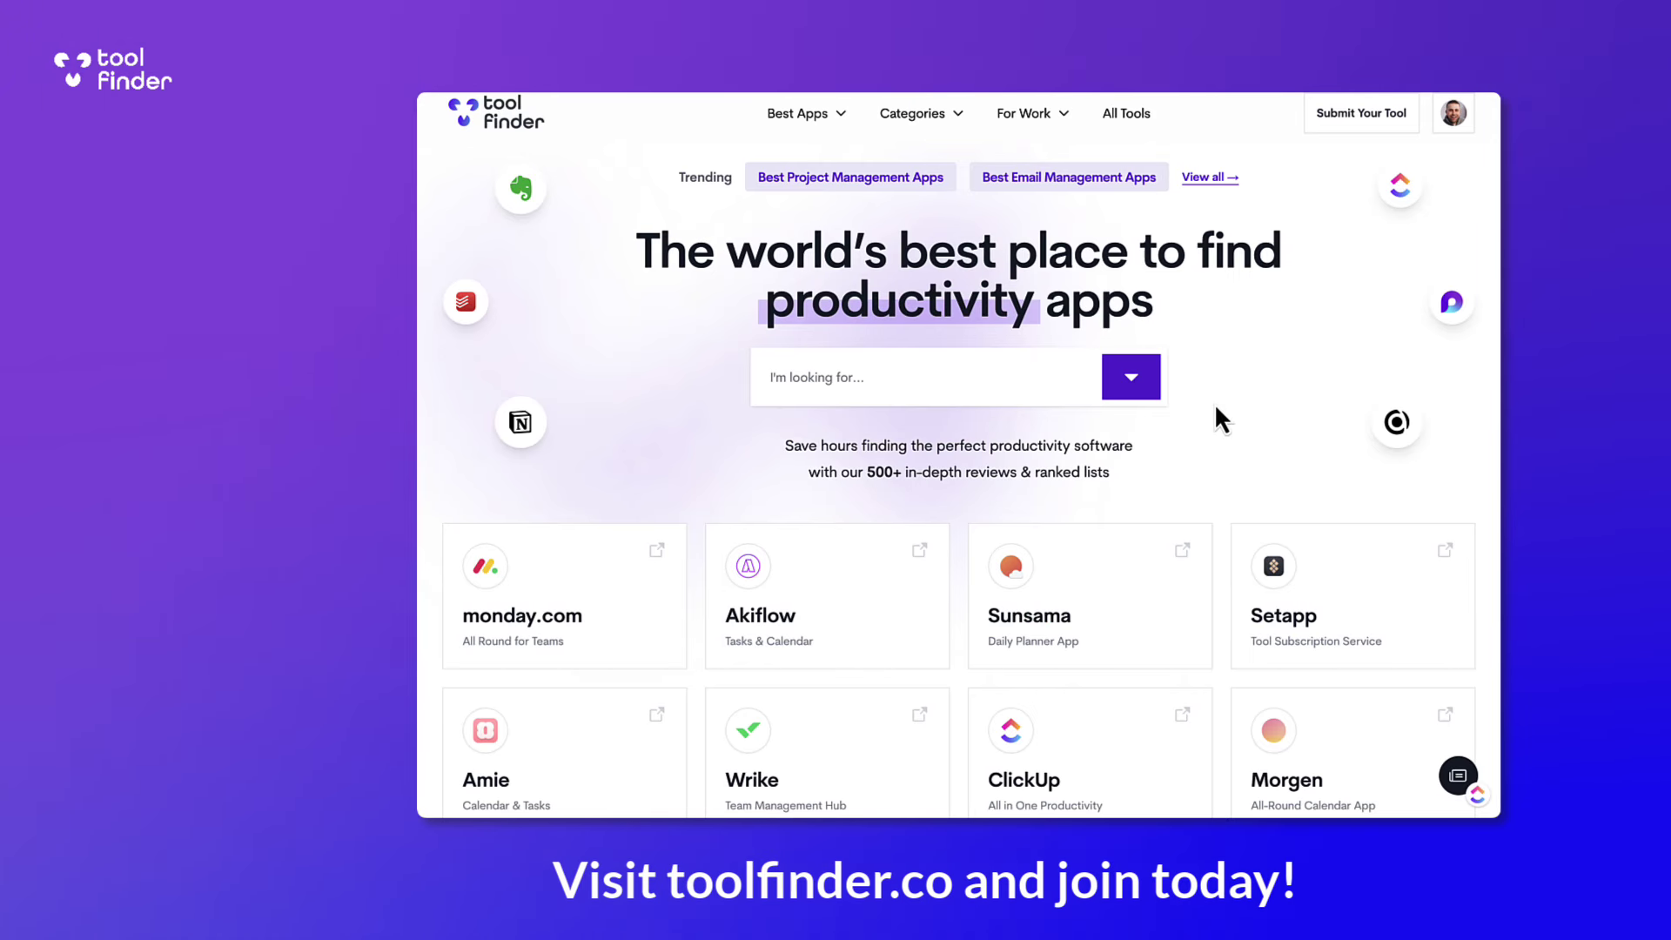
# - Open the Sunsama review page in Tool Finder and scroll through the review
pyautogui.scroll(-3, 1048, 541)
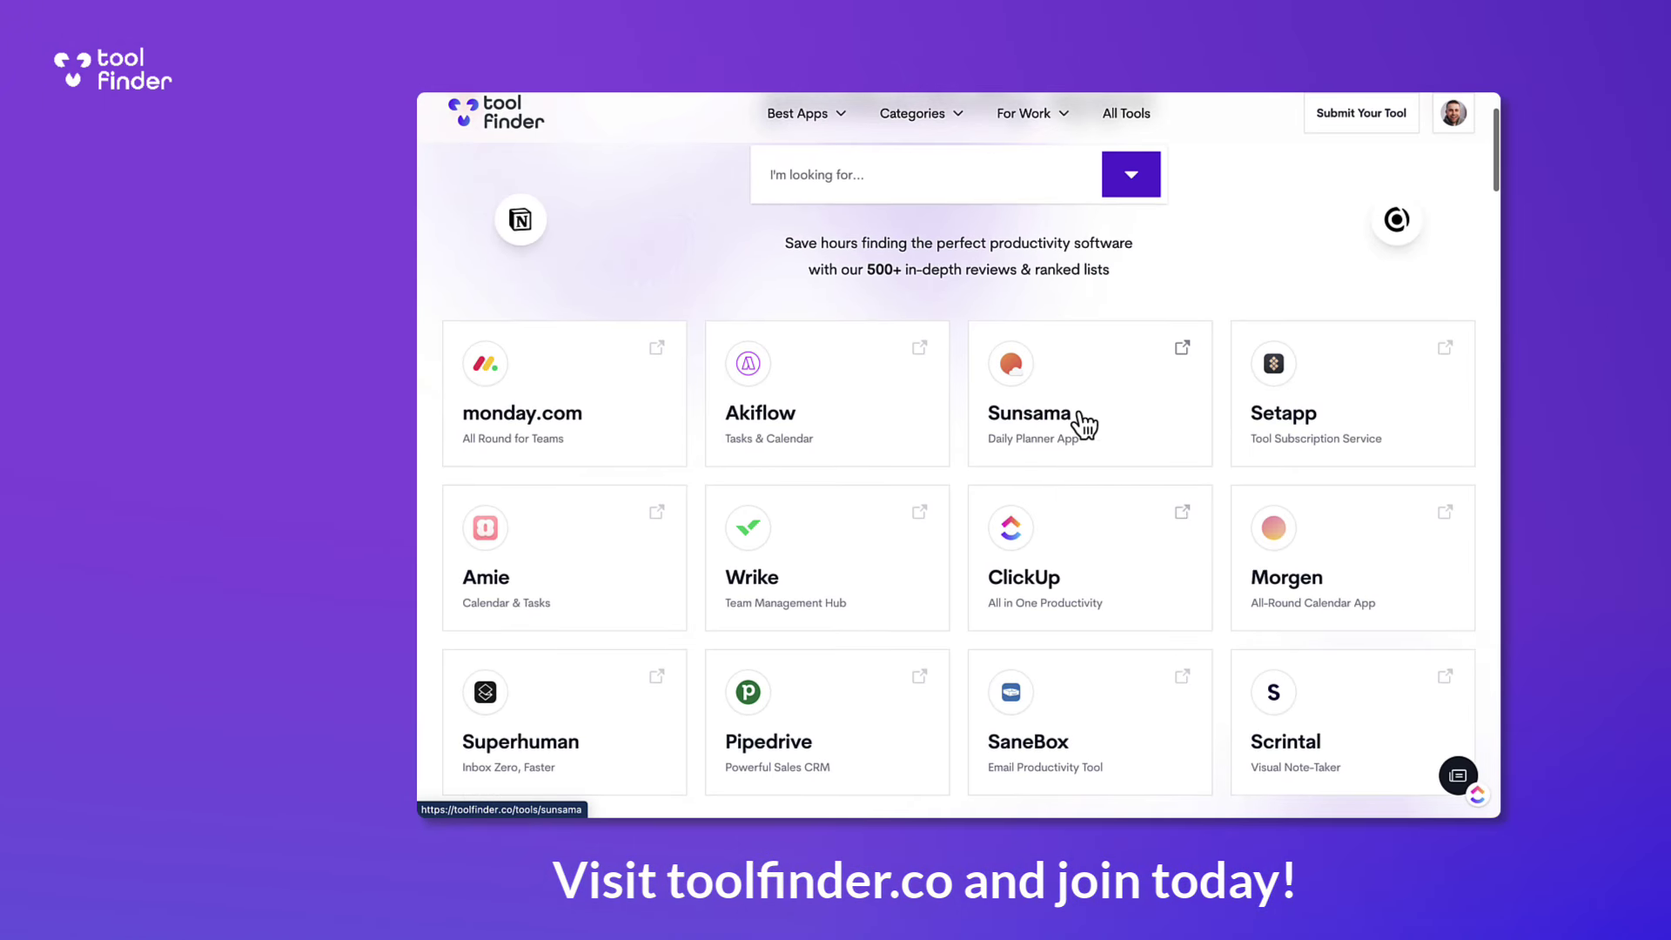
pyautogui.click(1078, 418)
pyautogui.scroll(-6, 1514, 344)
pyautogui.scroll(-15, 1518, 344)
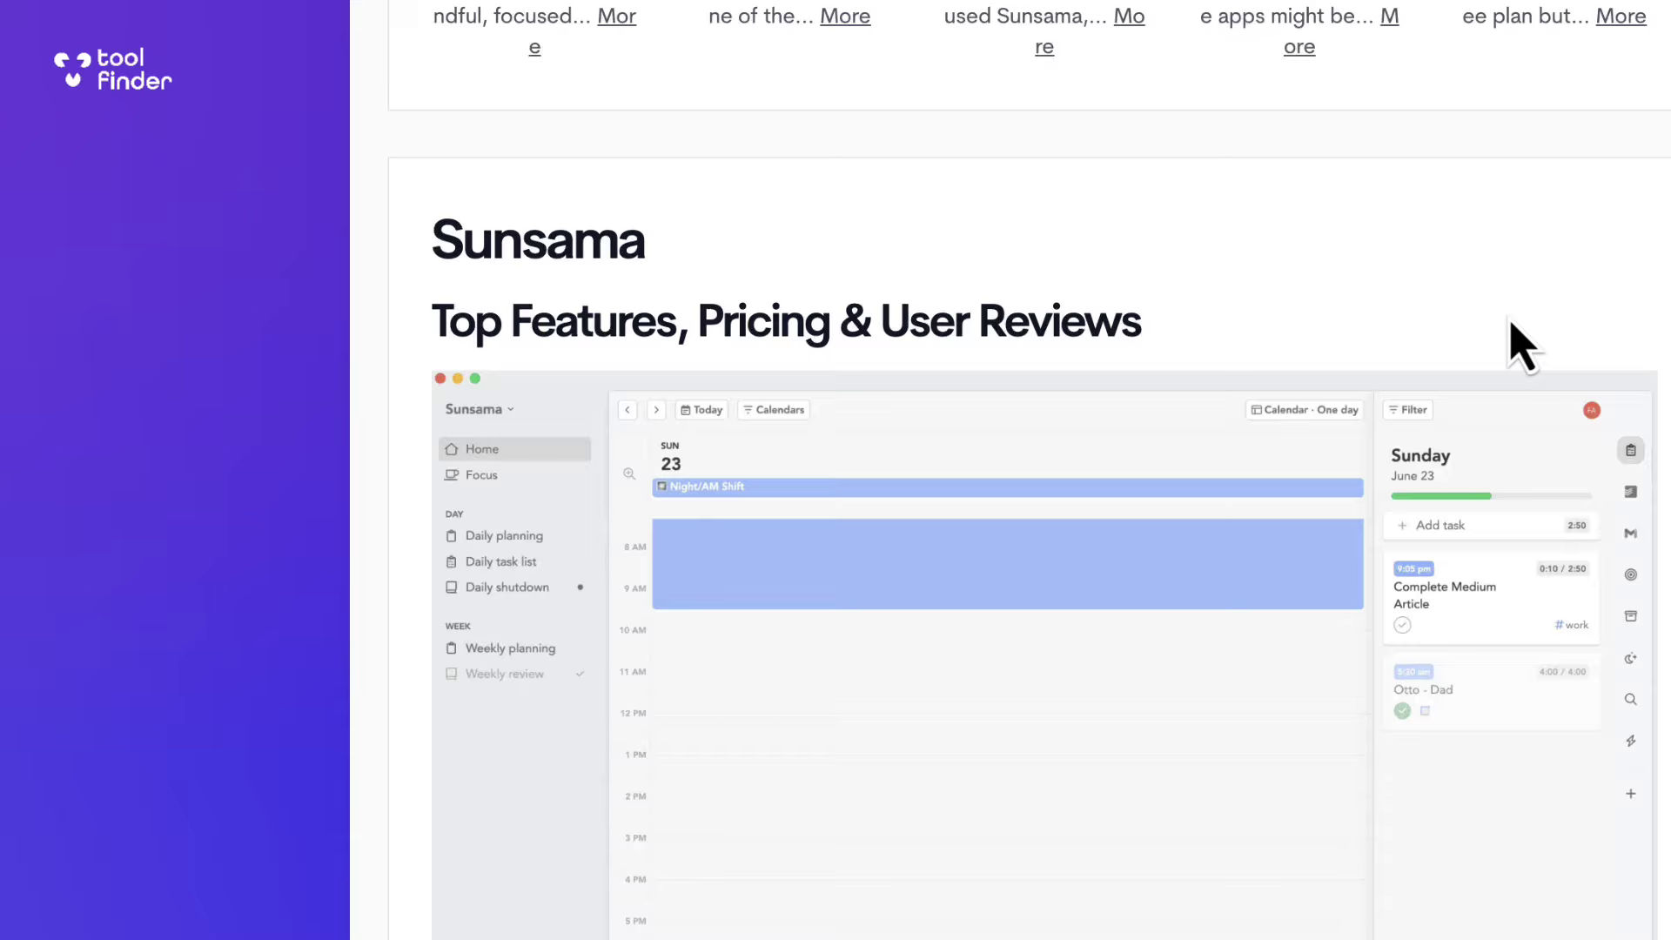
pyautogui.scroll(8, 1519, 343)
pyautogui.scroll(4, 1515, 343)
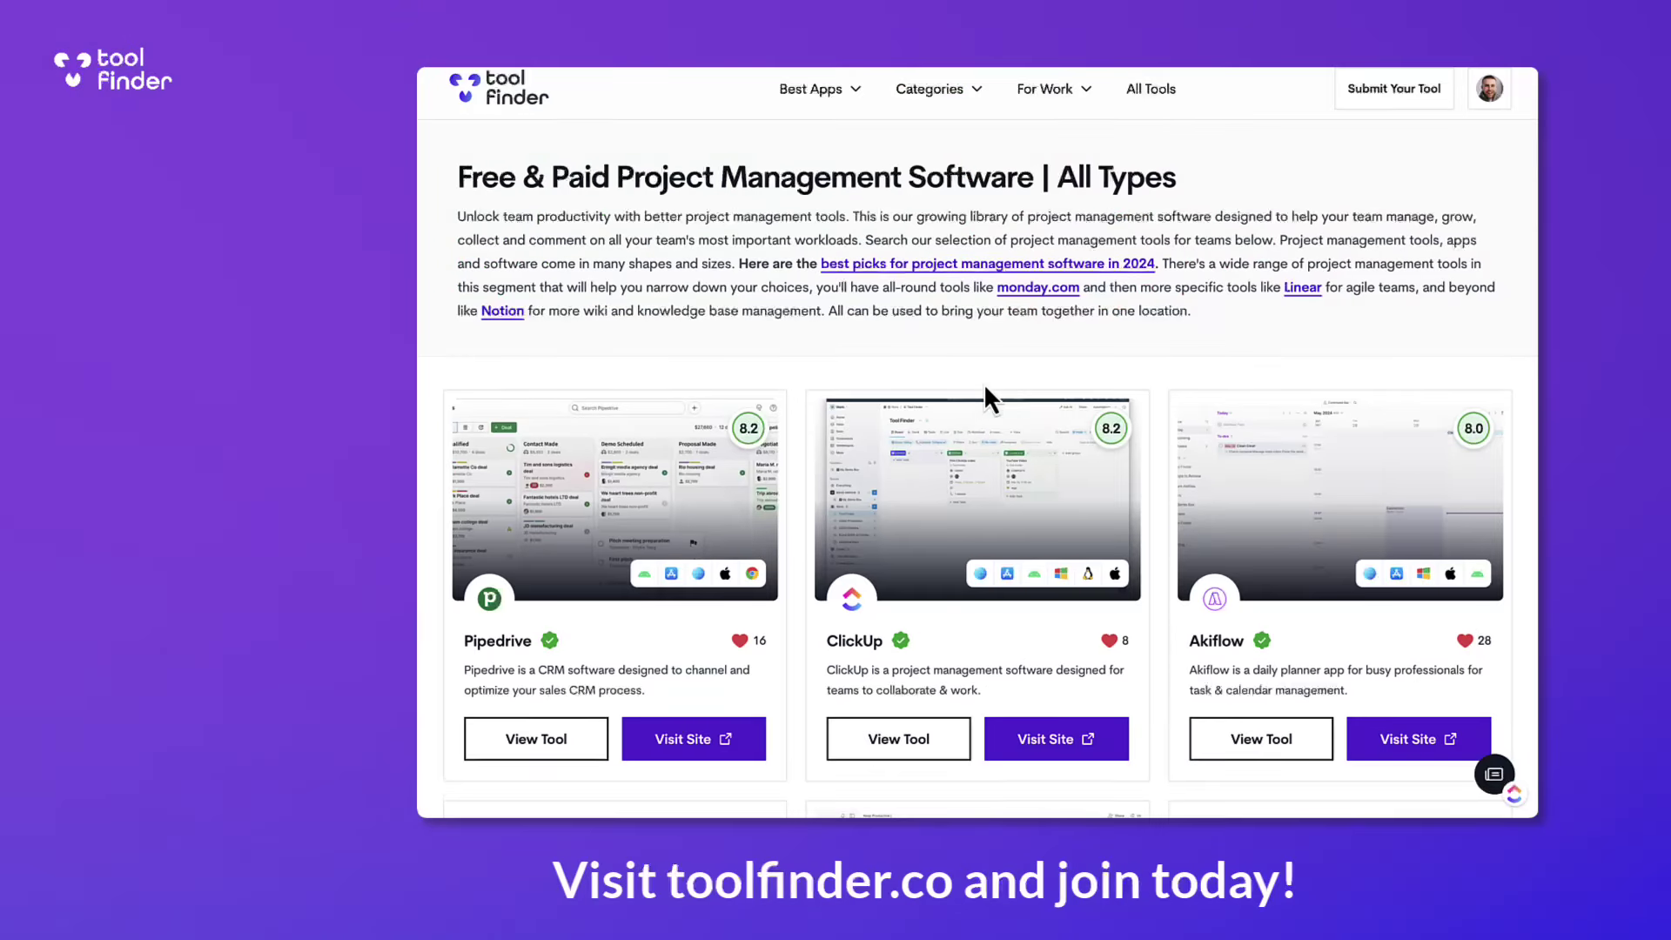
pyautogui.scroll(-3, 983, 383)
pyautogui.scroll(-9, 983, 383)
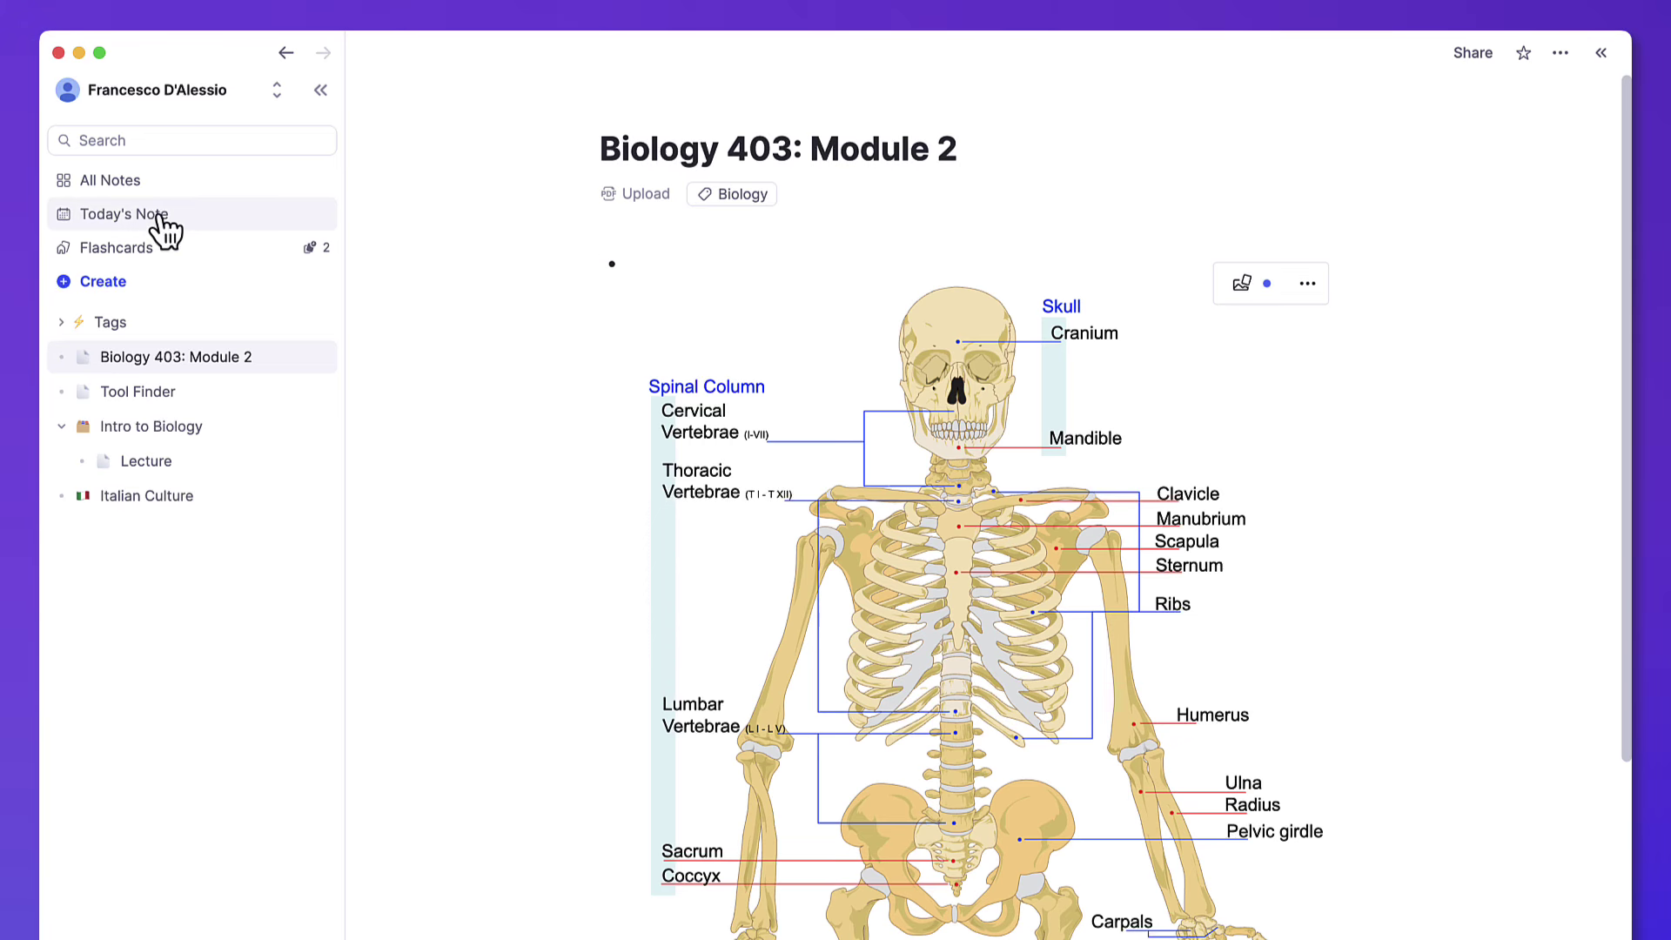
# - Show the All Notes page with its five notes, including Italian Culture and Tool Finder
pyautogui.click(159, 185)
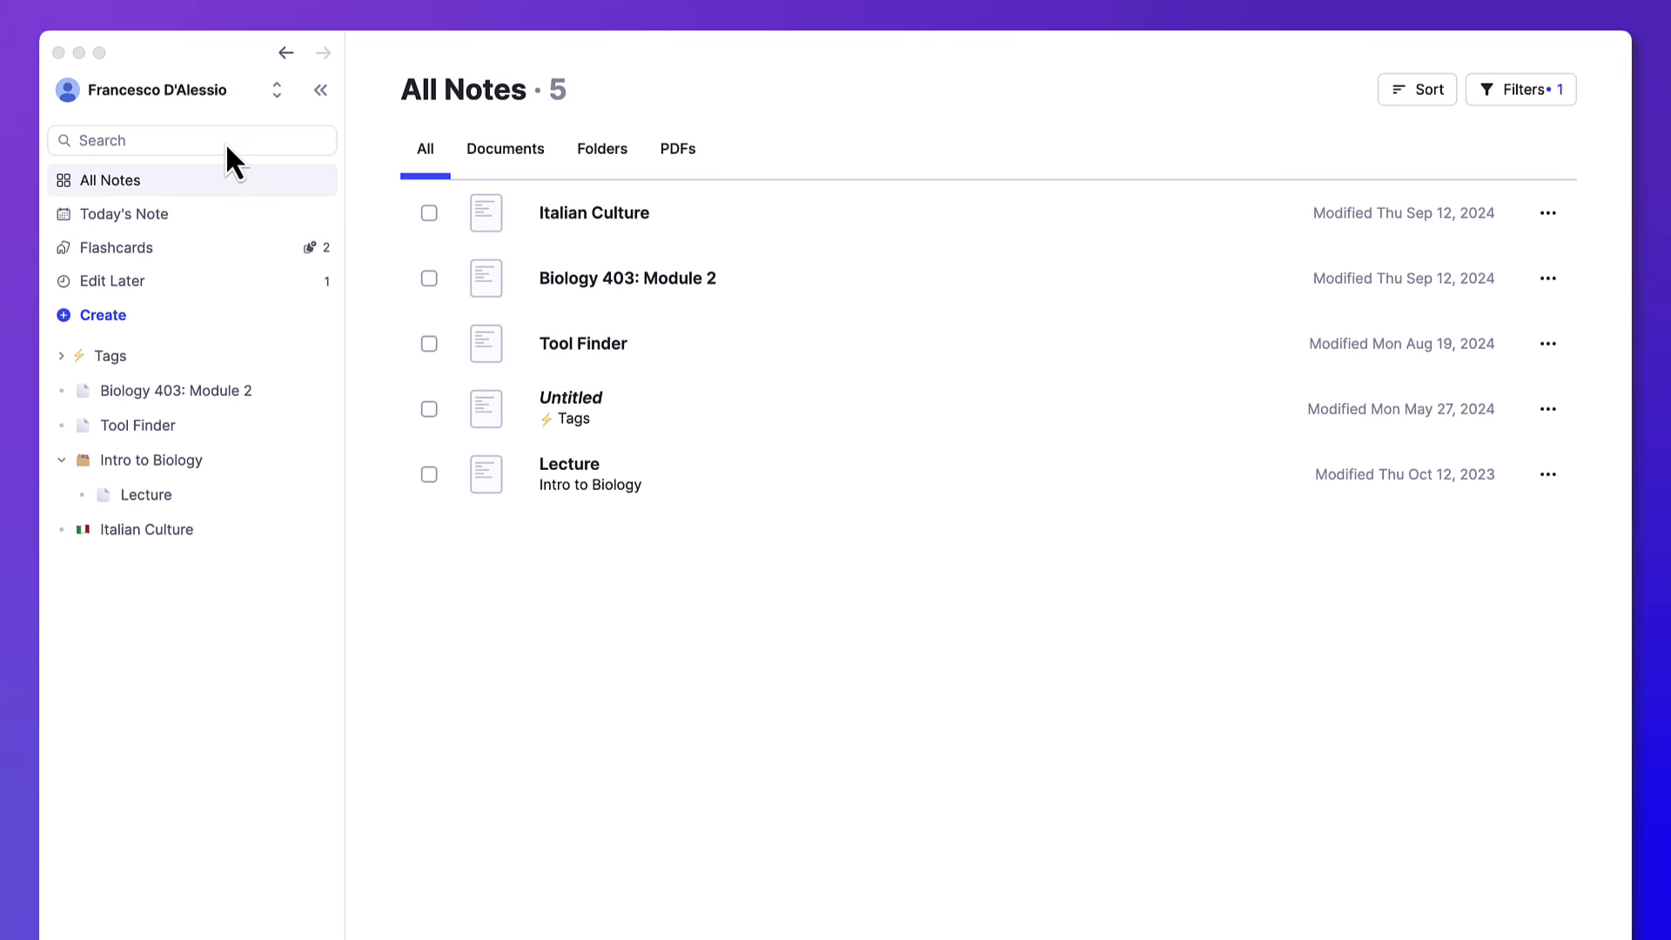
pyautogui.click(210, 254)
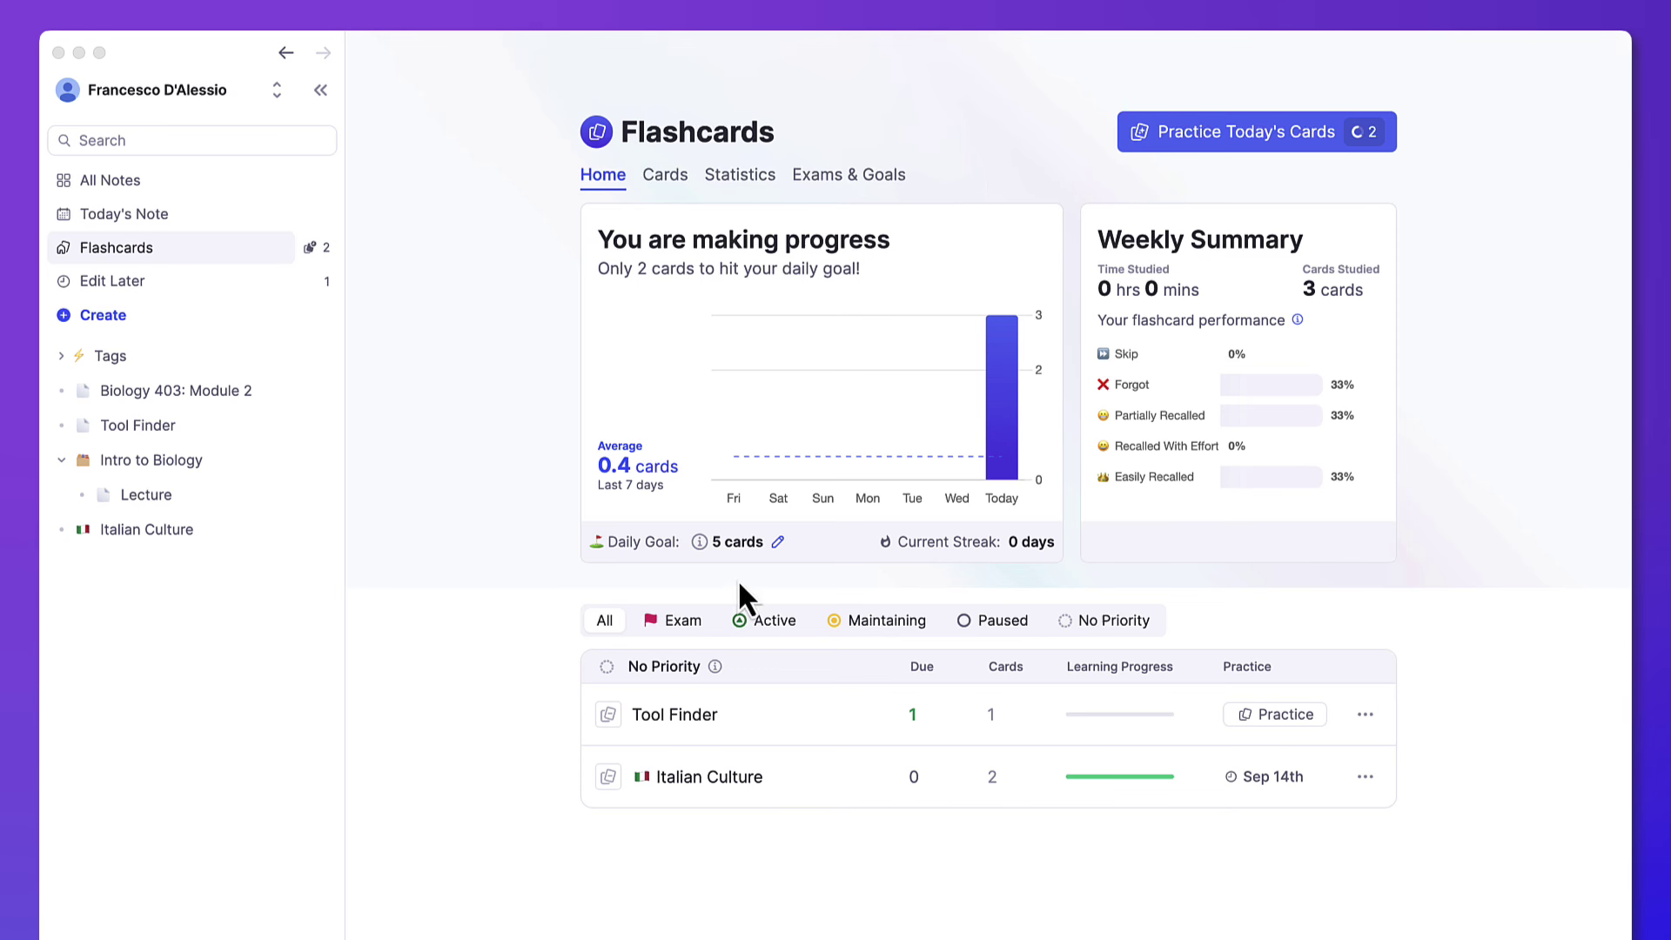
# - Filter All Notes by Documents, Folders and PDFs, ending on Documents
pyautogui.click(234, 183)
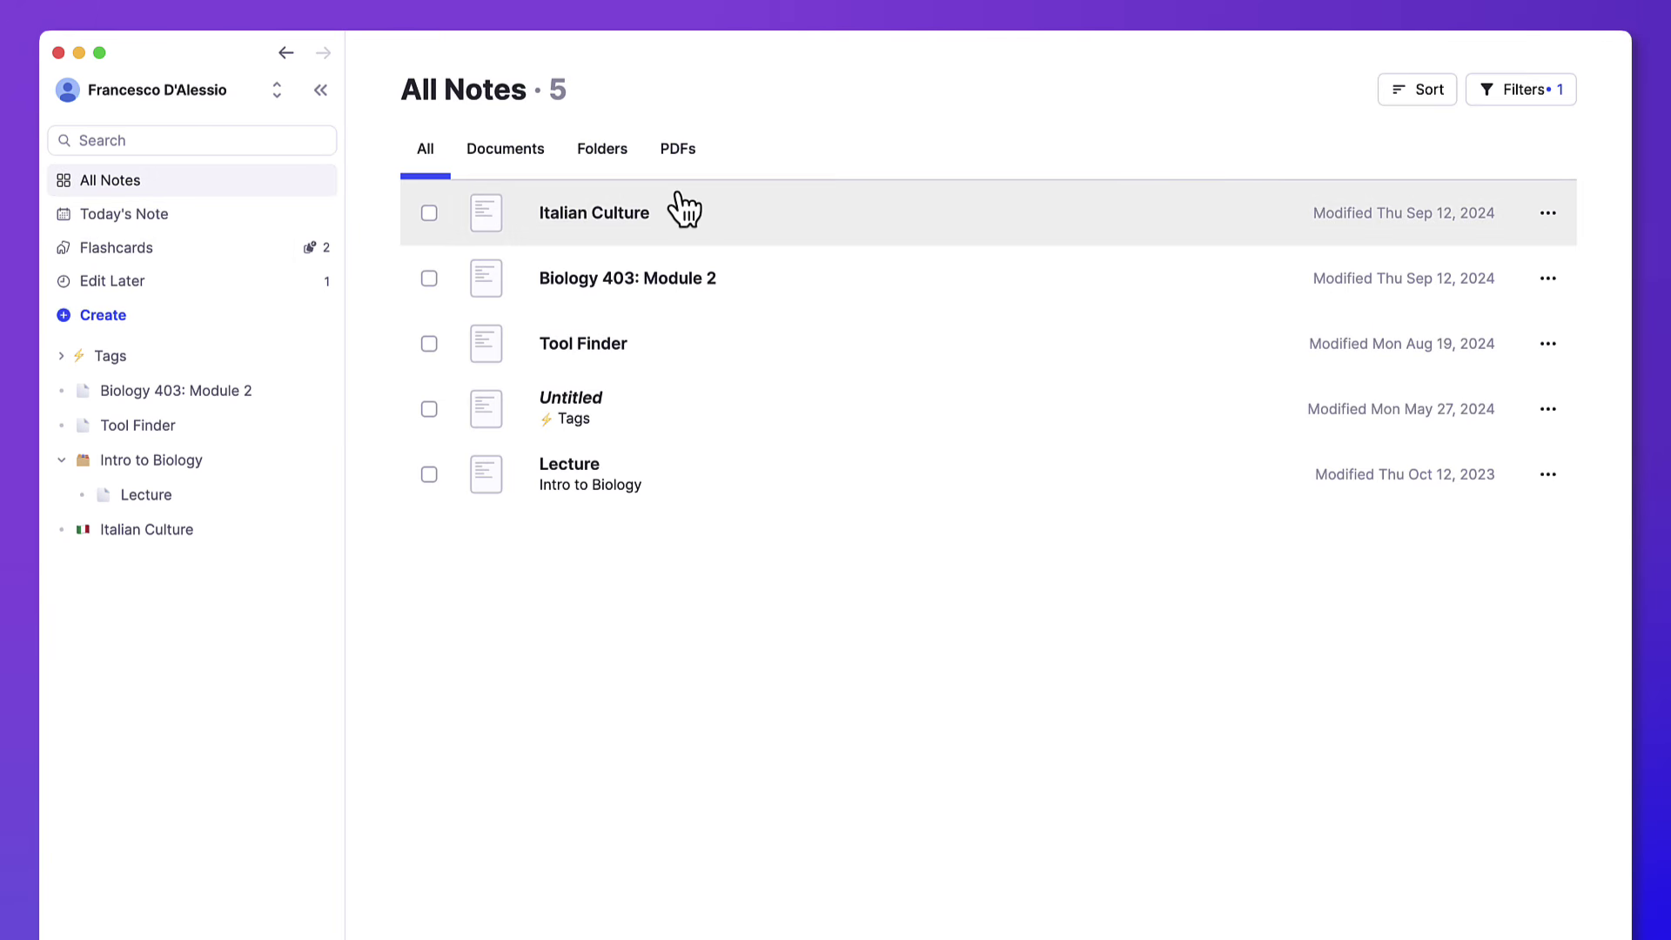
pyautogui.click(526, 158)
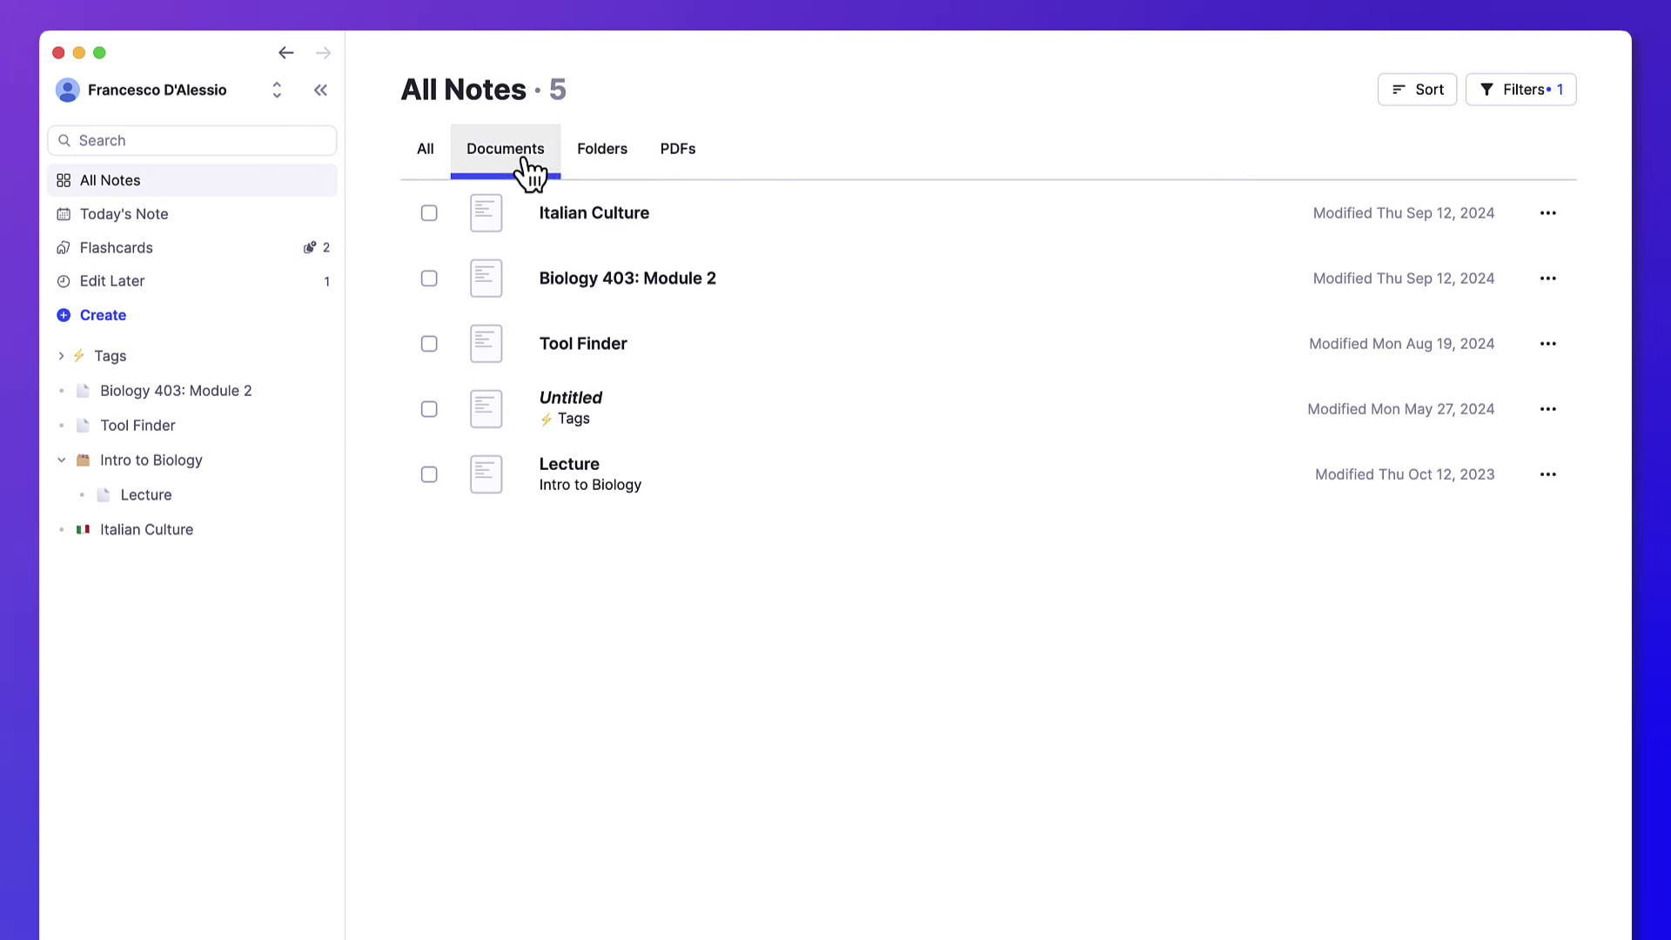
pyautogui.click(599, 160)
pyautogui.click(682, 151)
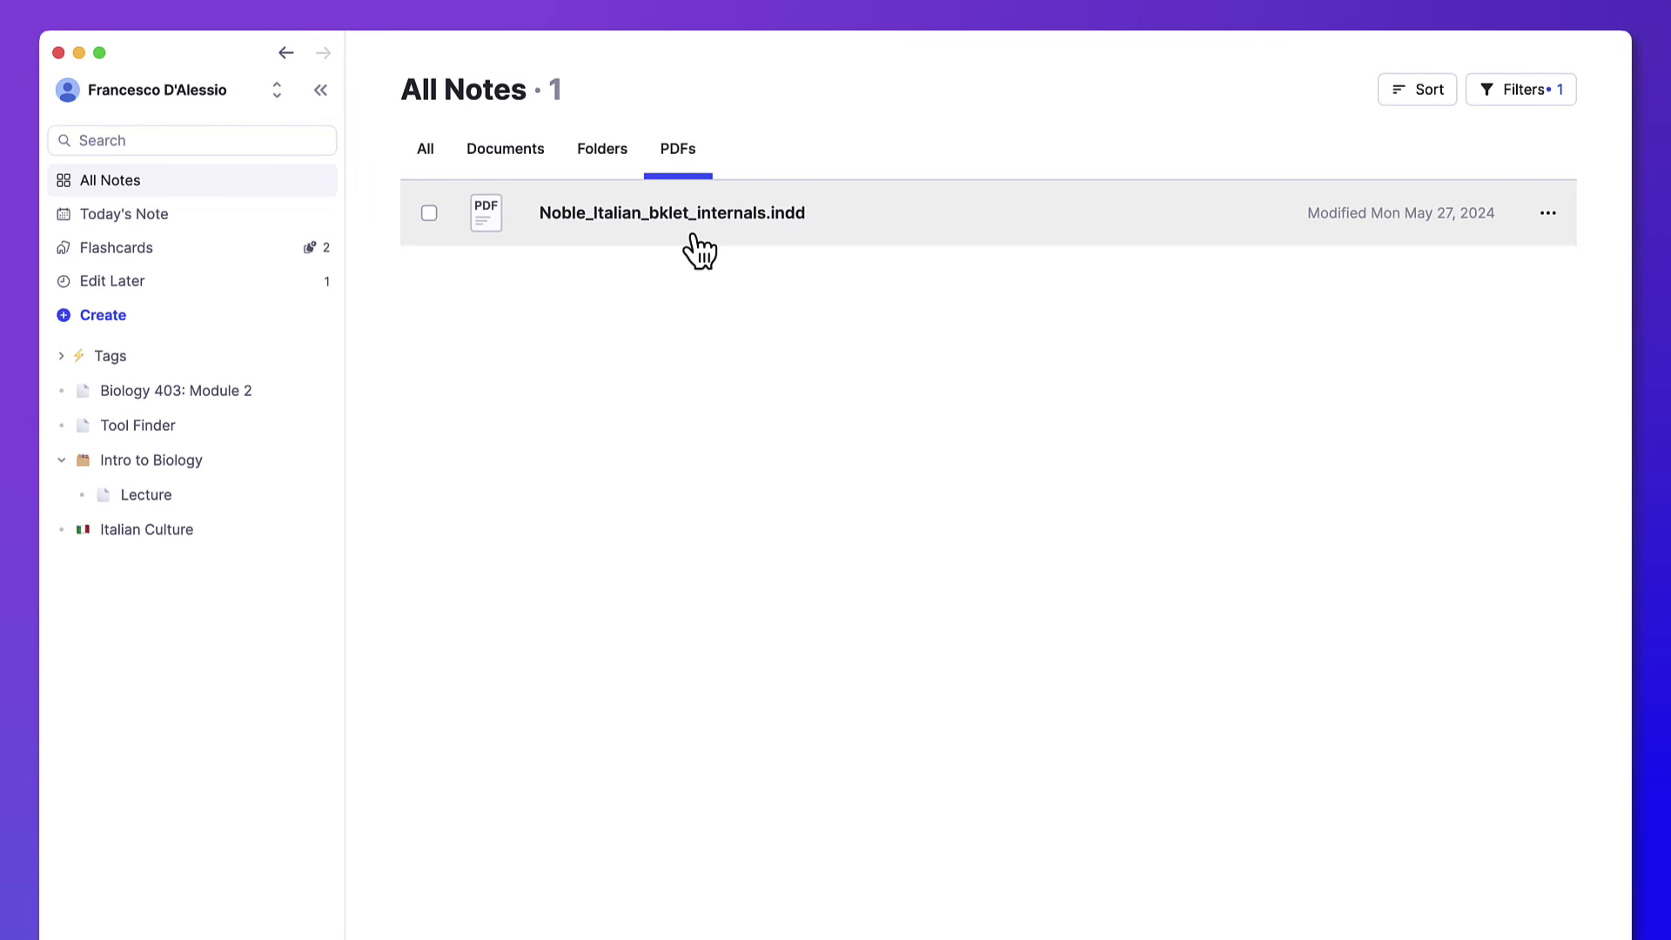
pyautogui.click(543, 169)
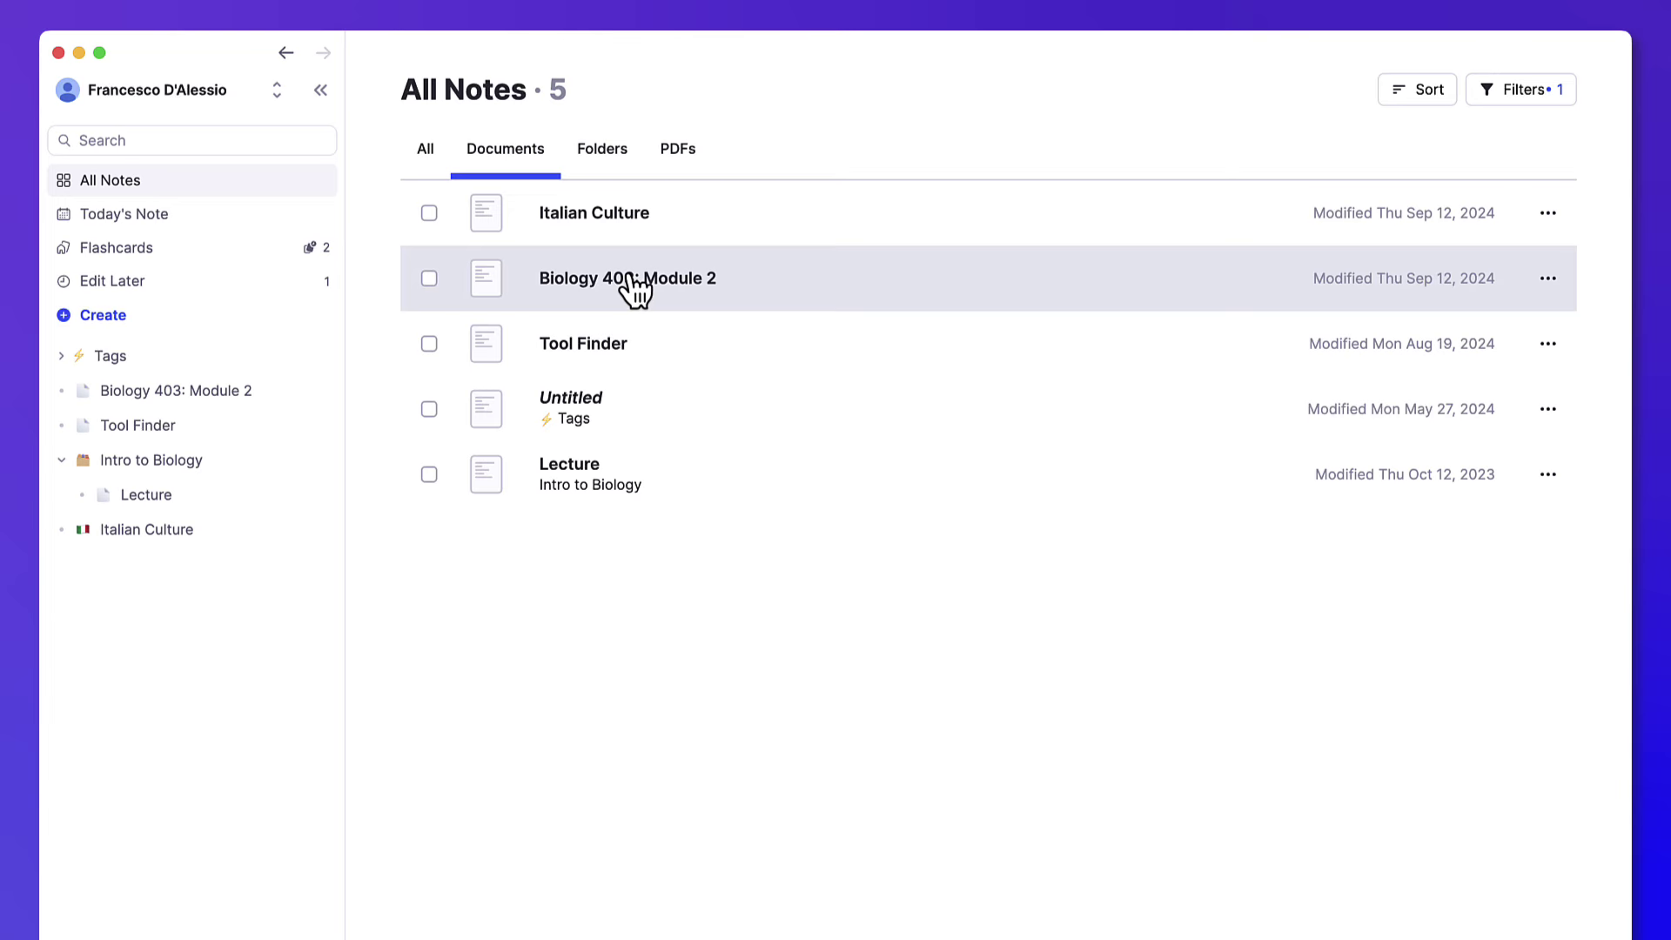
# - Open Biology 403: Module 2 and view its Upload options without attaching anything
pyautogui.click(635, 290)
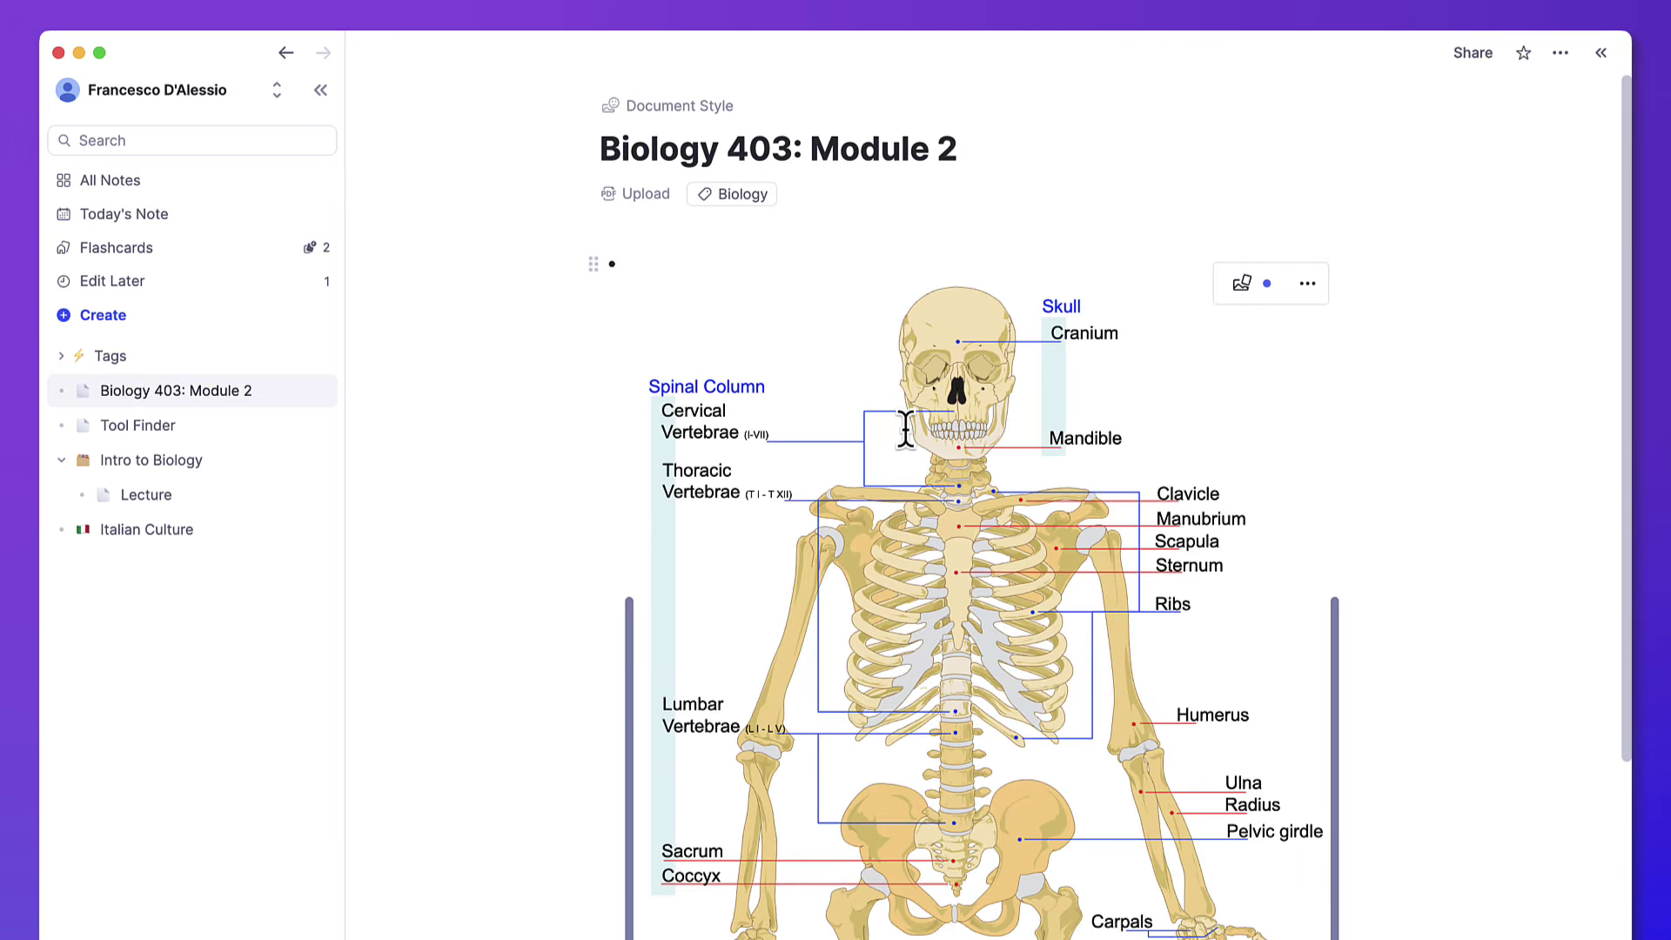
pyautogui.scroll(-7, 894, 439)
pyautogui.scroll(7, 905, 428)
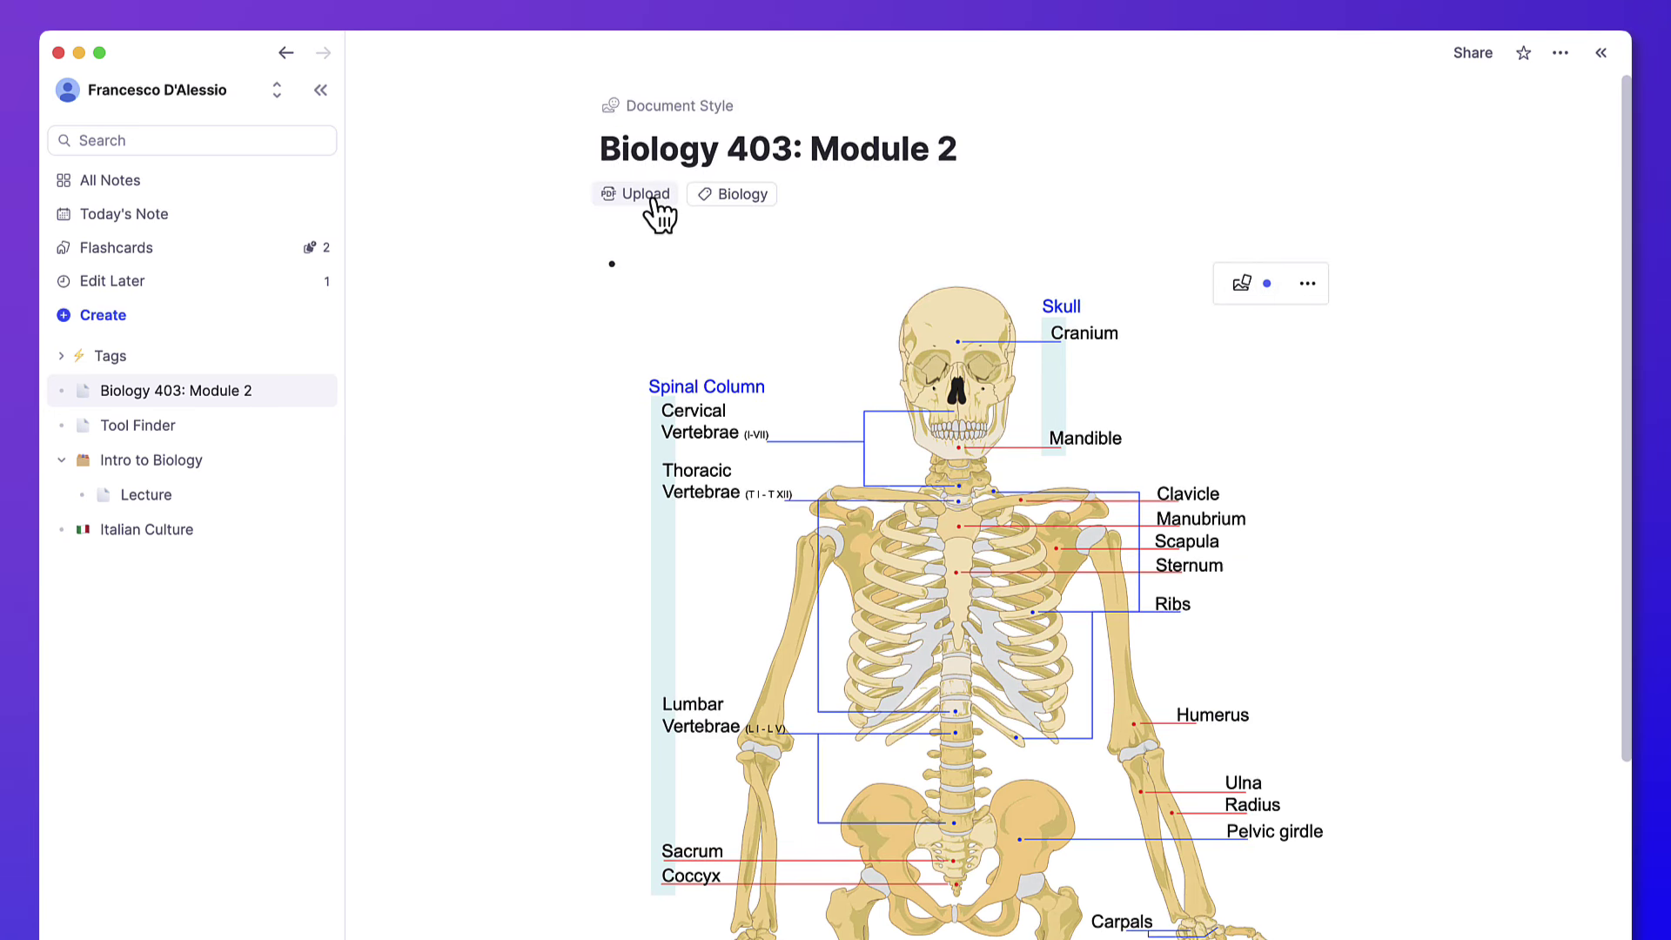
pyautogui.click(652, 200)
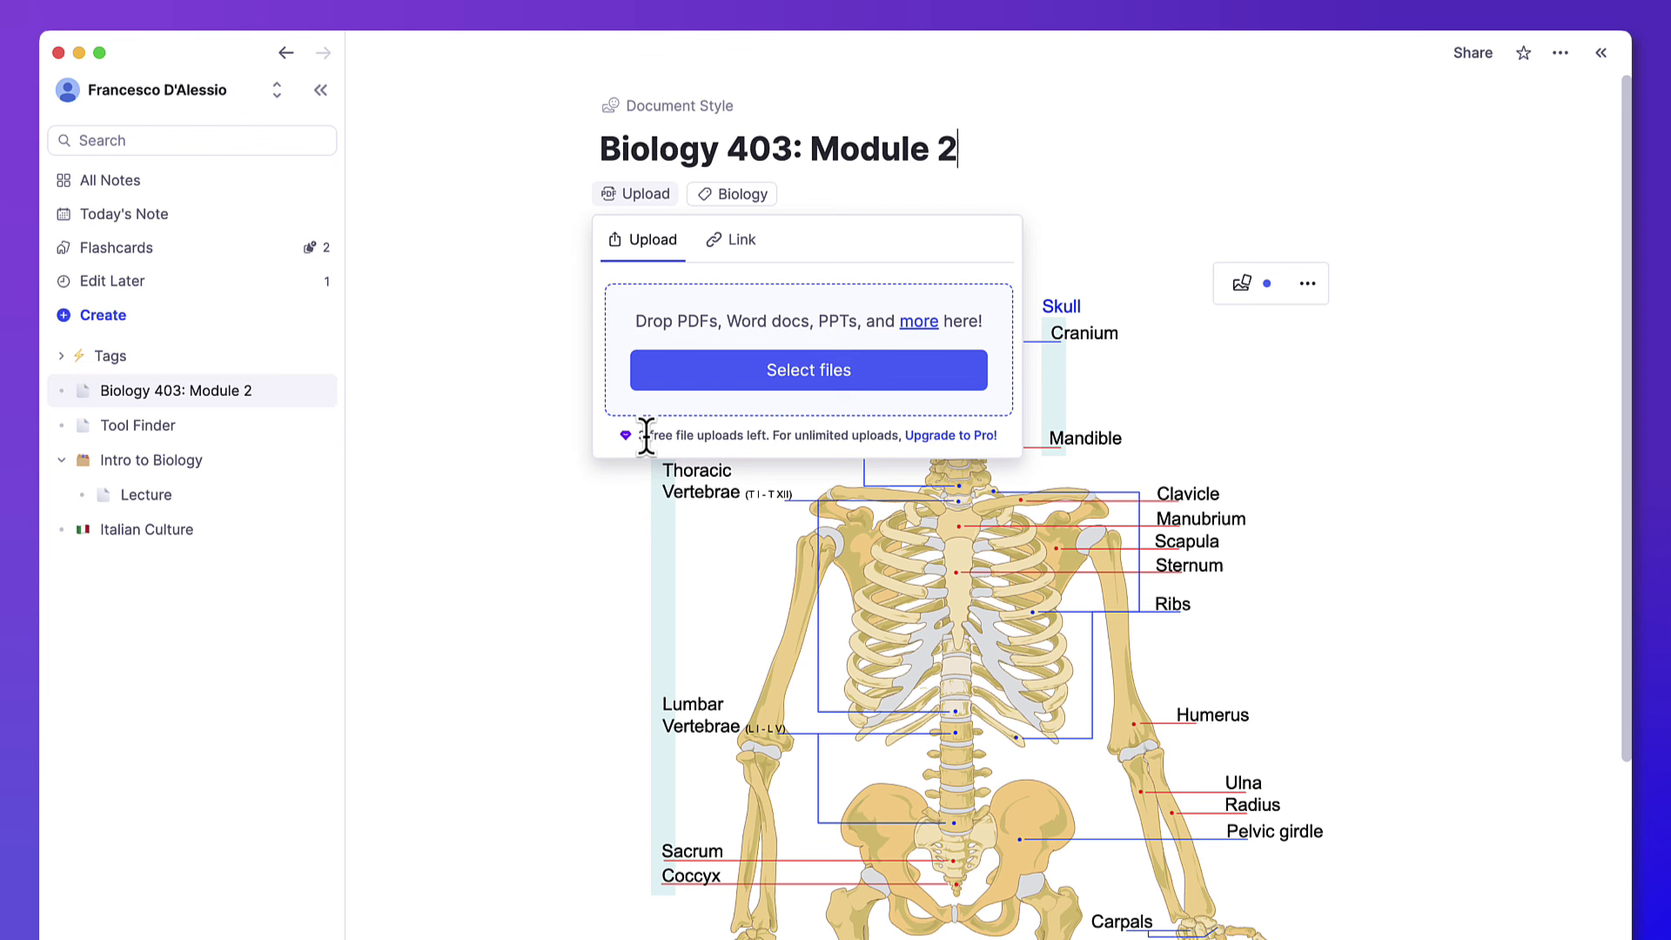
pyautogui.click(532, 324)
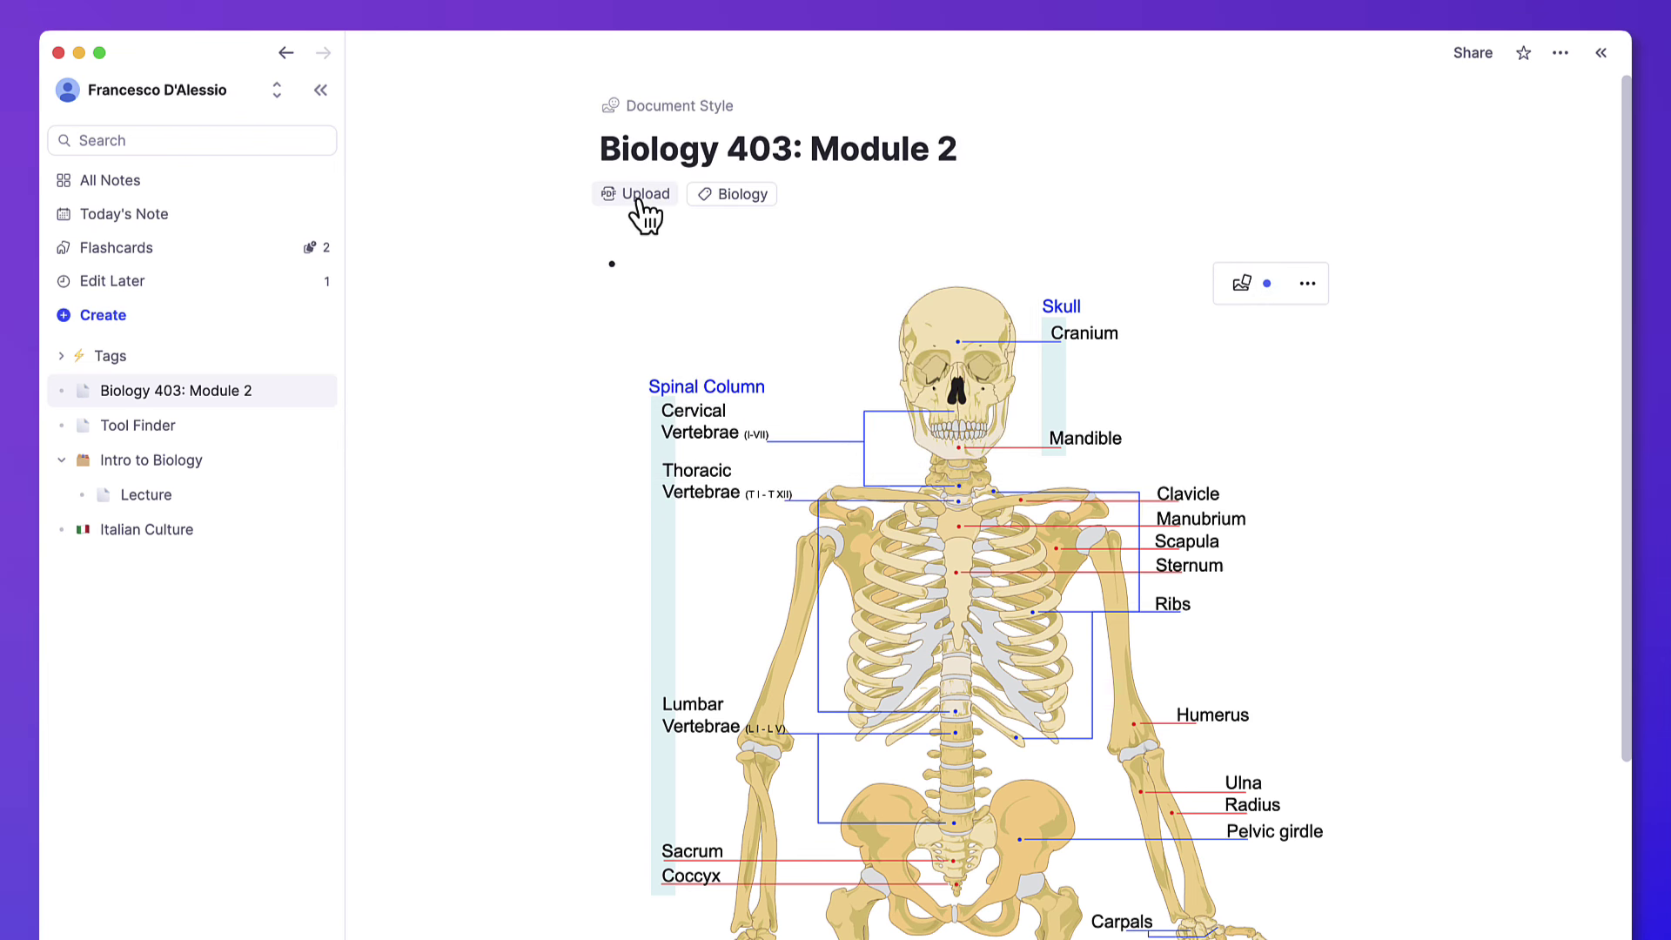
# - Open the Italian Culture note's attached booklet PDF and scroll to page 14
pyautogui.click(236, 533)
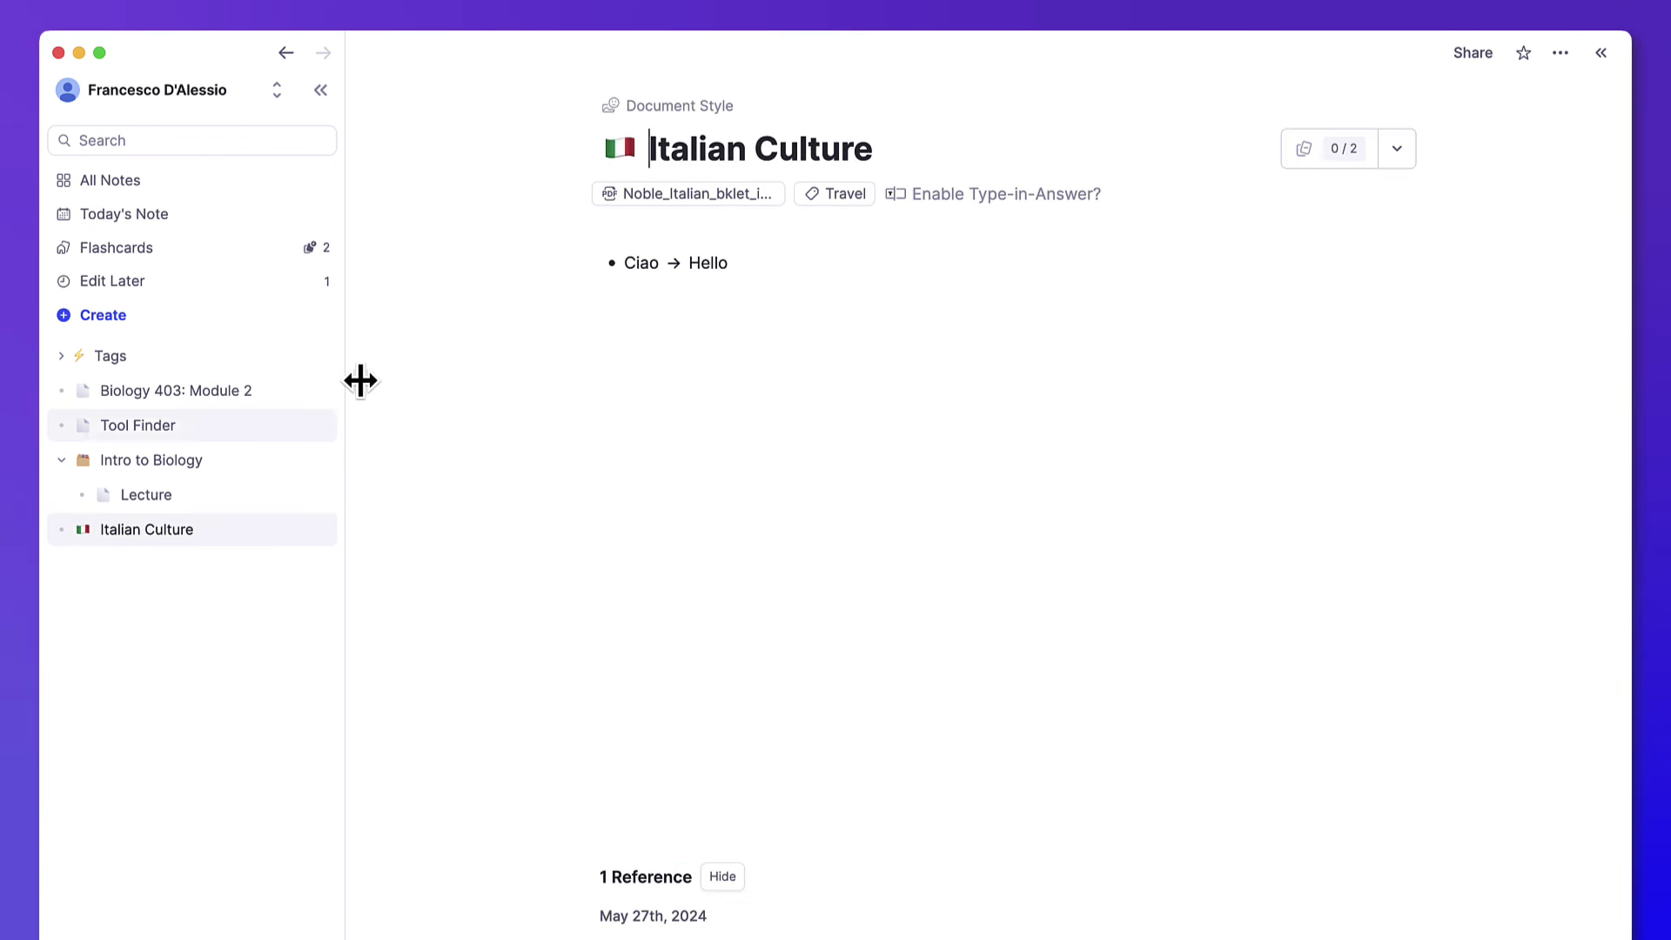
pyautogui.click(648, 196)
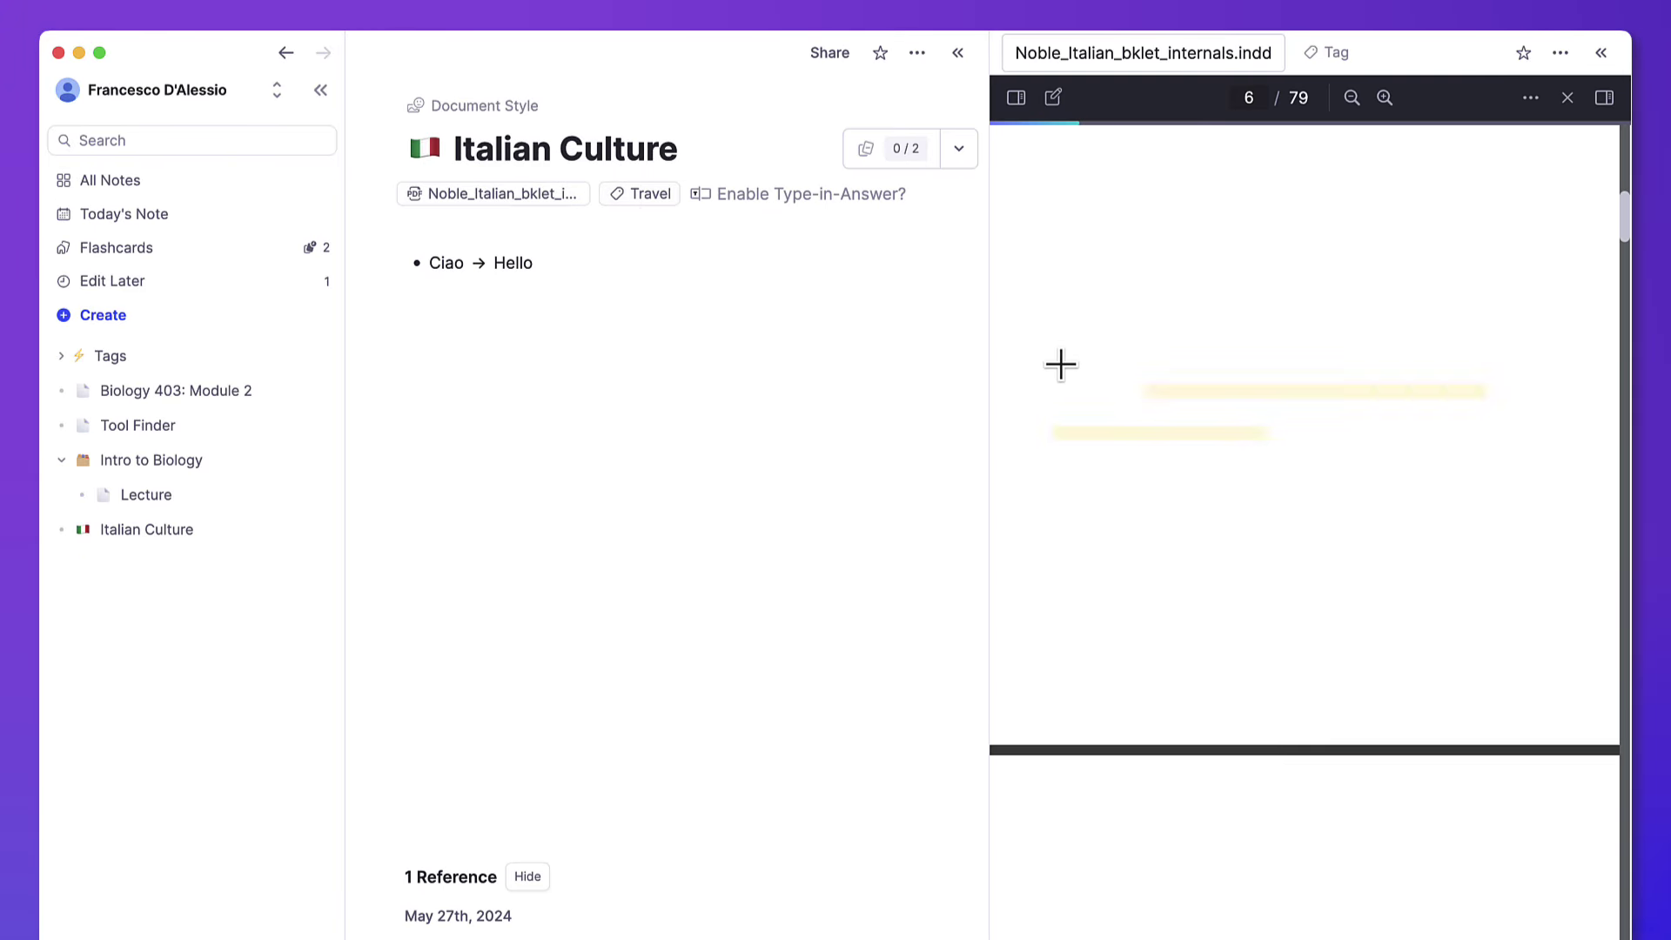
pyautogui.scroll(-20, 1167, 529)
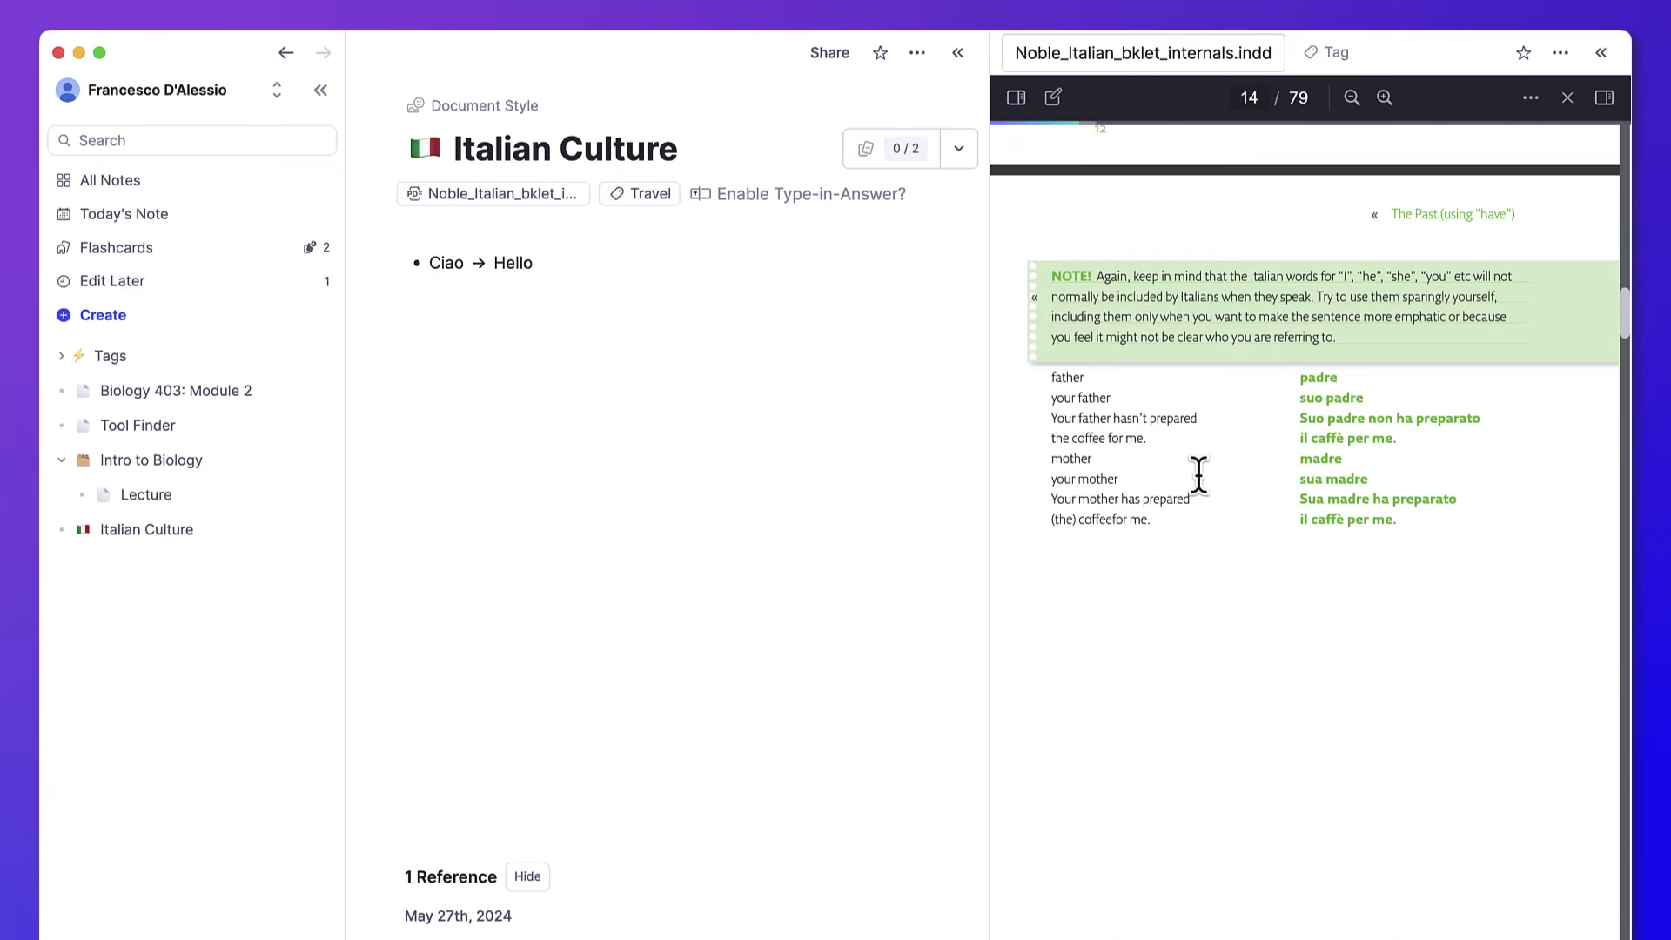
pyautogui.scroll(8, 1199, 474)
pyautogui.scroll(-6, 1201, 478)
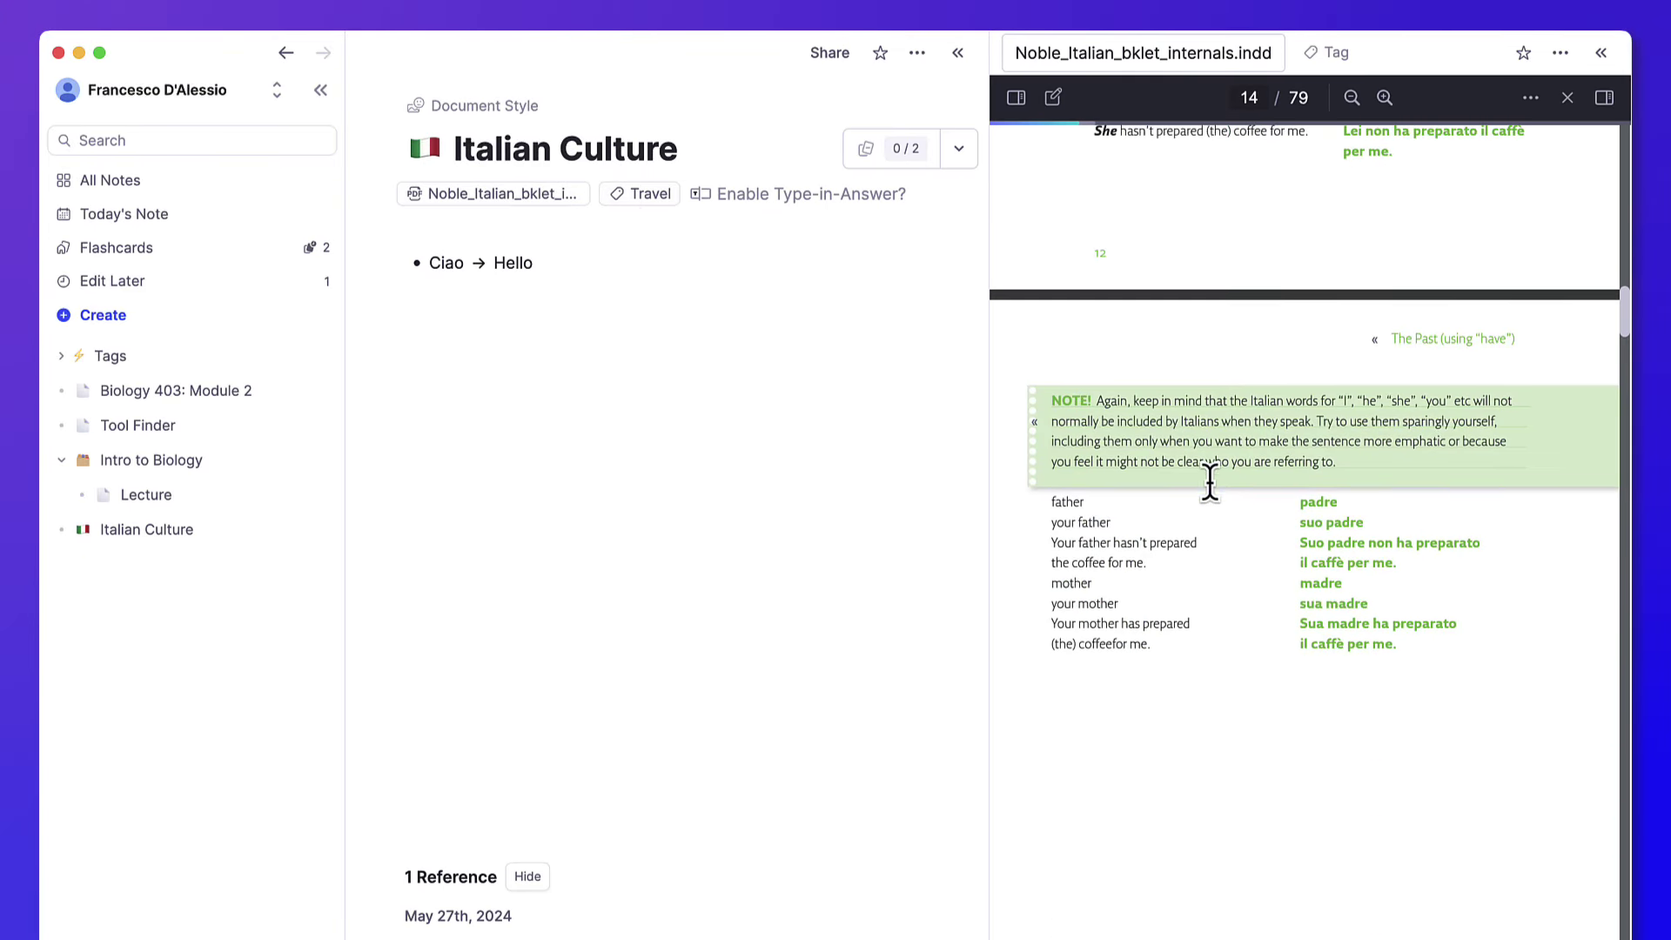
# - Highlight and copy "suo padre" in the PDF and request an explanation of it
pyautogui.moveTo(1368, 520)
pyautogui.mouseDown()
pyautogui.moveTo(1298, 520)
pyautogui.moveTo(1371, 522)
pyautogui.mouseUp()
pyautogui.click(1298, 520)
pyautogui.click(1288, 499)
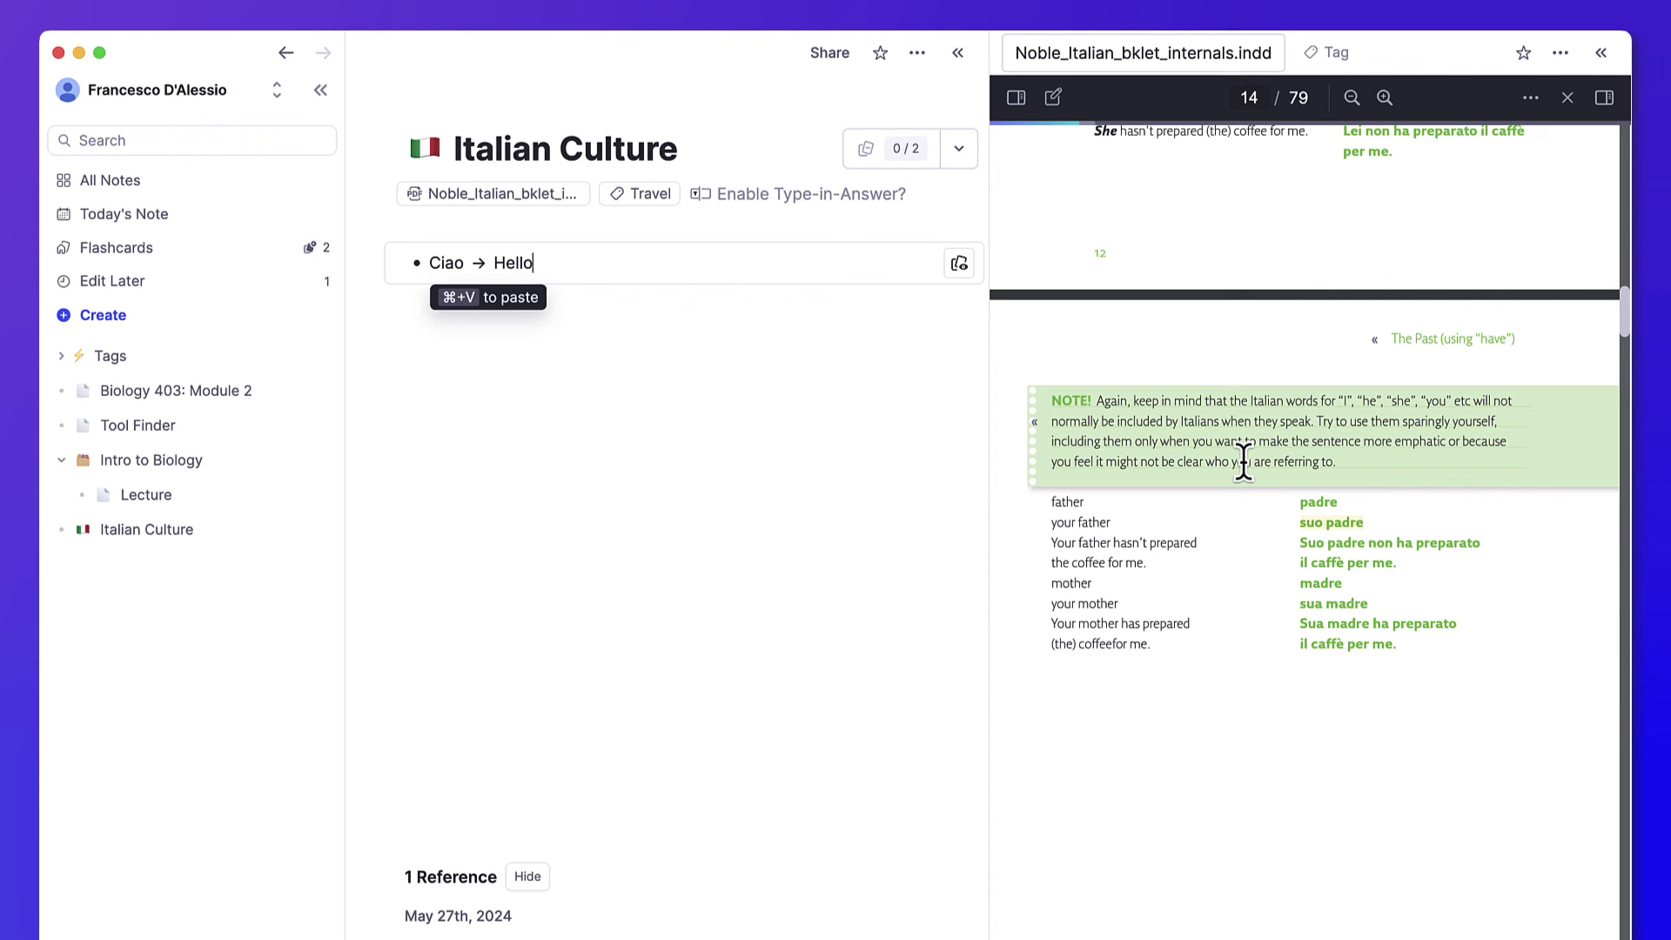
pyautogui.click(1360, 532)
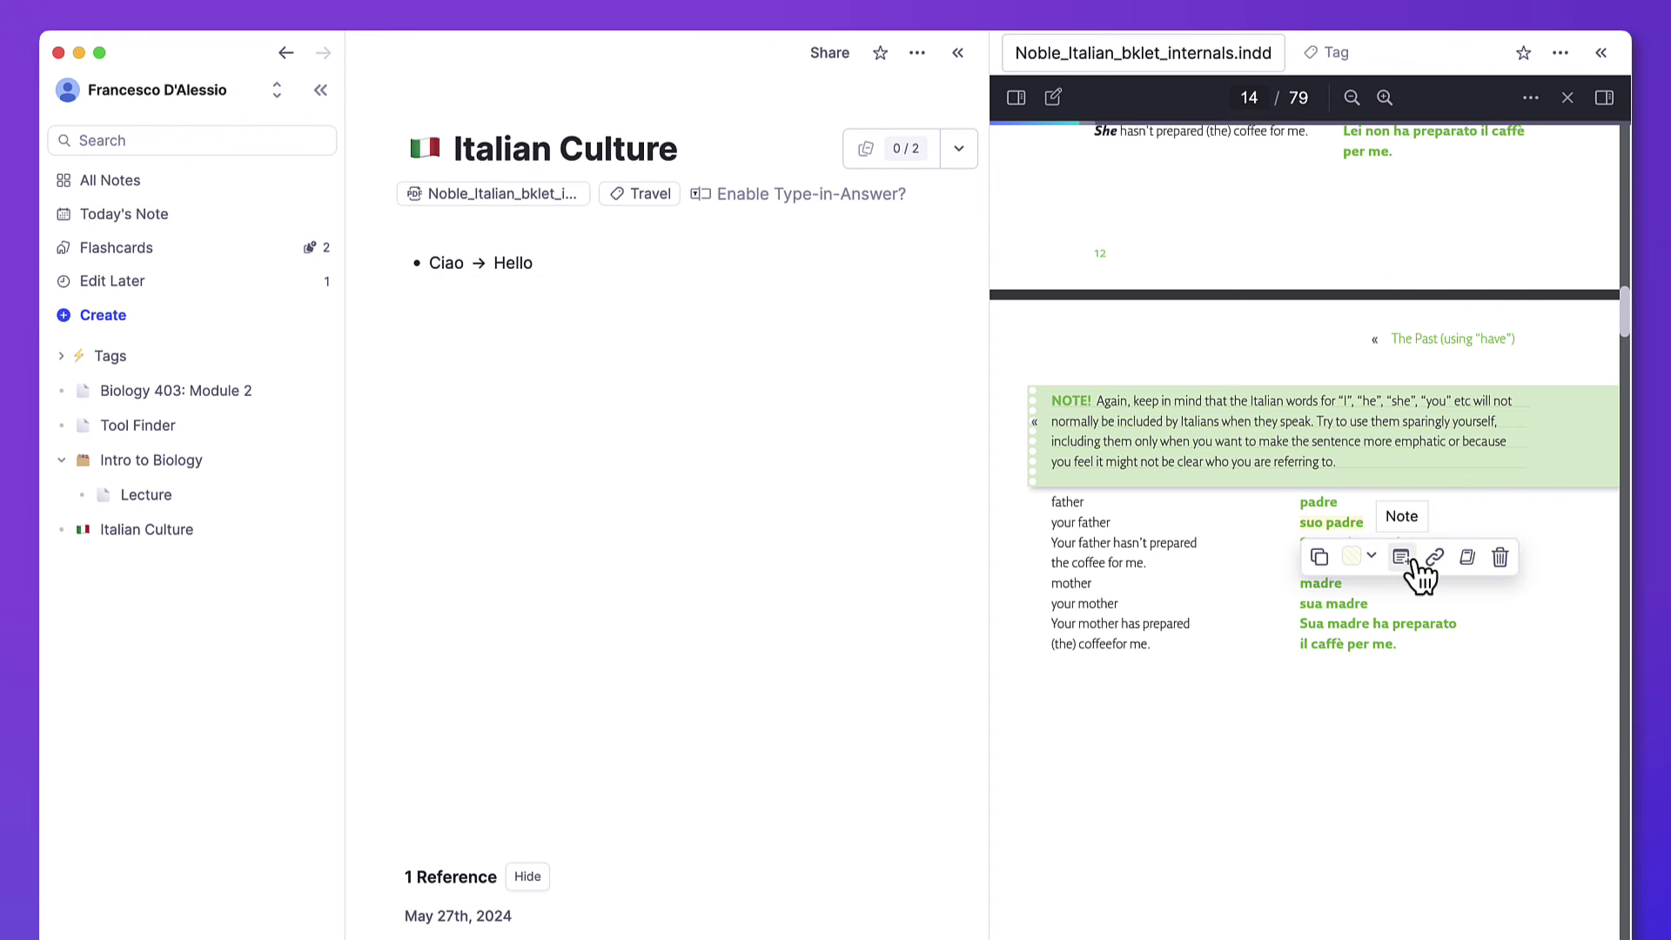
pyautogui.click(1467, 559)
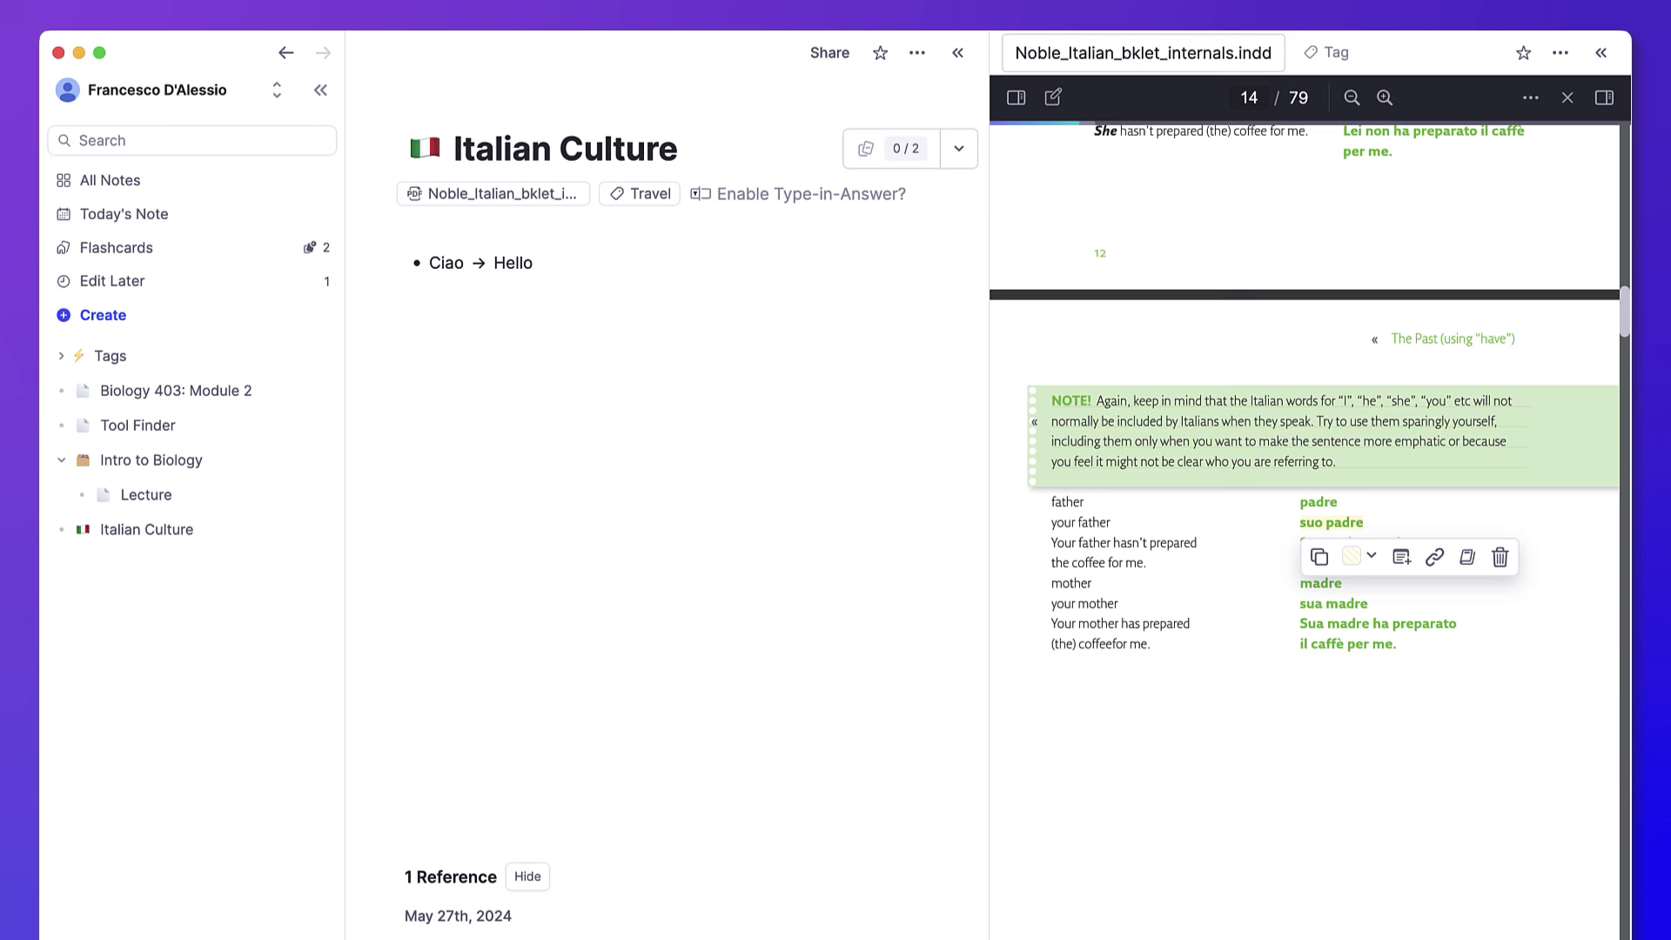
pyautogui.click(1084, 571)
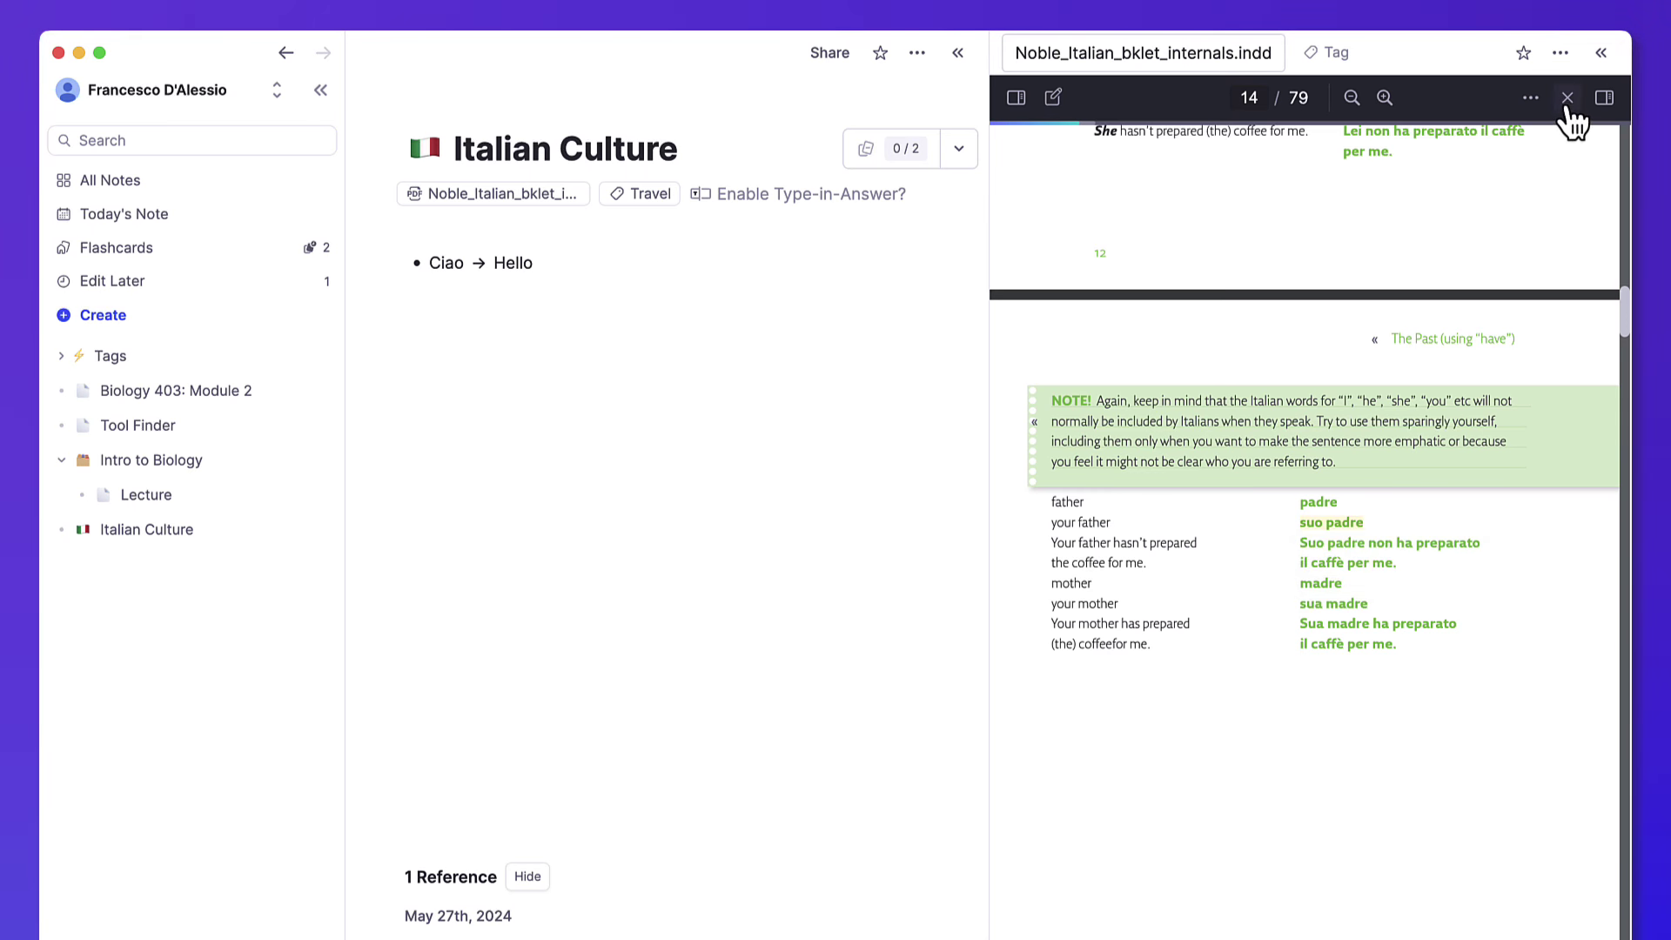
# - Browse the PDF's Highlights, table of contents and add-block menu, then open the Lecture note
pyautogui.click(1606, 96)
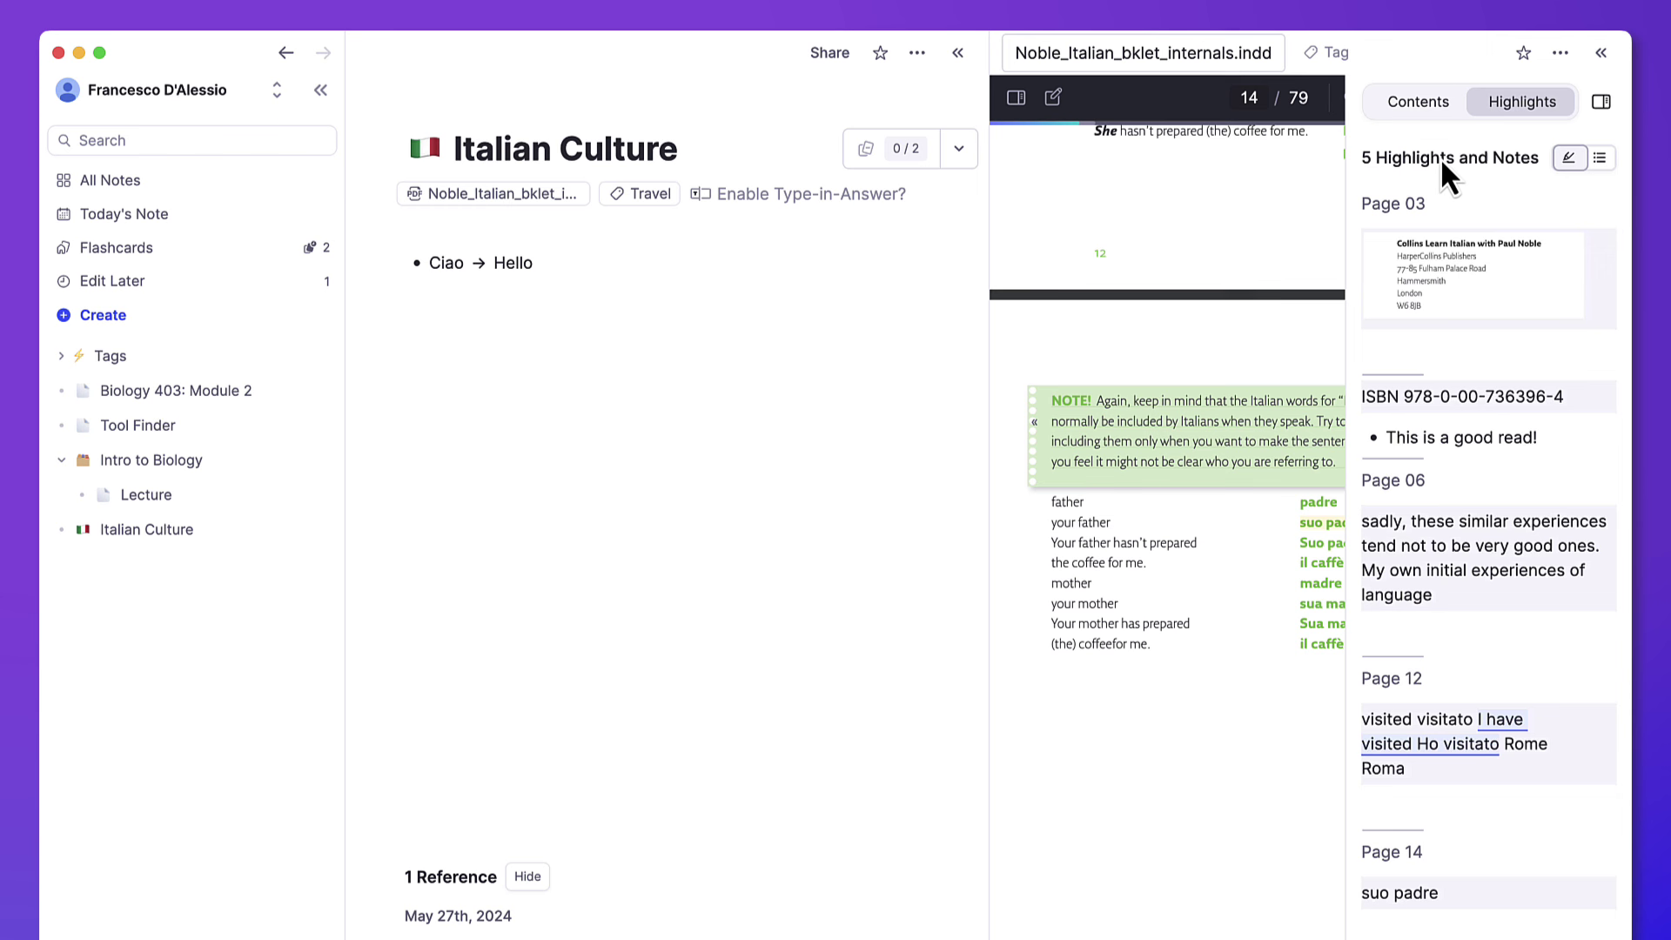
pyautogui.moveTo(1434, 774)
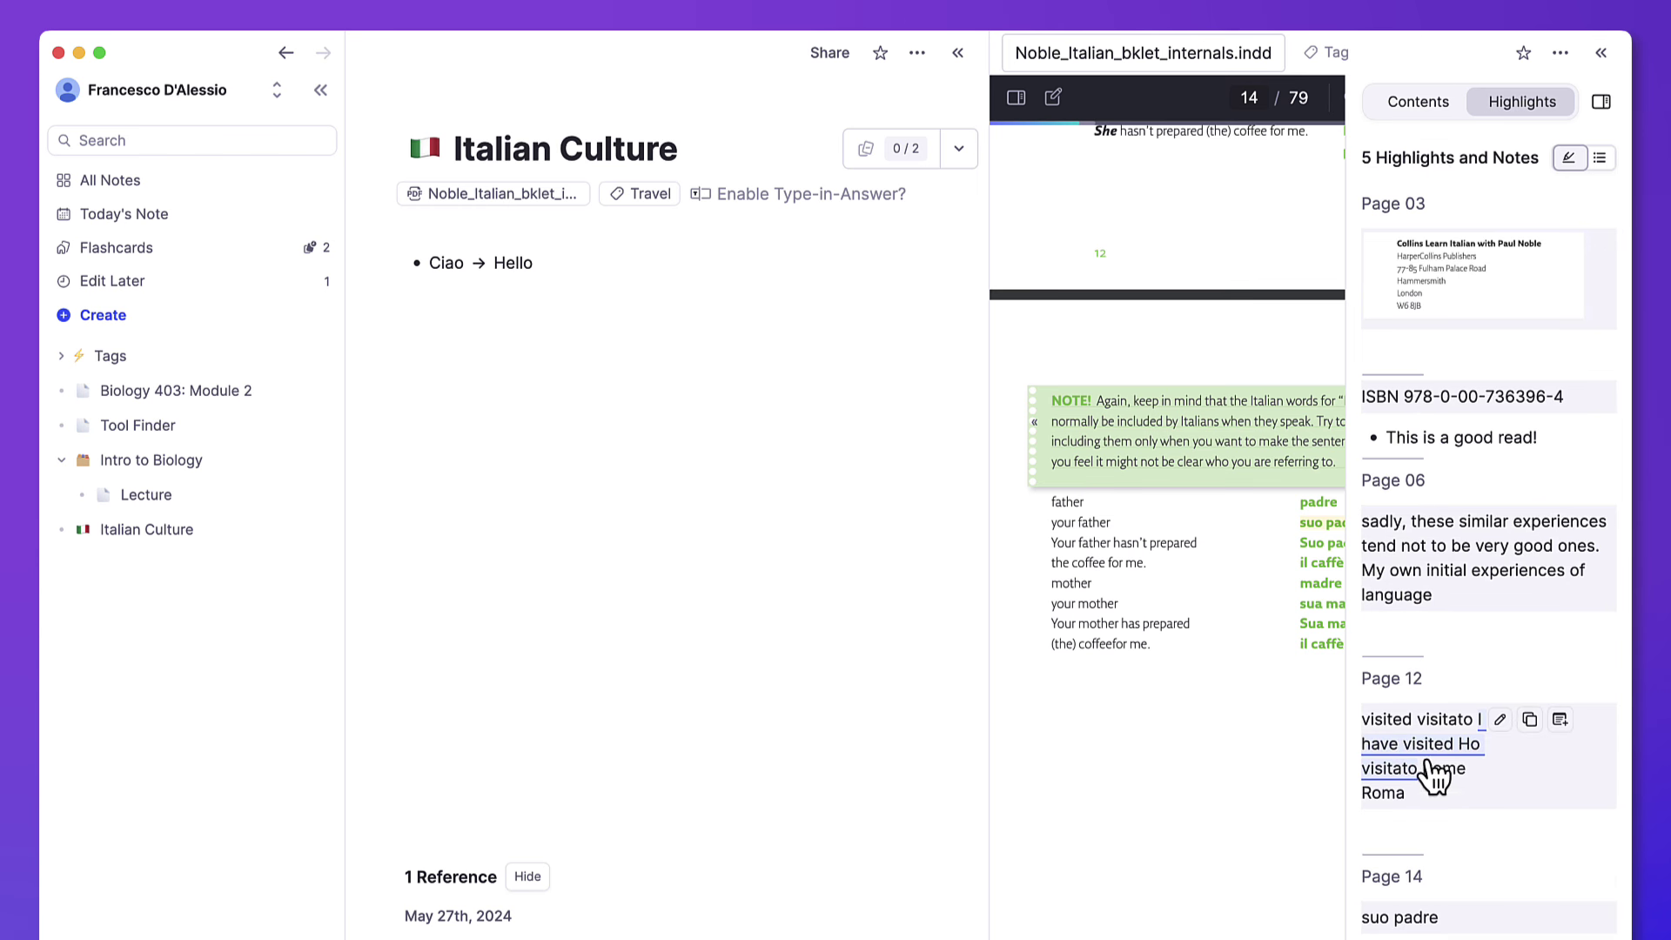
pyautogui.click(1418, 102)
pyautogui.click(1601, 102)
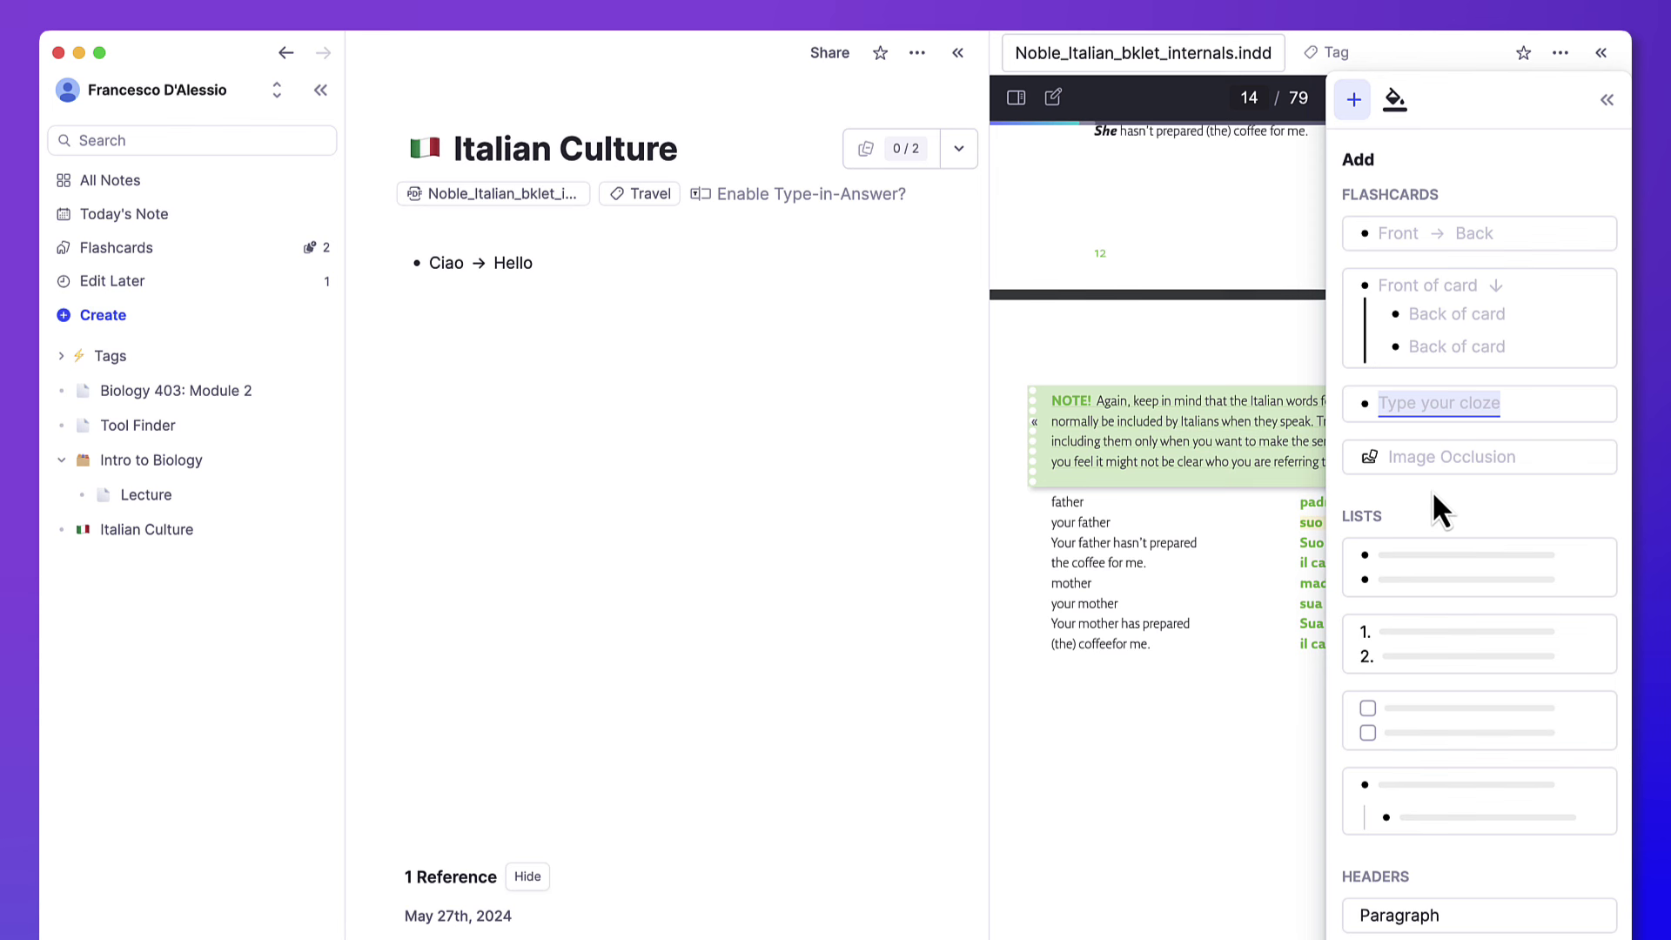
pyautogui.click(1606, 102)
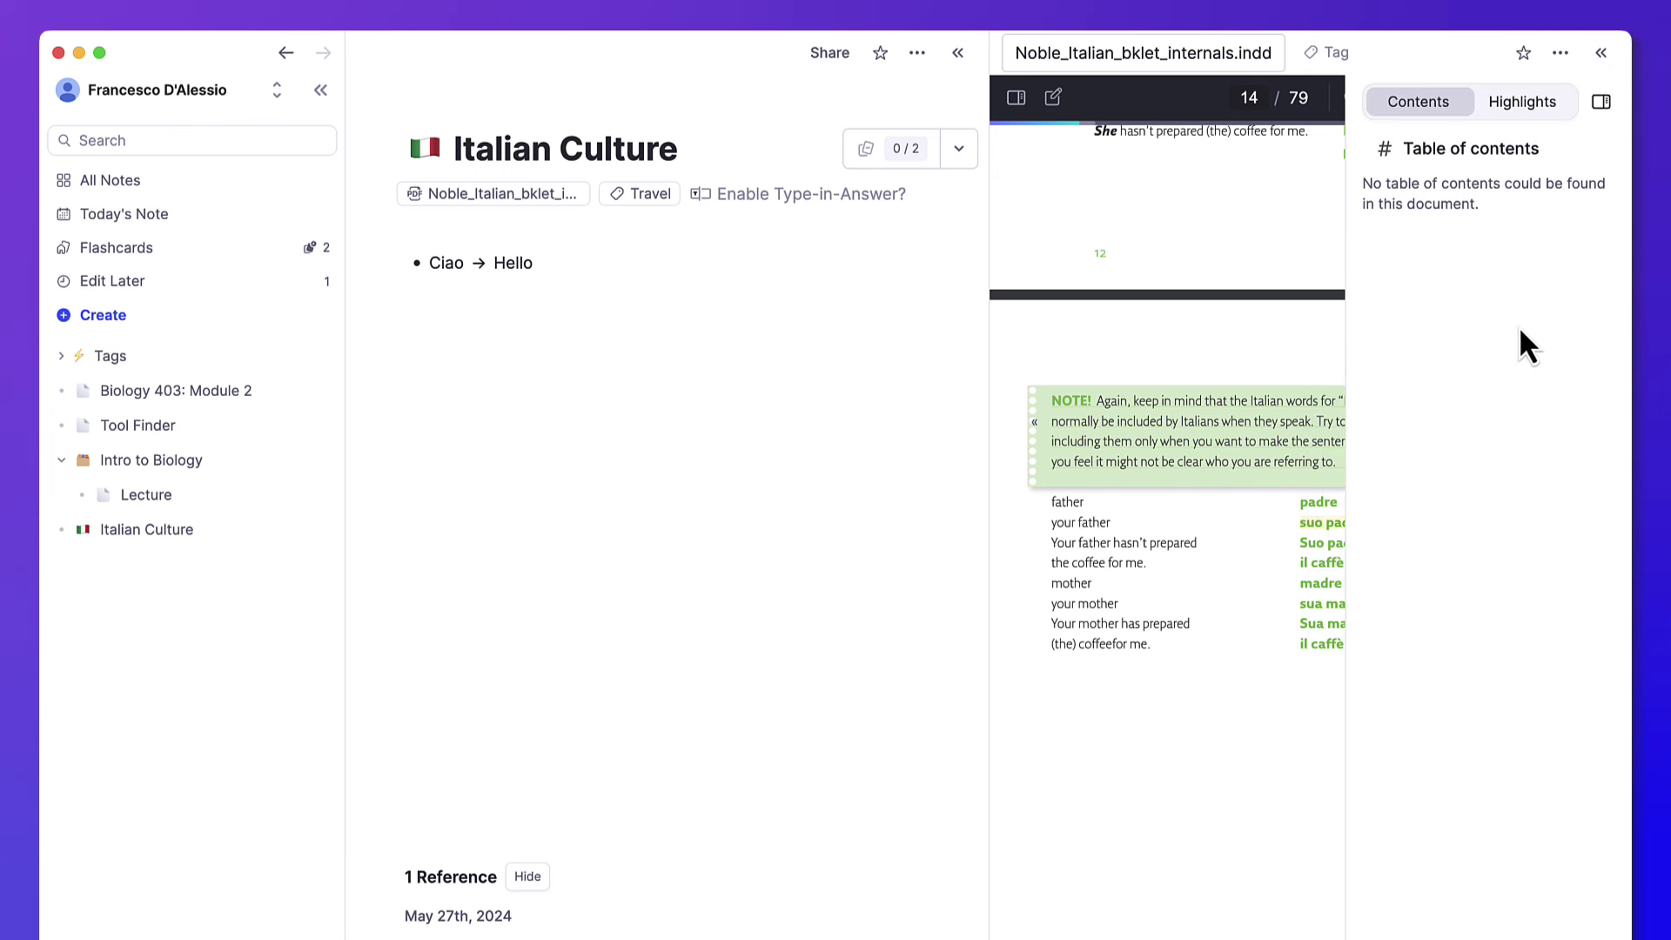
pyautogui.click(708, 392)
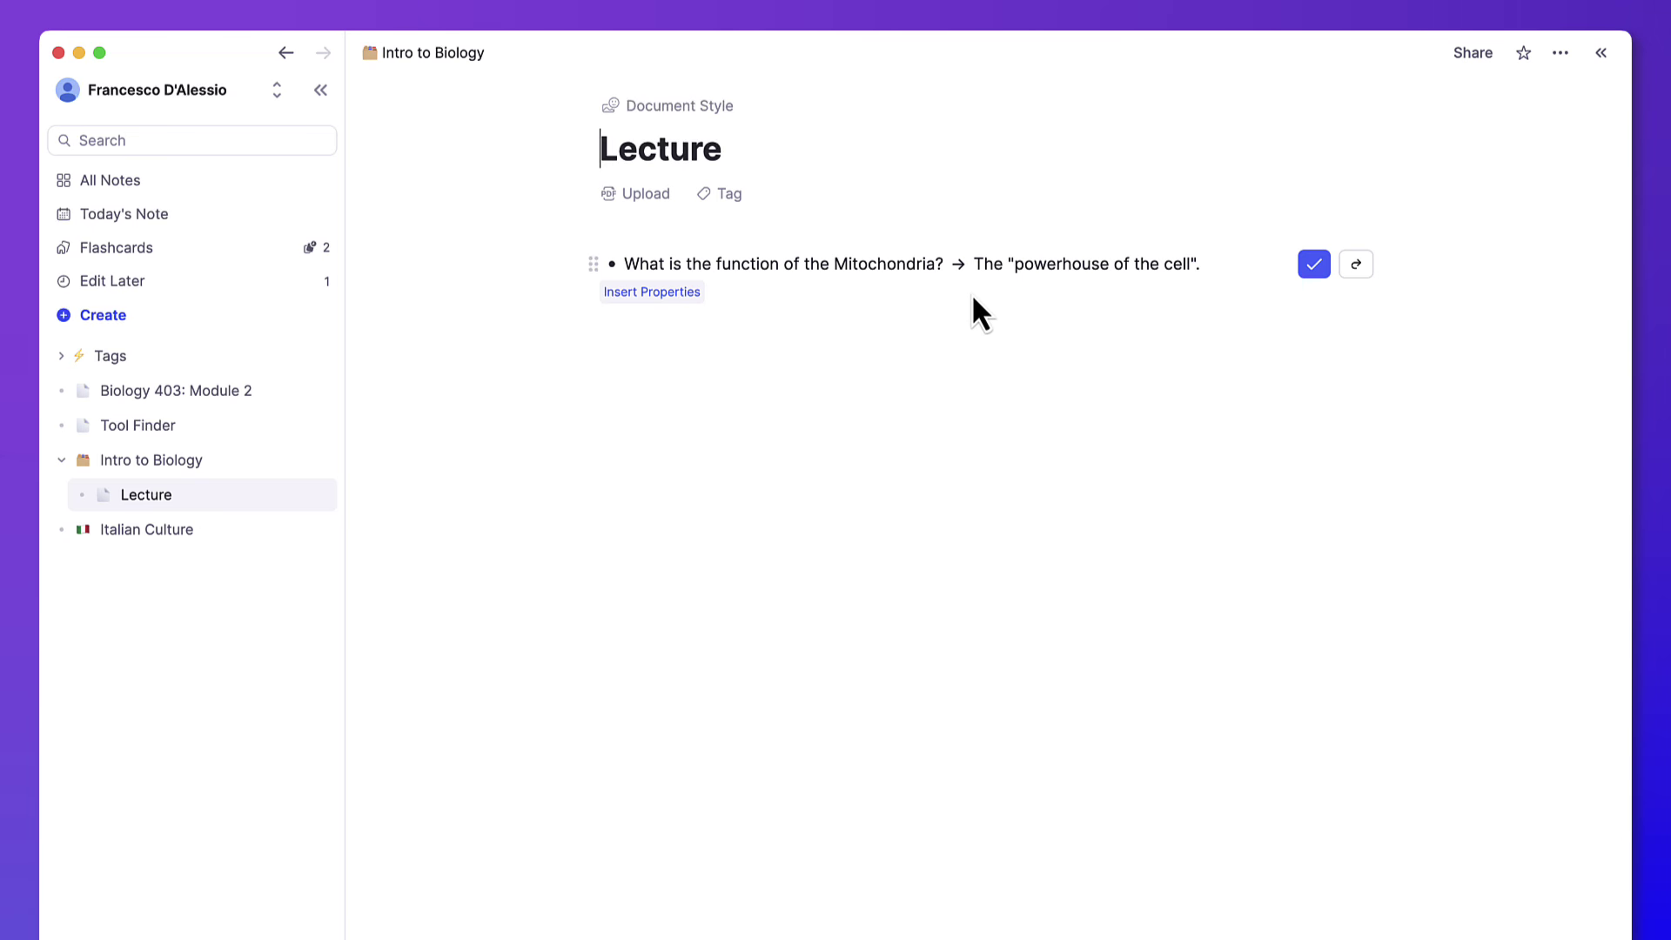
# - Add a 'Question → Answer' flashcard below the Mitochondria card in the Lecture note
pyautogui.click(865, 360)
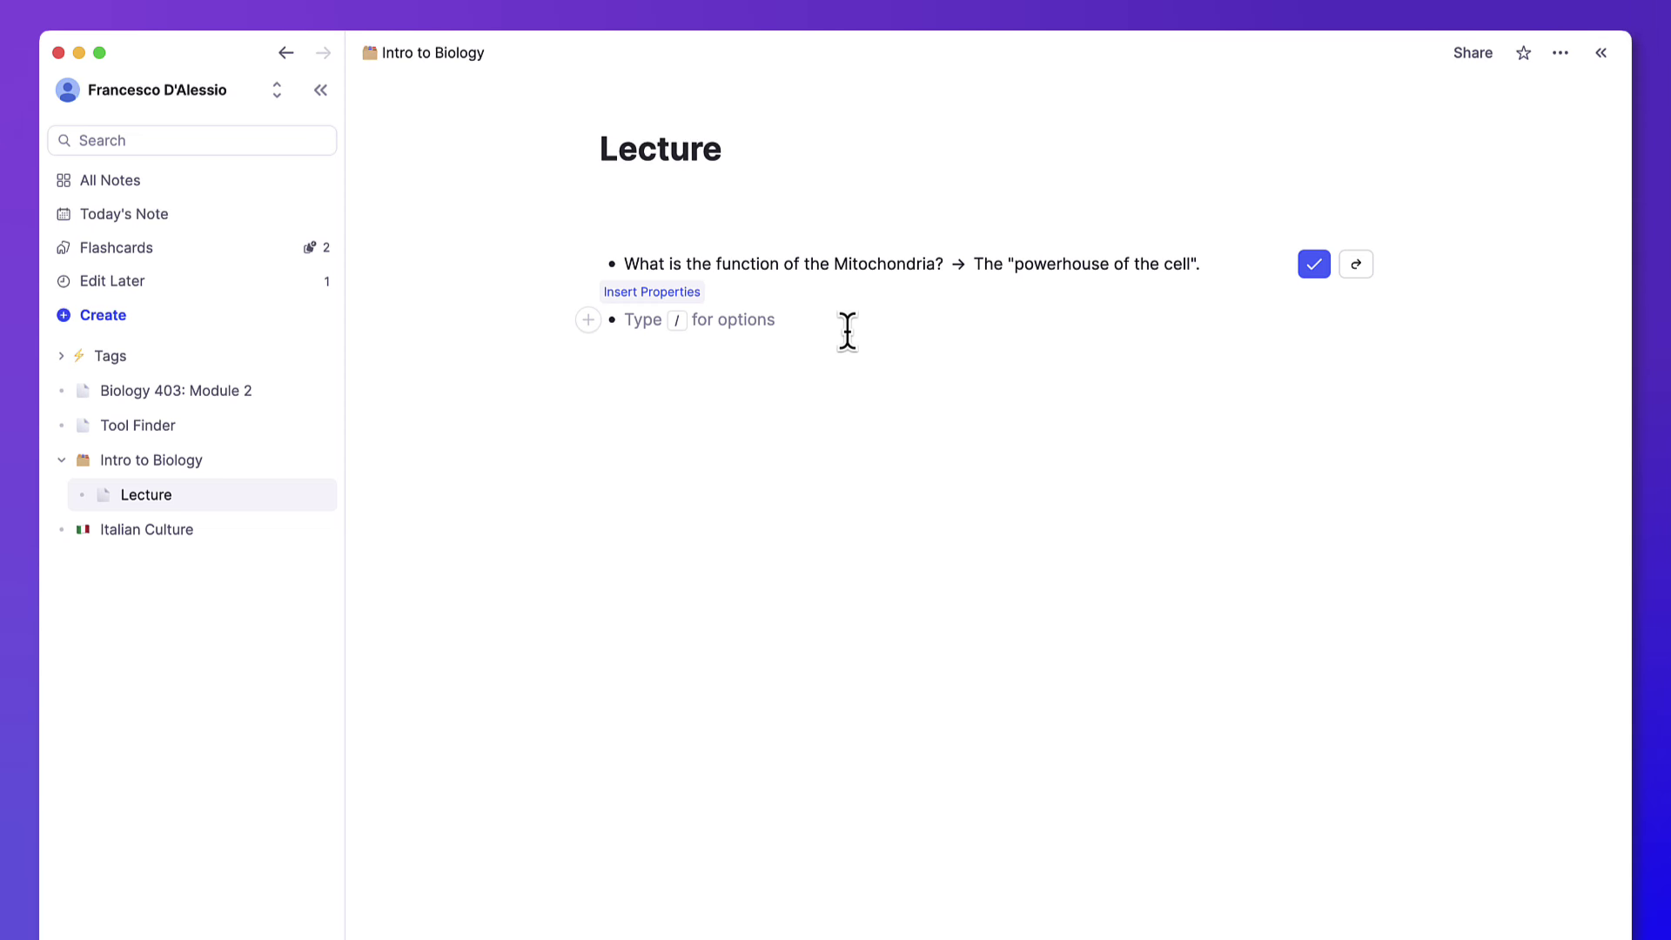
pyautogui.write('Question → ')
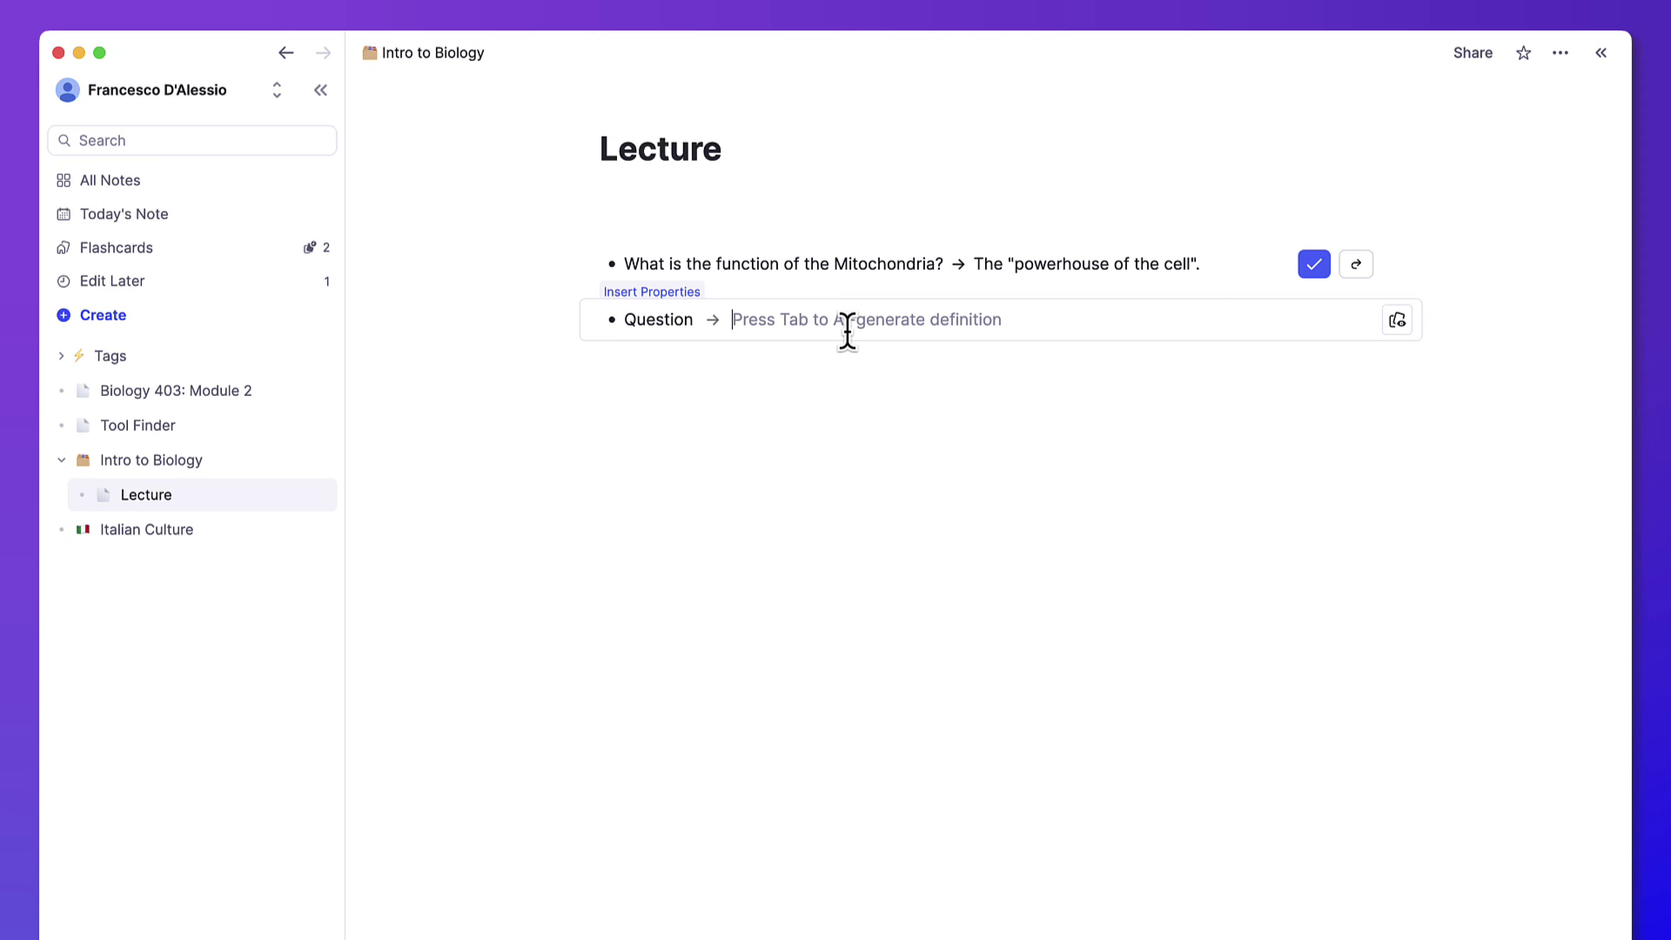
pyautogui.write('Ansewr')
pyautogui.press('BackSpace')
pyautogui.press('BackSpace')
pyautogui.press('BackSpace')
pyautogui.write('wer')
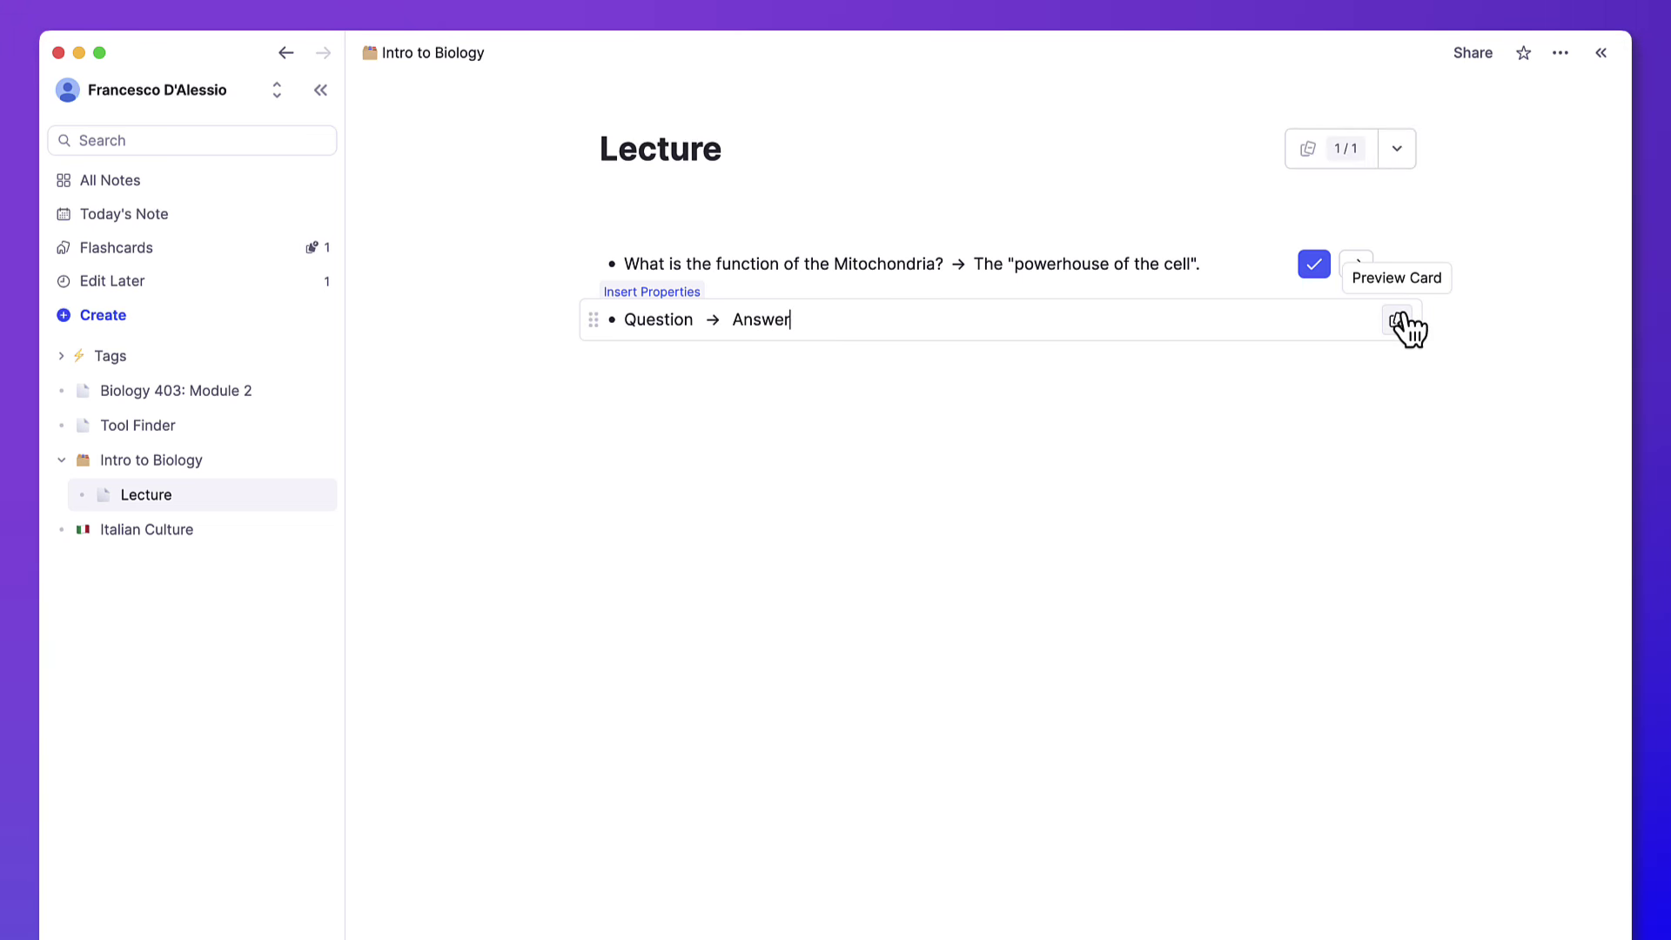
# - Preview the new flashcard, reveal its answer, and close the preview
pyautogui.click(1398, 320)
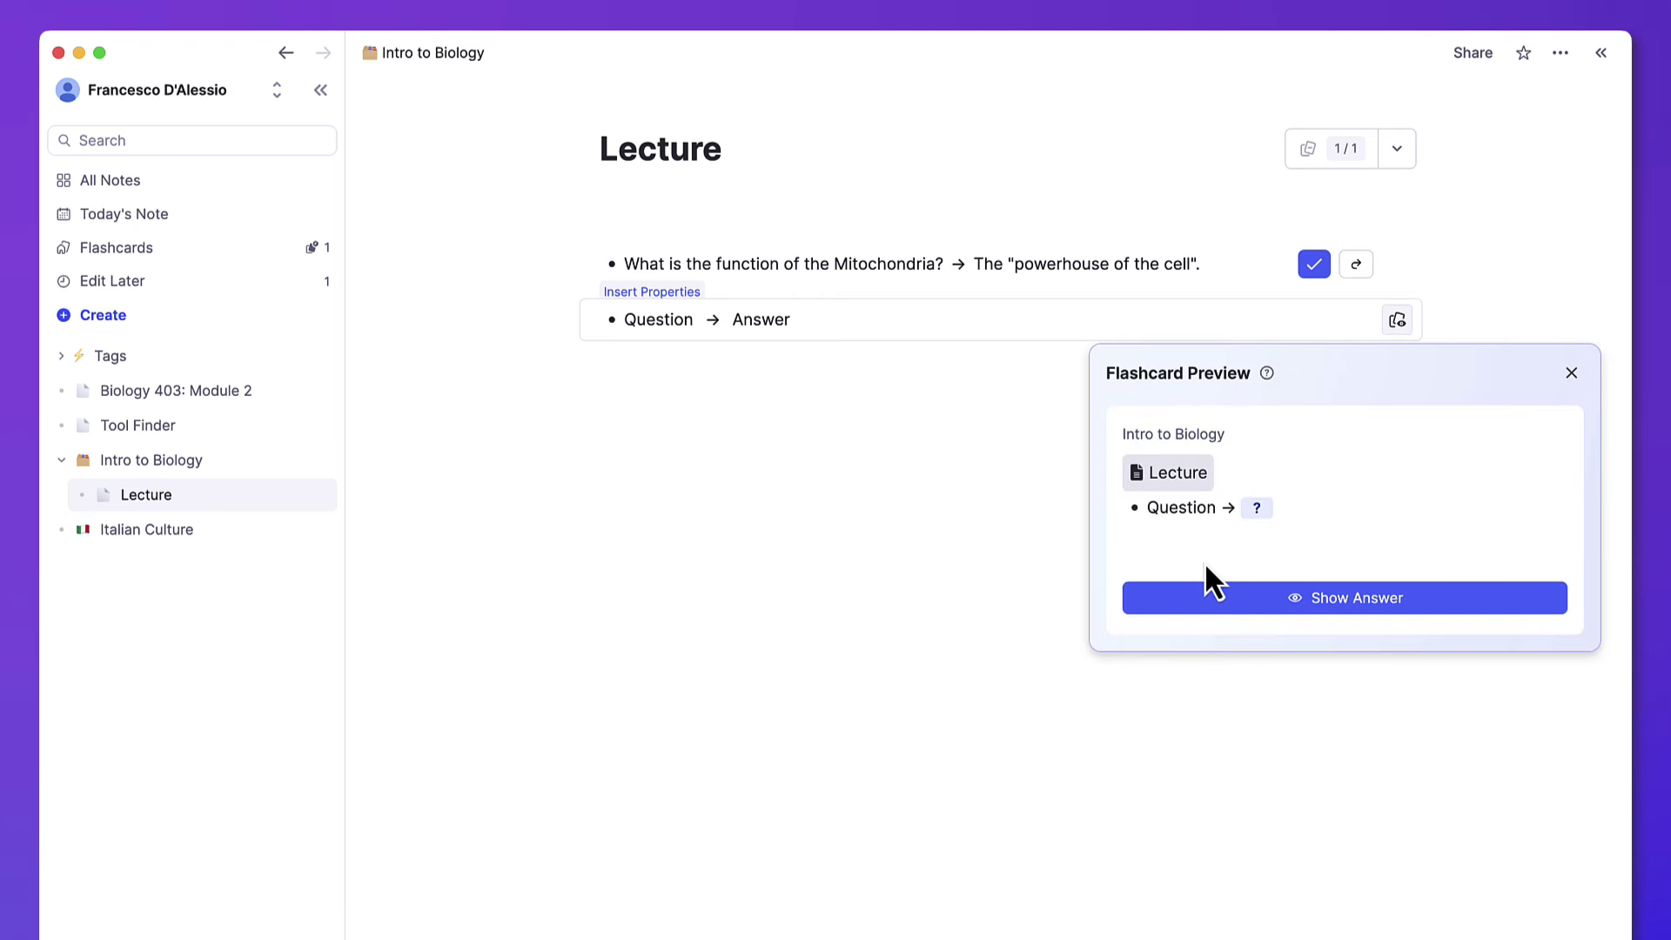
pyautogui.click(1232, 596)
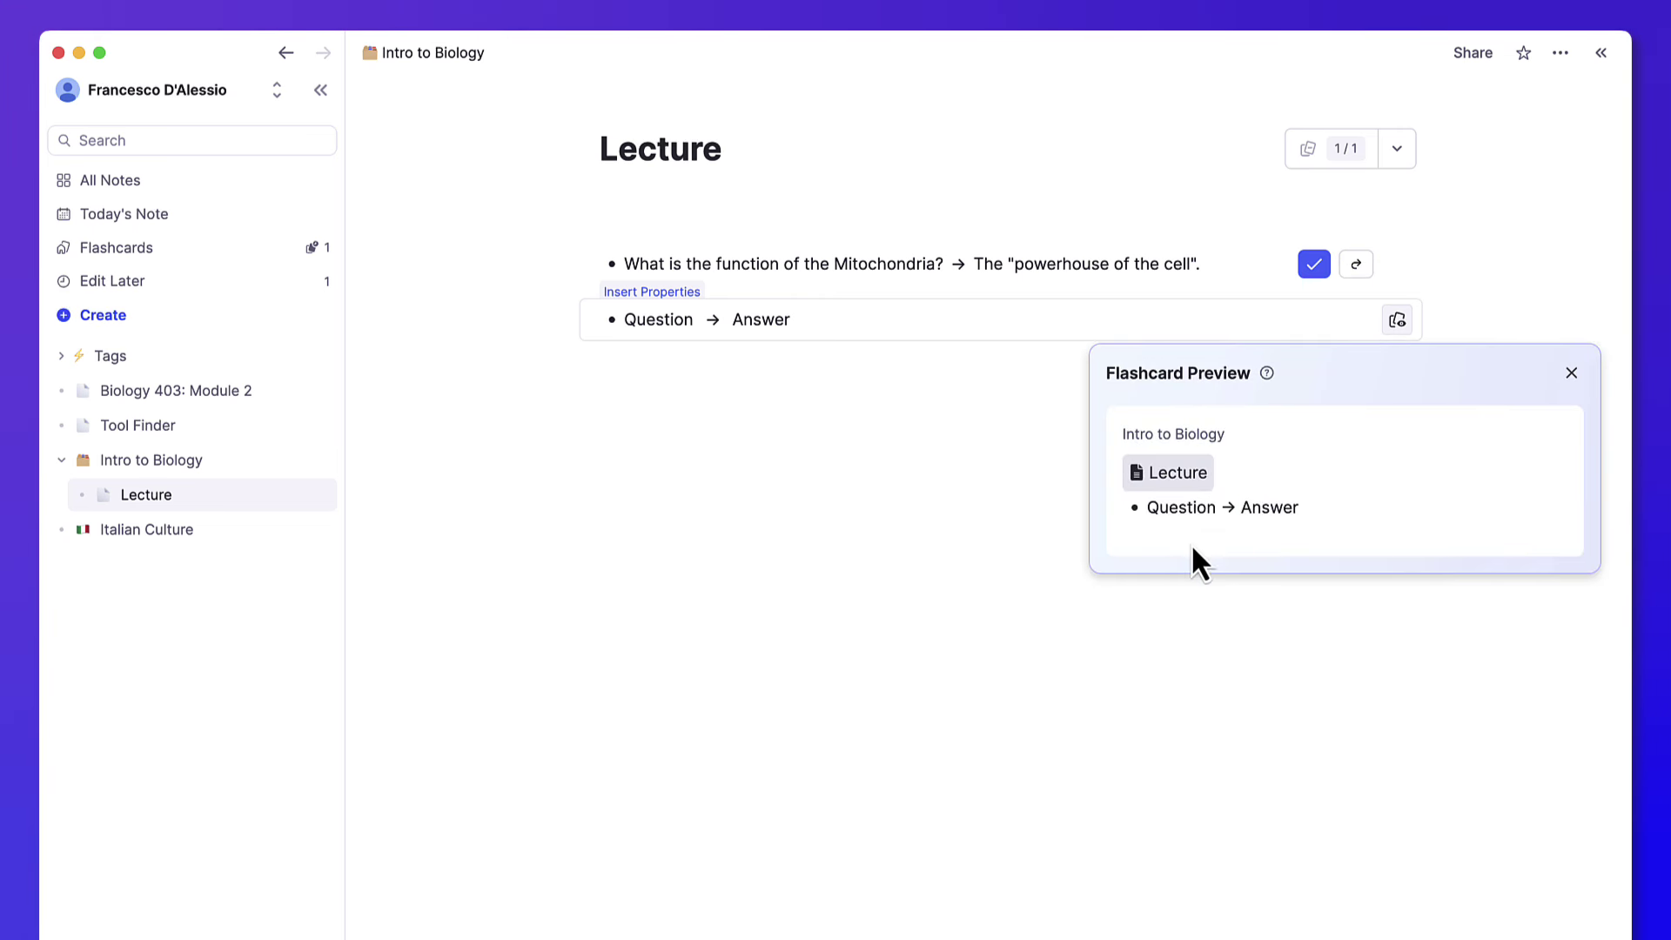
pyautogui.moveTo(1198, 485)
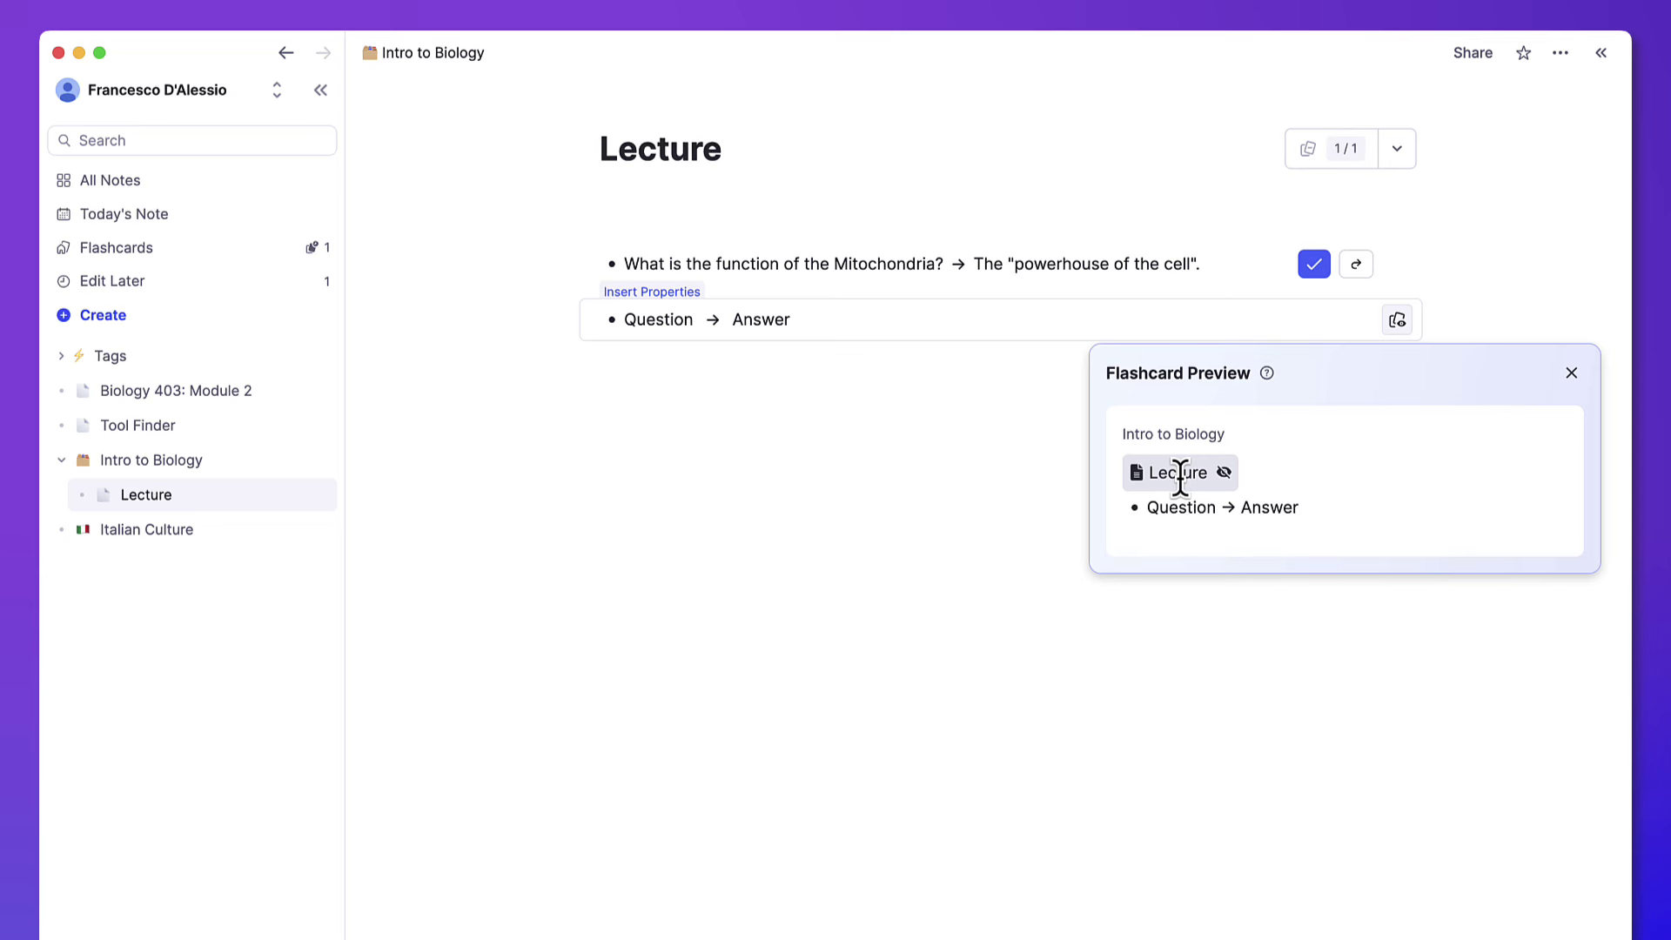
pyautogui.click(1025, 479)
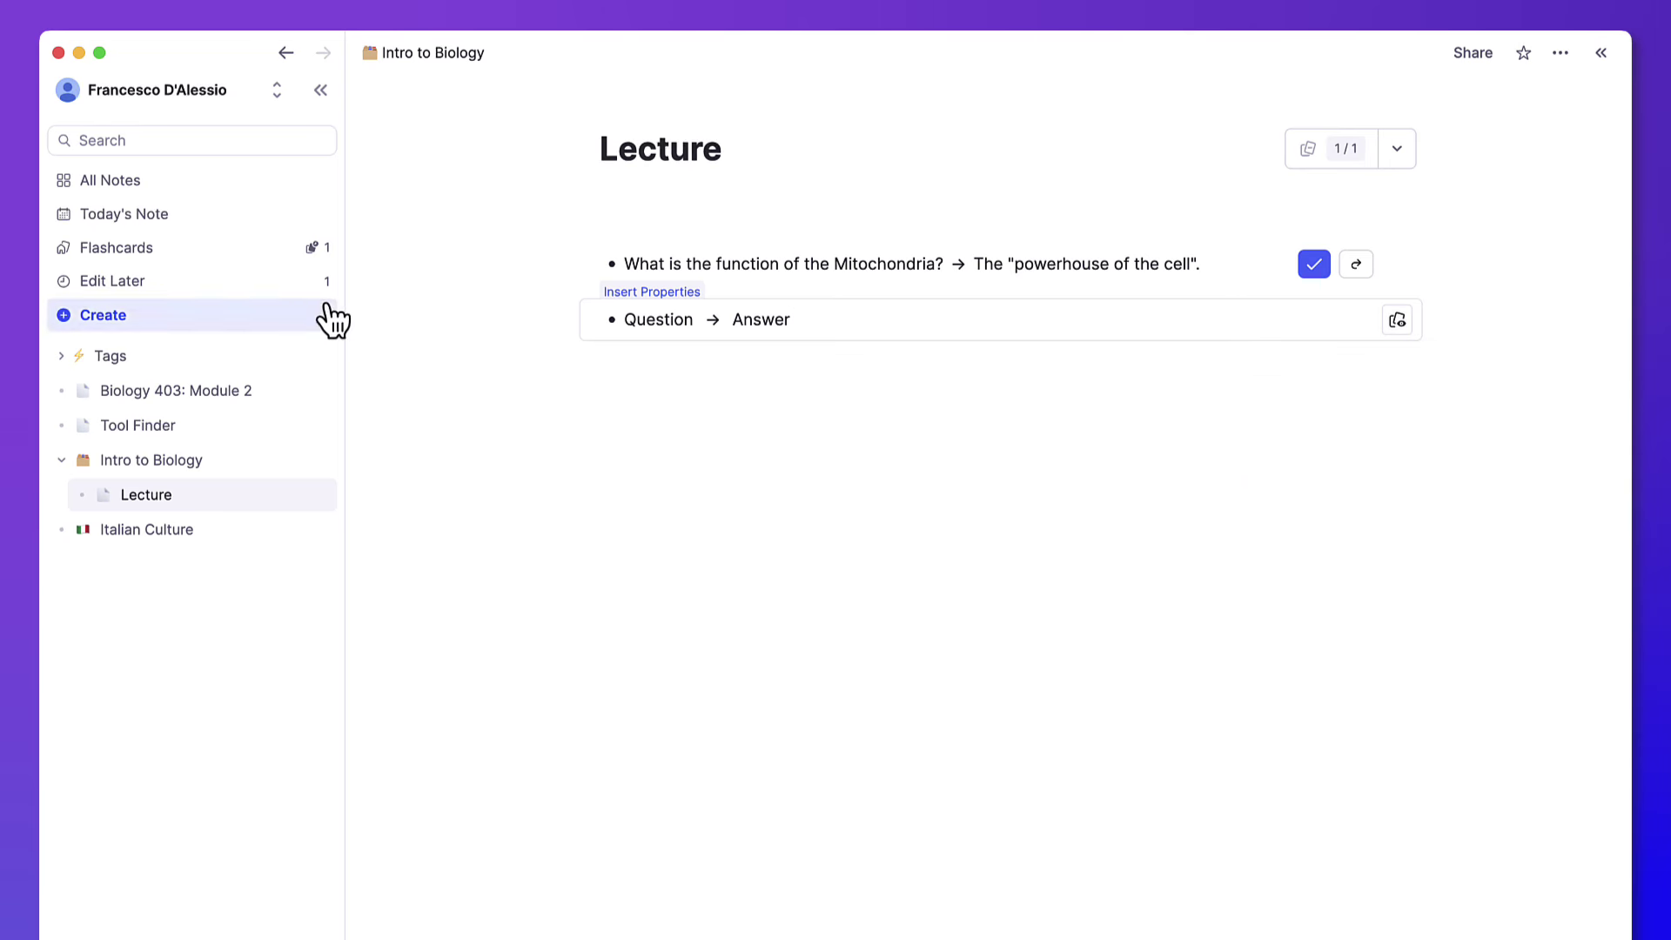
# - Practice today's due cards, rating Lecture as recalled with effort and Tool Finder as easy
pyautogui.click(202, 253)
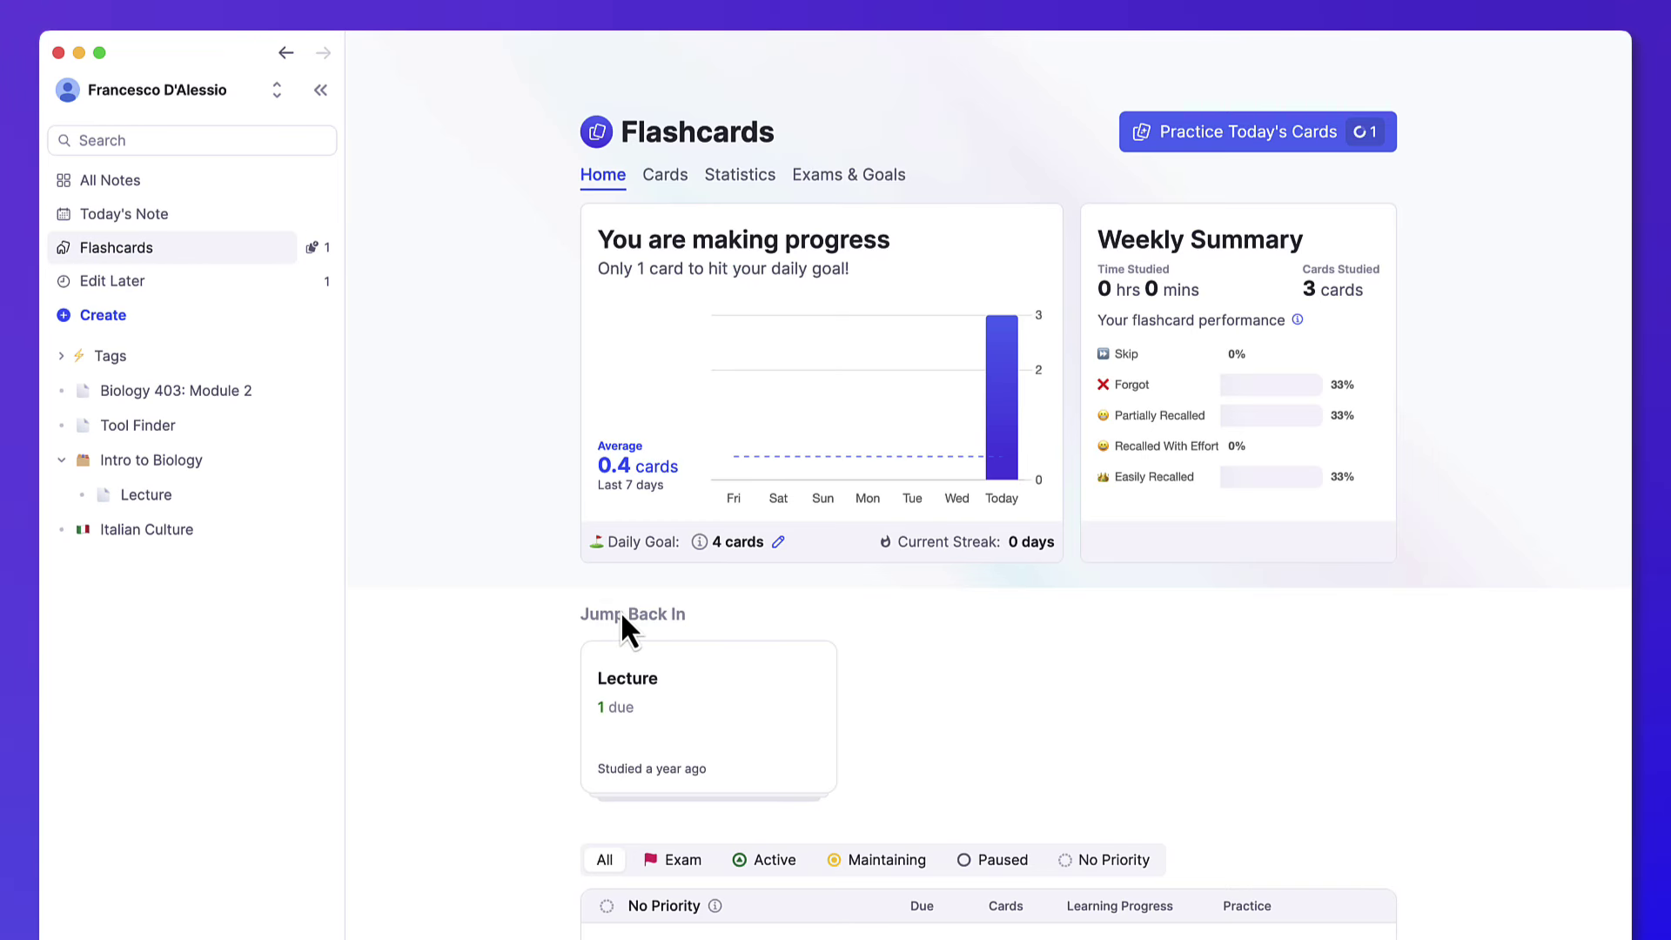
pyautogui.moveTo(1203, 139)
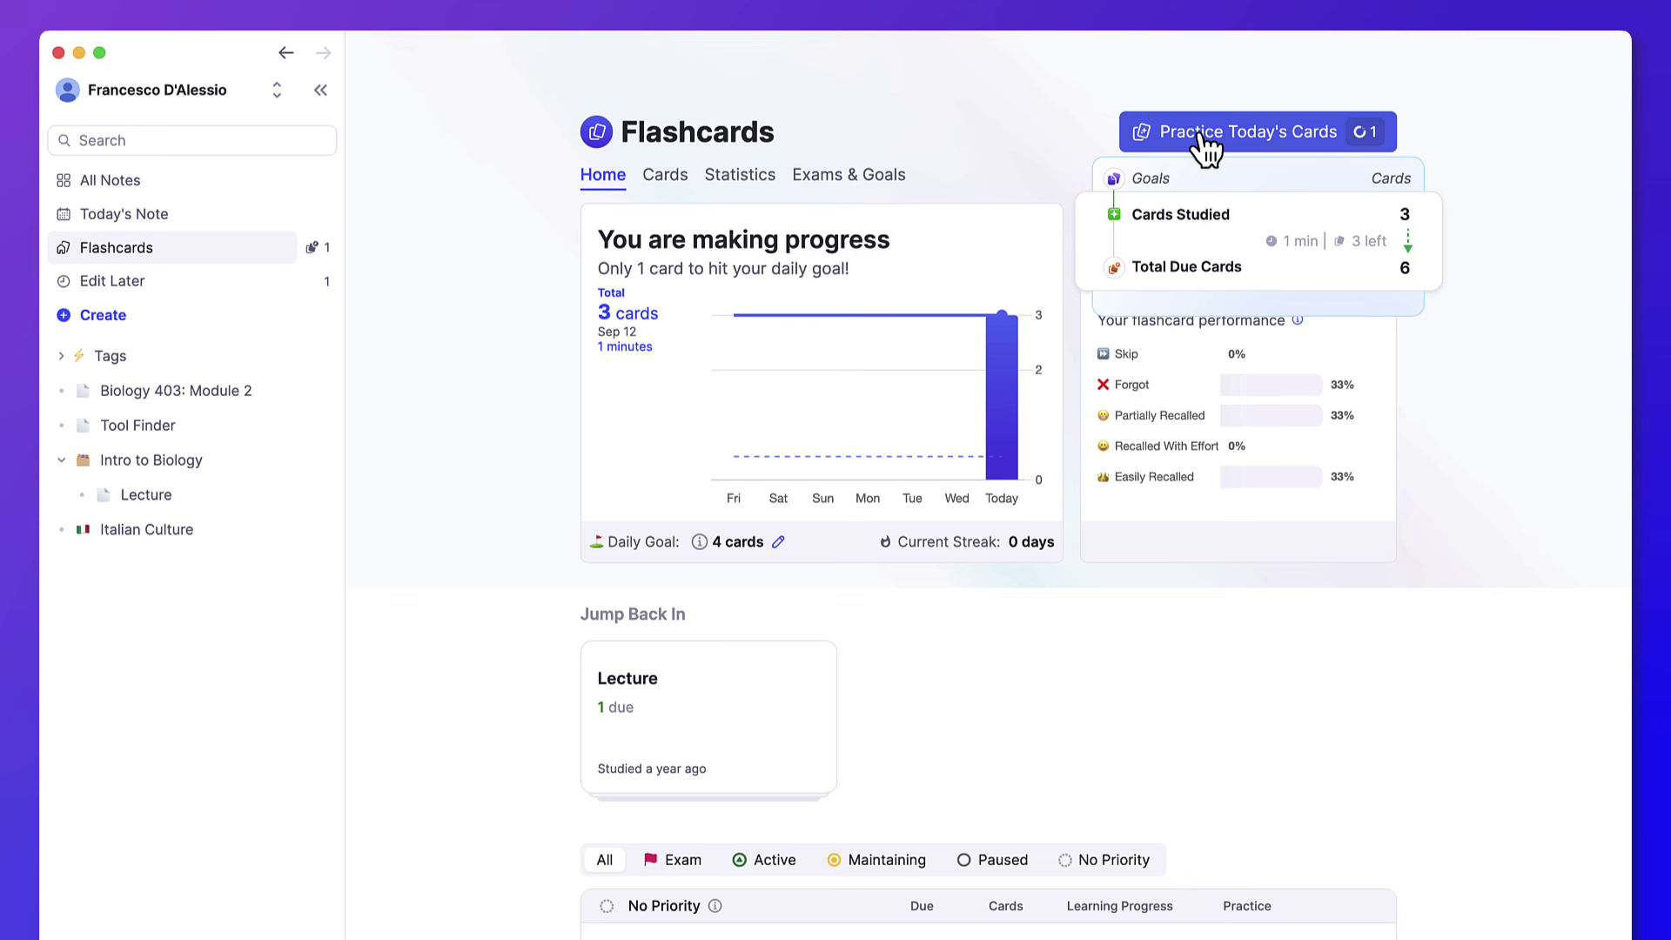
pyautogui.click(1201, 135)
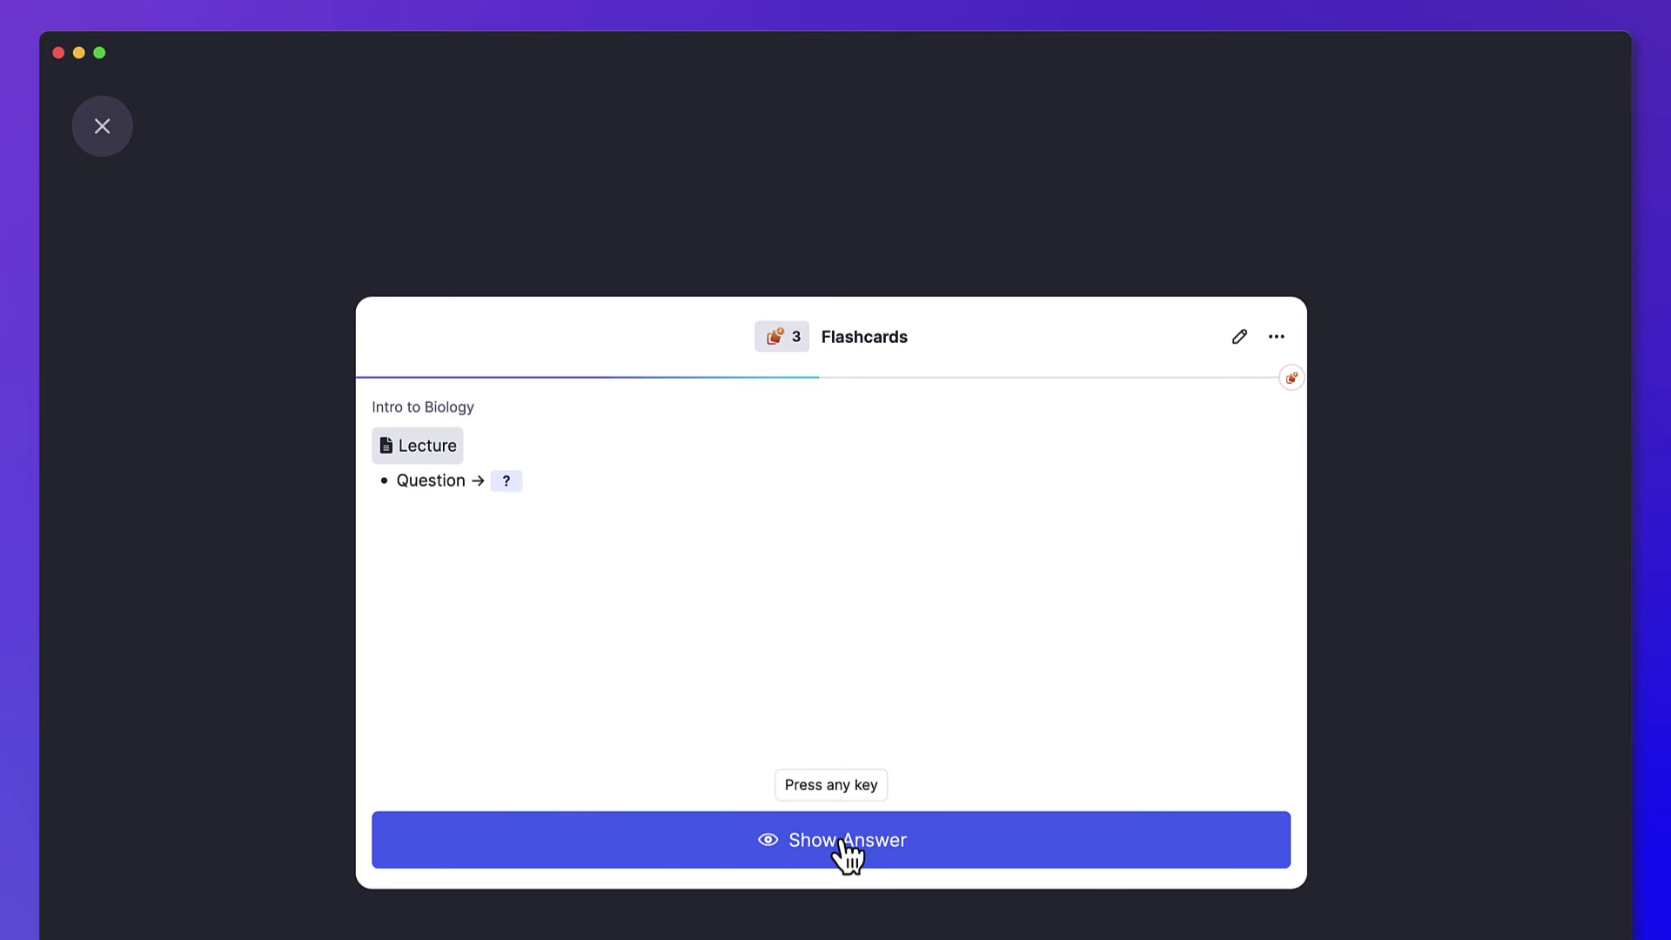
pyautogui.click(734, 853)
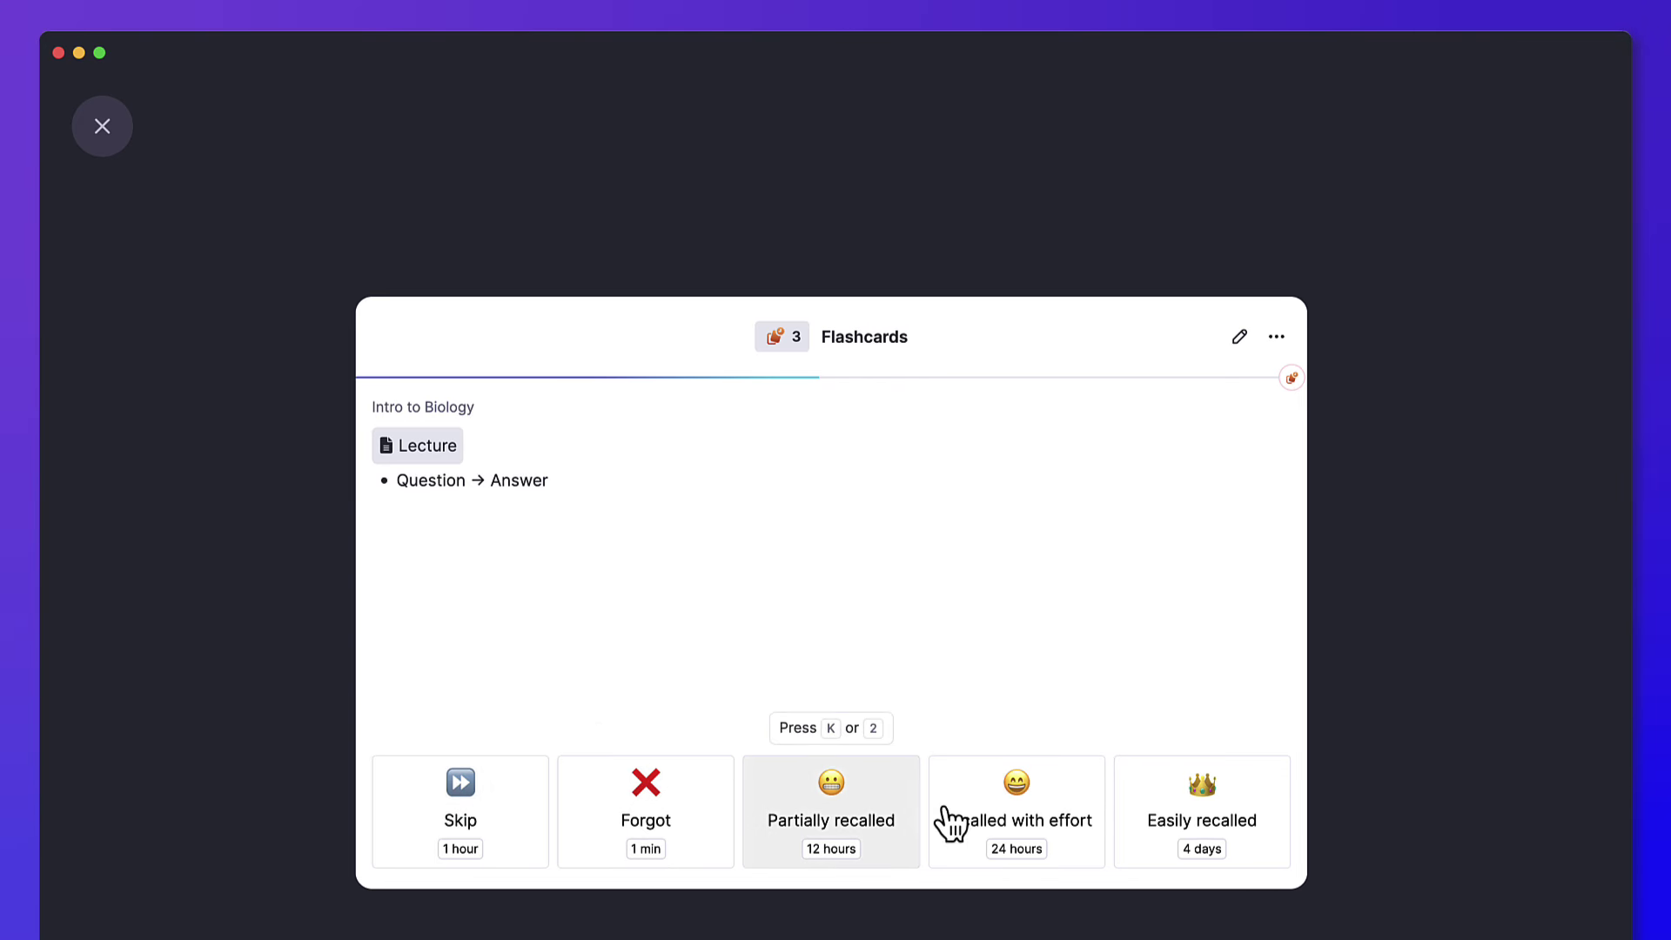
pyautogui.click(1027, 822)
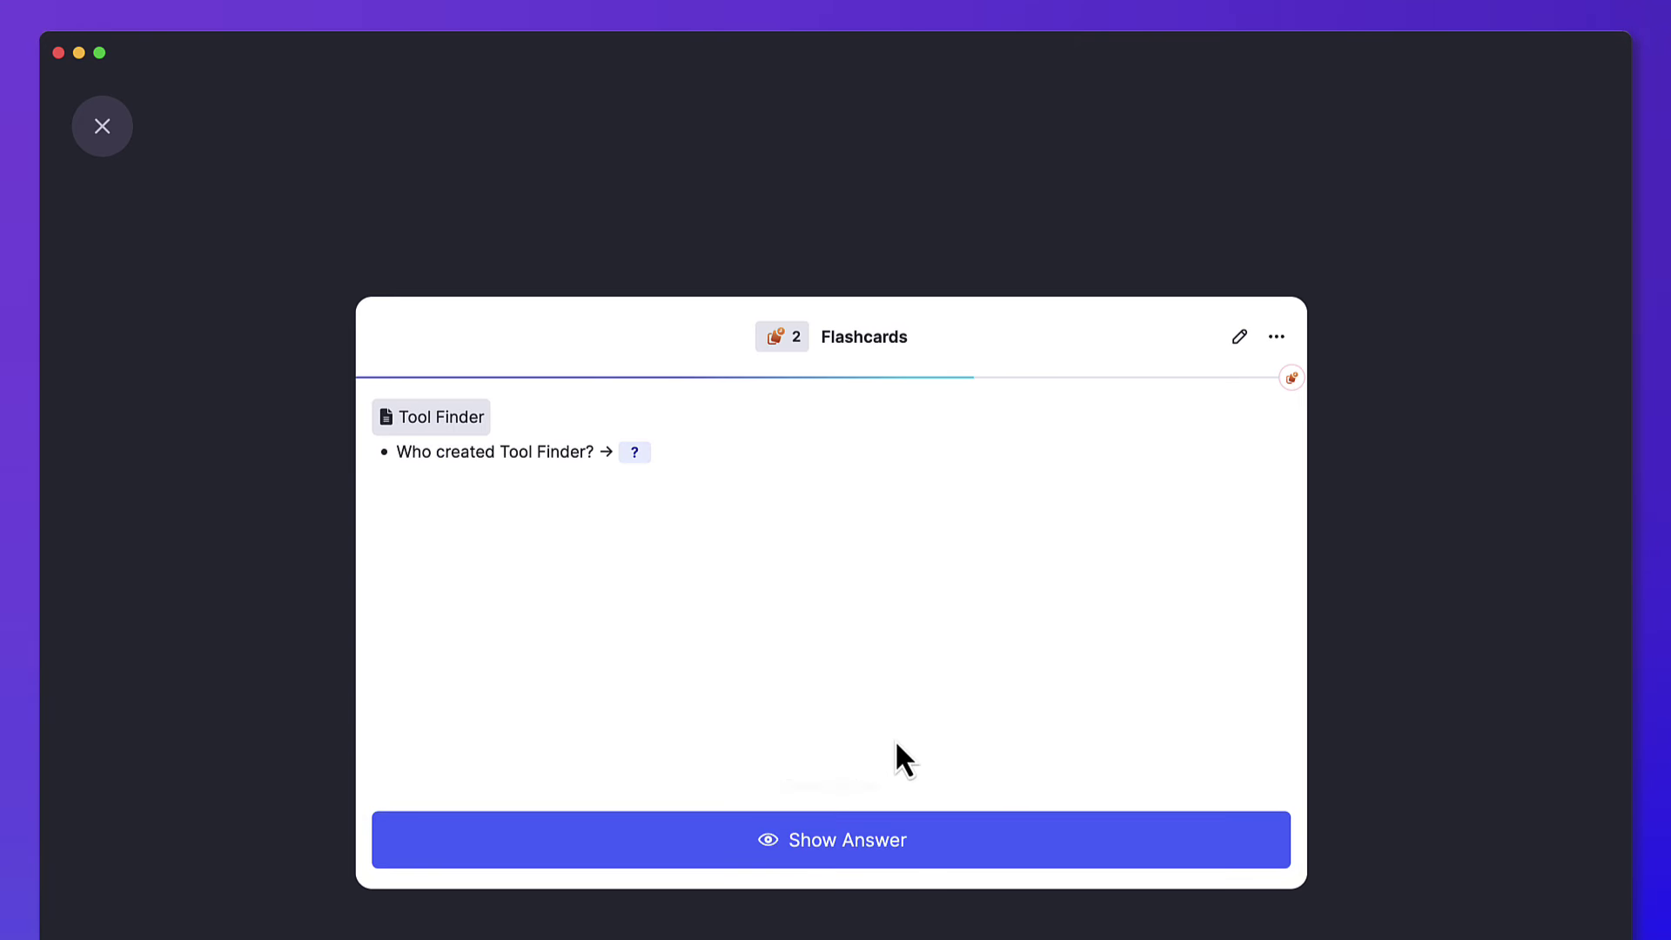
pyautogui.click(886, 843)
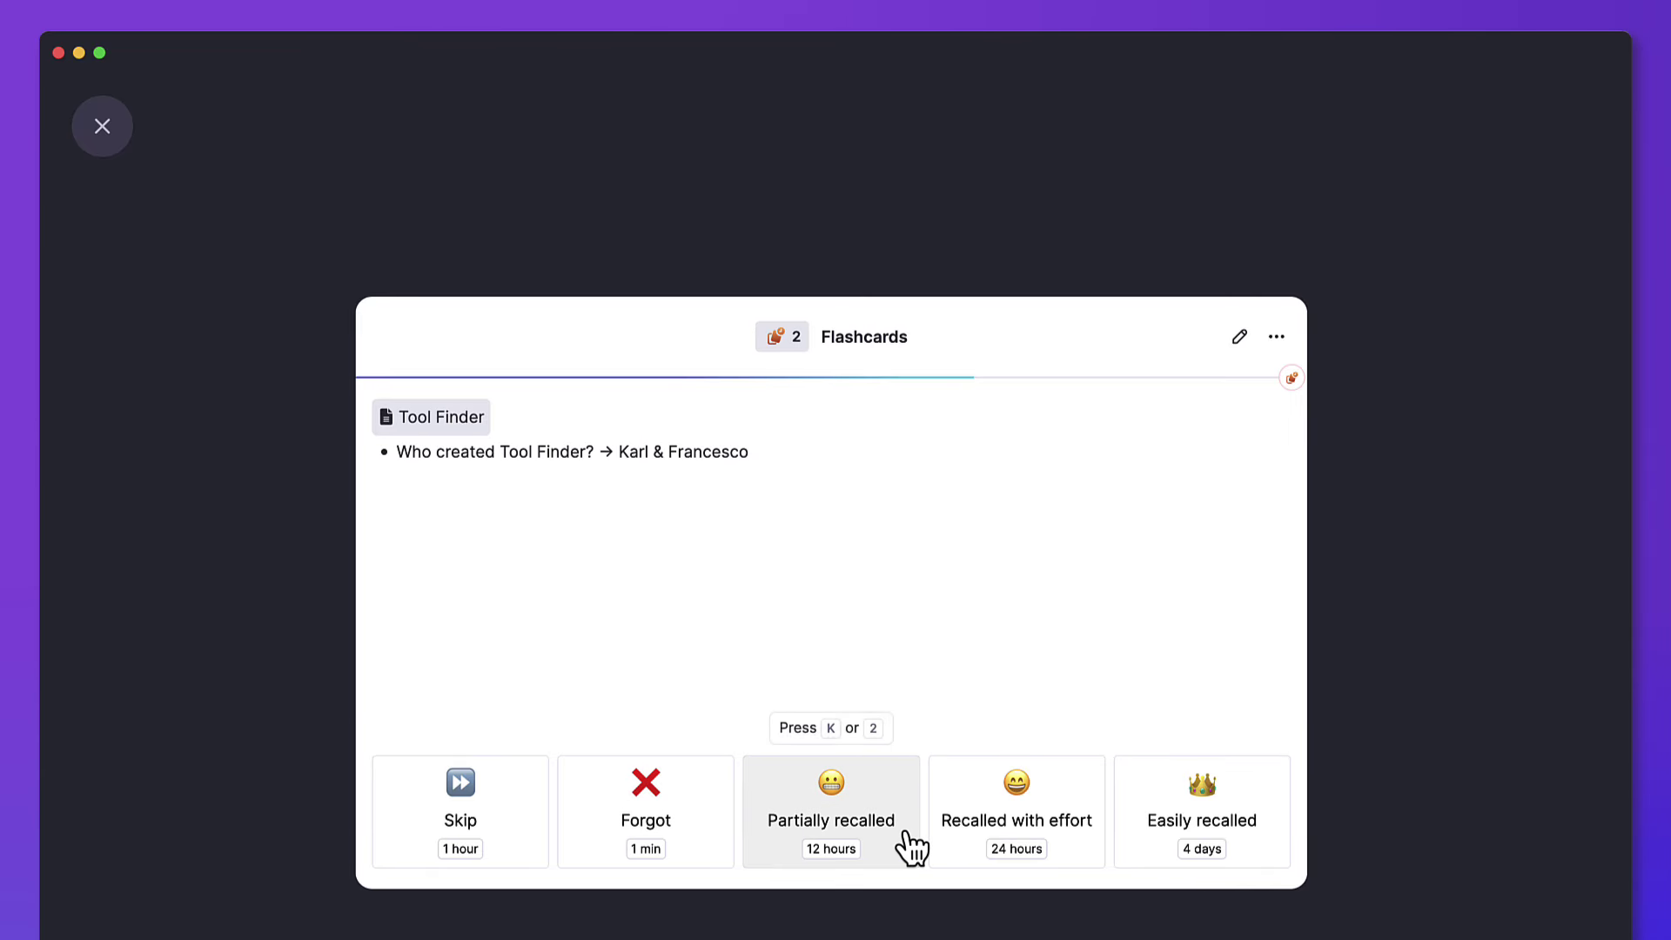
pyautogui.click(1170, 825)
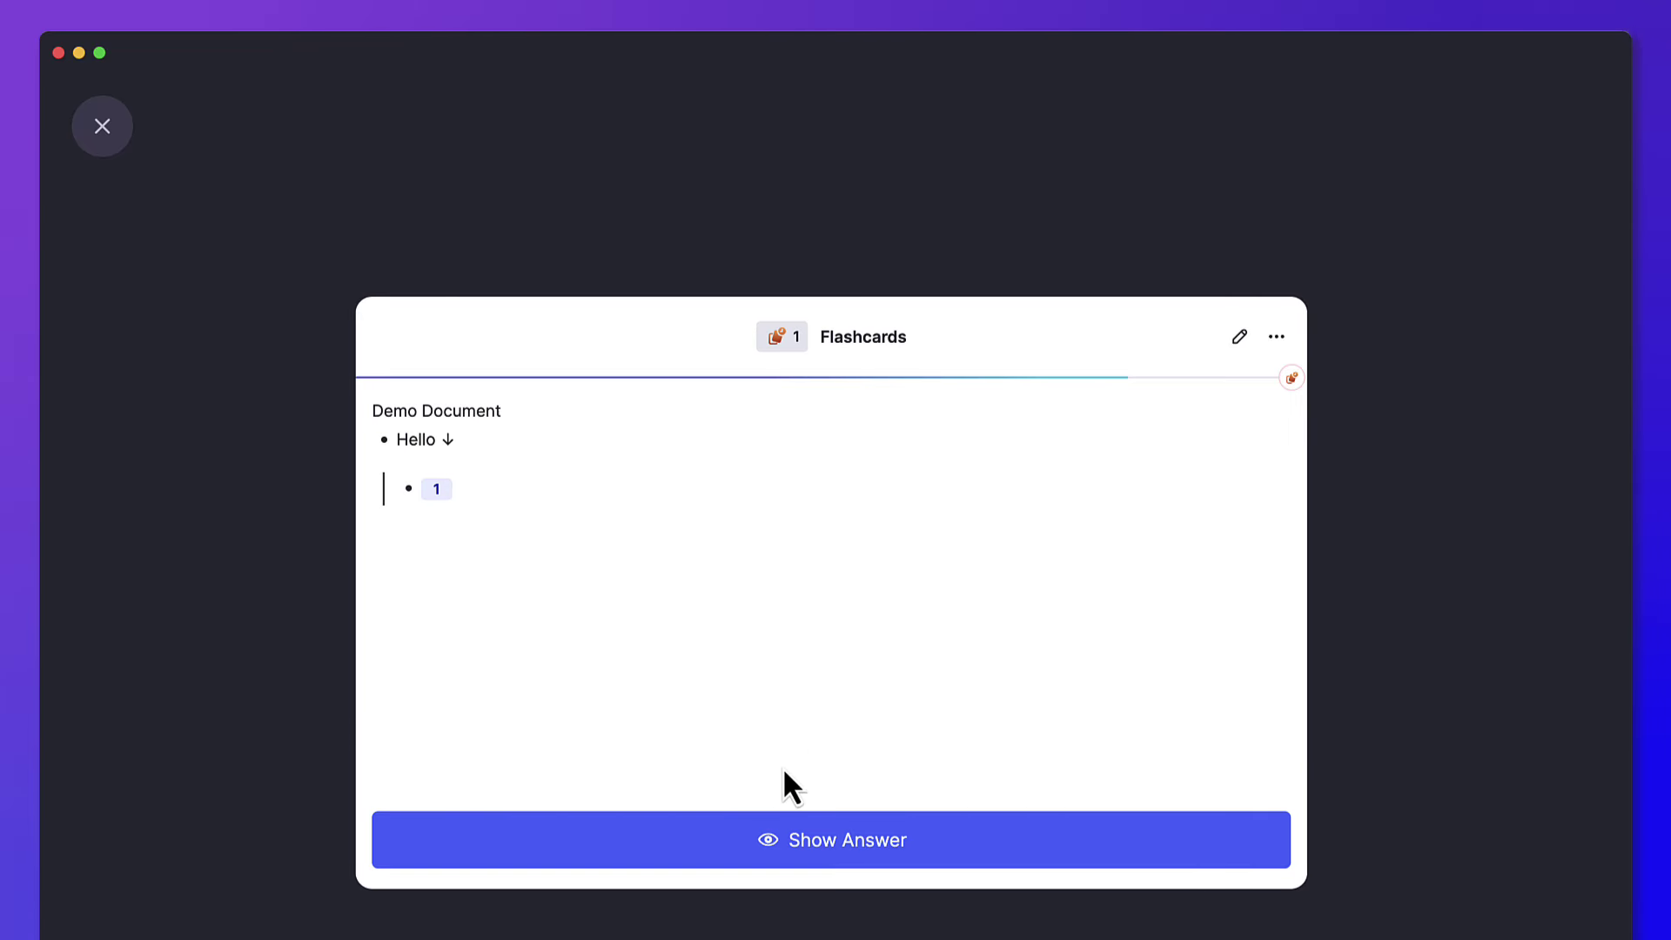
pyautogui.click(794, 851)
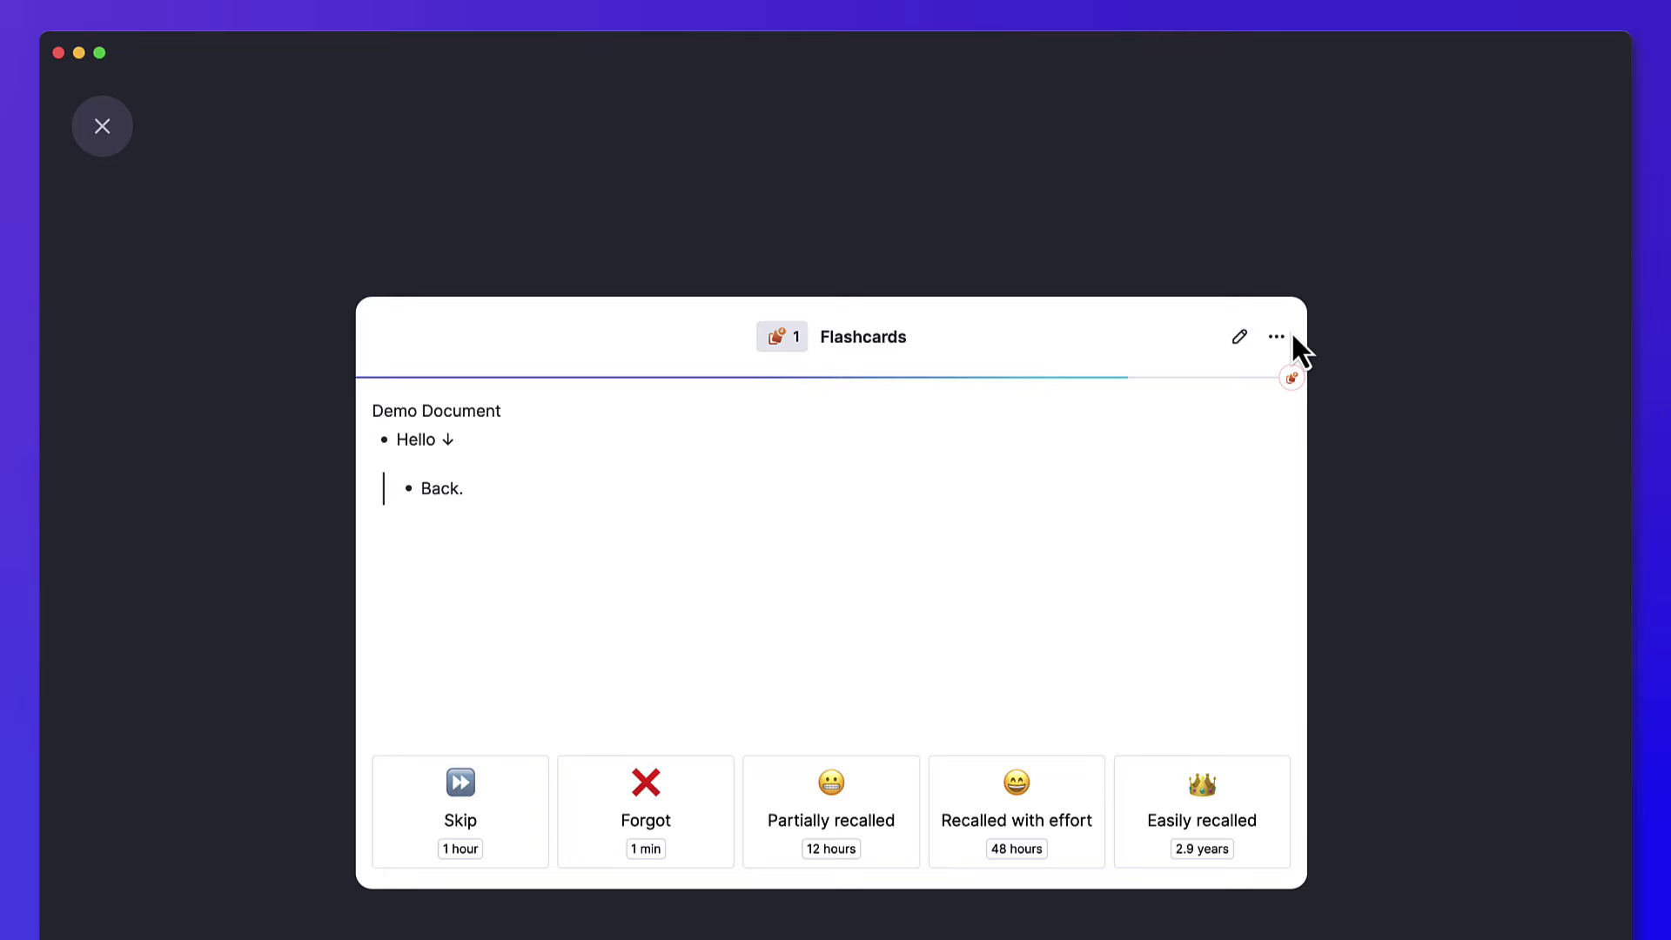
pyautogui.click(101, 132)
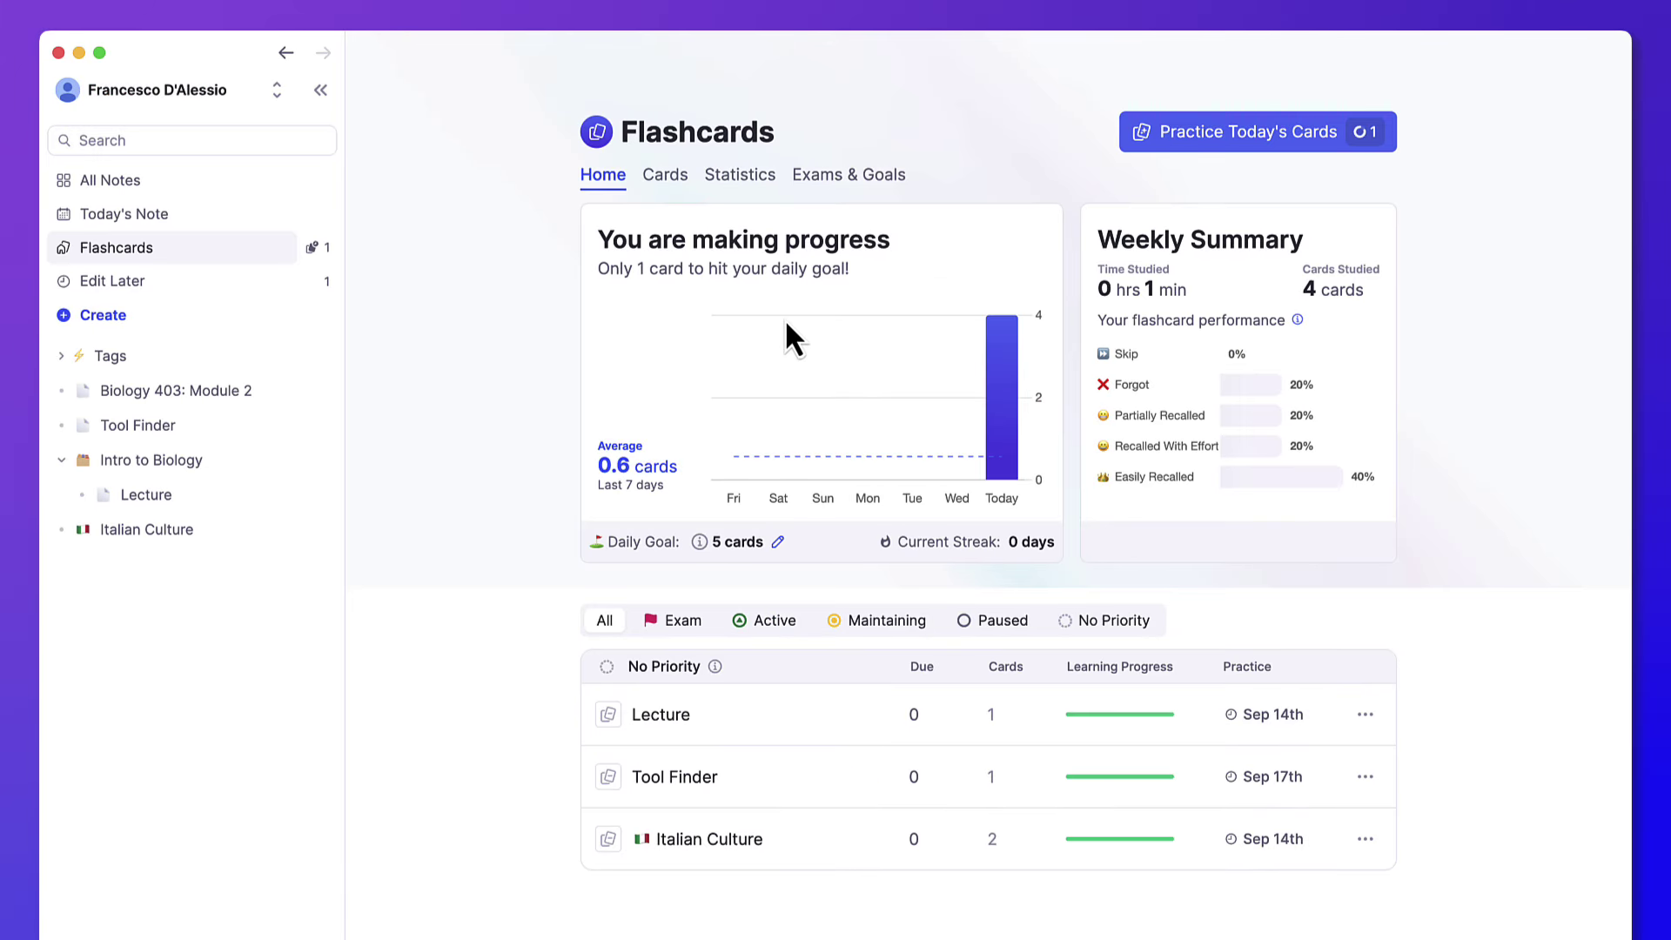
# - View the flashcard Statistics tab showing cards studied and the study history
pyautogui.moveTo(792, 338)
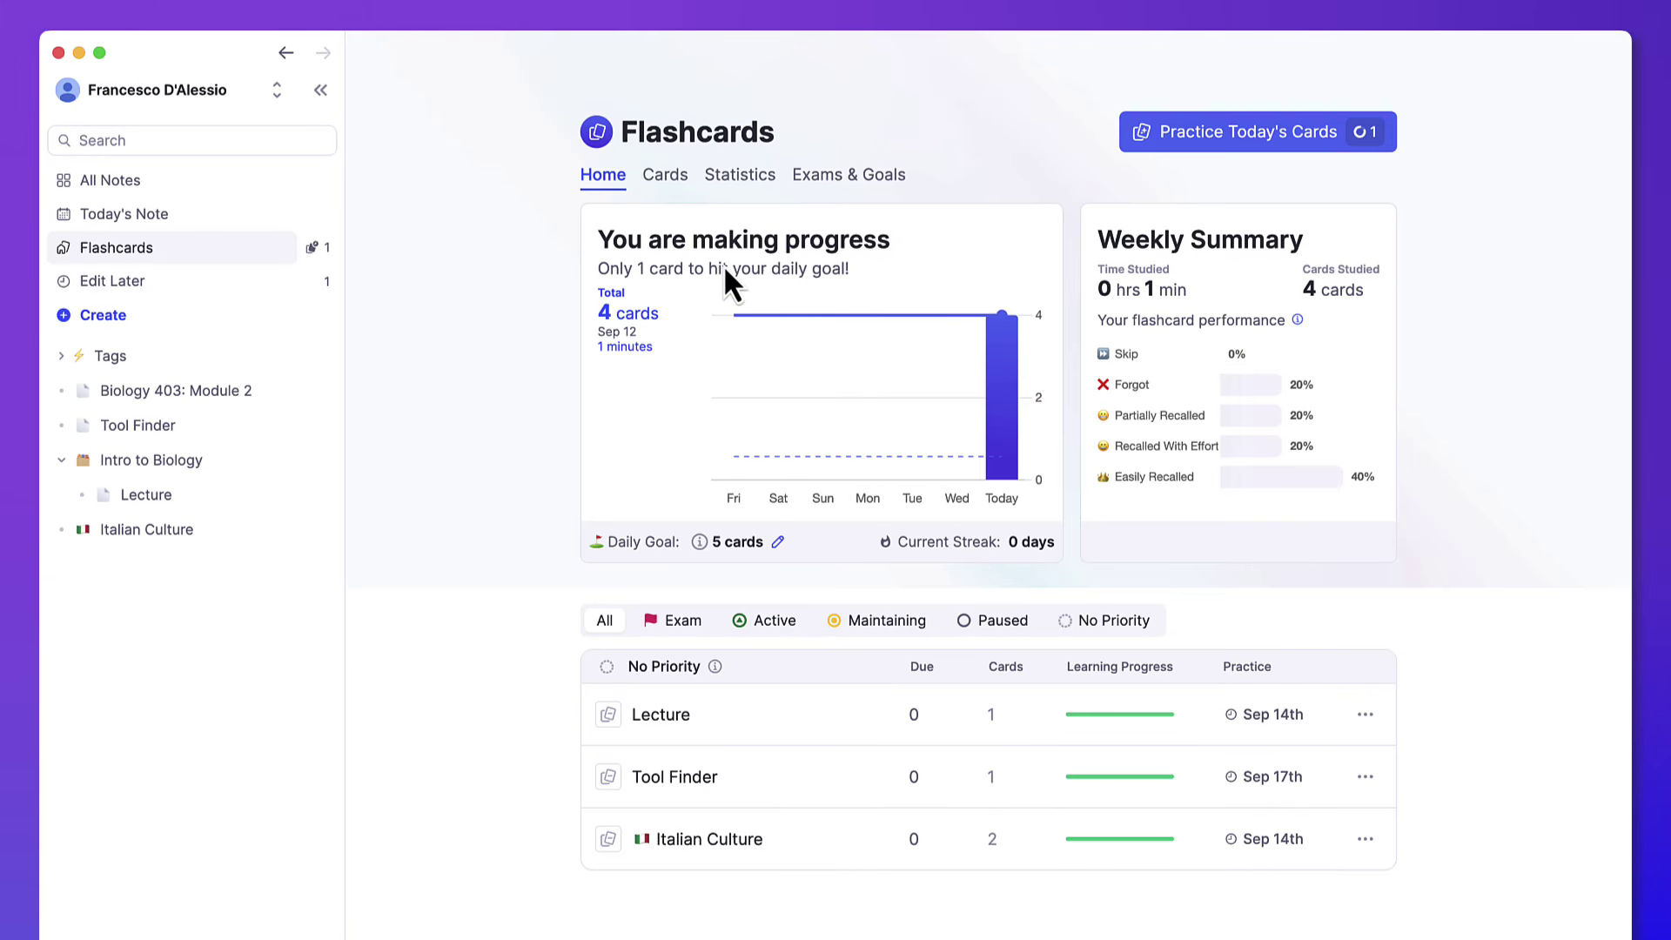
pyautogui.click(744, 178)
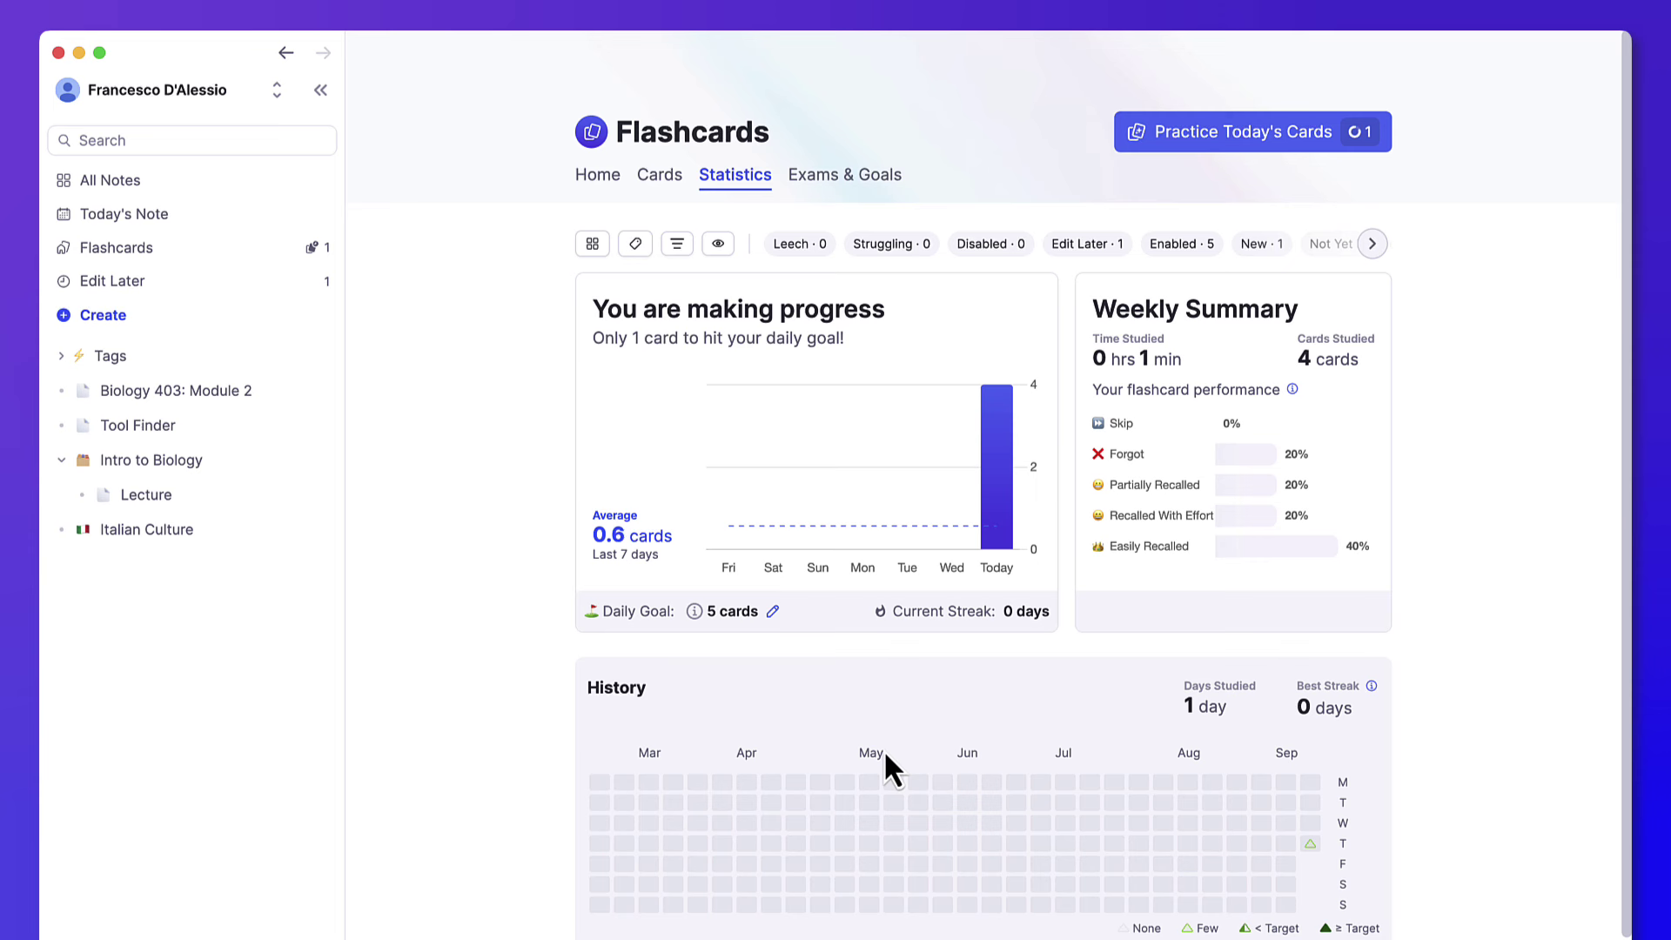
pyautogui.click(600, 178)
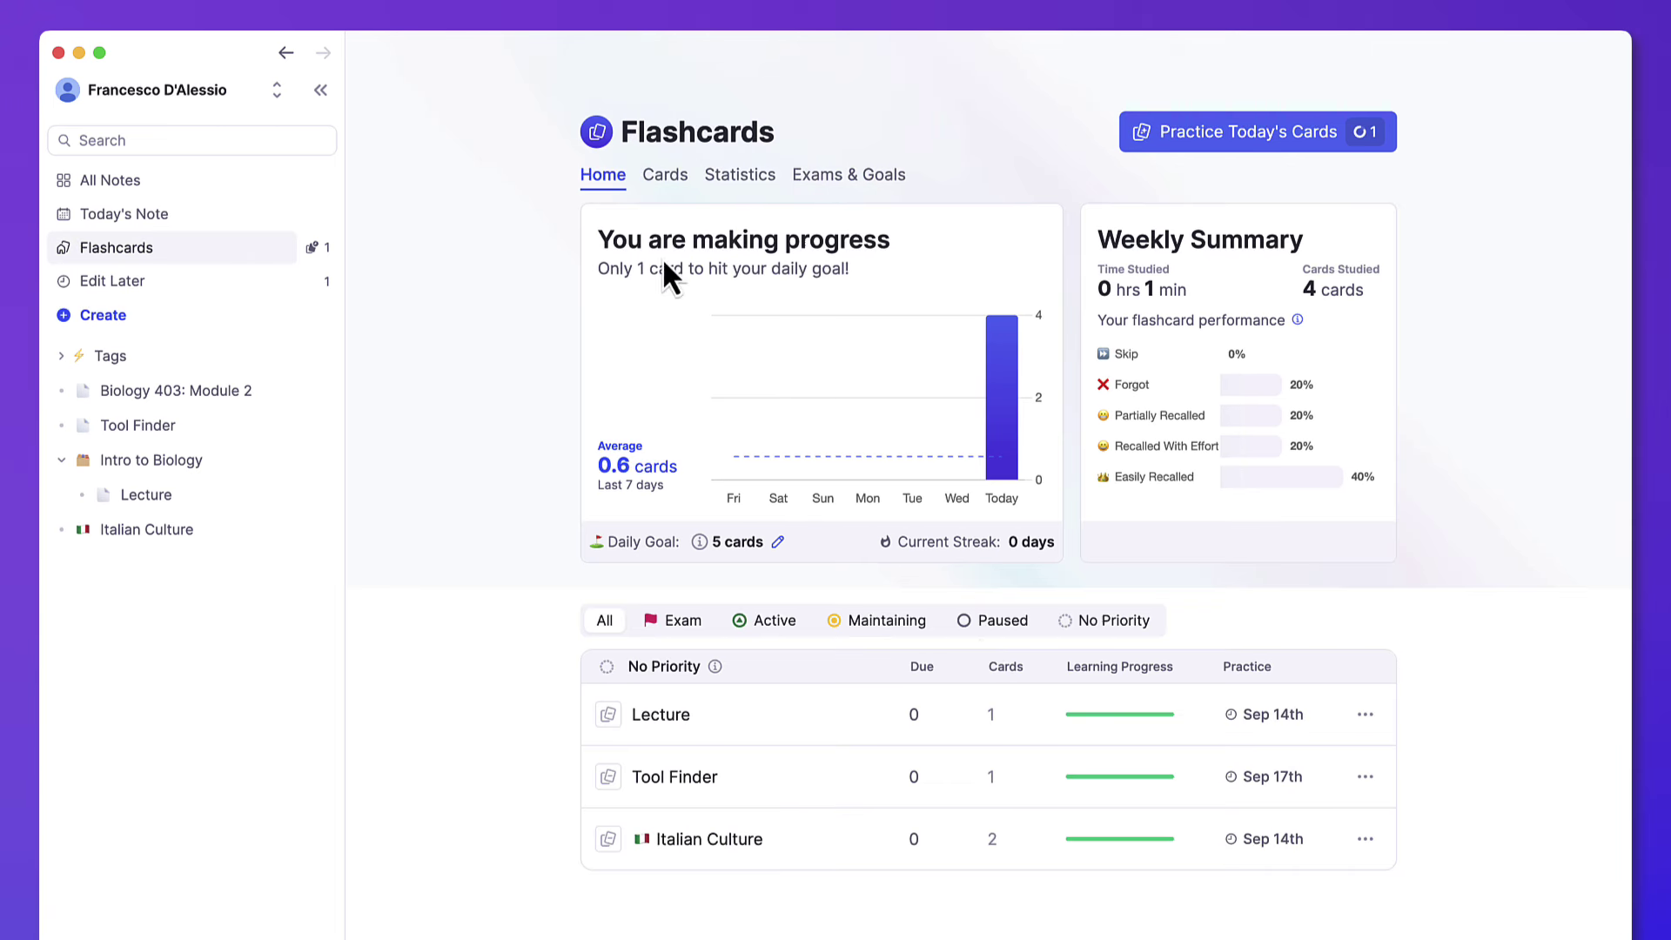
pyautogui.click(758, 185)
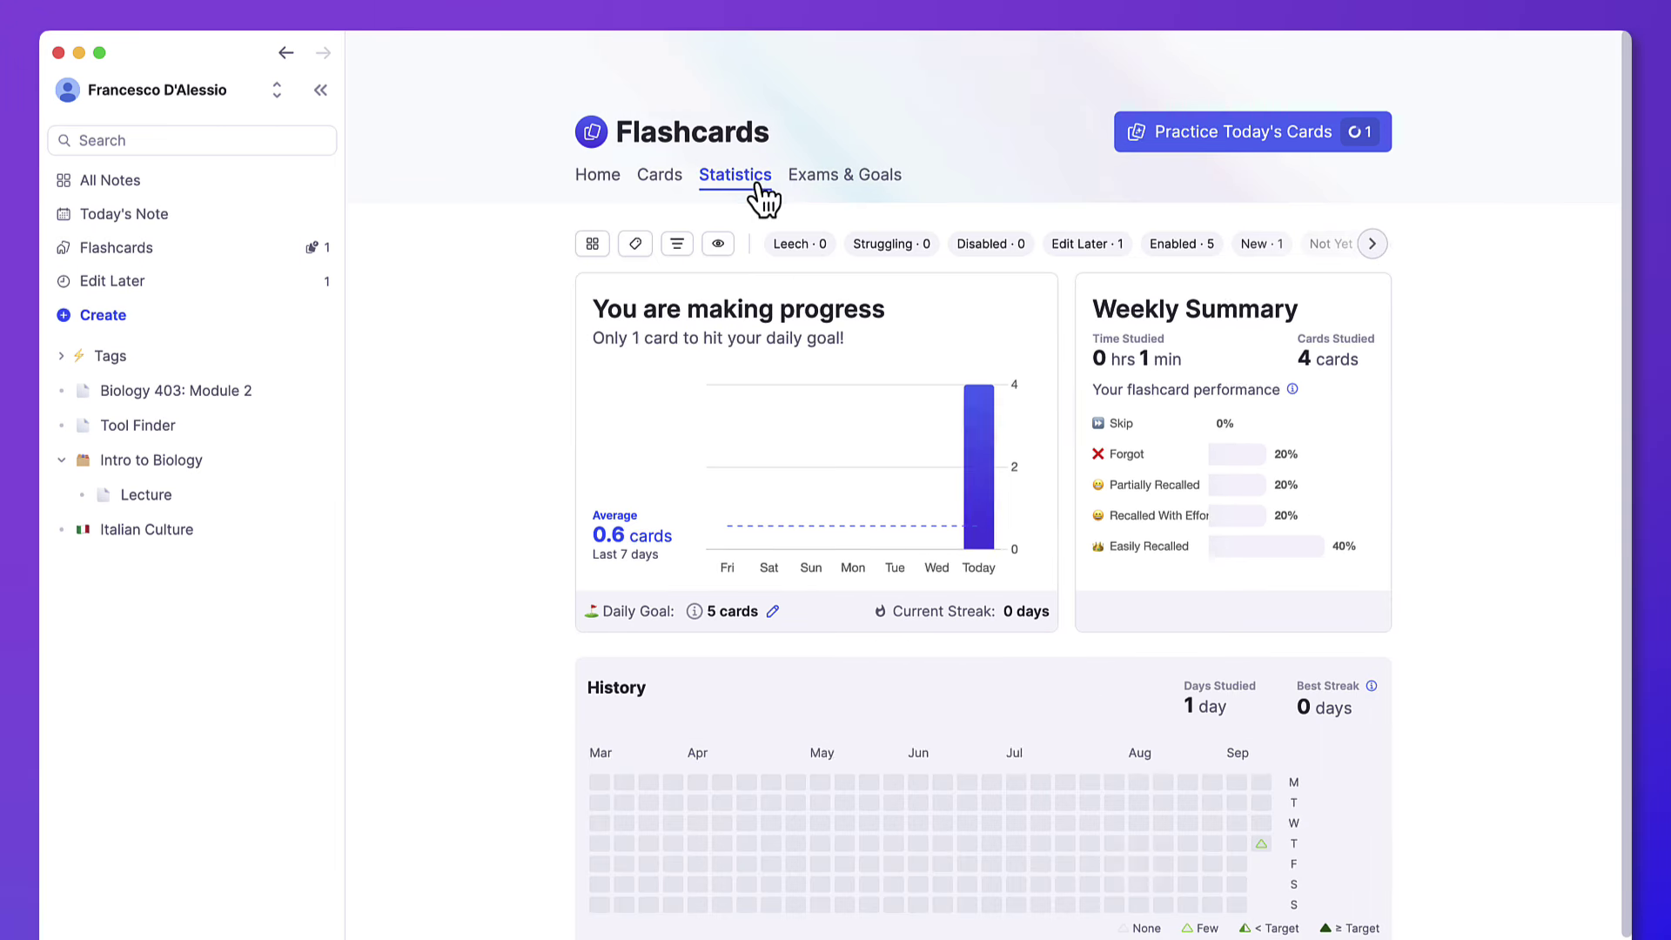
pyautogui.moveTo(1315, 848)
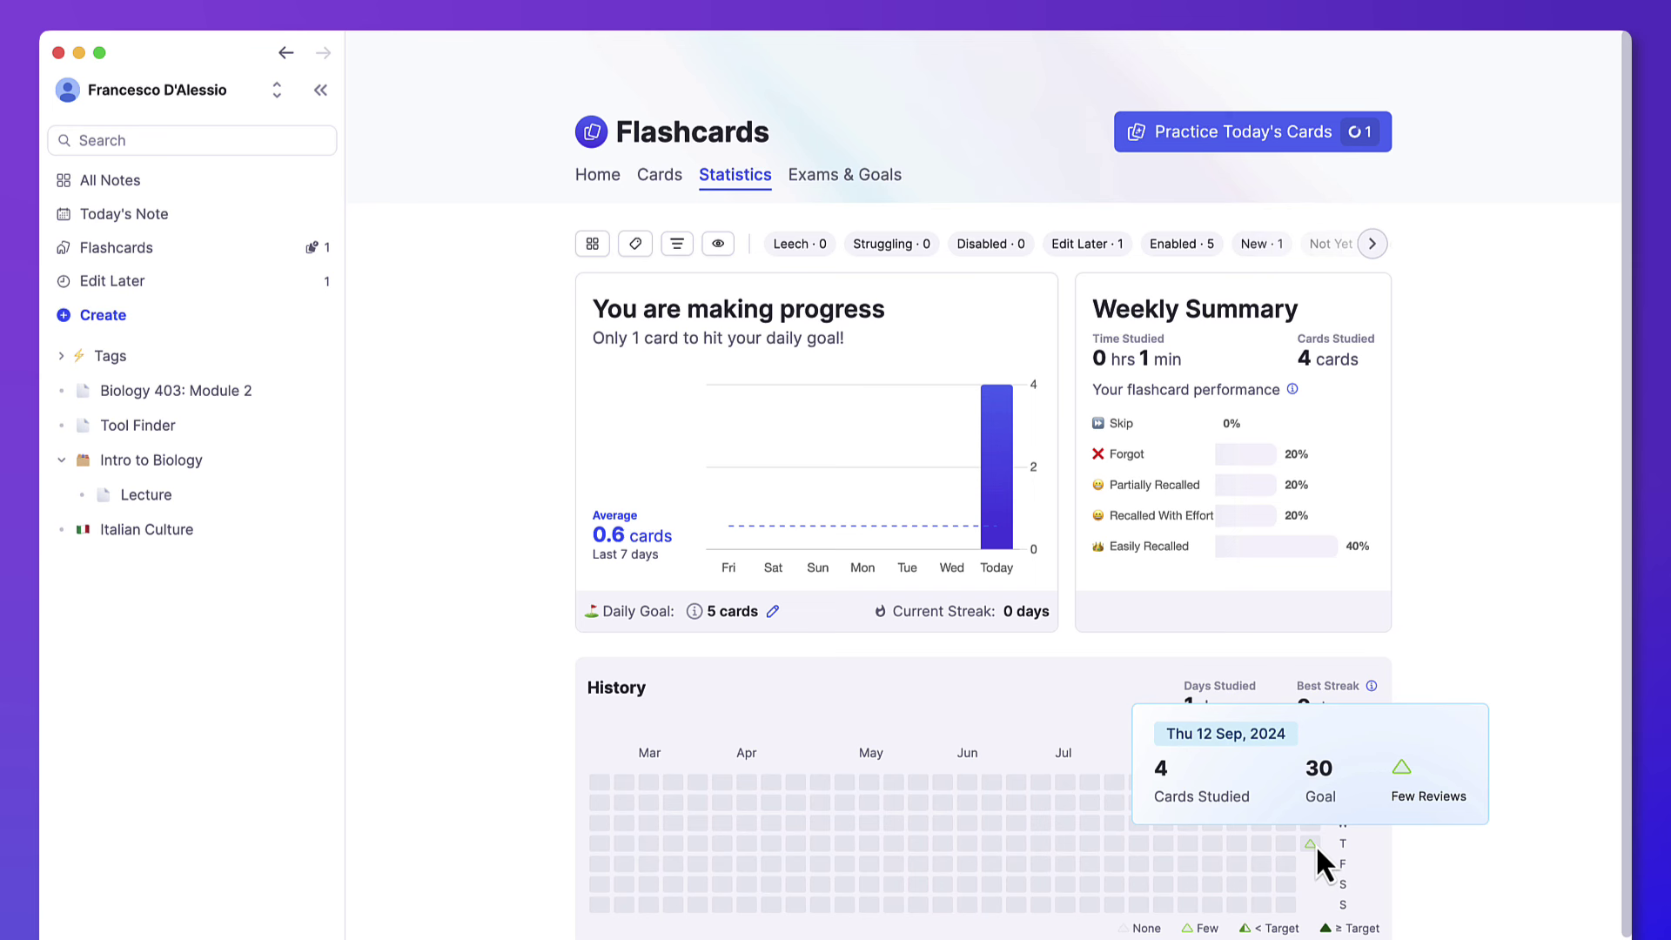
# - Review the daily learning goal and exam calendar in Exams & Goals
pyautogui.moveTo(994, 517)
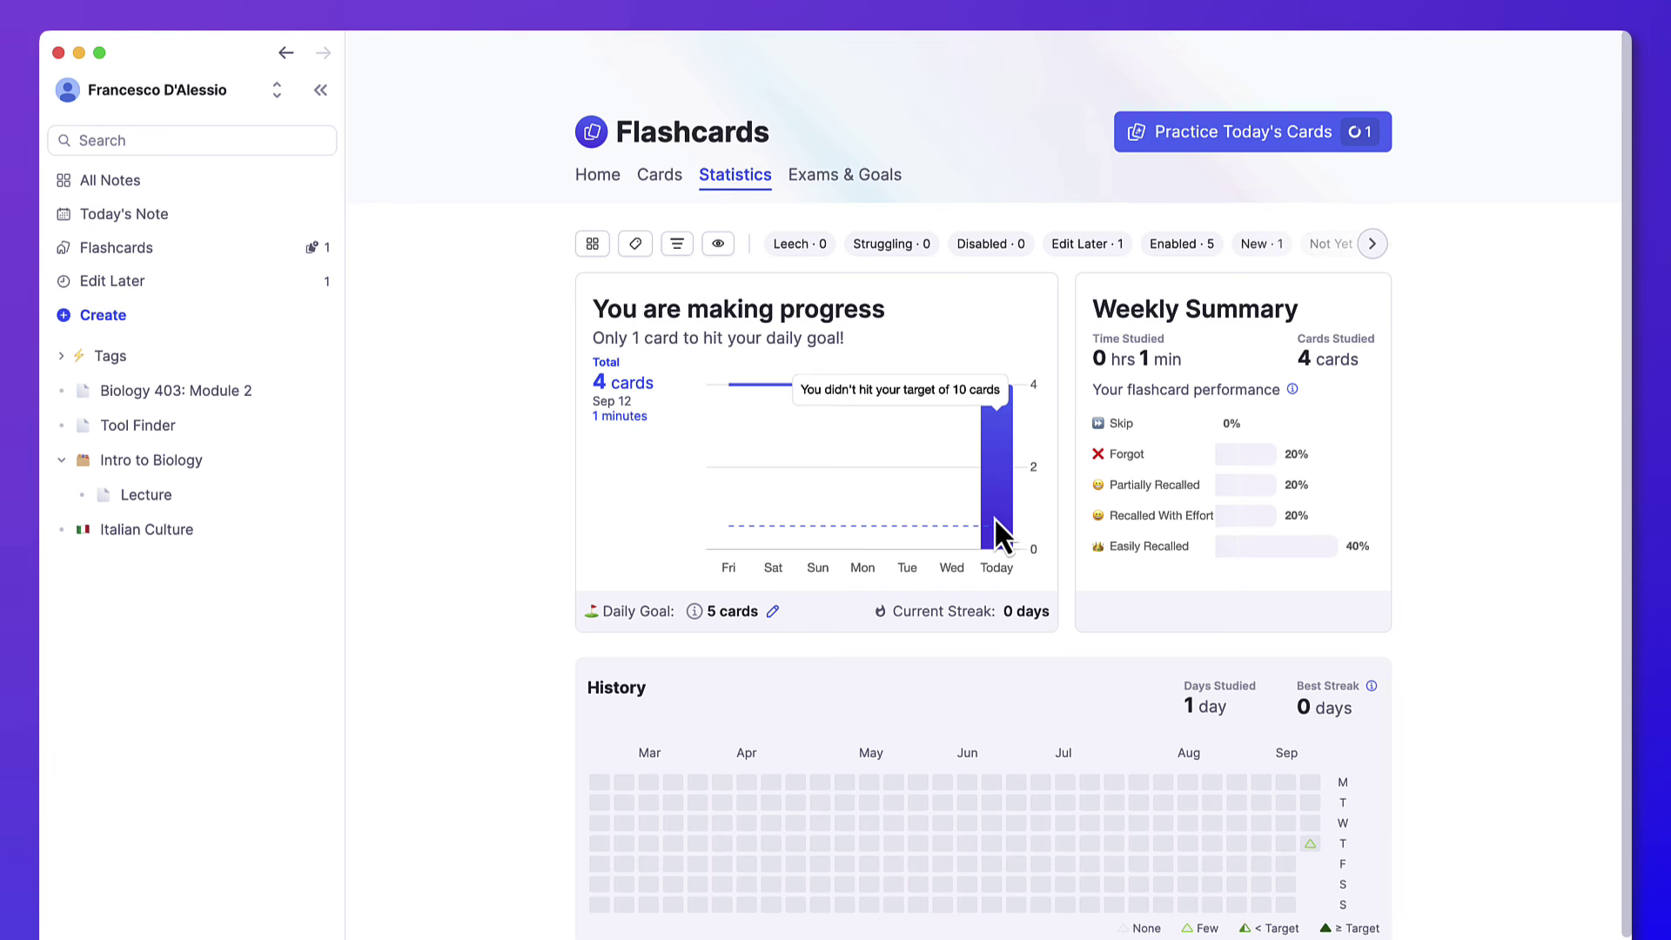
pyautogui.click(843, 177)
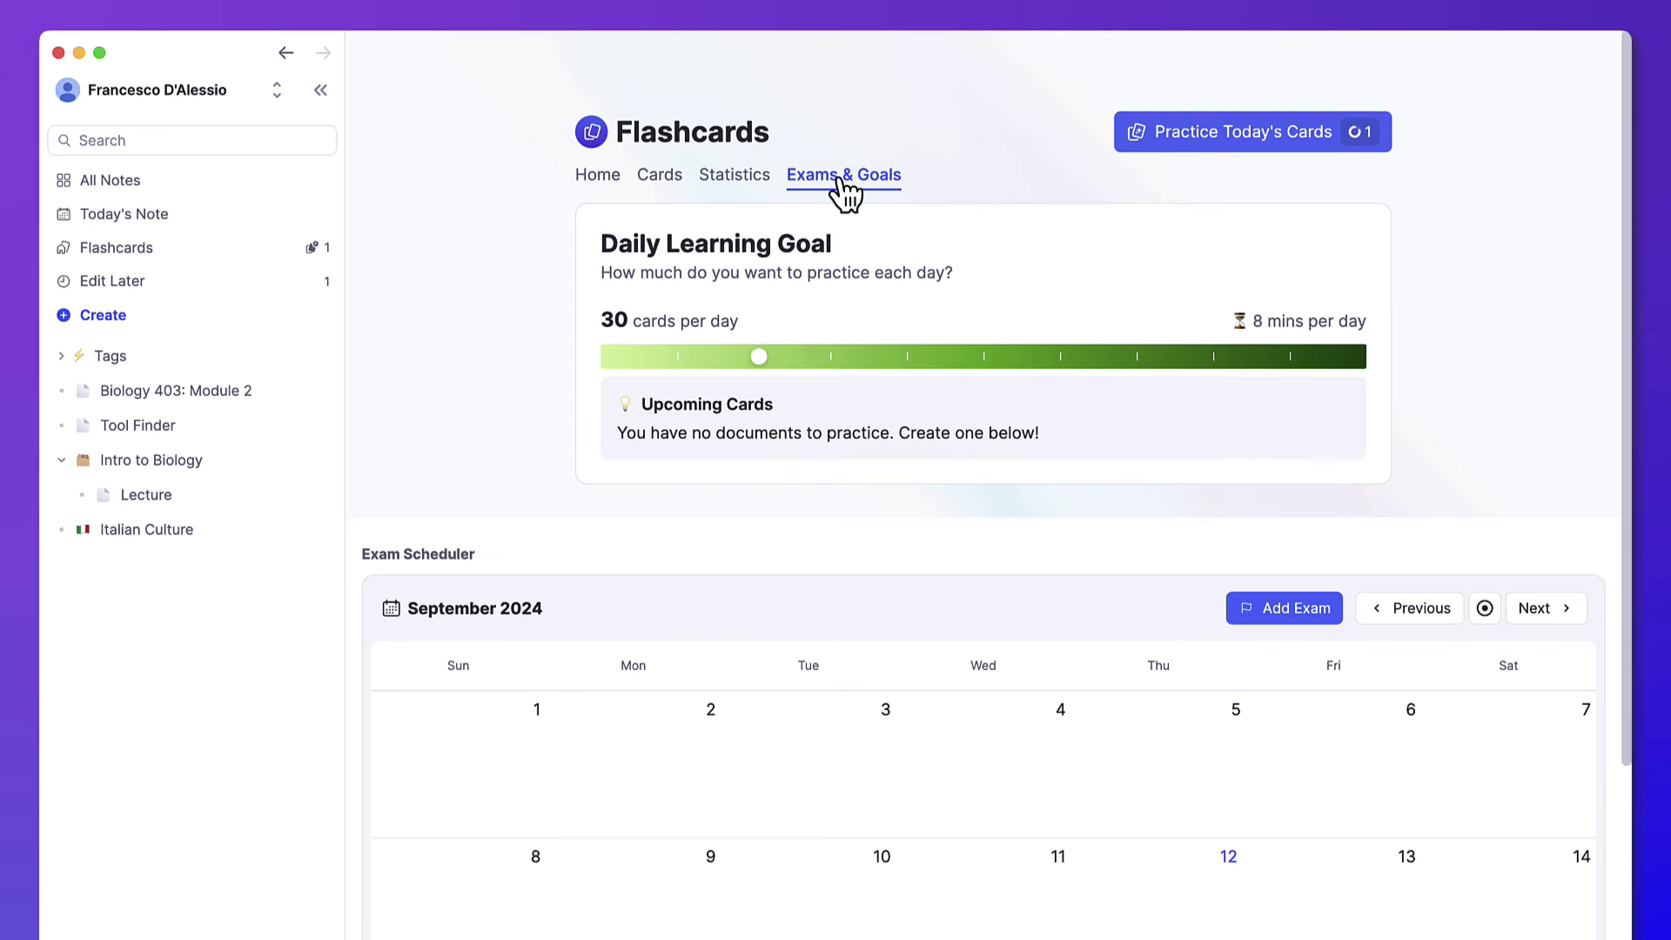
pyautogui.scroll(-3, 961, 481)
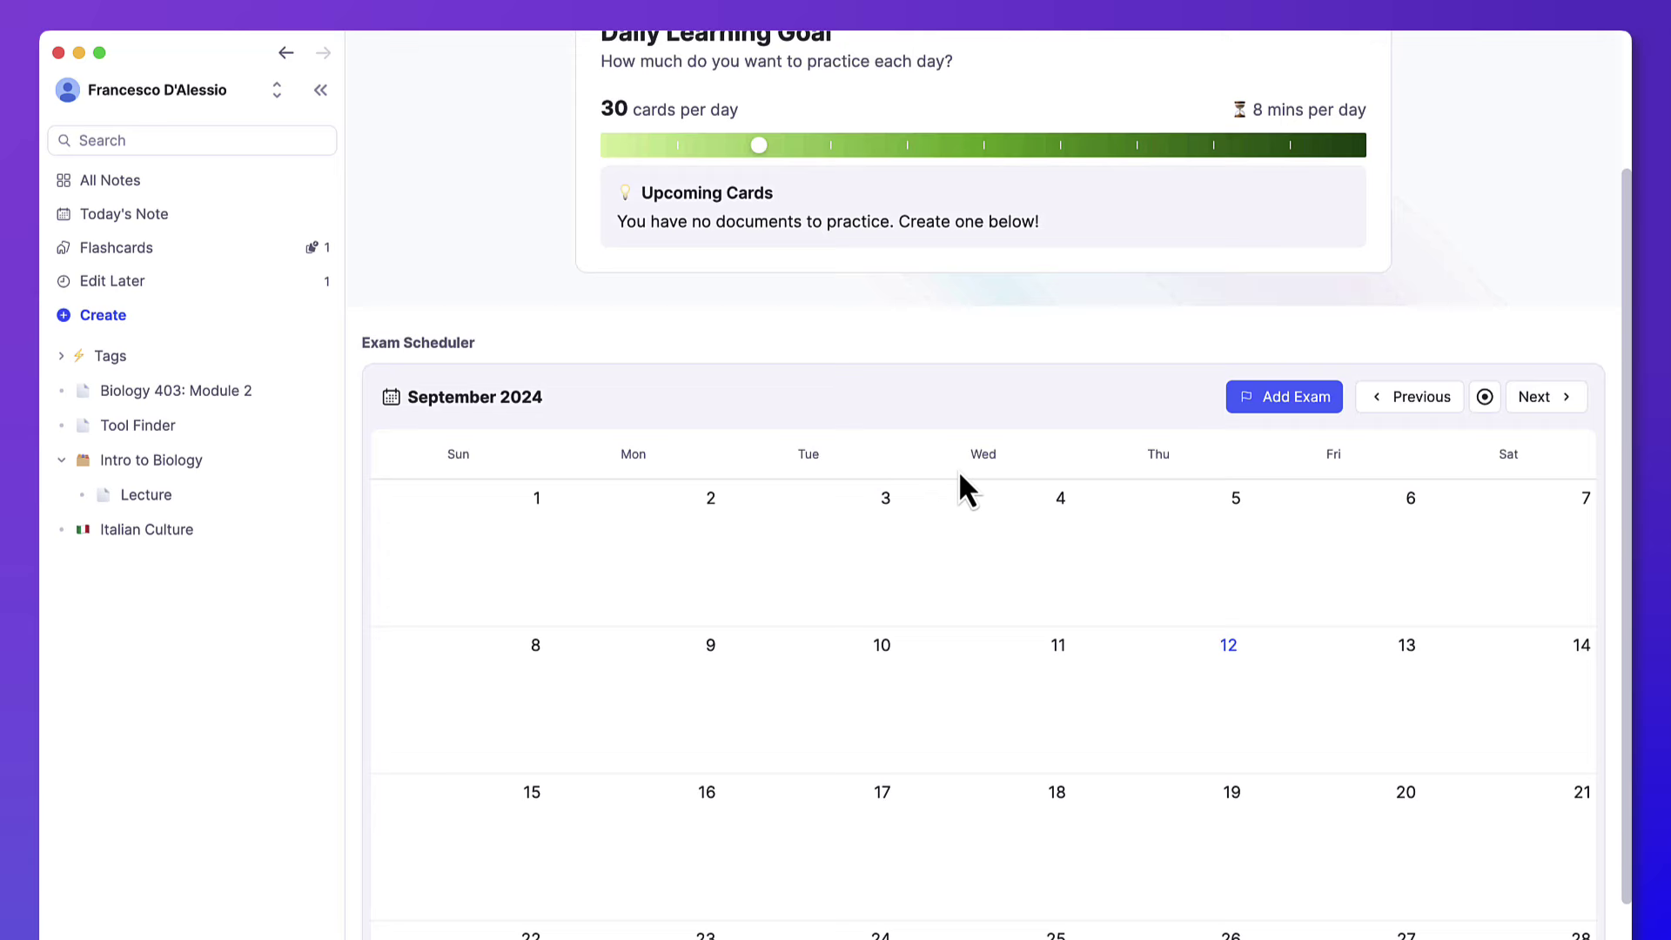
pyautogui.scroll(2, 958, 470)
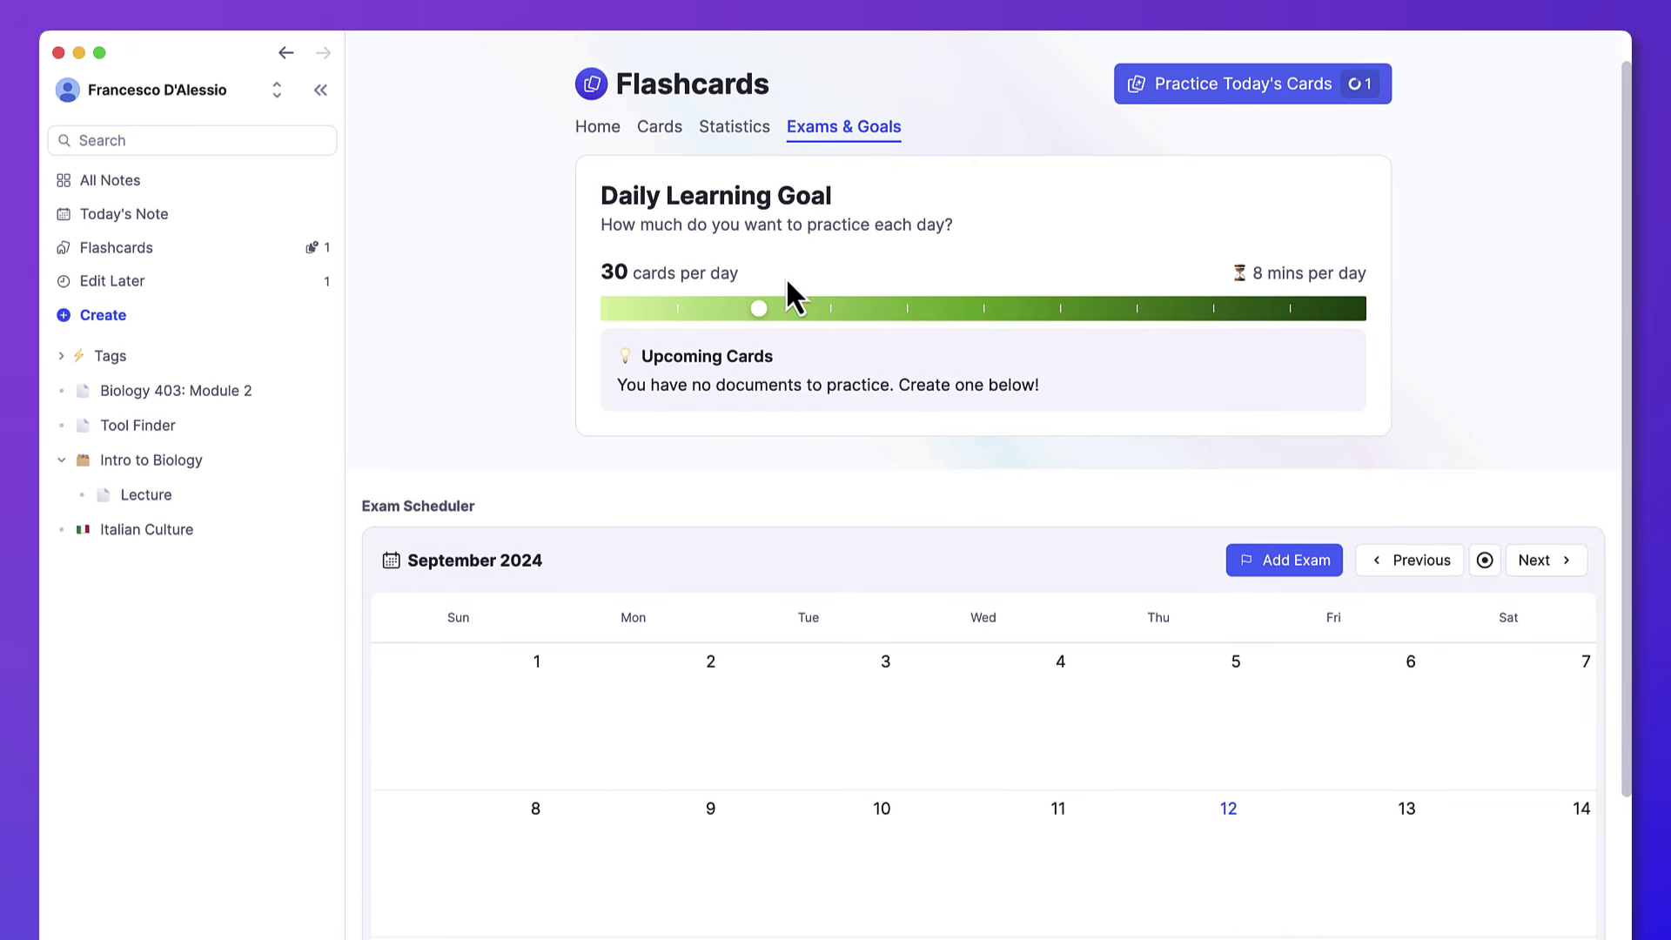
# - Start adding an exam, cancel it, and return to the flashcards Home overview
pyautogui.click(1282, 564)
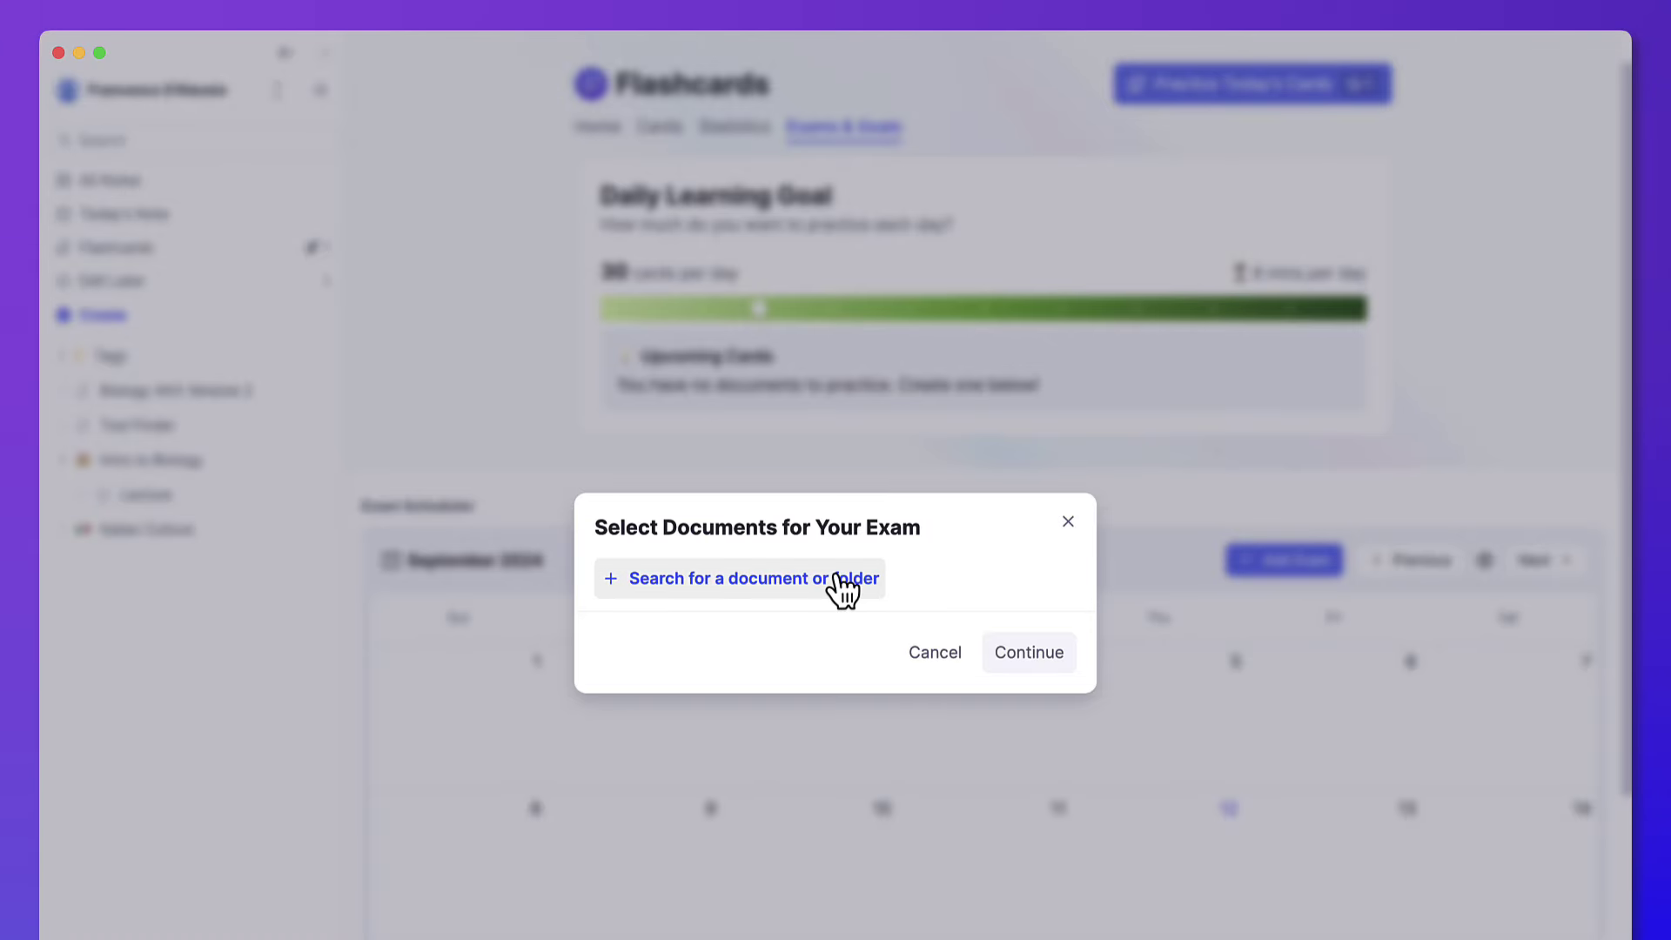
pyautogui.click(1068, 522)
pyautogui.scroll(-6, 1258, 891)
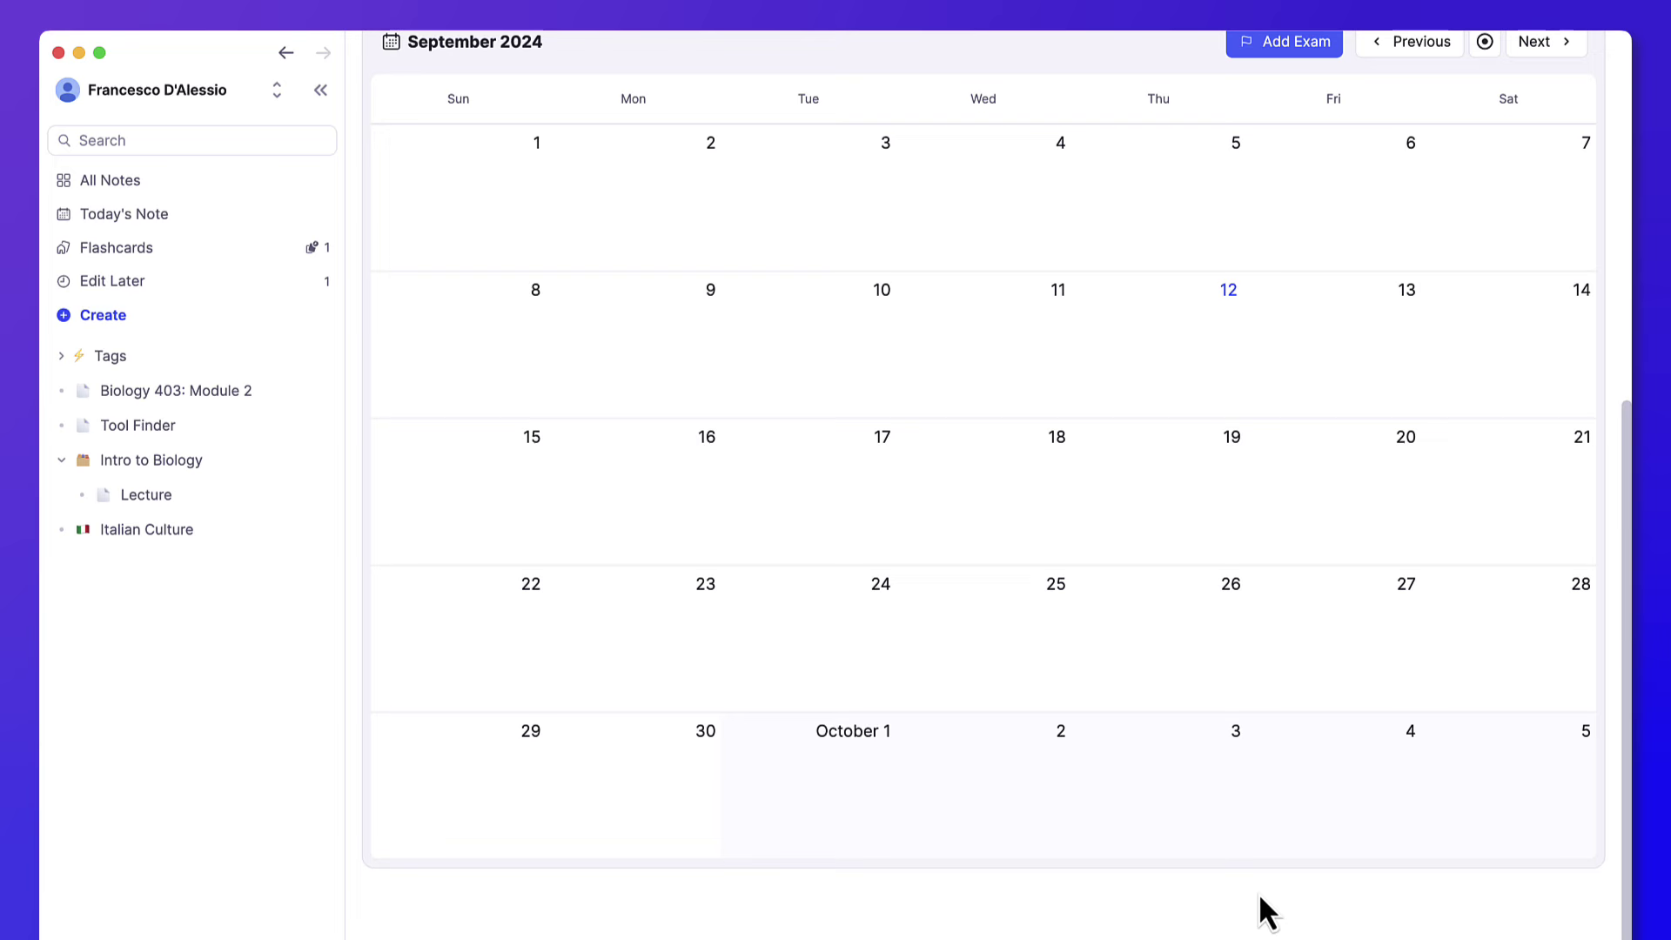
pyautogui.scroll(-1, 1177, 648)
pyautogui.scroll(7, 1182, 502)
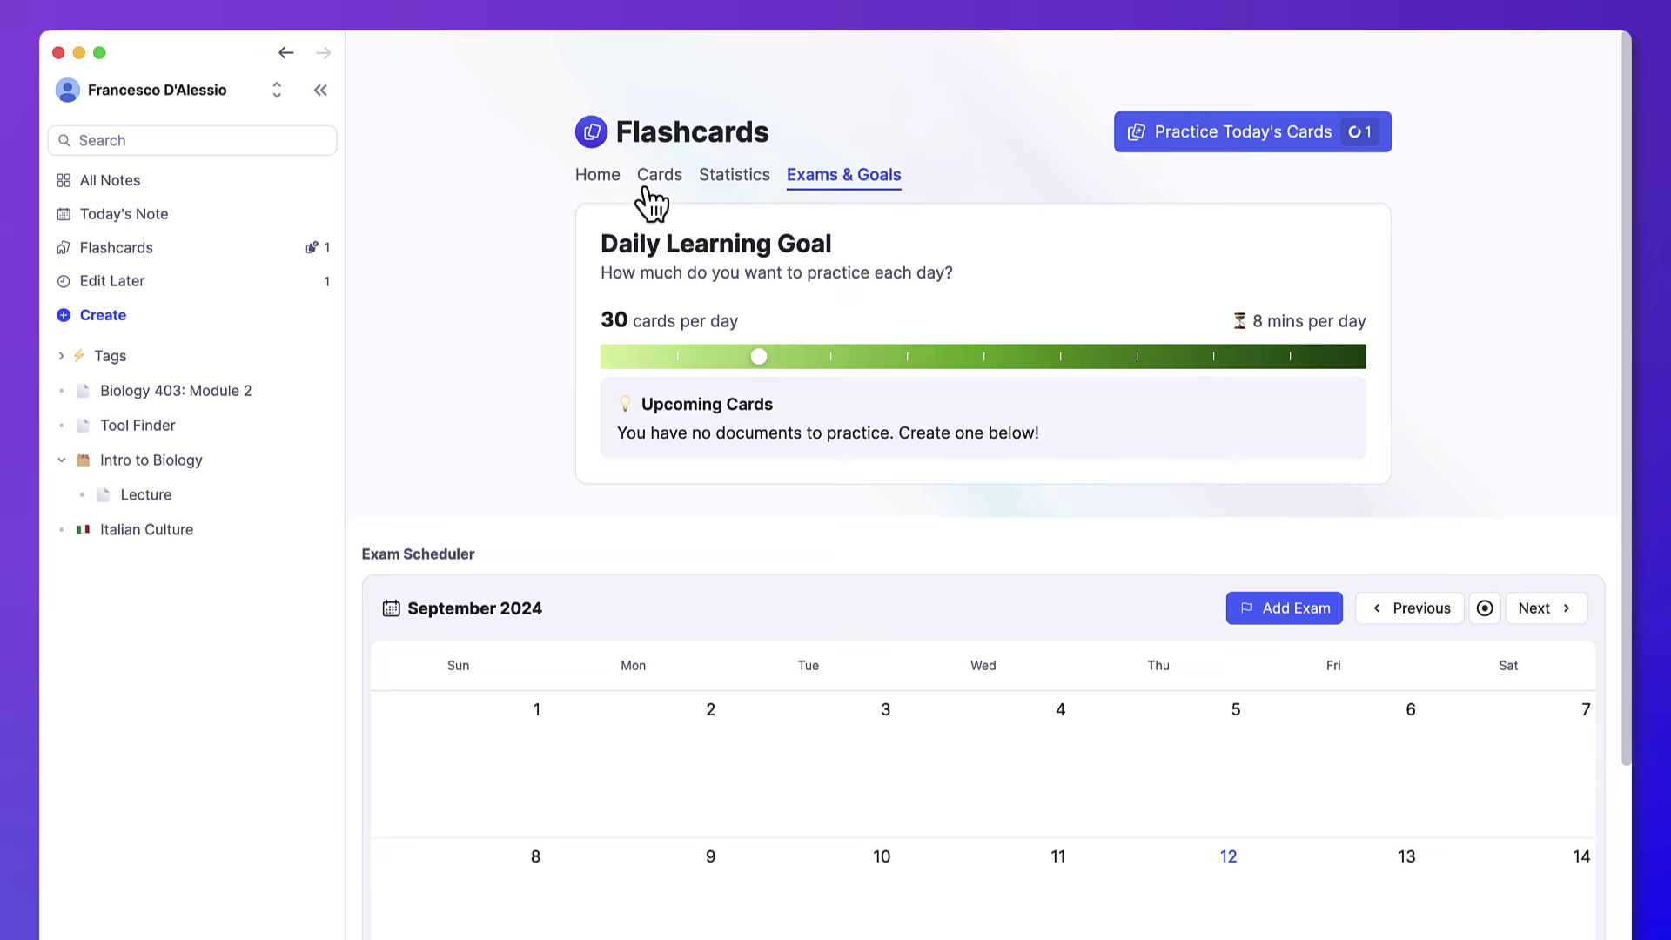
pyautogui.click(599, 176)
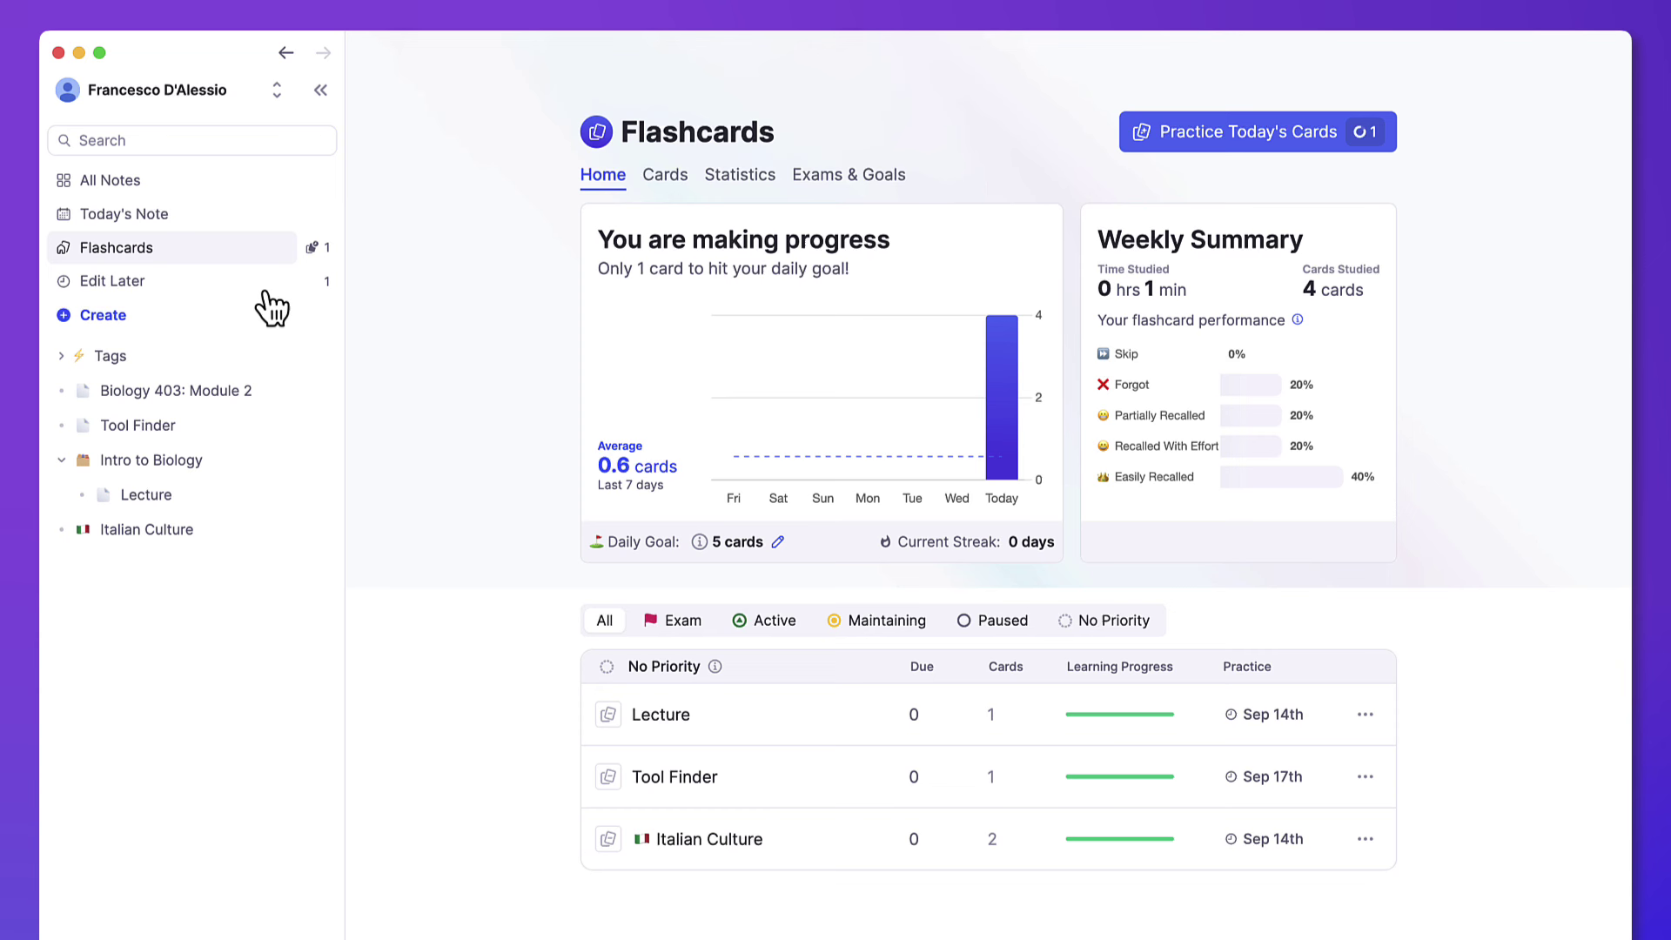
# - Create a tag named 'Classes' and start a new bullet below its All view
pyautogui.click(235, 316)
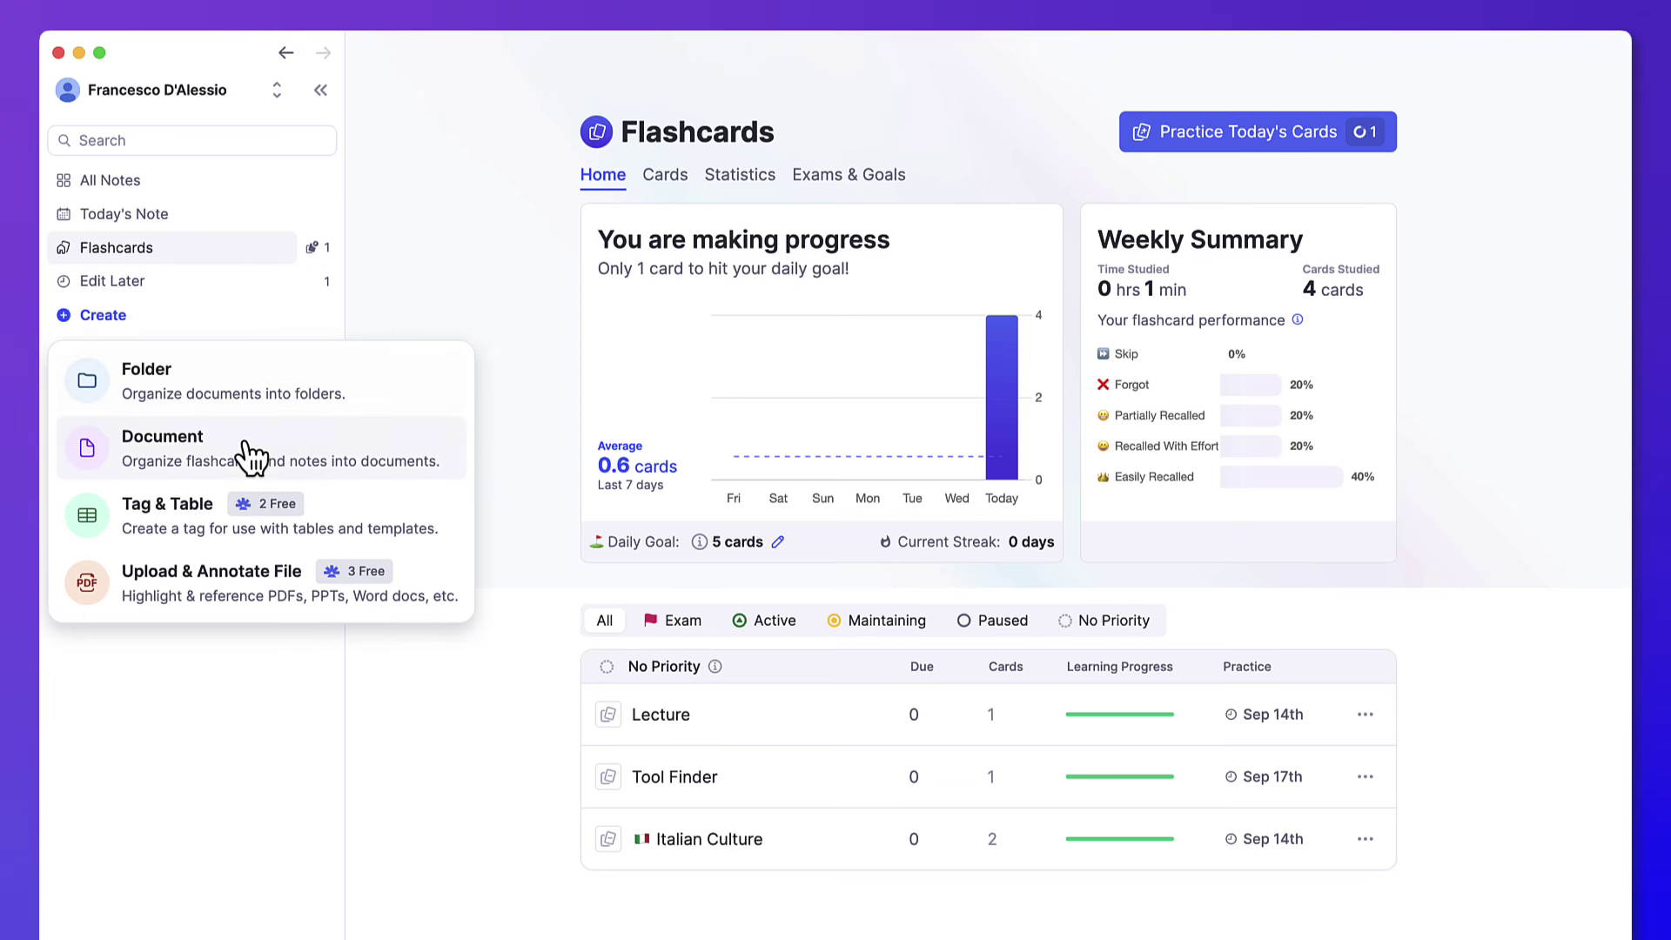
pyautogui.click(209, 517)
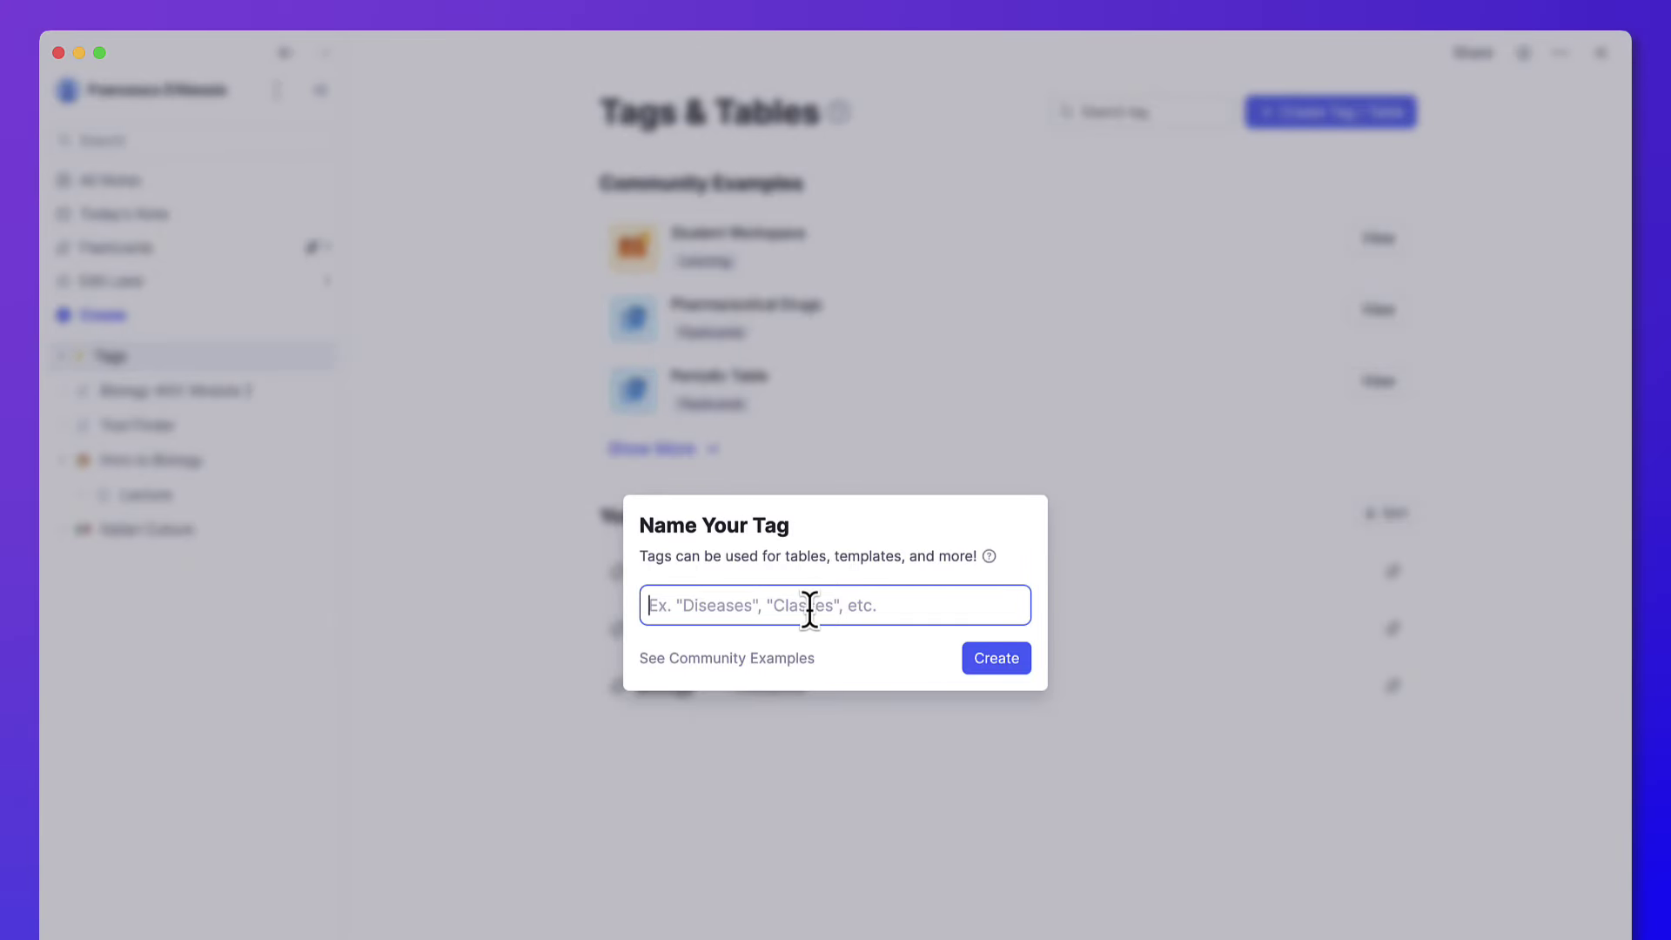
pyautogui.write('Classes')
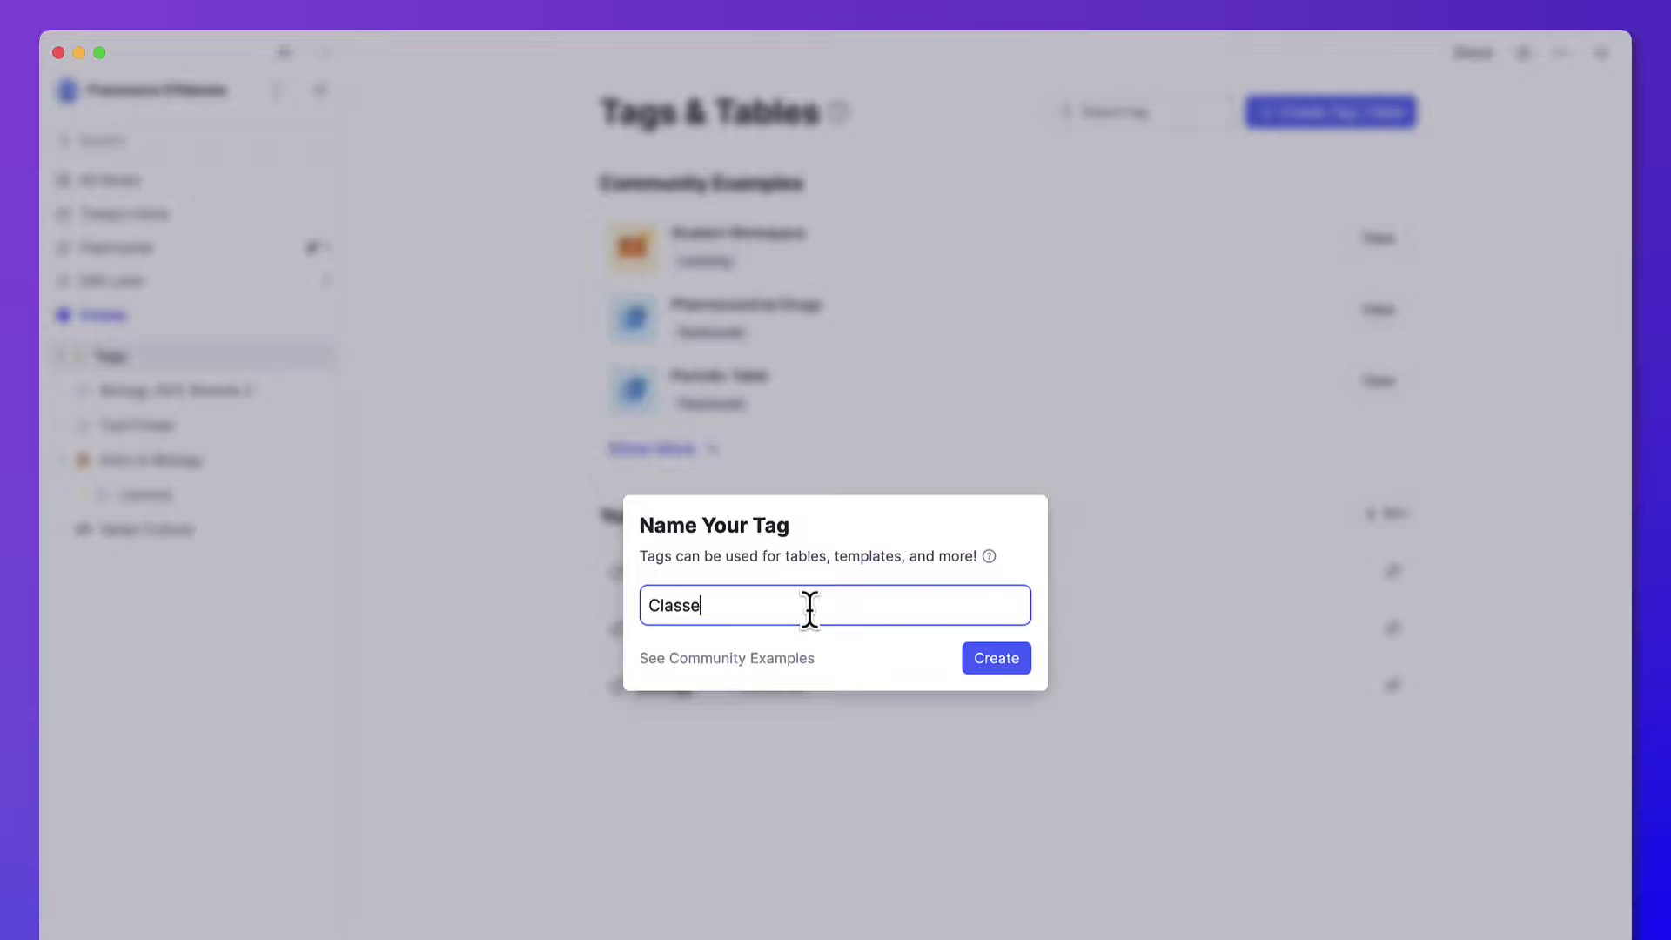
pyautogui.press('Return')
pyautogui.click(650, 348)
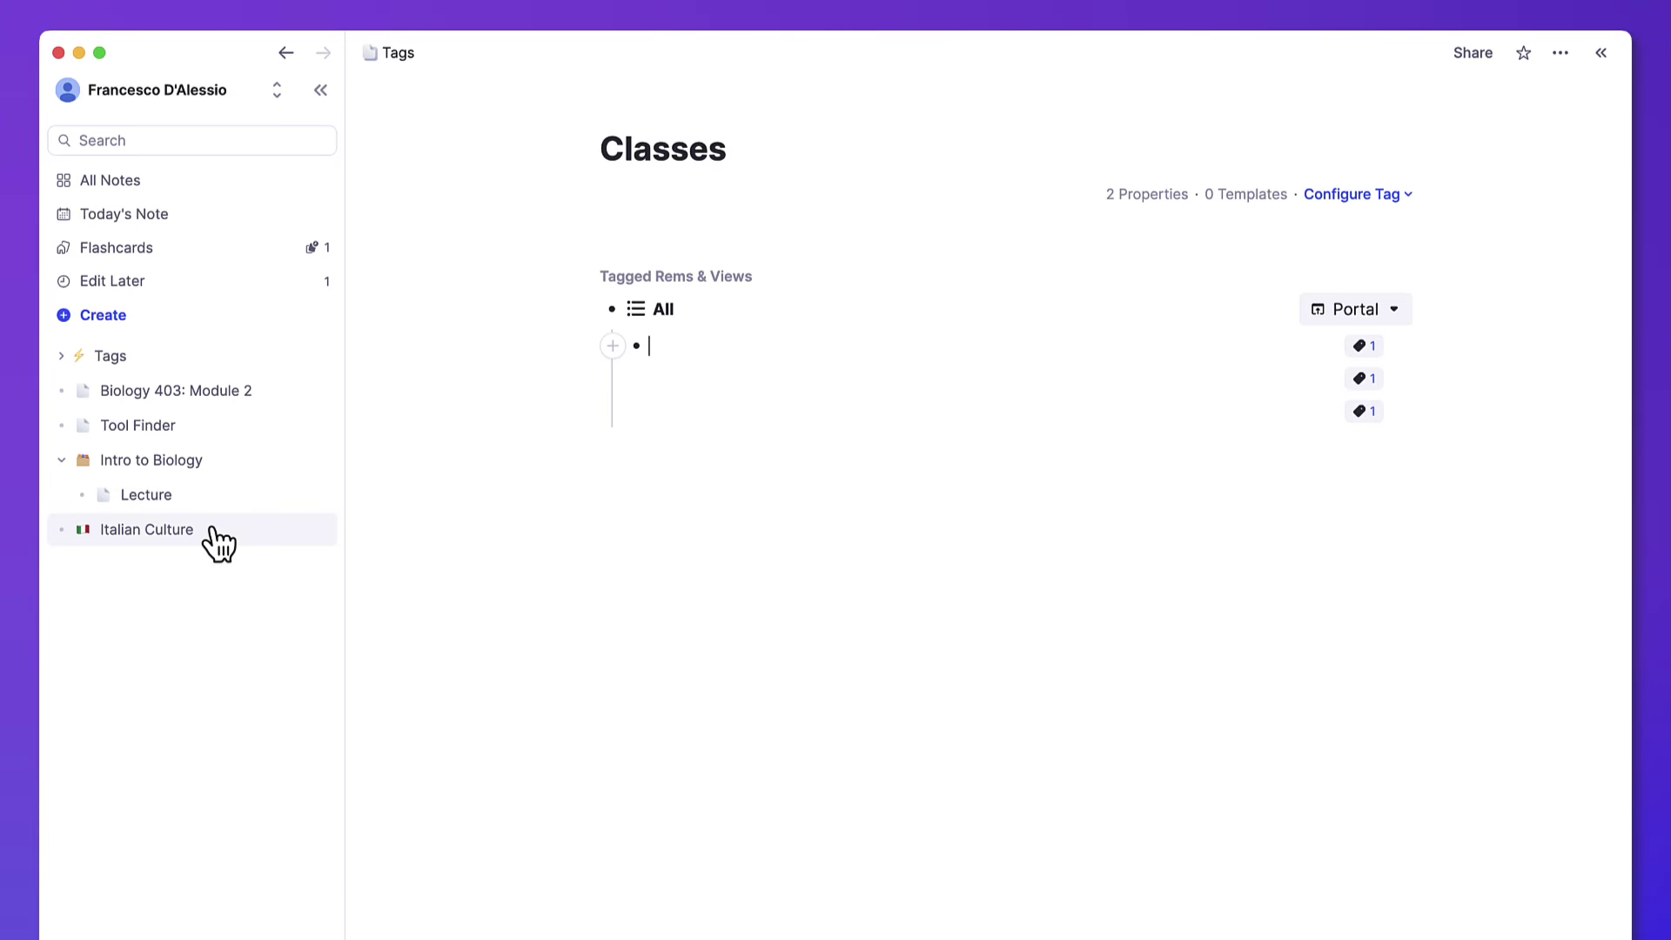
# - Open the Friday 13 September 2024 daily note and browse the slash-command Insert menu
pyautogui.click(171, 217)
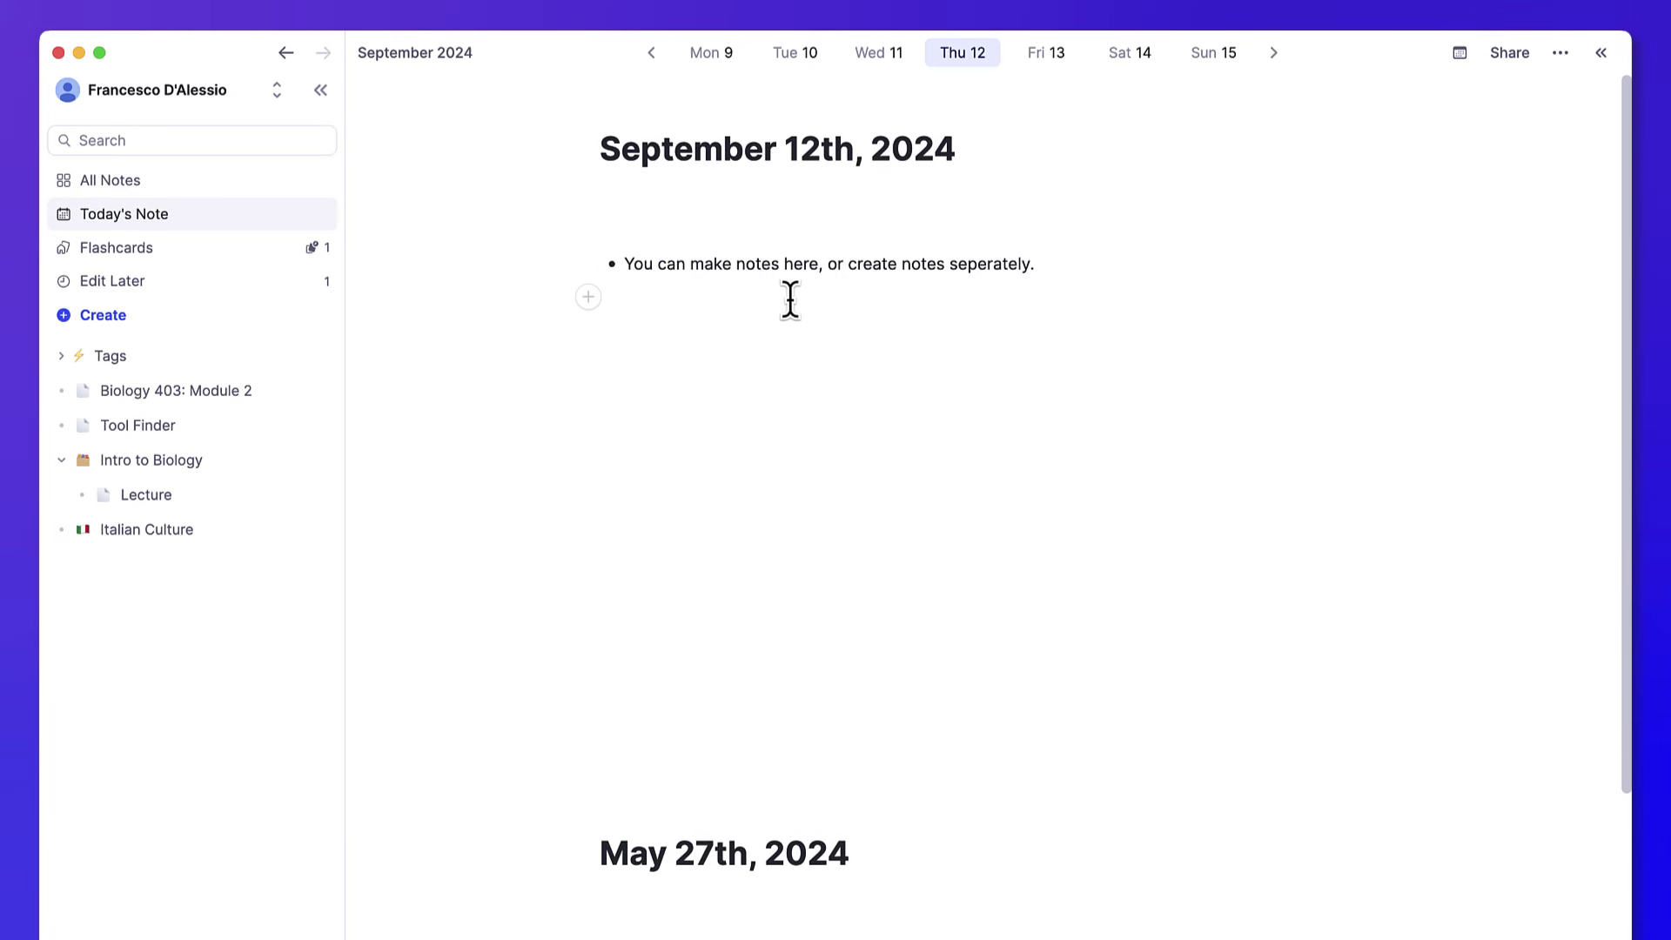
pyautogui.click(1052, 62)
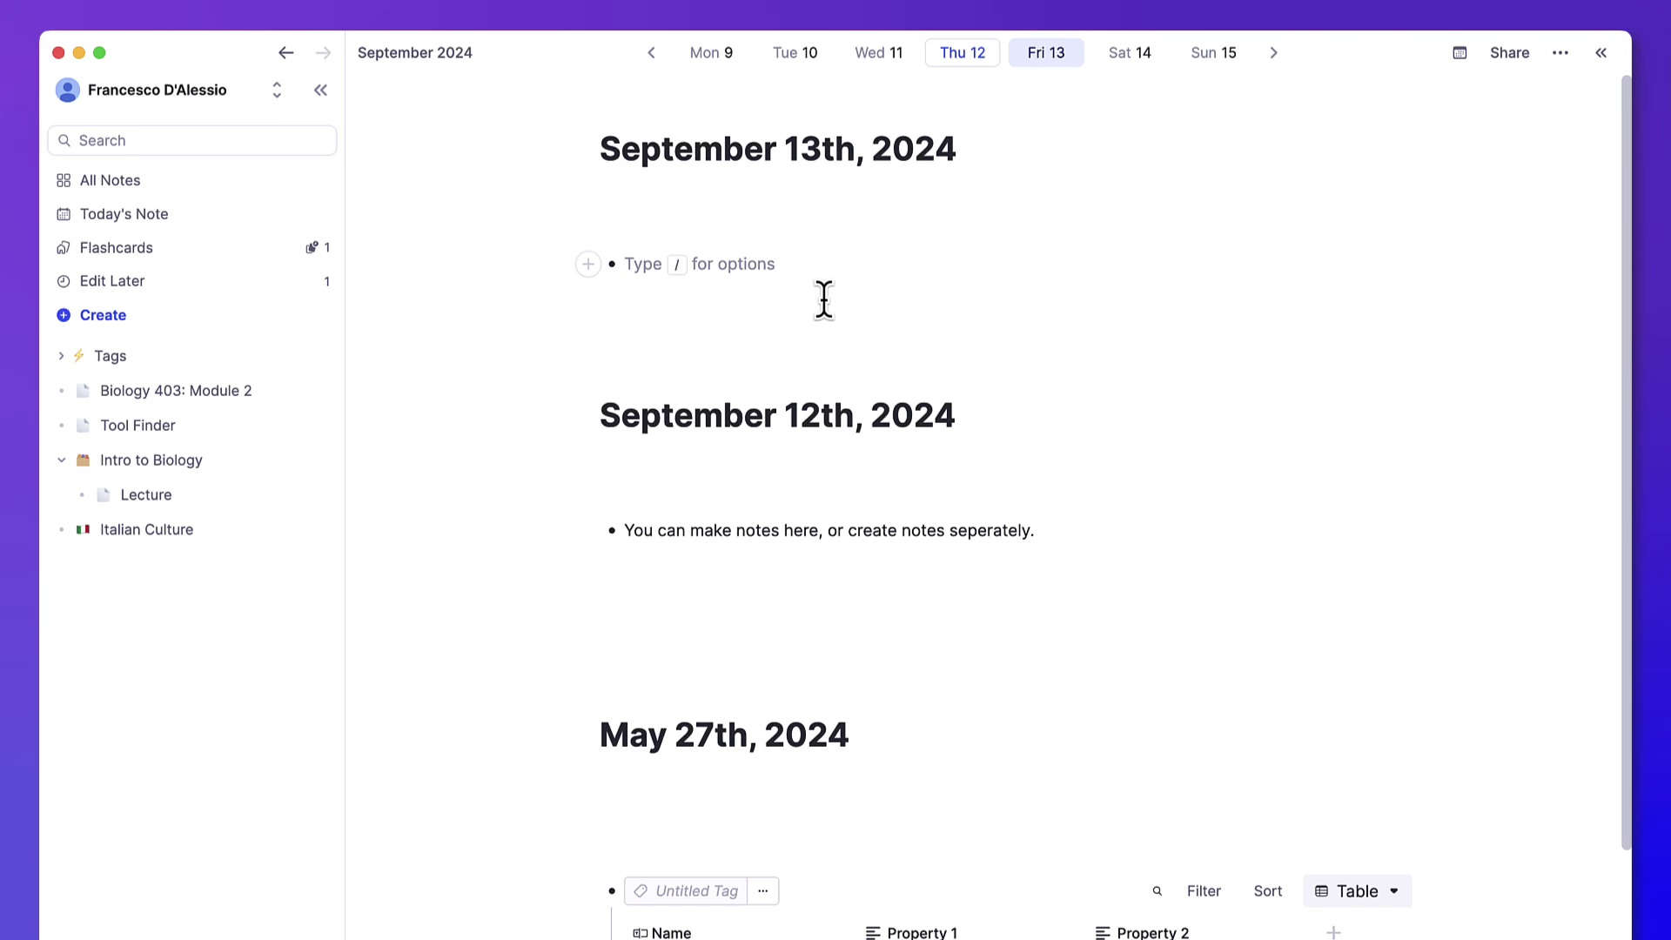
pyautogui.write('/')
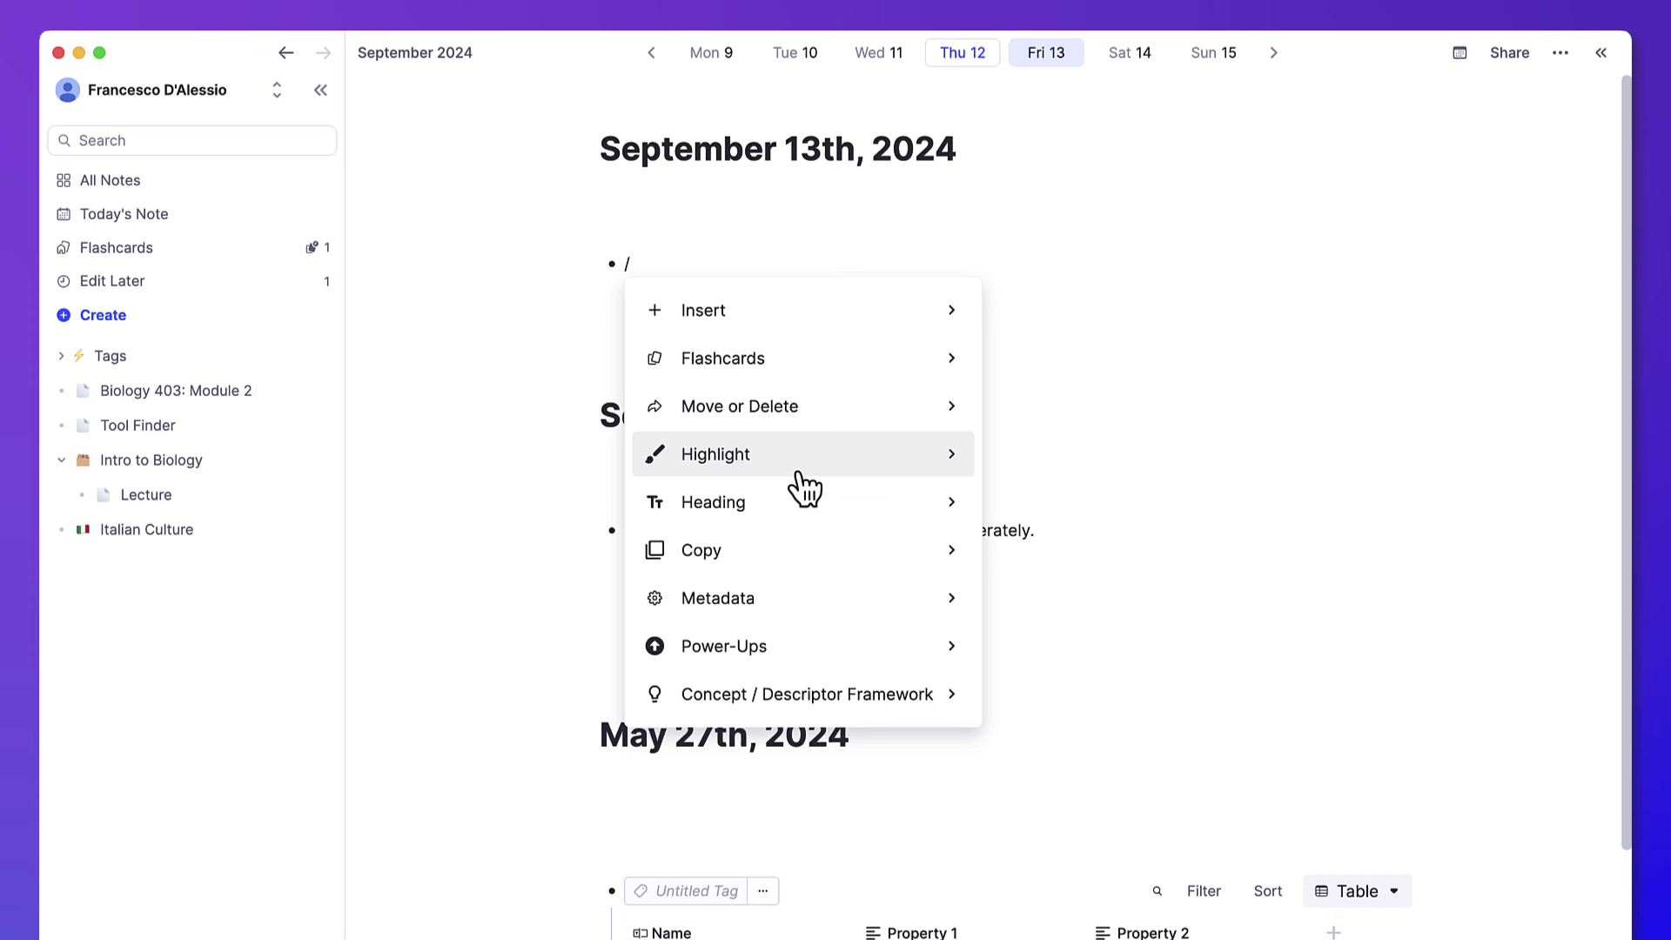
pyautogui.click(931, 326)
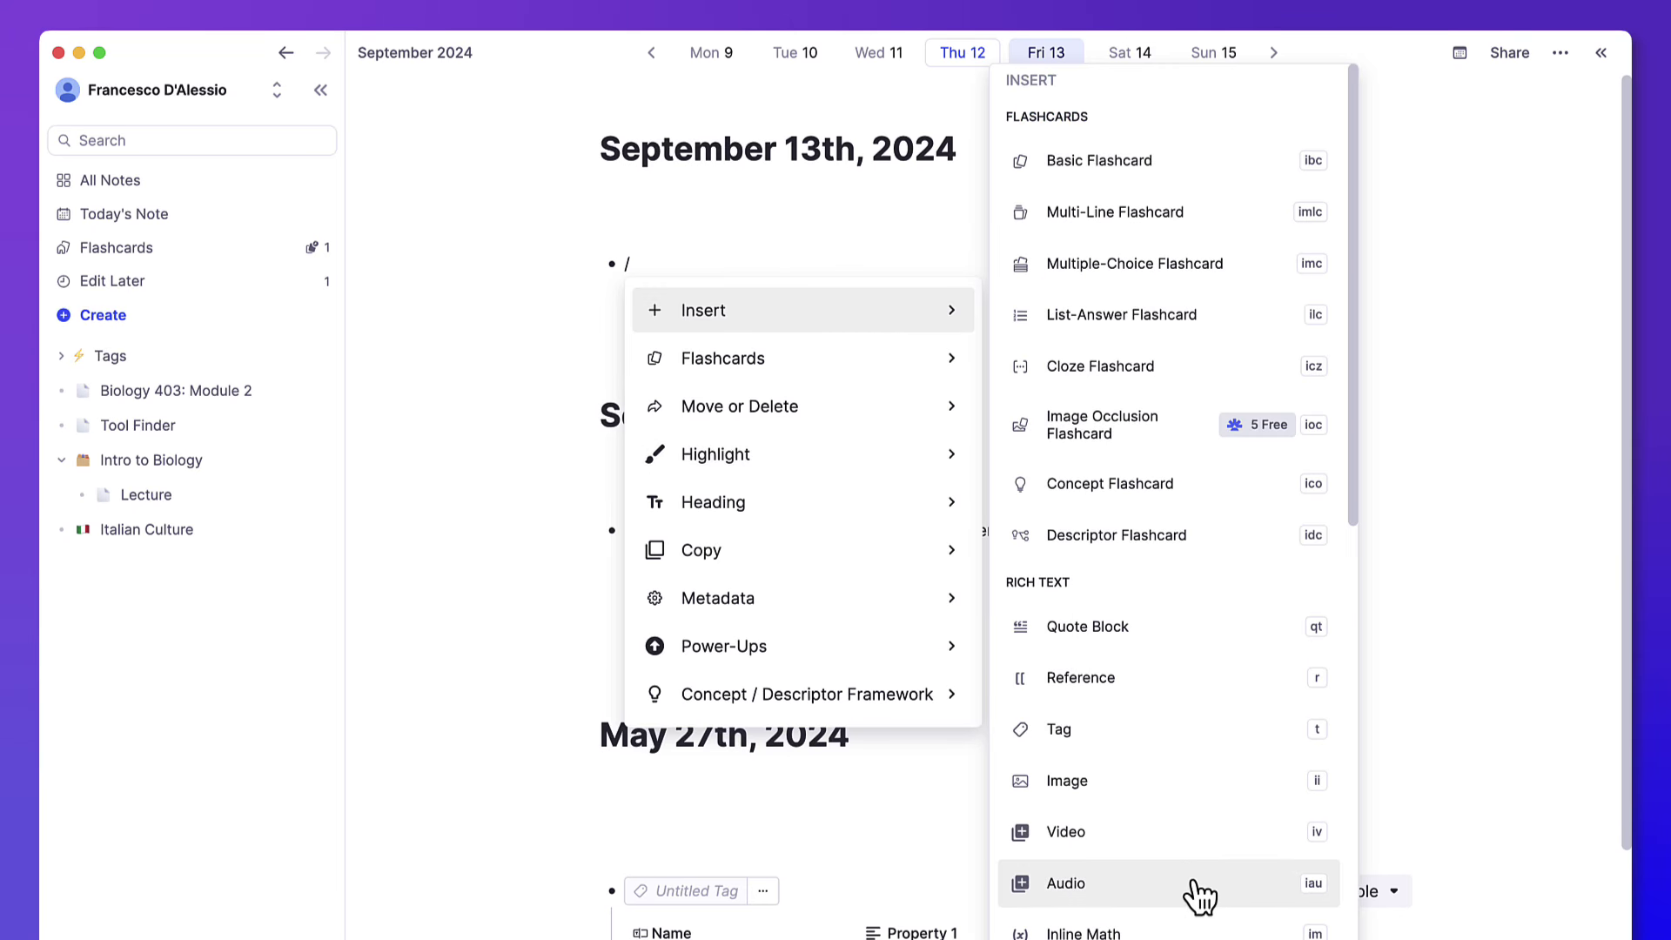
pyautogui.scroll(-10, 1199, 918)
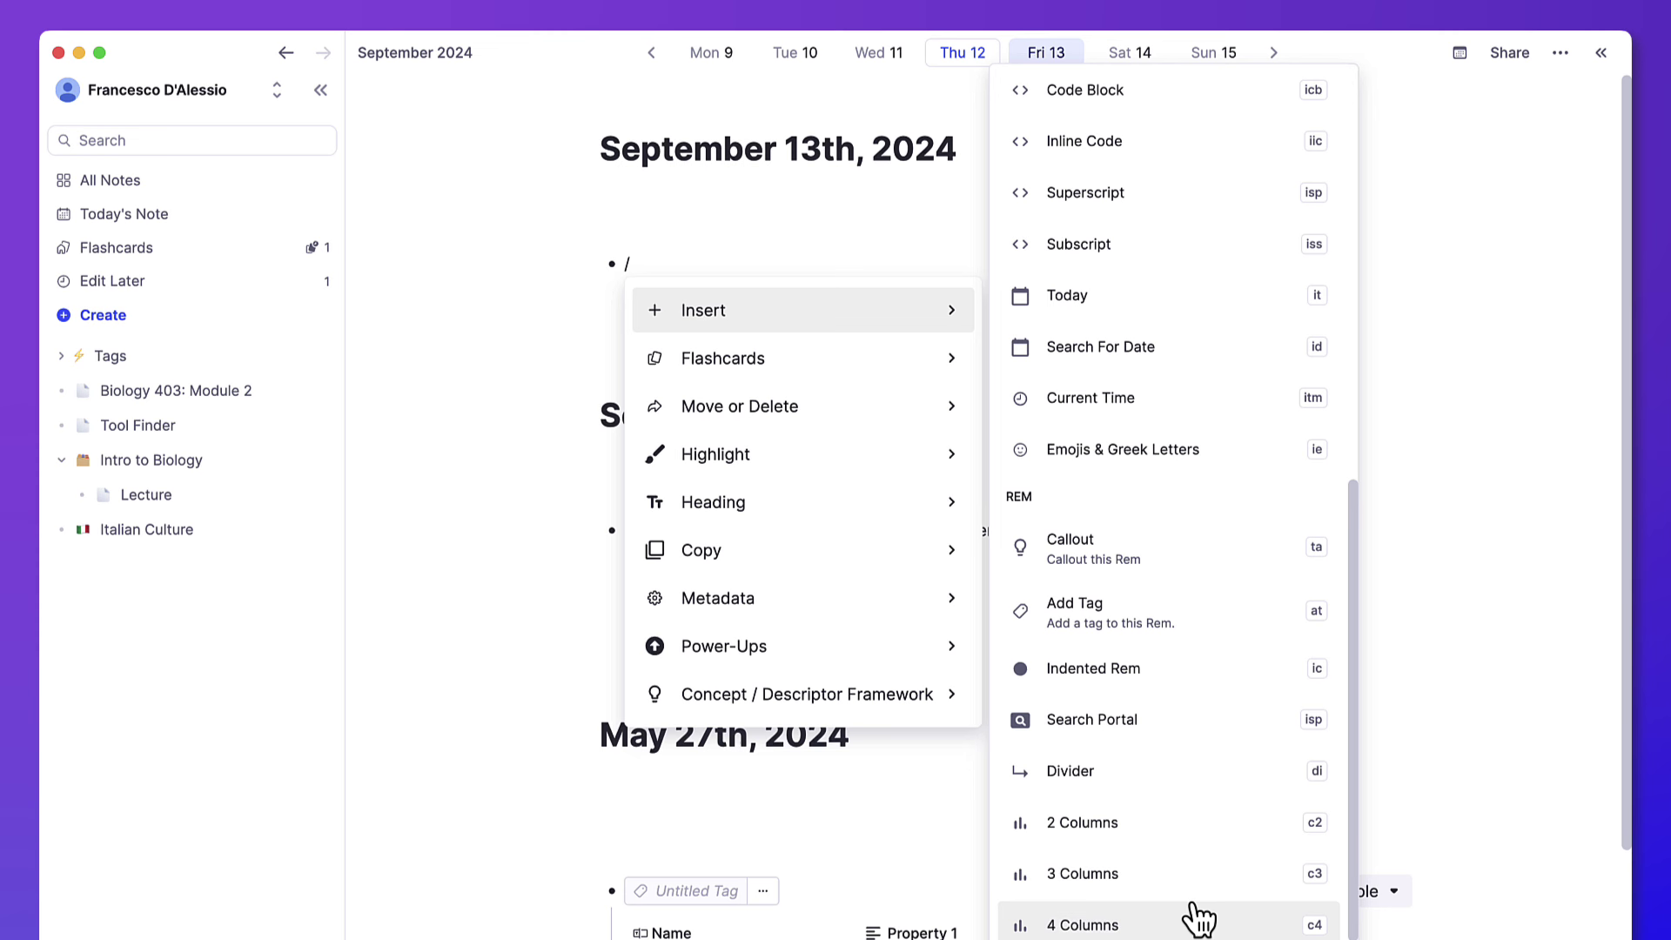
pyautogui.scroll(-5, 1199, 918)
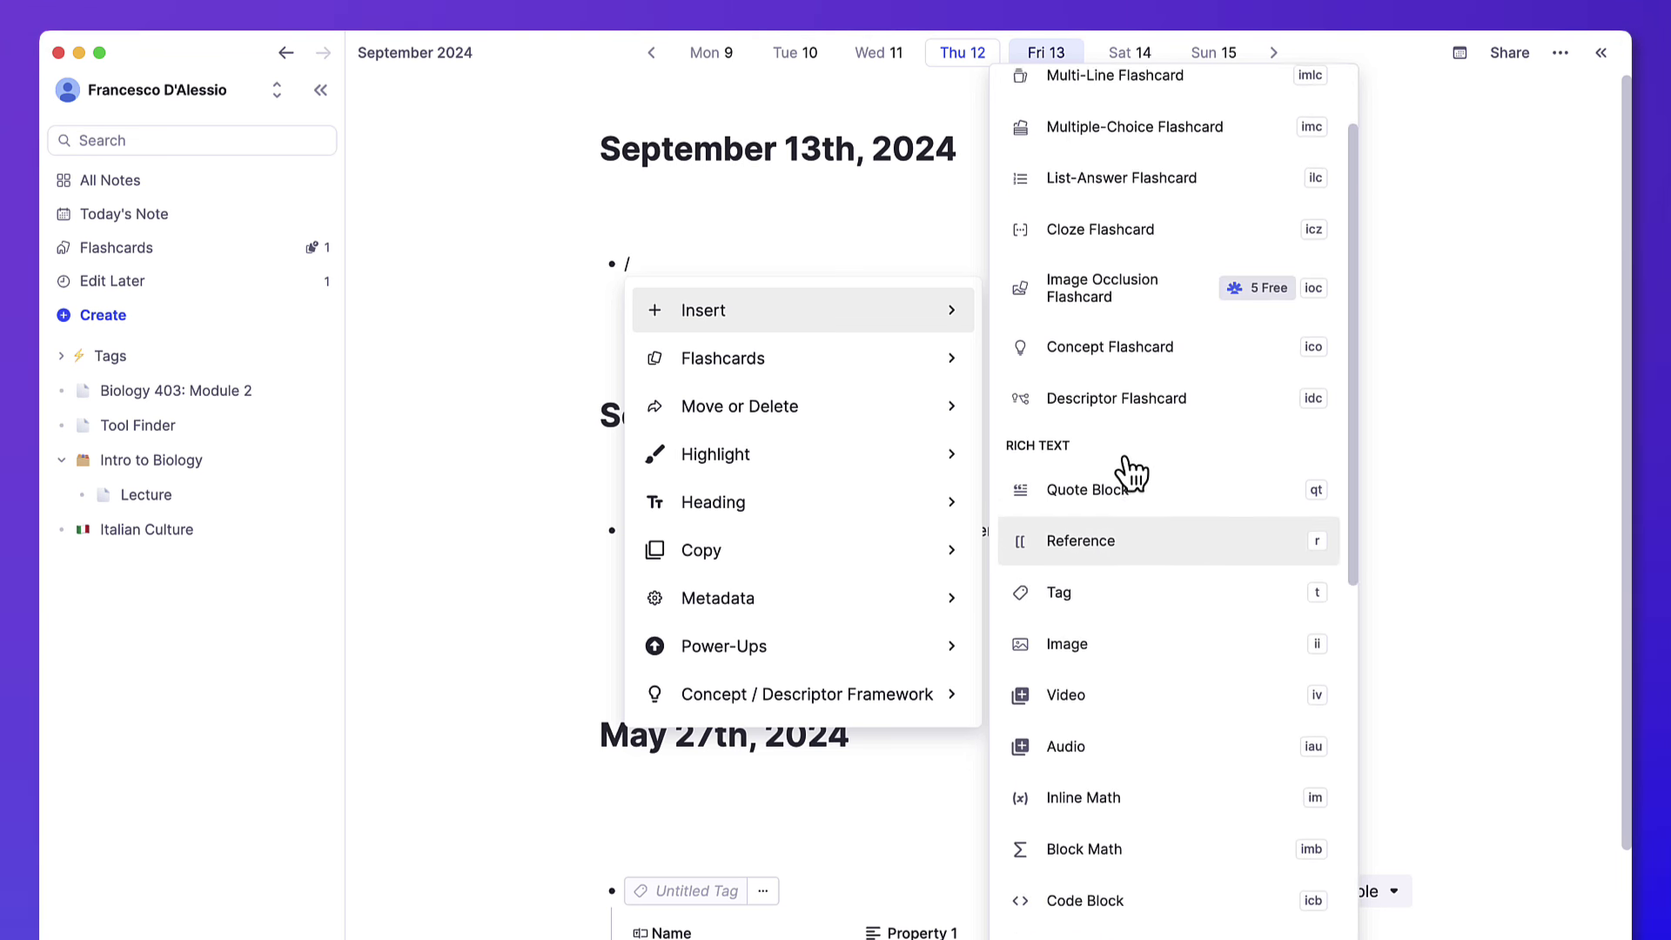
pyautogui.scroll(1, 1136, 522)
pyautogui.scroll(2, 1174, 818)
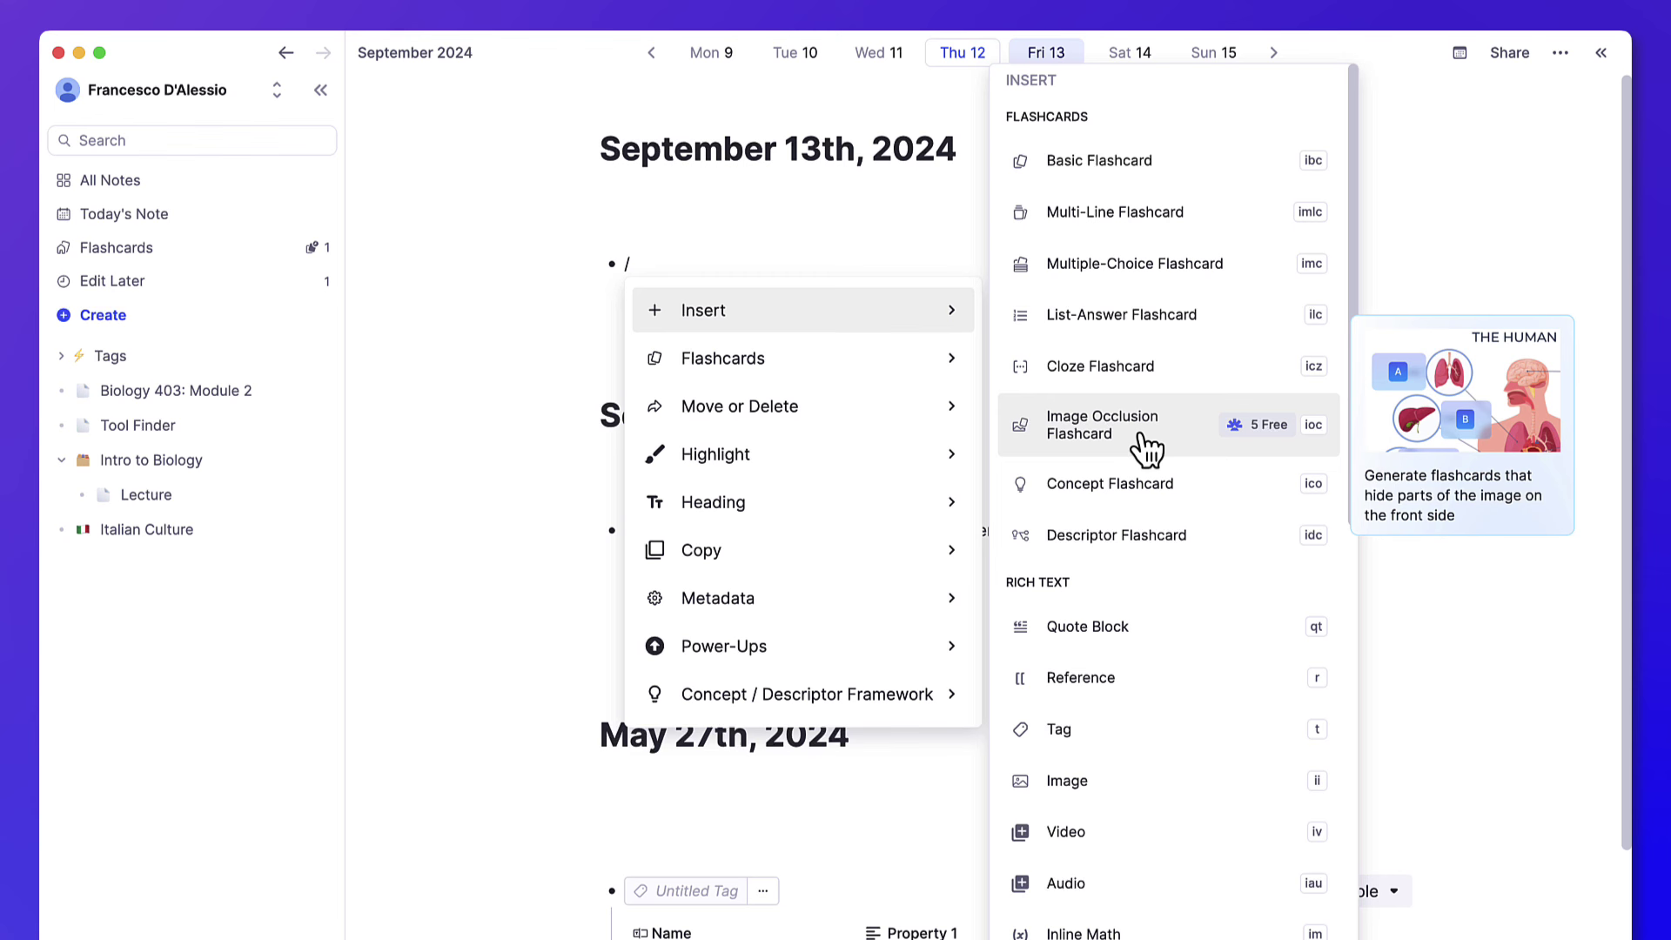
# - Insert an @ reference to Italian Culture in the September 13th note
pyautogui.press('BackSpace')
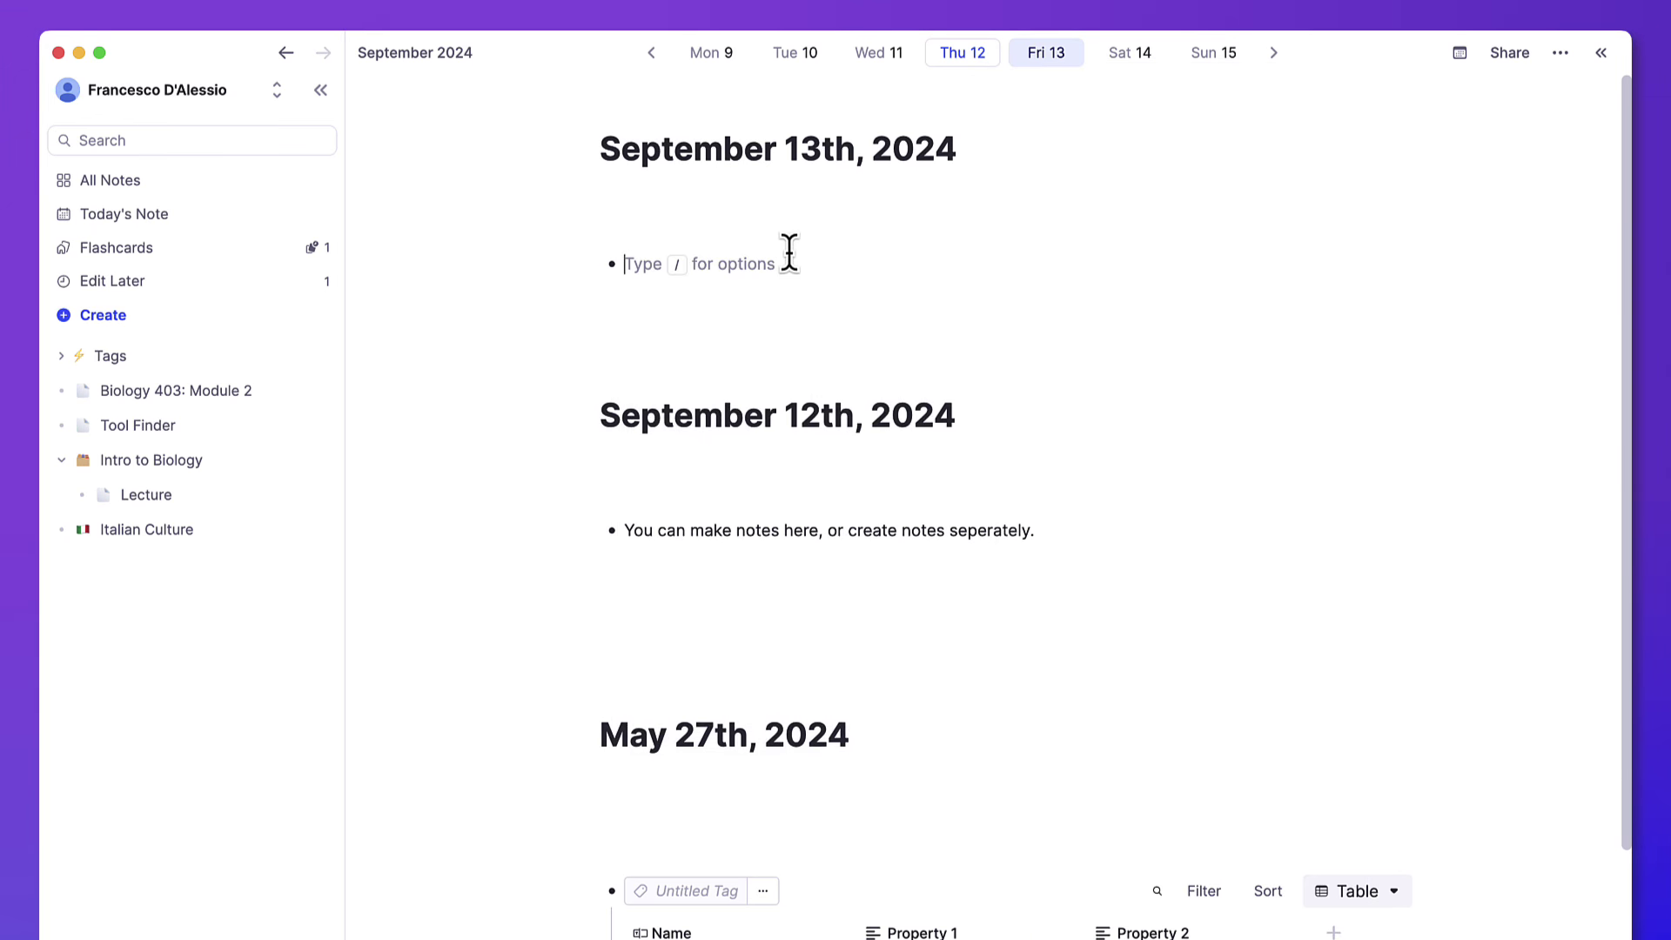
pyautogui.write('@')
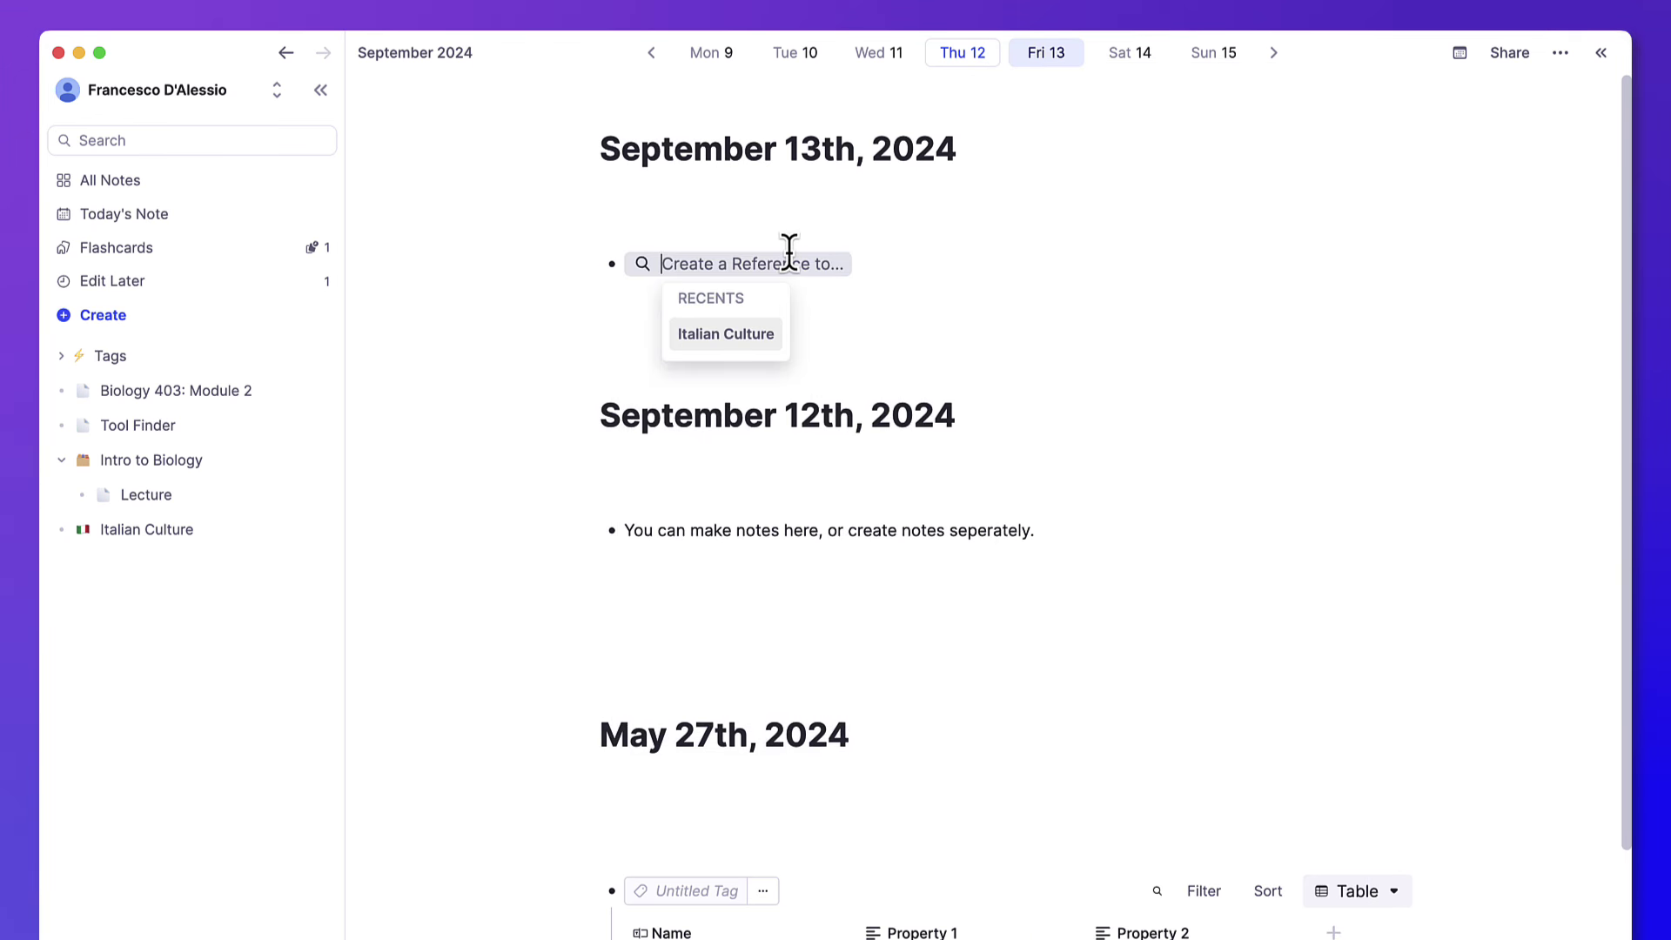
pyautogui.press('Return')
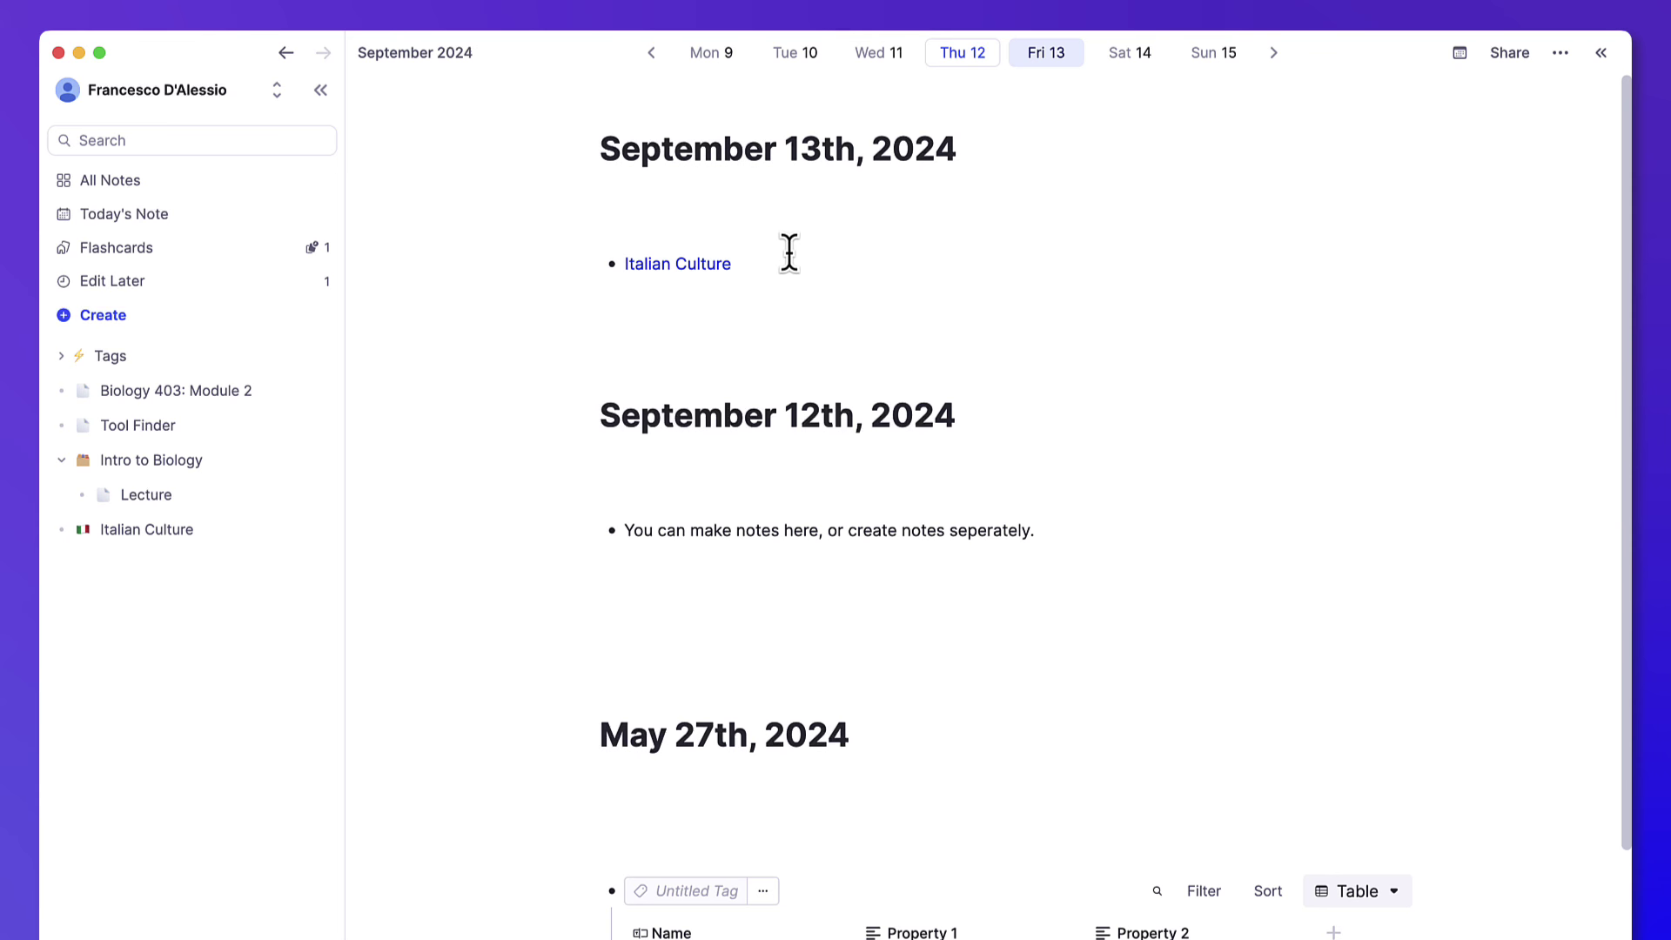
# - Browse the reference's Preview, Wikipedia, Mnemonic and Explain tabs, then add a definition card
pyautogui.click(692, 263)
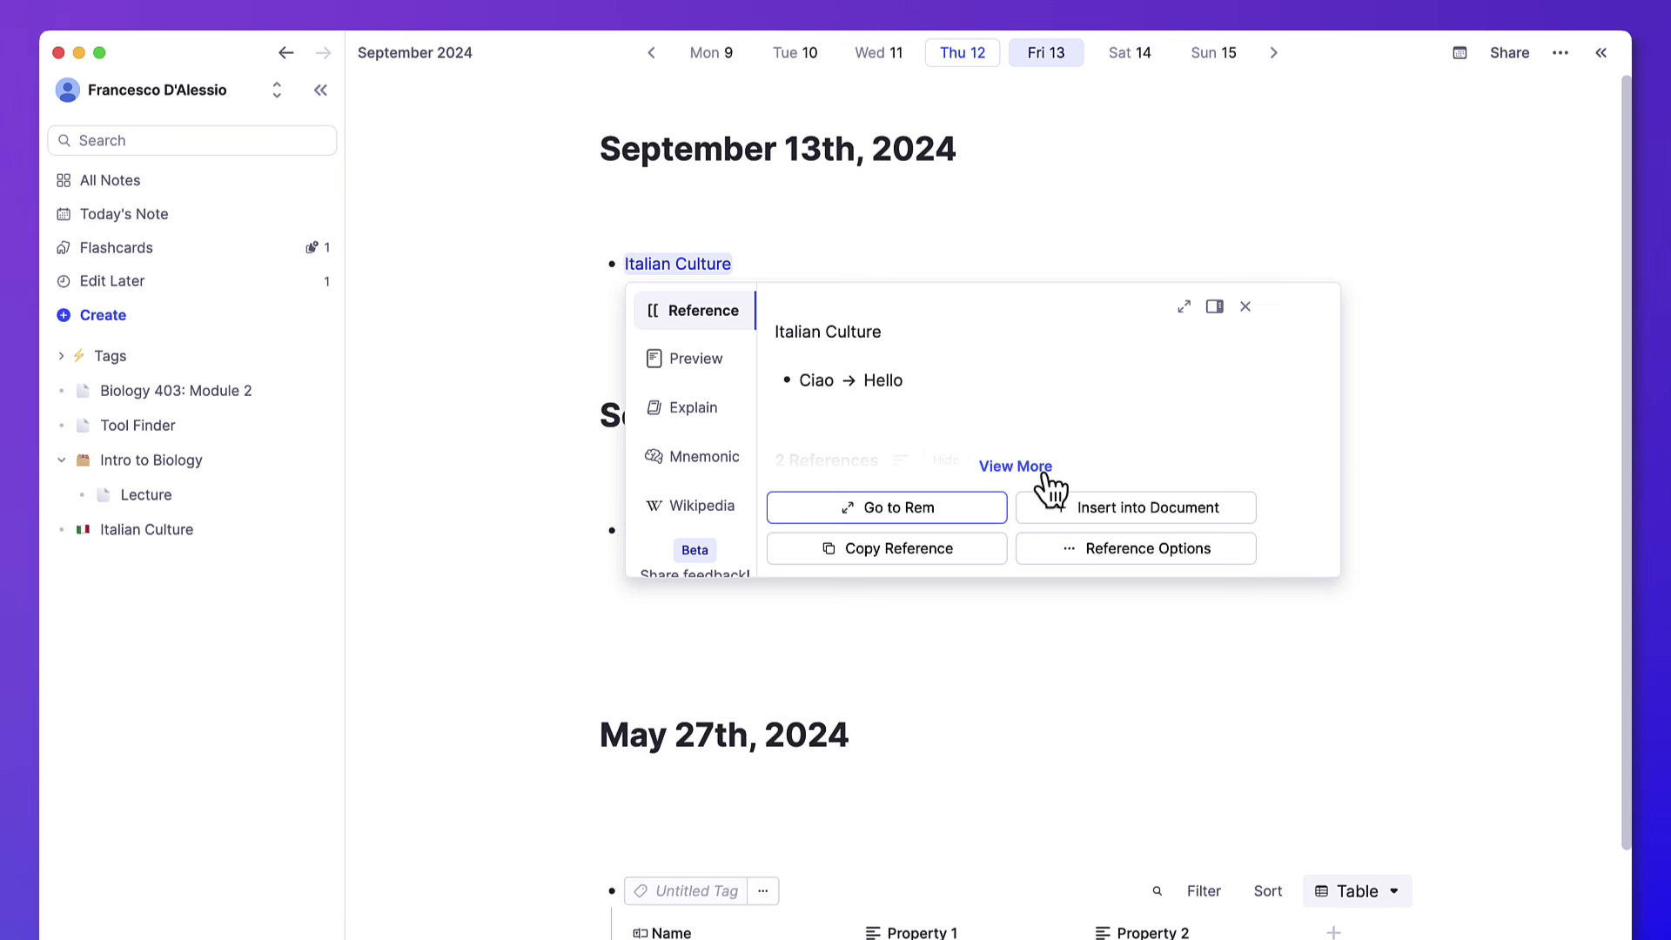
pyautogui.click(710, 363)
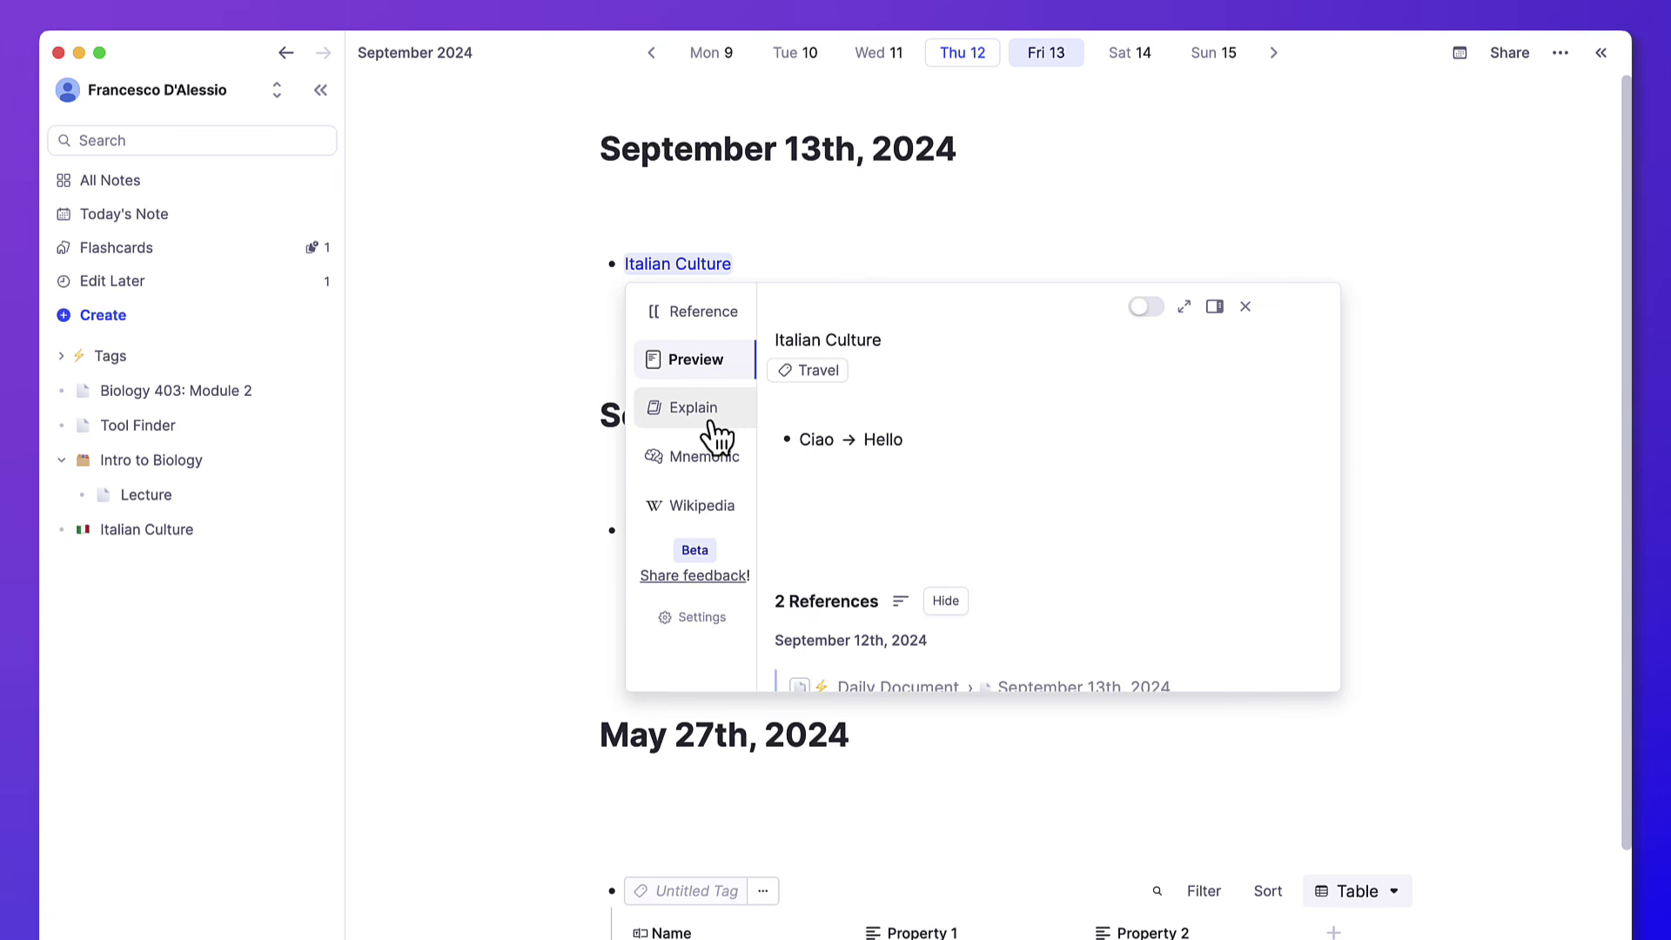
pyautogui.click(718, 512)
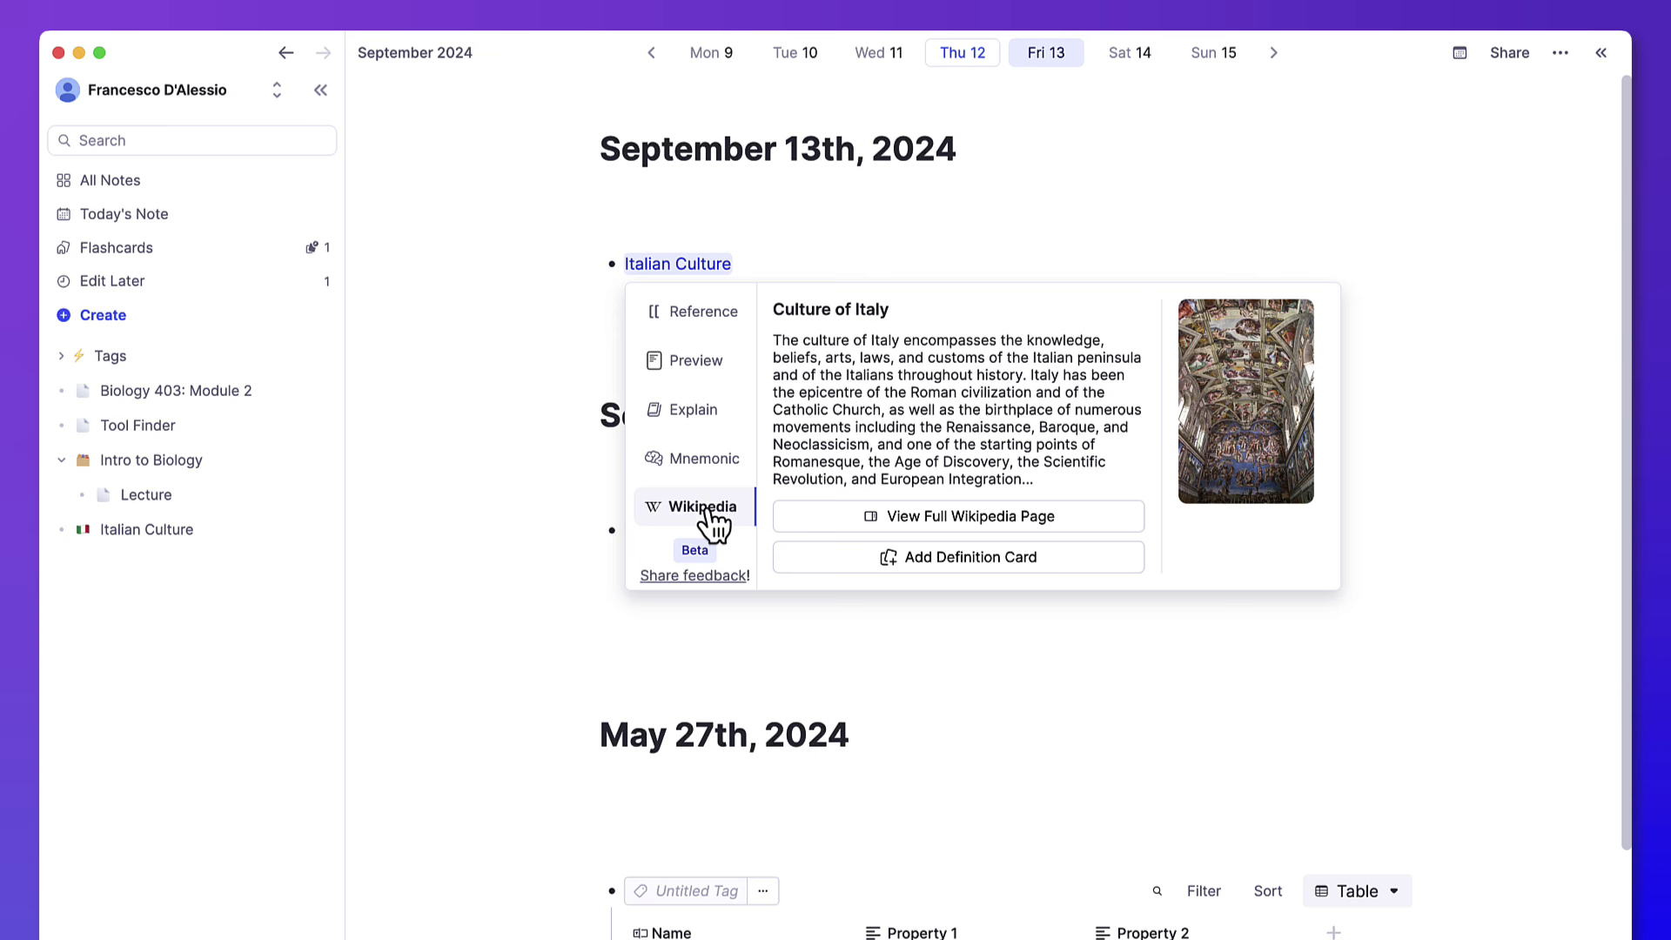
pyautogui.click(736, 476)
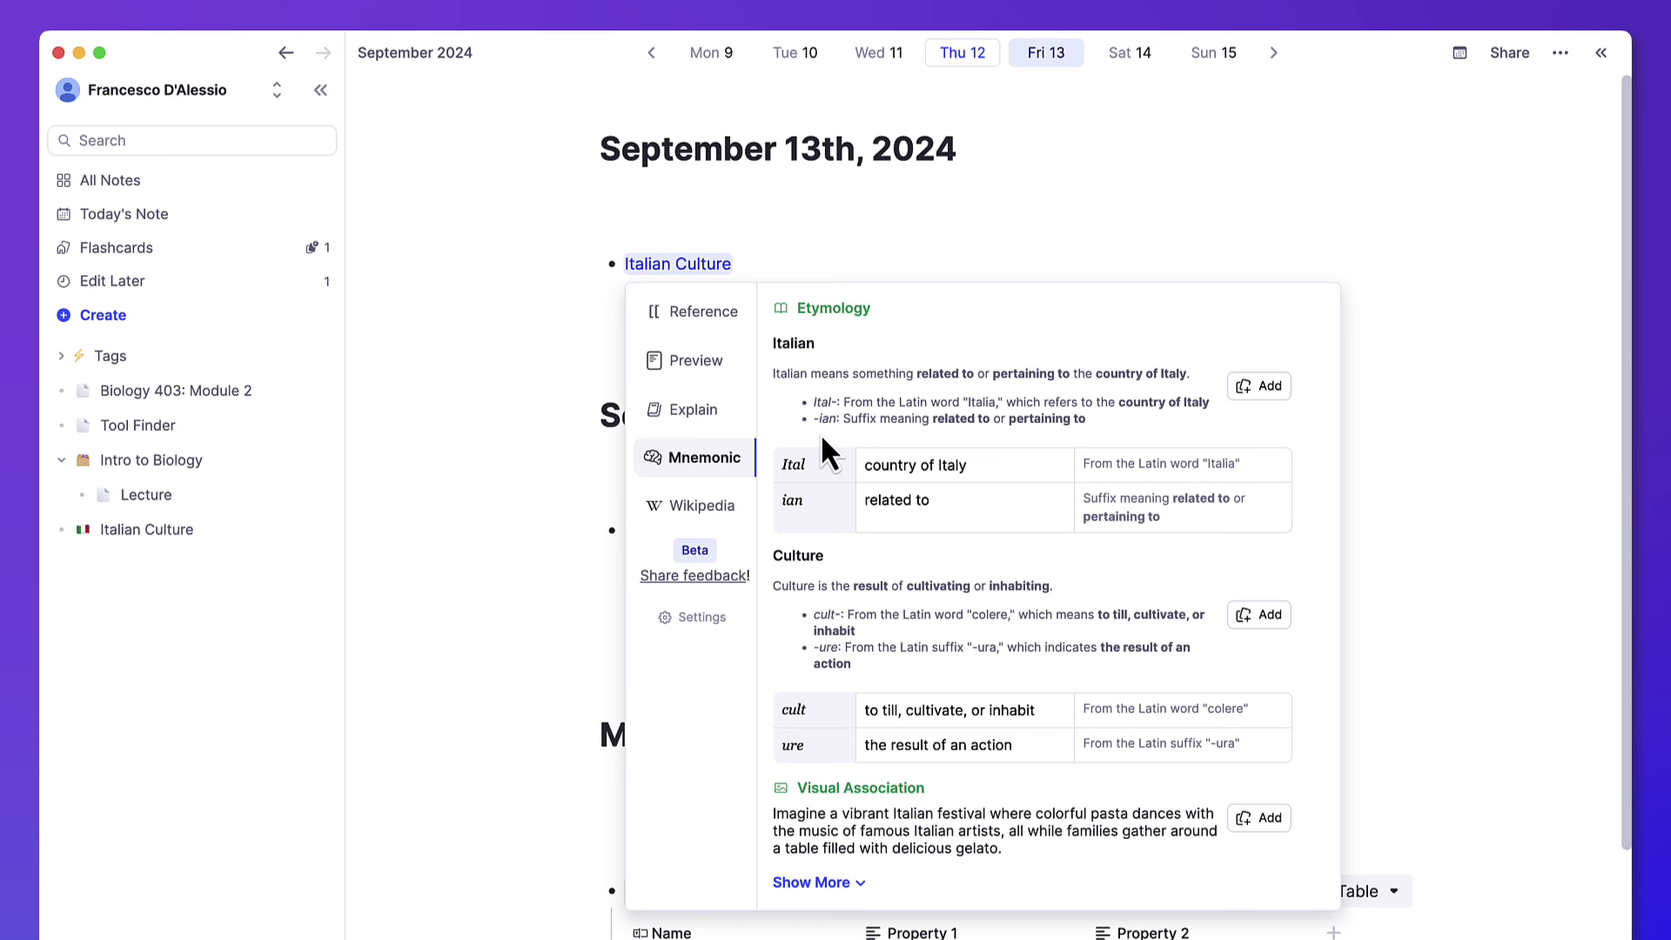
pyautogui.click(735, 422)
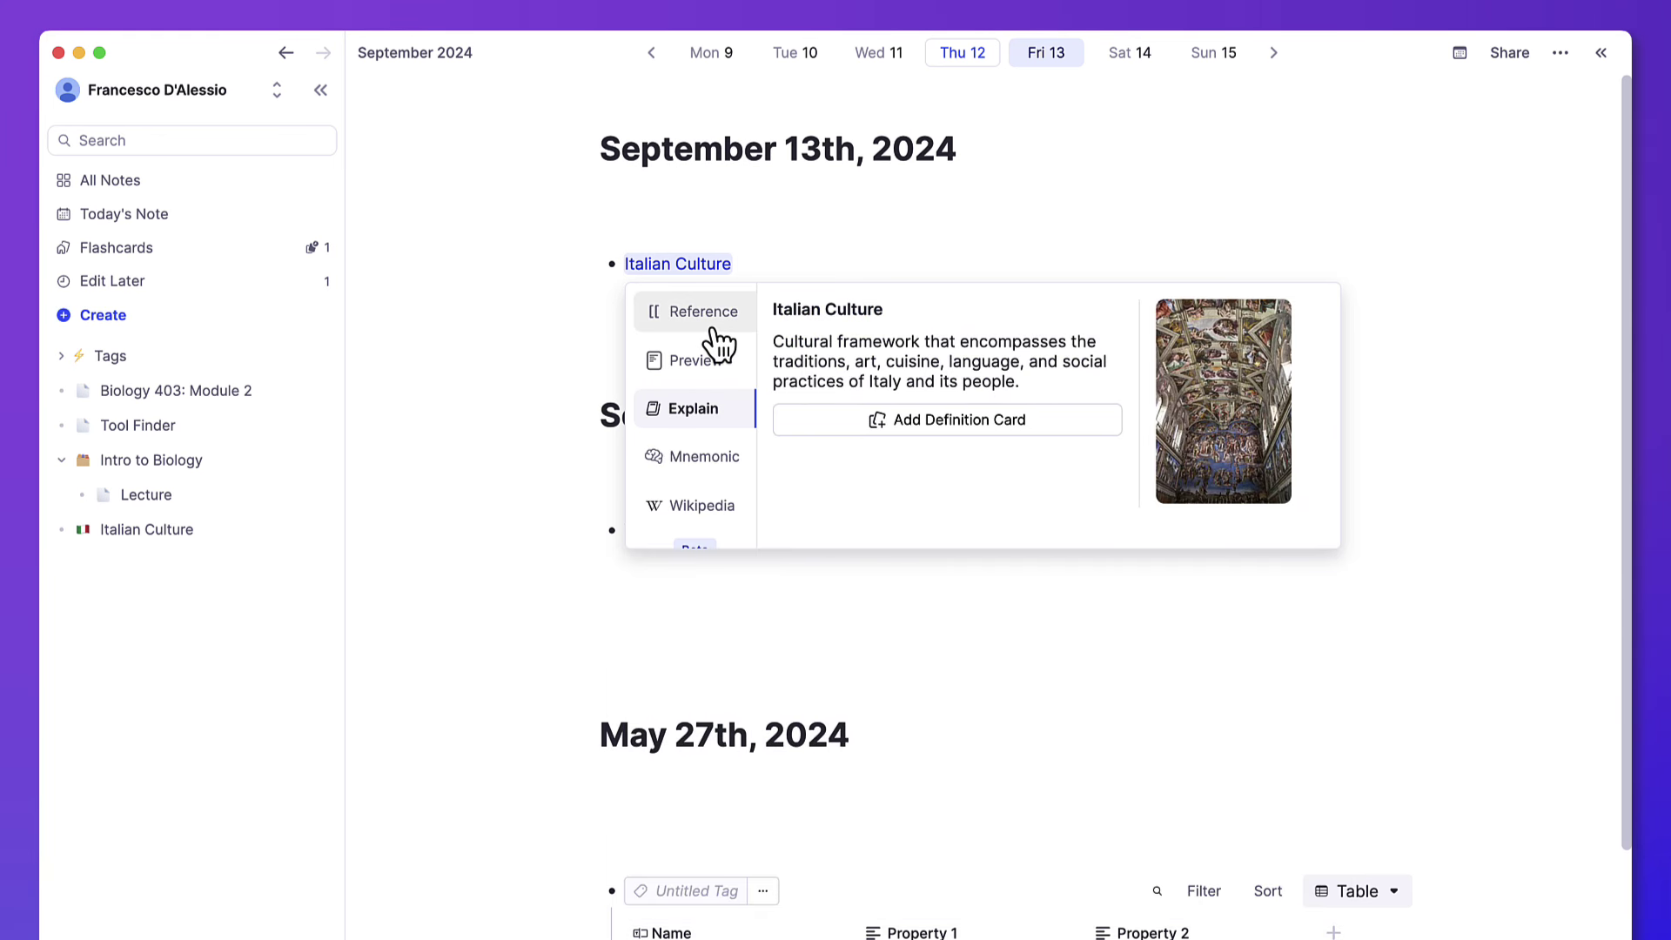
pyautogui.click(924, 425)
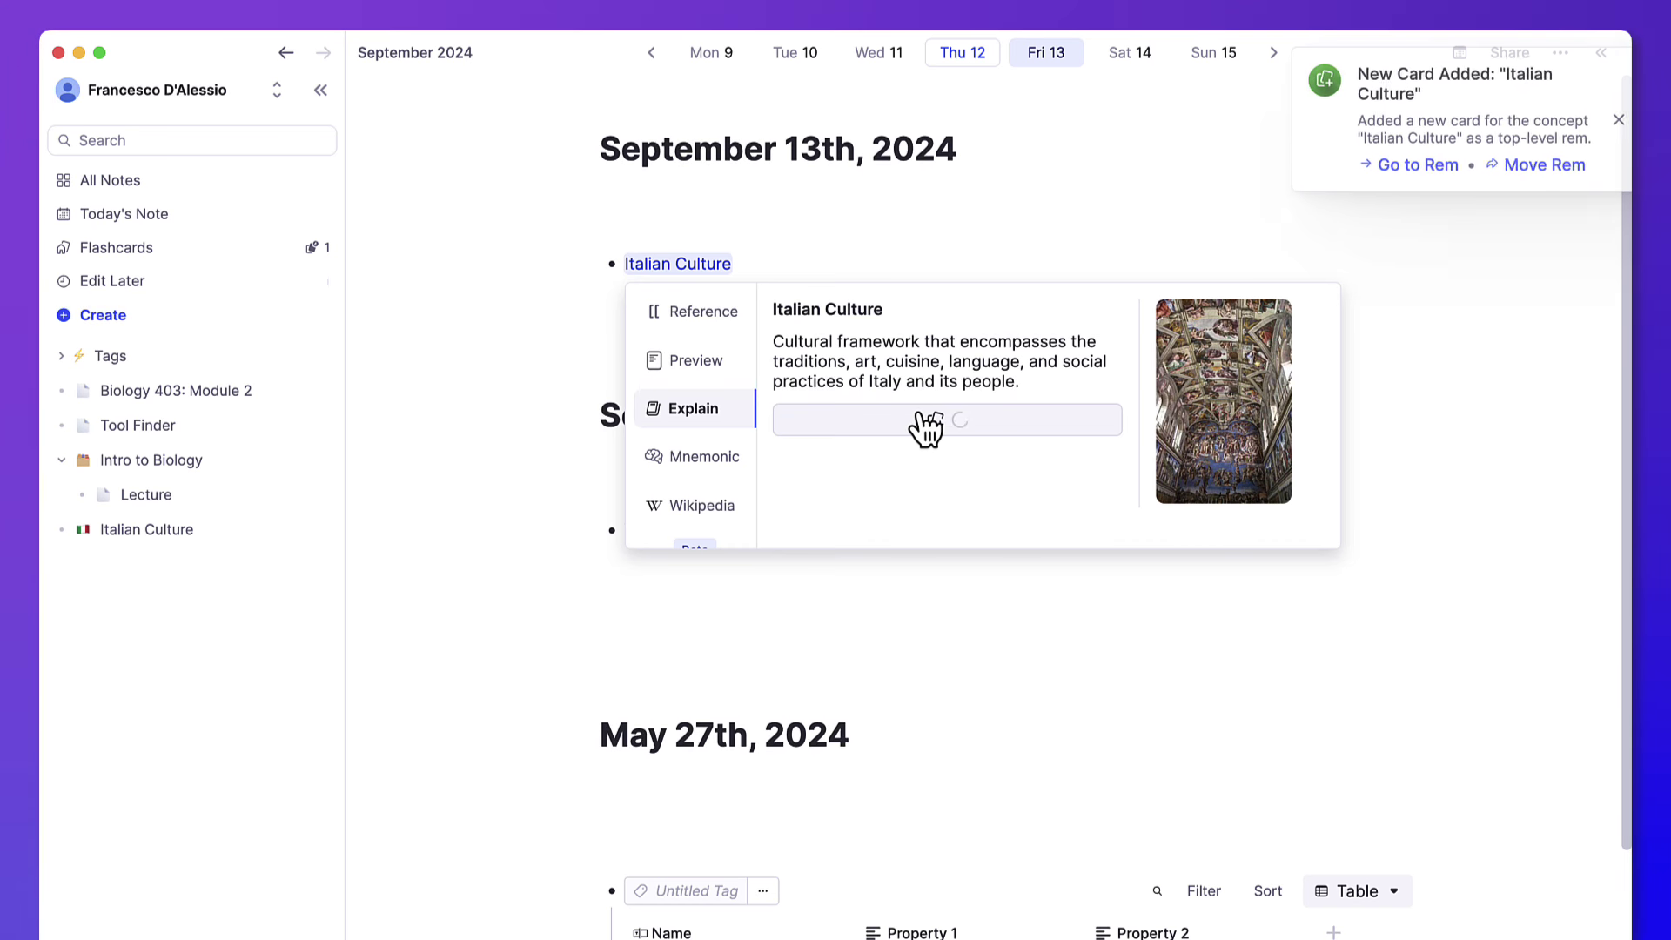
# - On the Italian Culture page, add a line below Ciao → Hello and try the / menu
pyautogui.click(1420, 166)
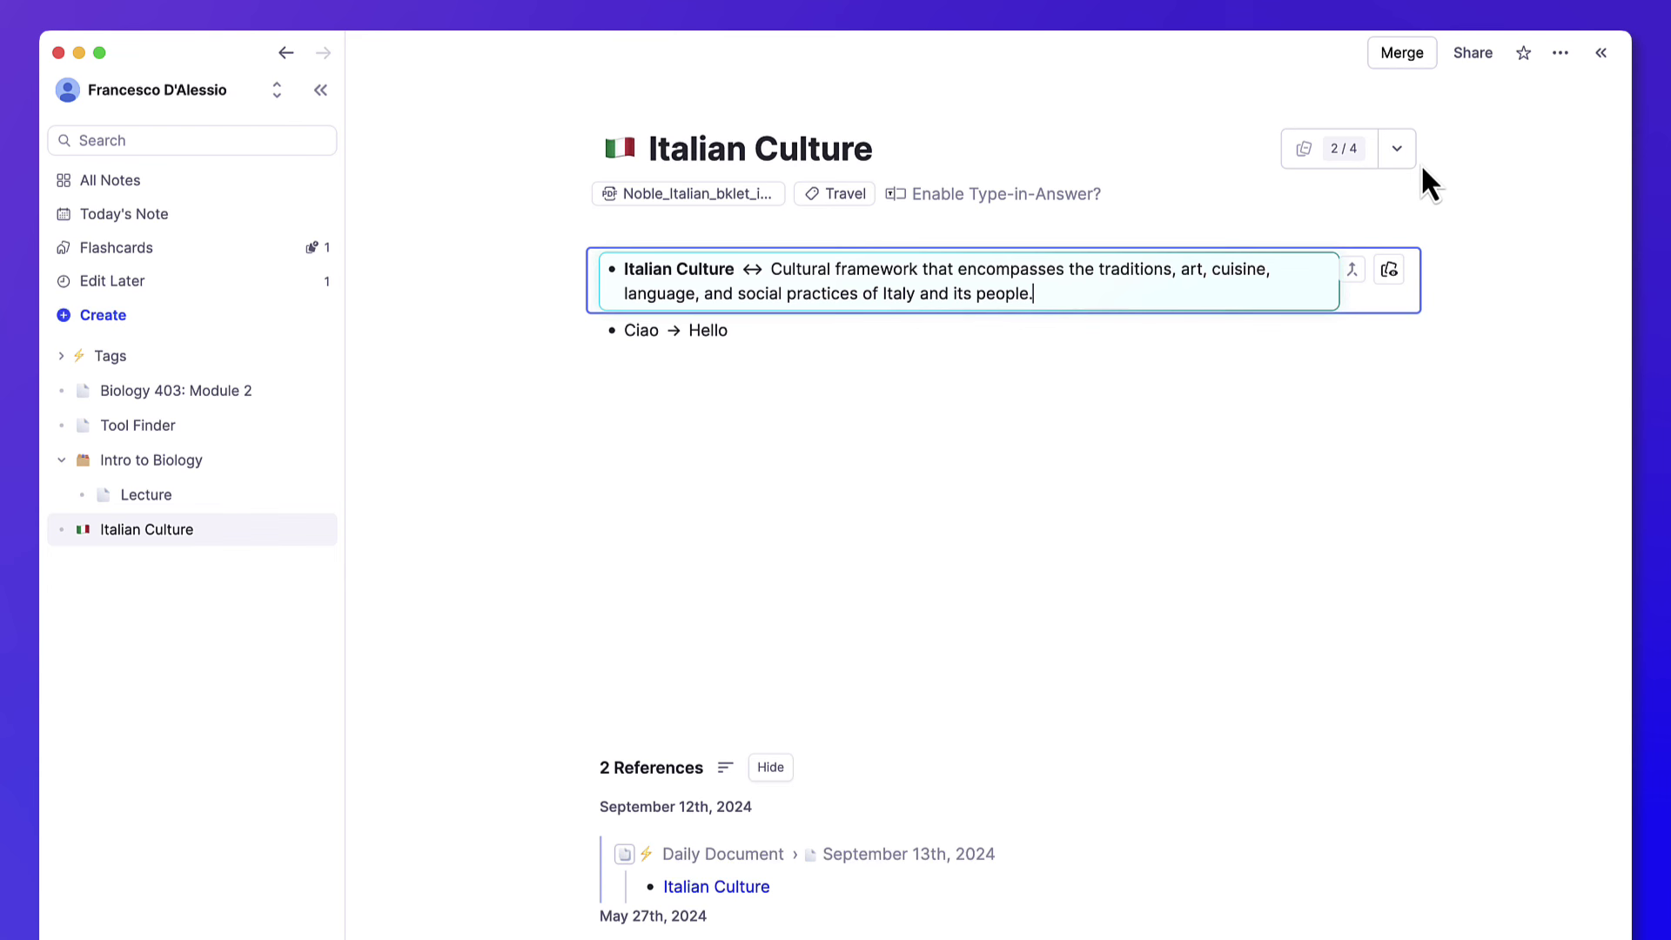
pyautogui.click(878, 337)
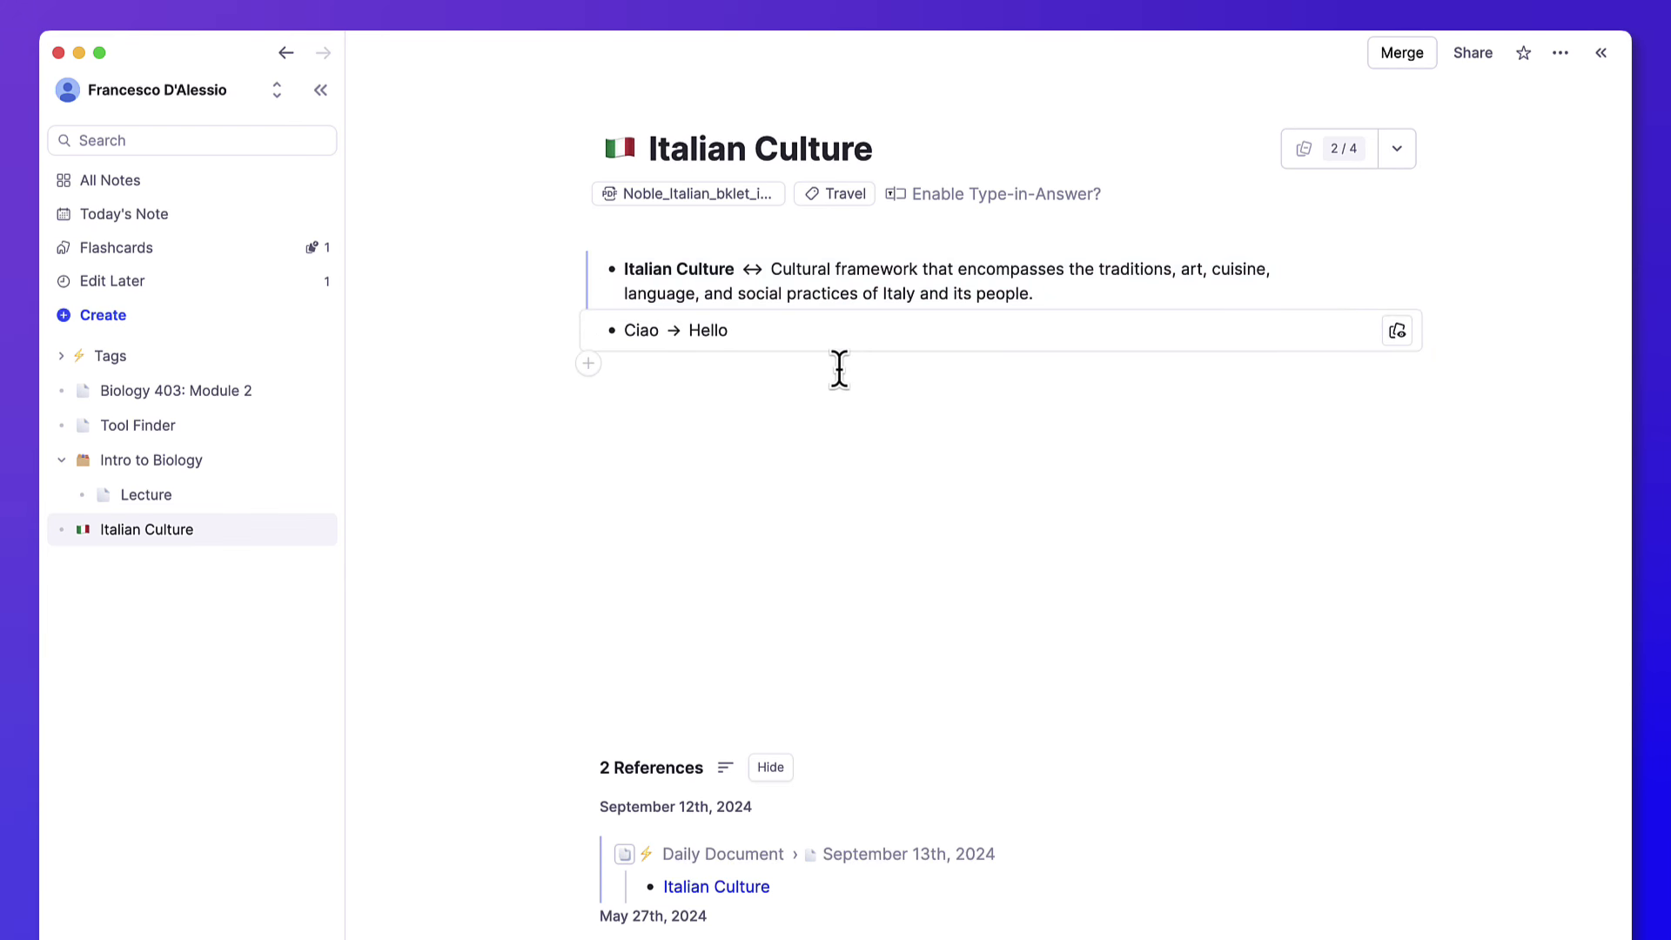
pyautogui.press('Return')
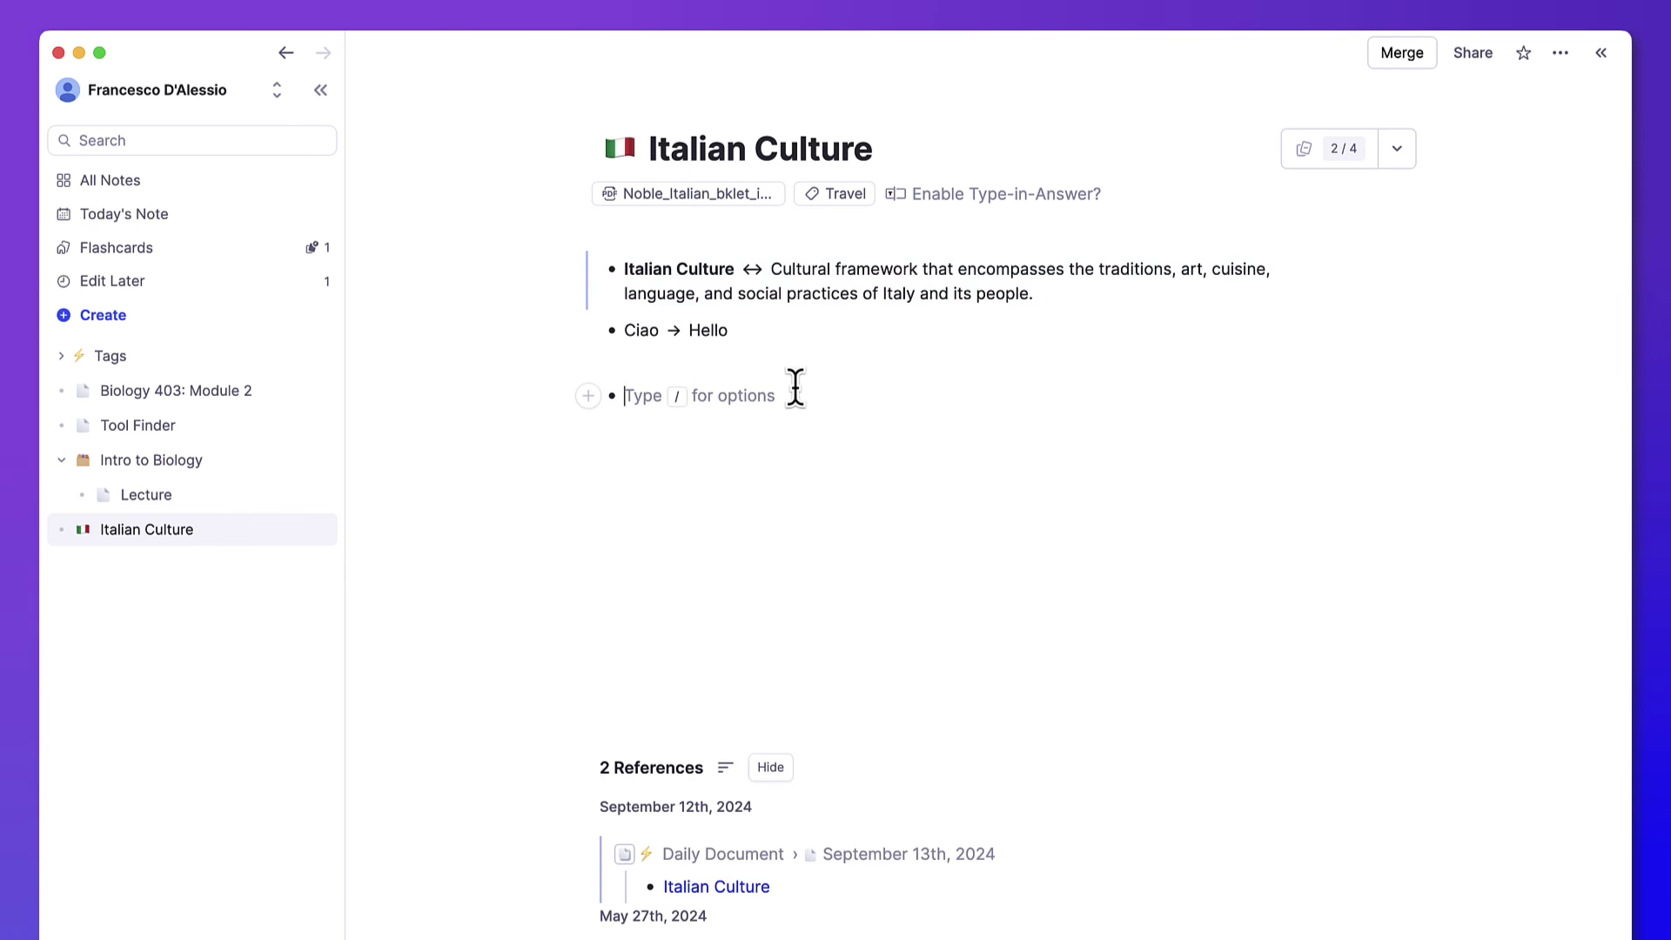
pyautogui.write('/')
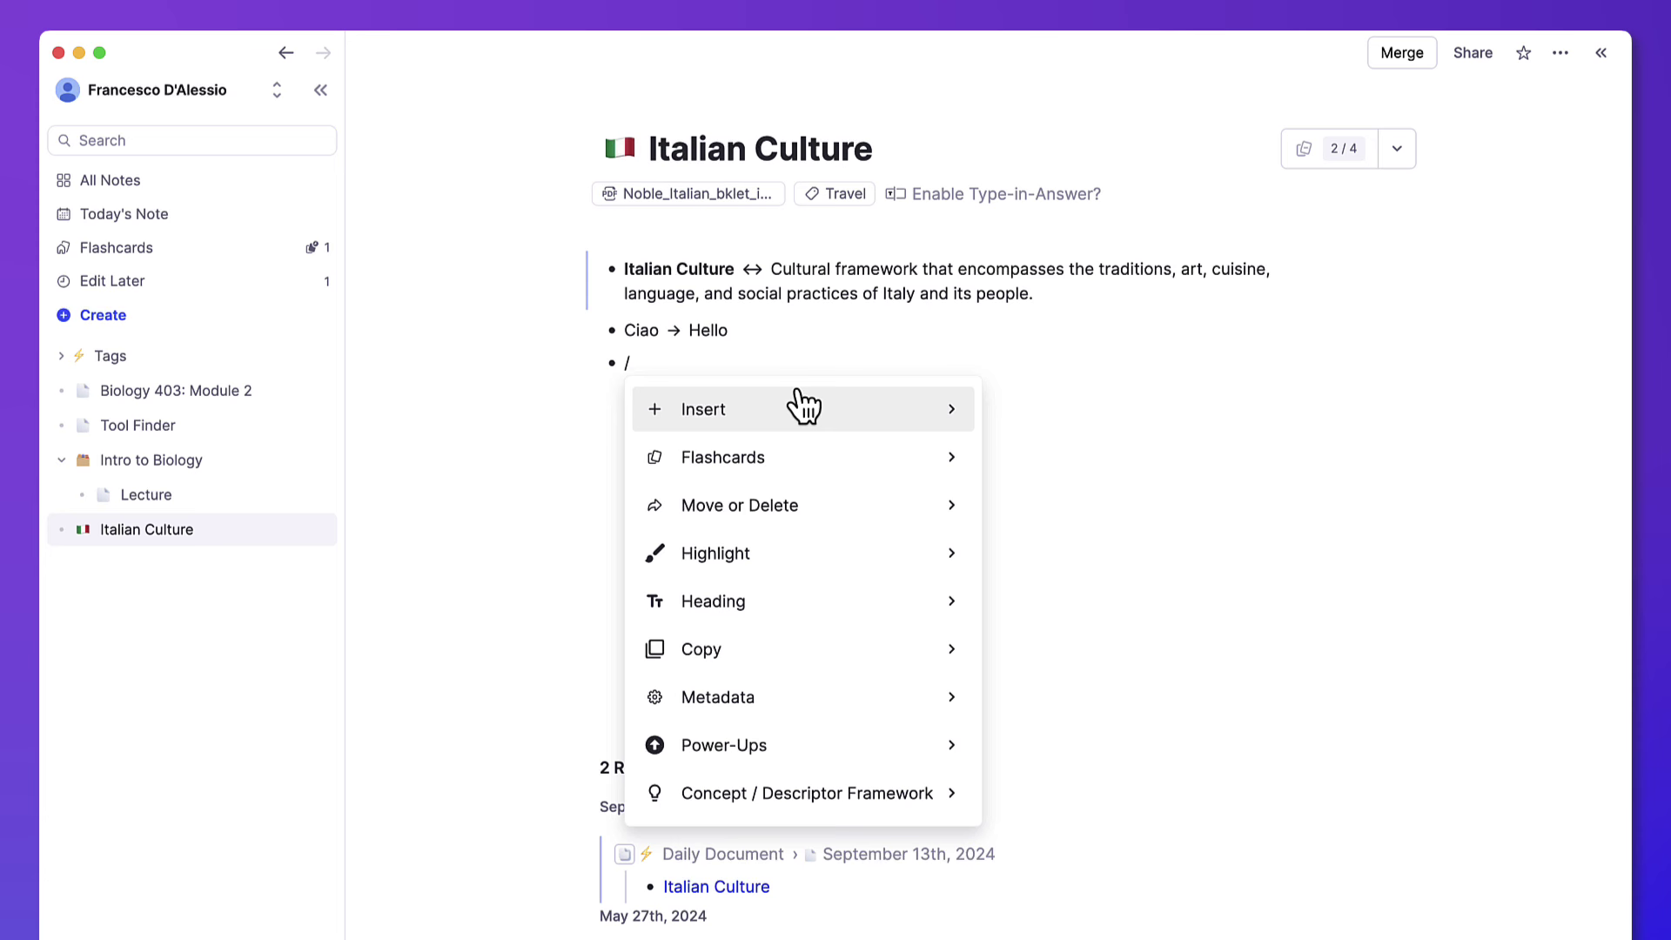
pyautogui.press('BackSpace')
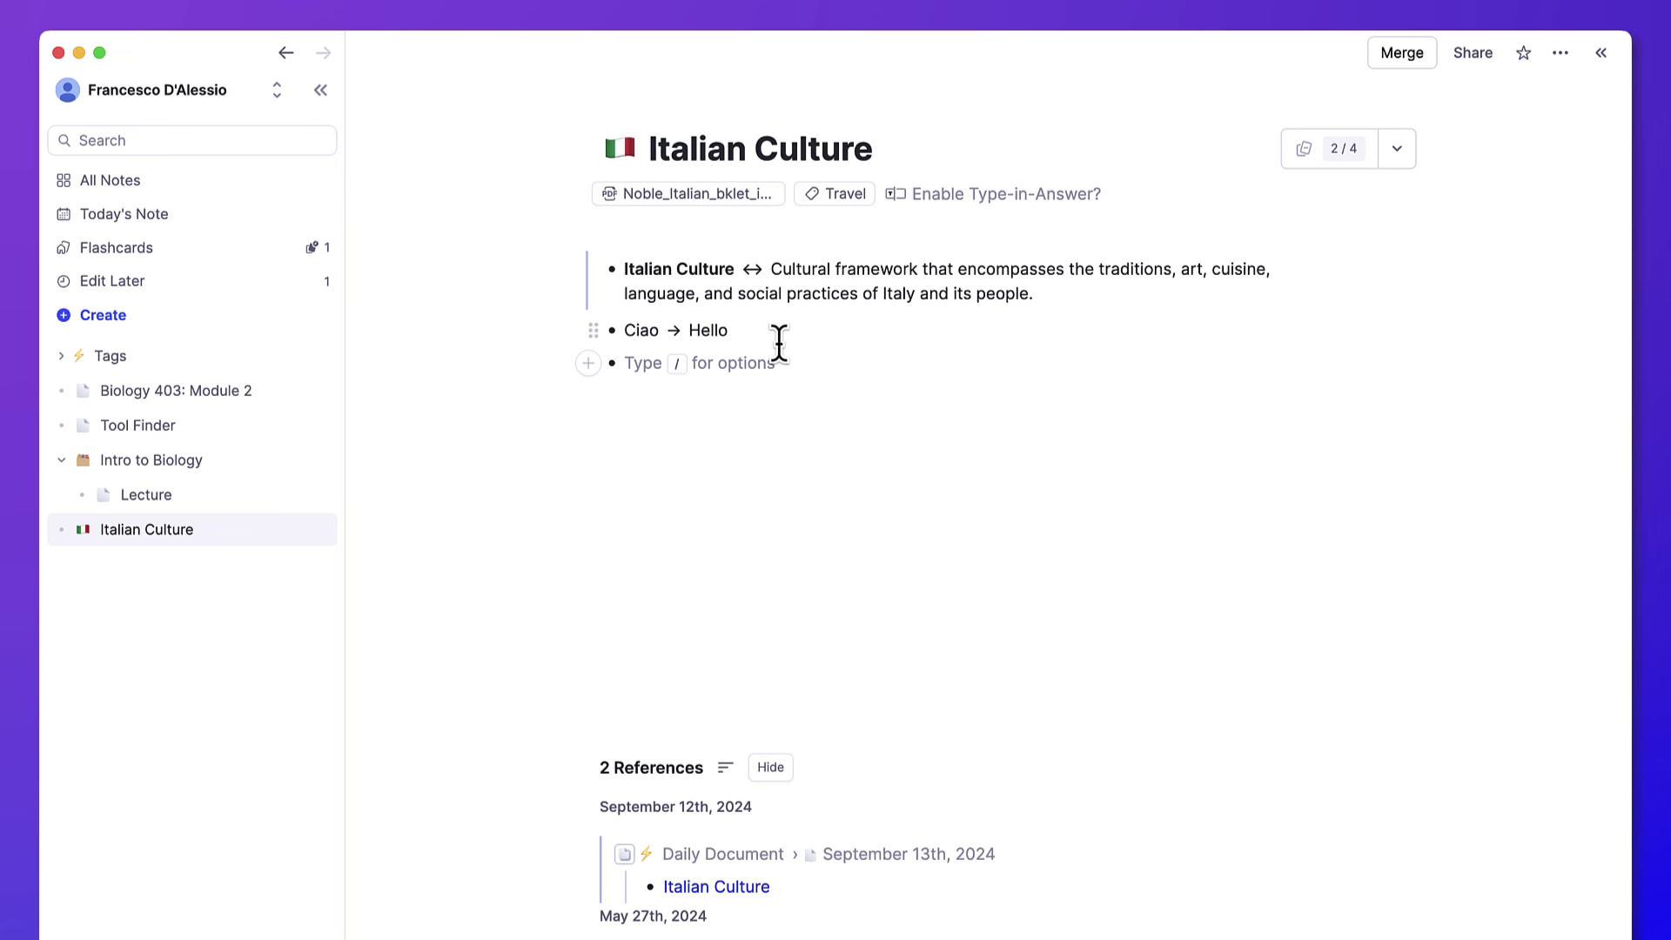
# - Search all notes for 'ciao', jump to Ciao → Hello and add an entry beneath it
pyautogui.click(257, 144)
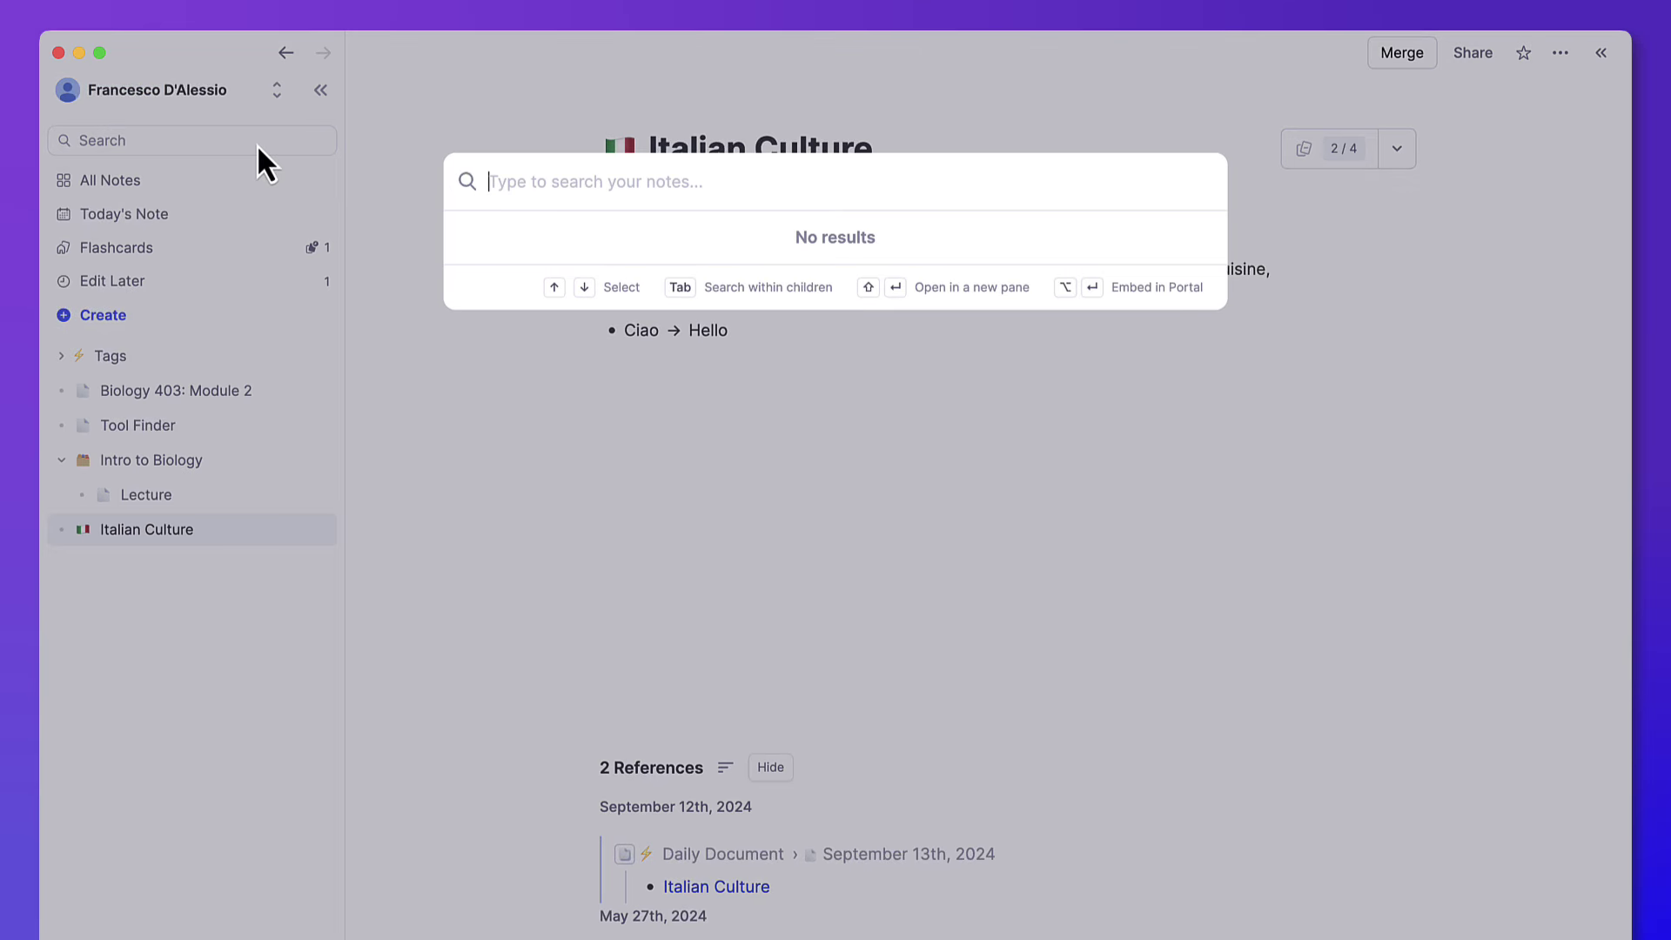
pyautogui.write('ciao')
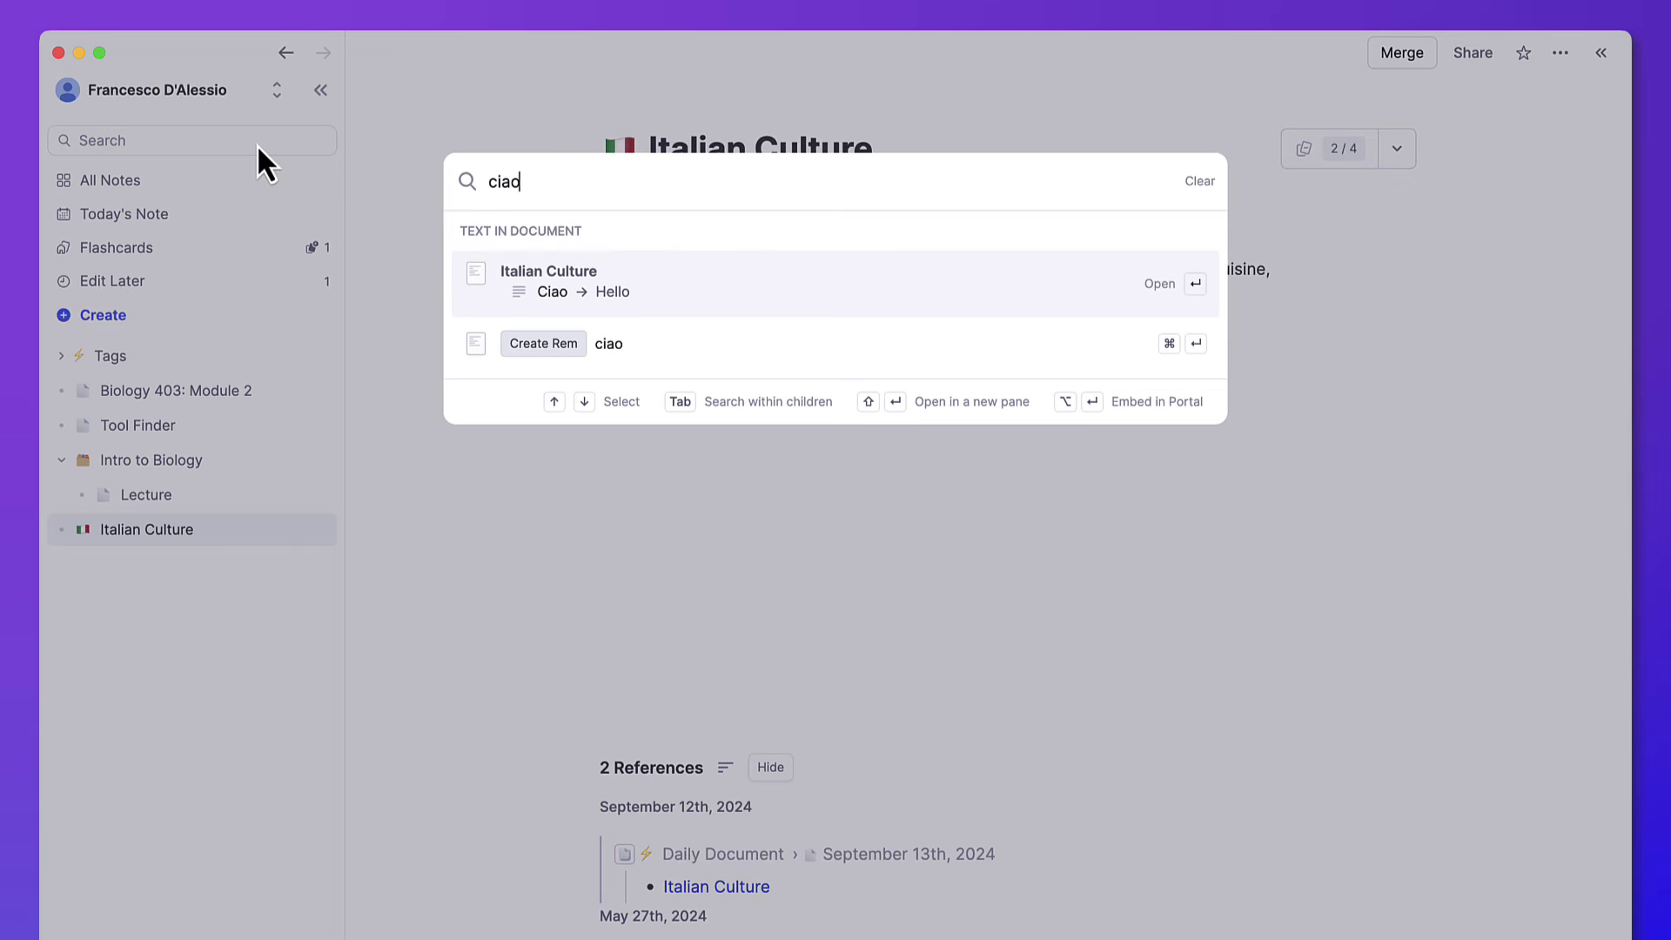
pyautogui.click(525, 284)
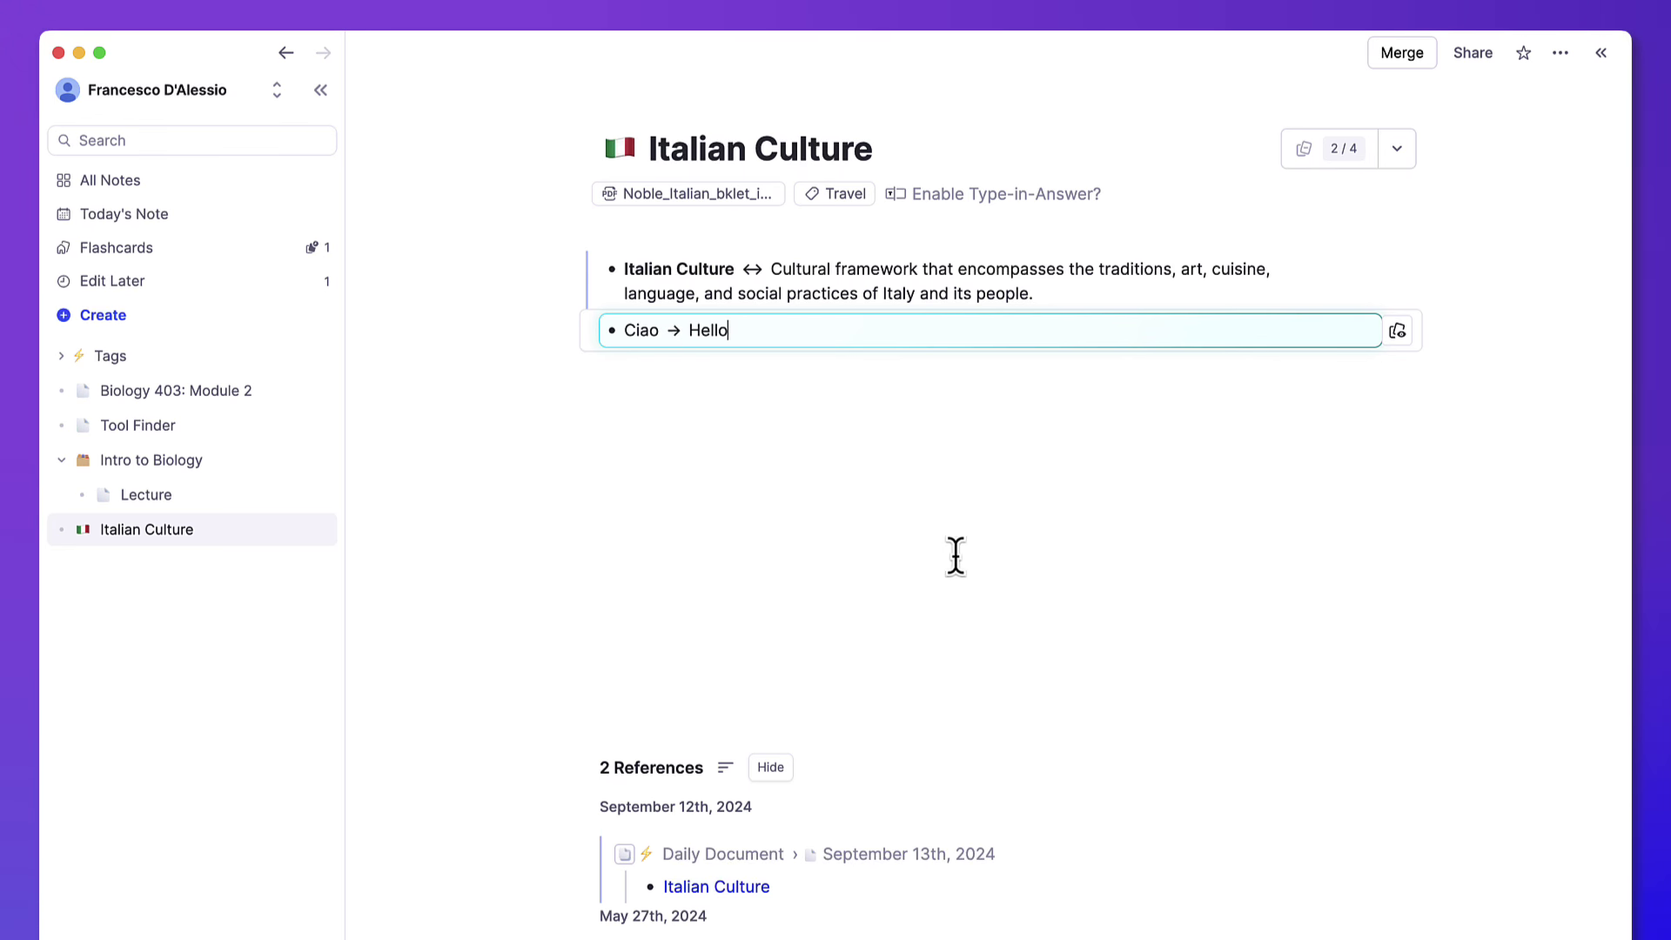
pyautogui.press('Return')
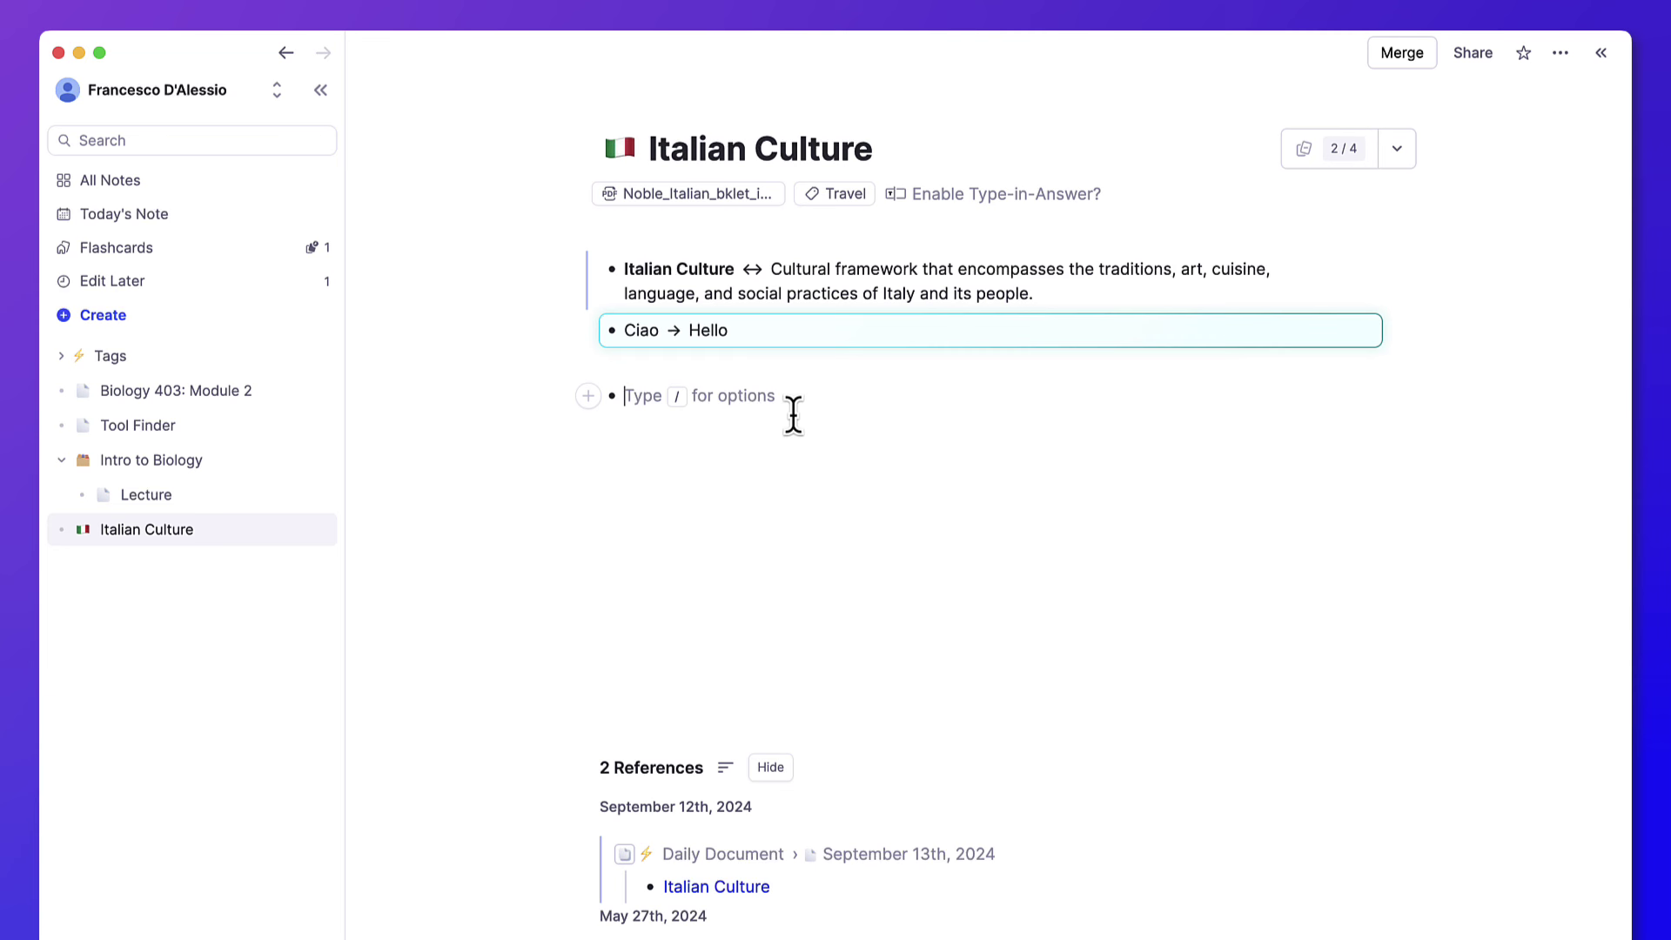
pyautogui.press('BackSpace')
# - Recreate the empty line below Ciao → Hello, trying the / menu, /head and # heading shortcuts
pyautogui.press('Return')
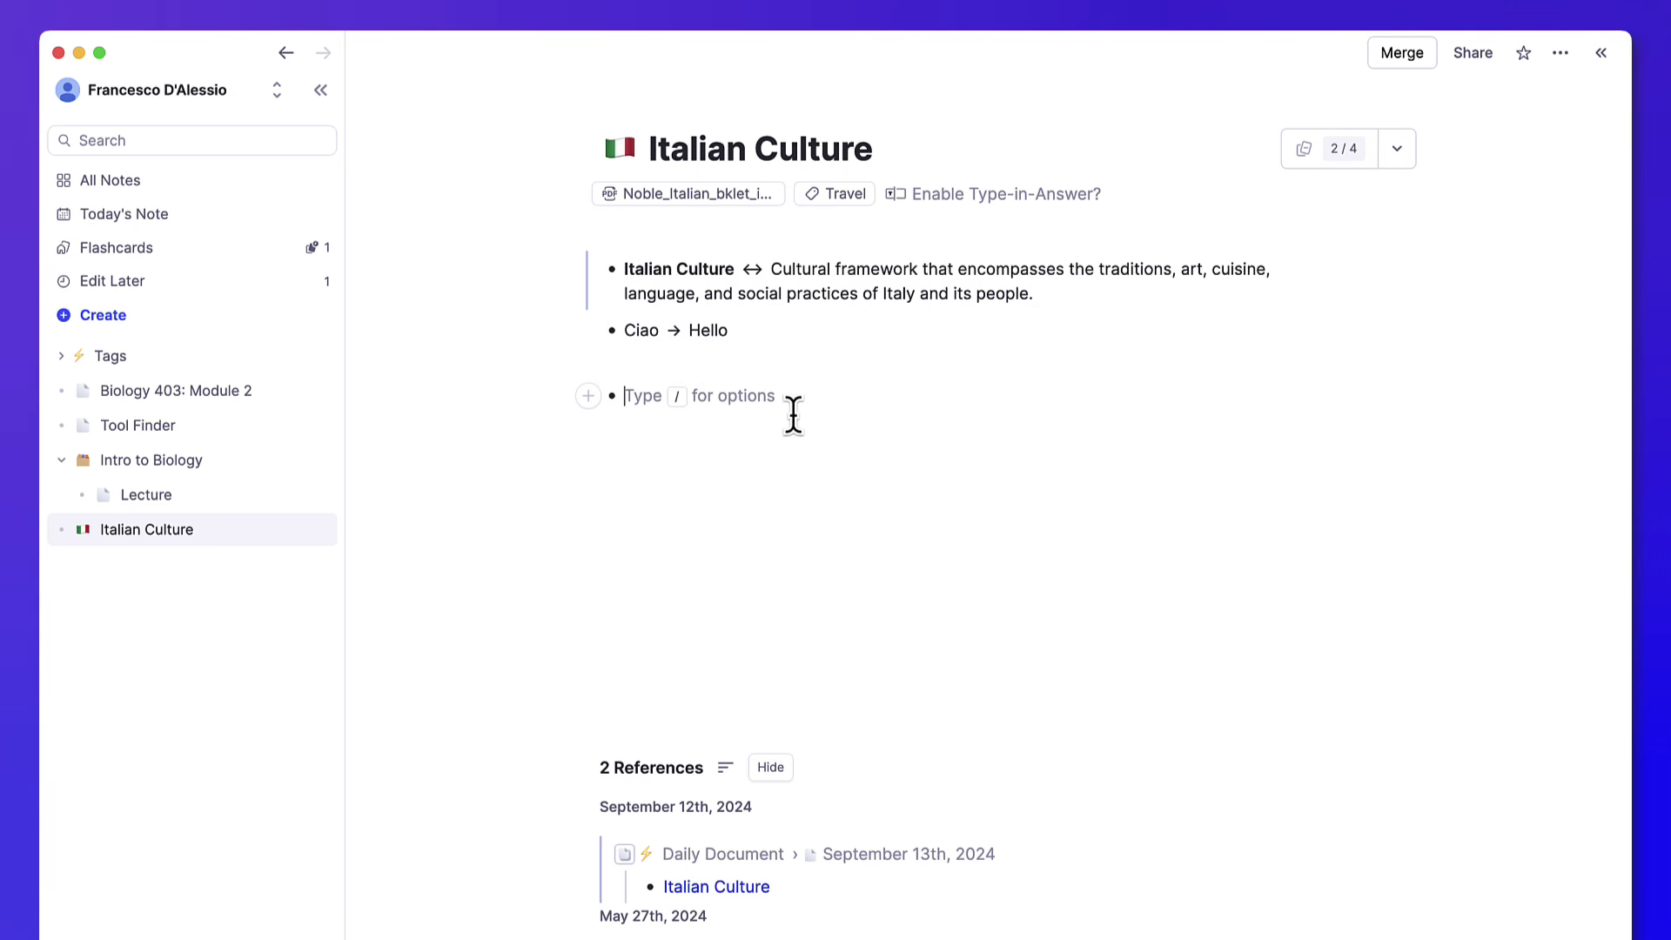
pyautogui.write('/')
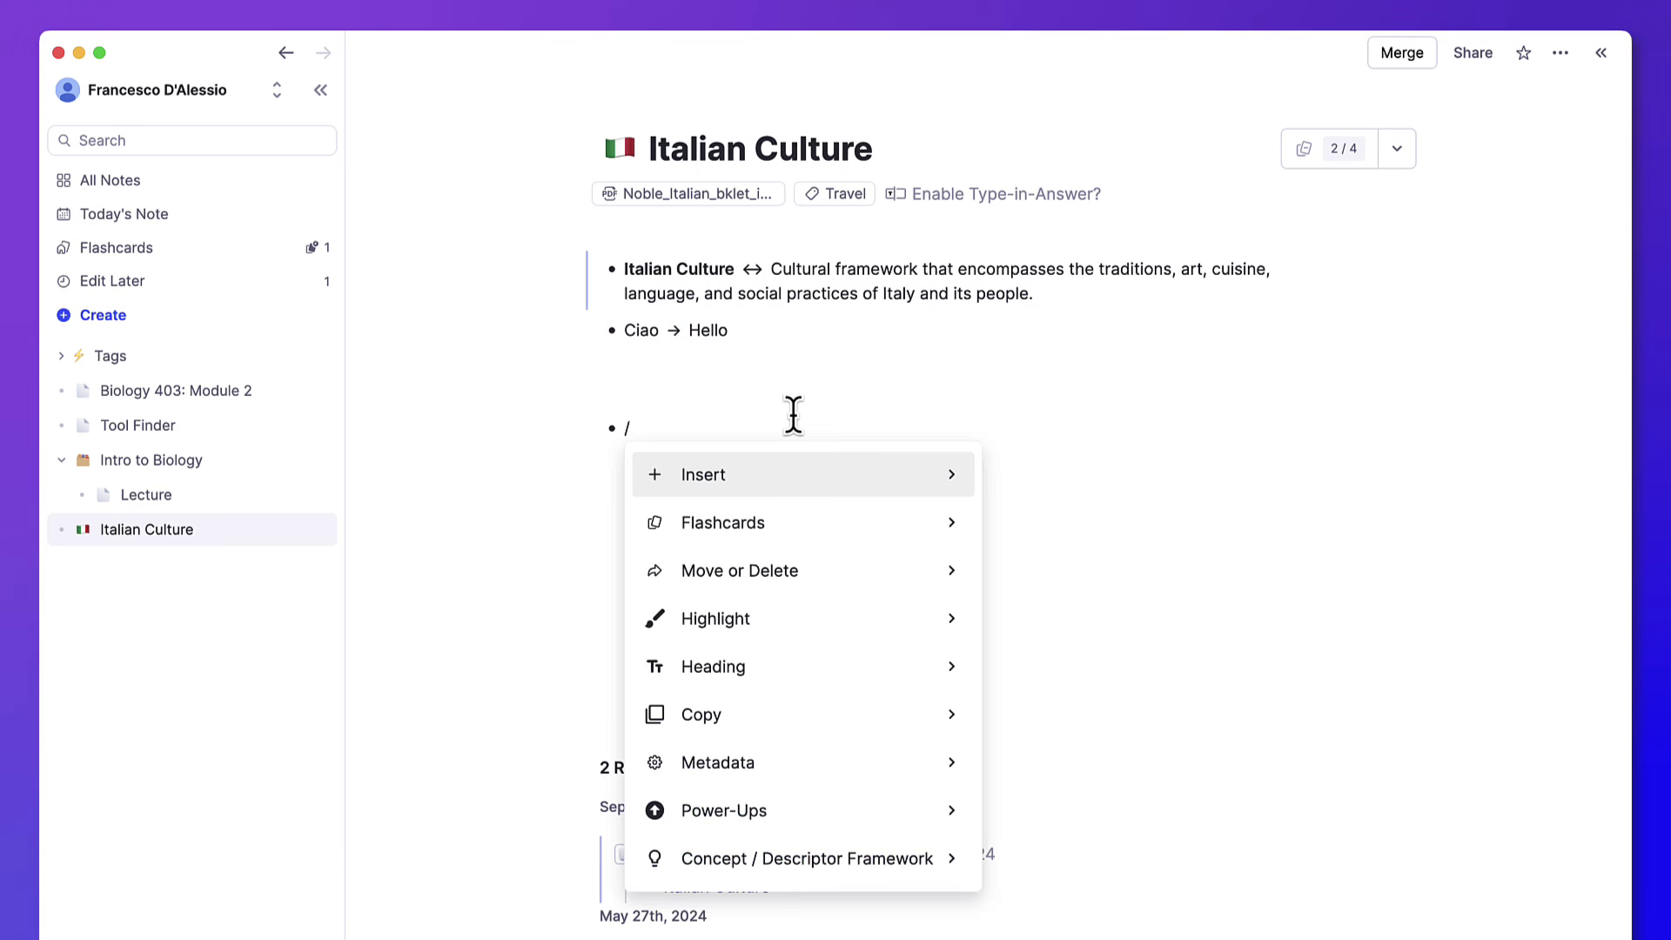
pyautogui.press('Down')
pyautogui.press('Down')
pyautogui.press('Down')
pyautogui.press('Down')
pyautogui.press('Escape')
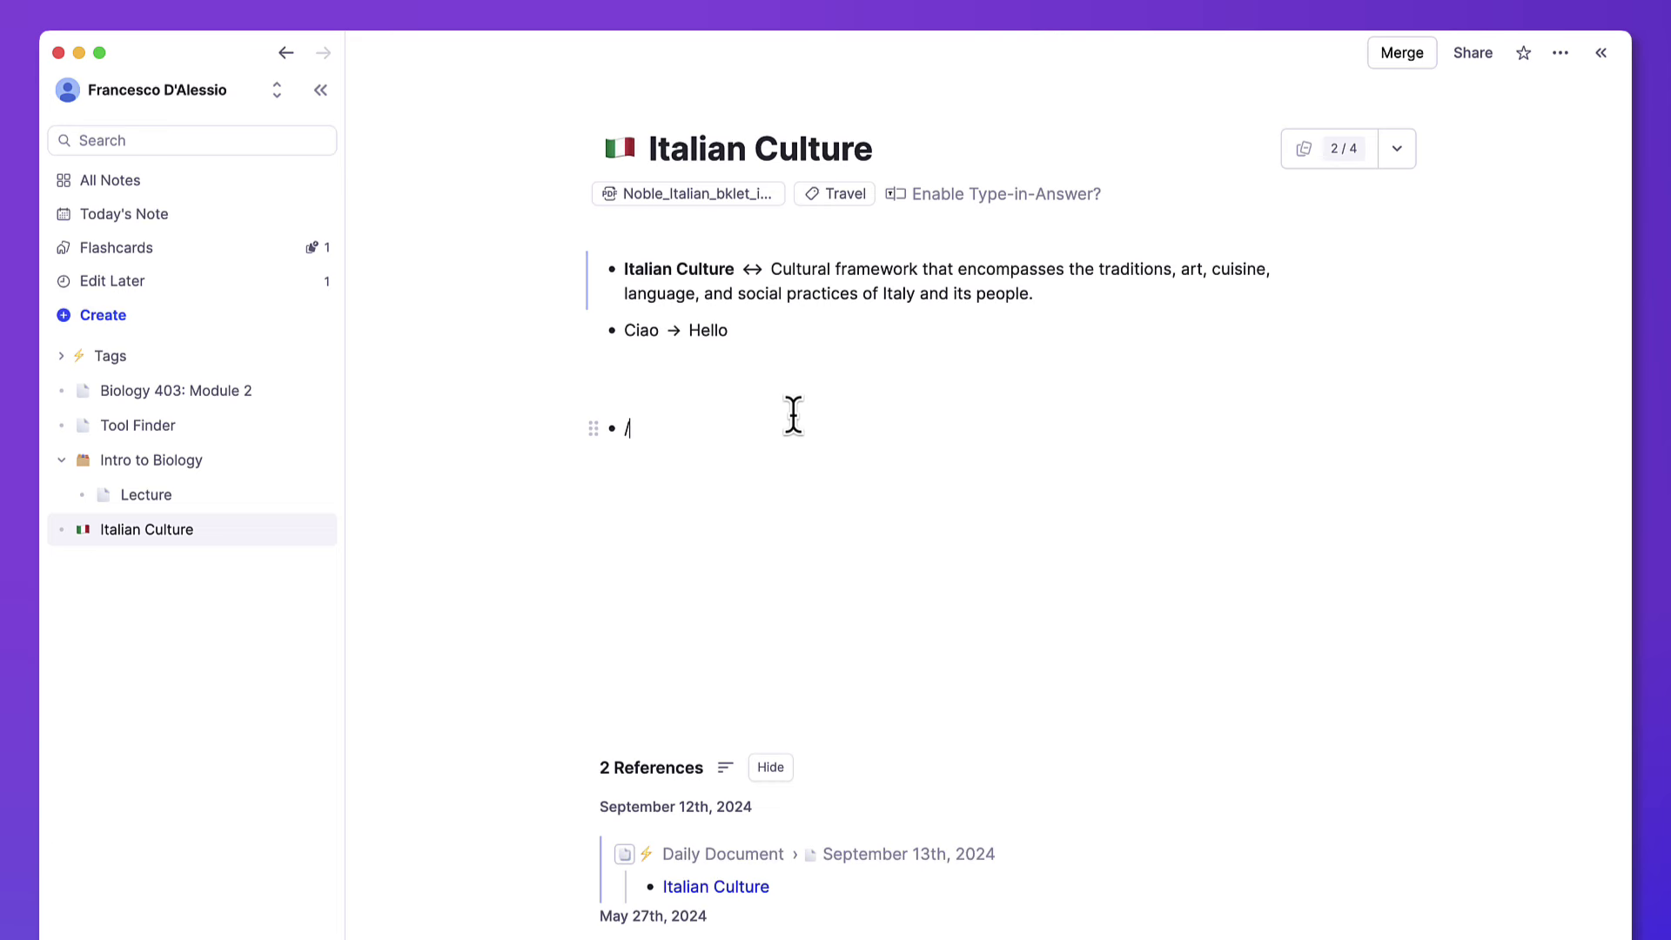
pyautogui.press('BackSpace')
pyautogui.write('/head')
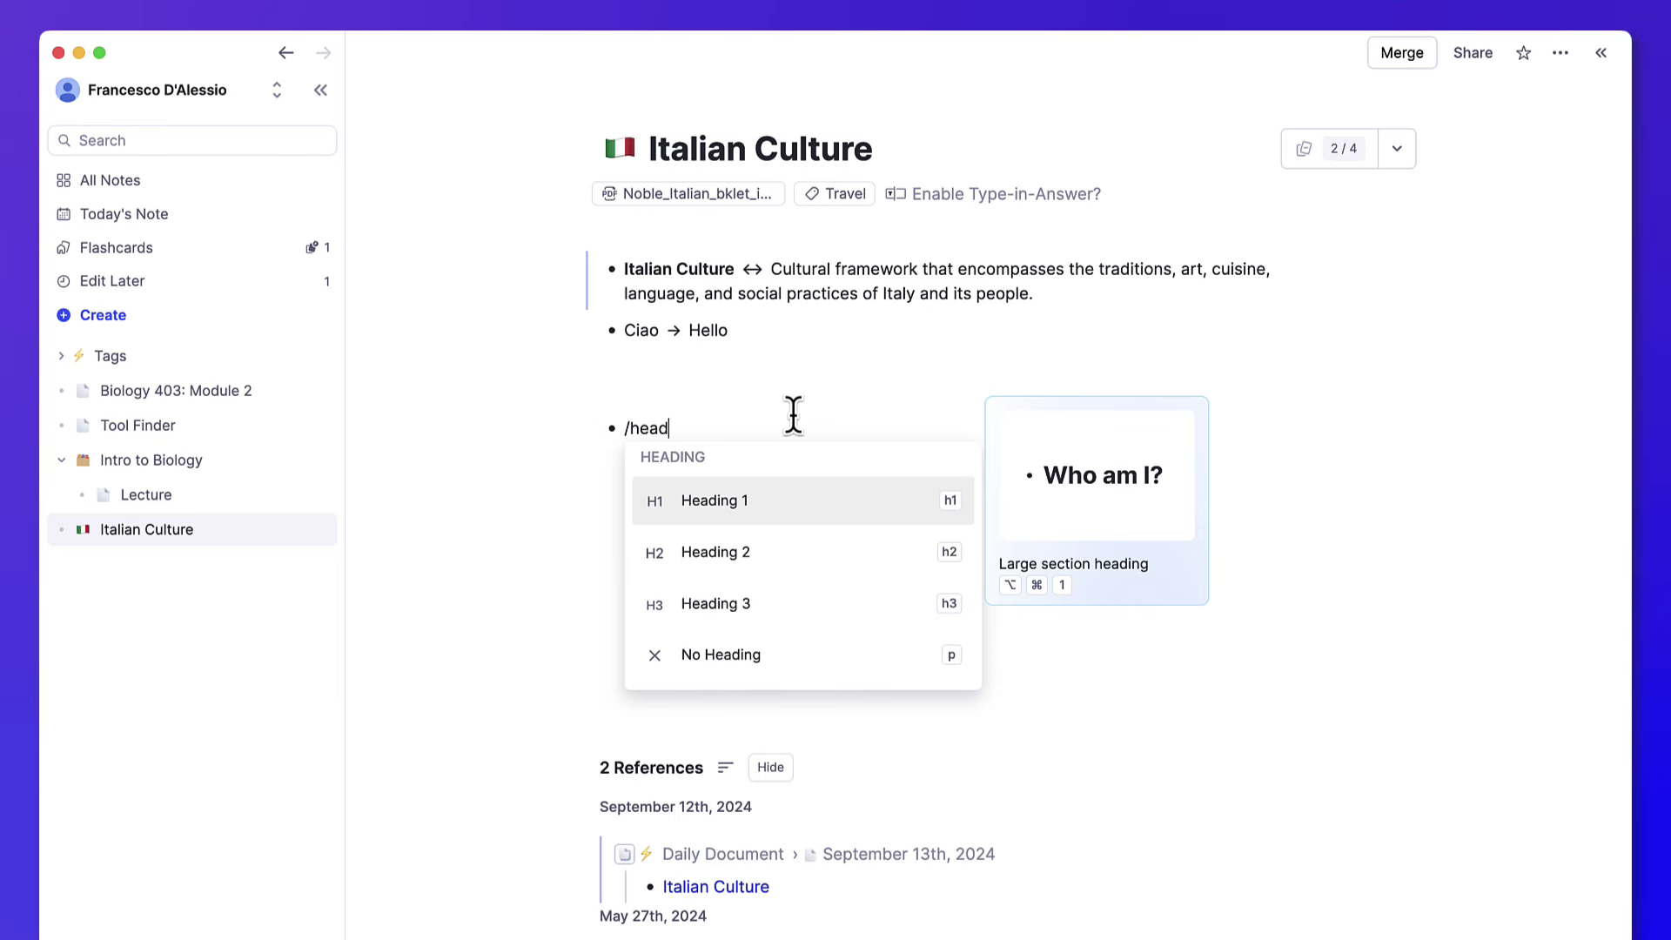
pyautogui.press('BackSpace')
pyautogui.press('BackSpace')
pyautogui.press('BackSpace')
pyautogui.press('BackSpace')
pyautogui.press('BackSpace')
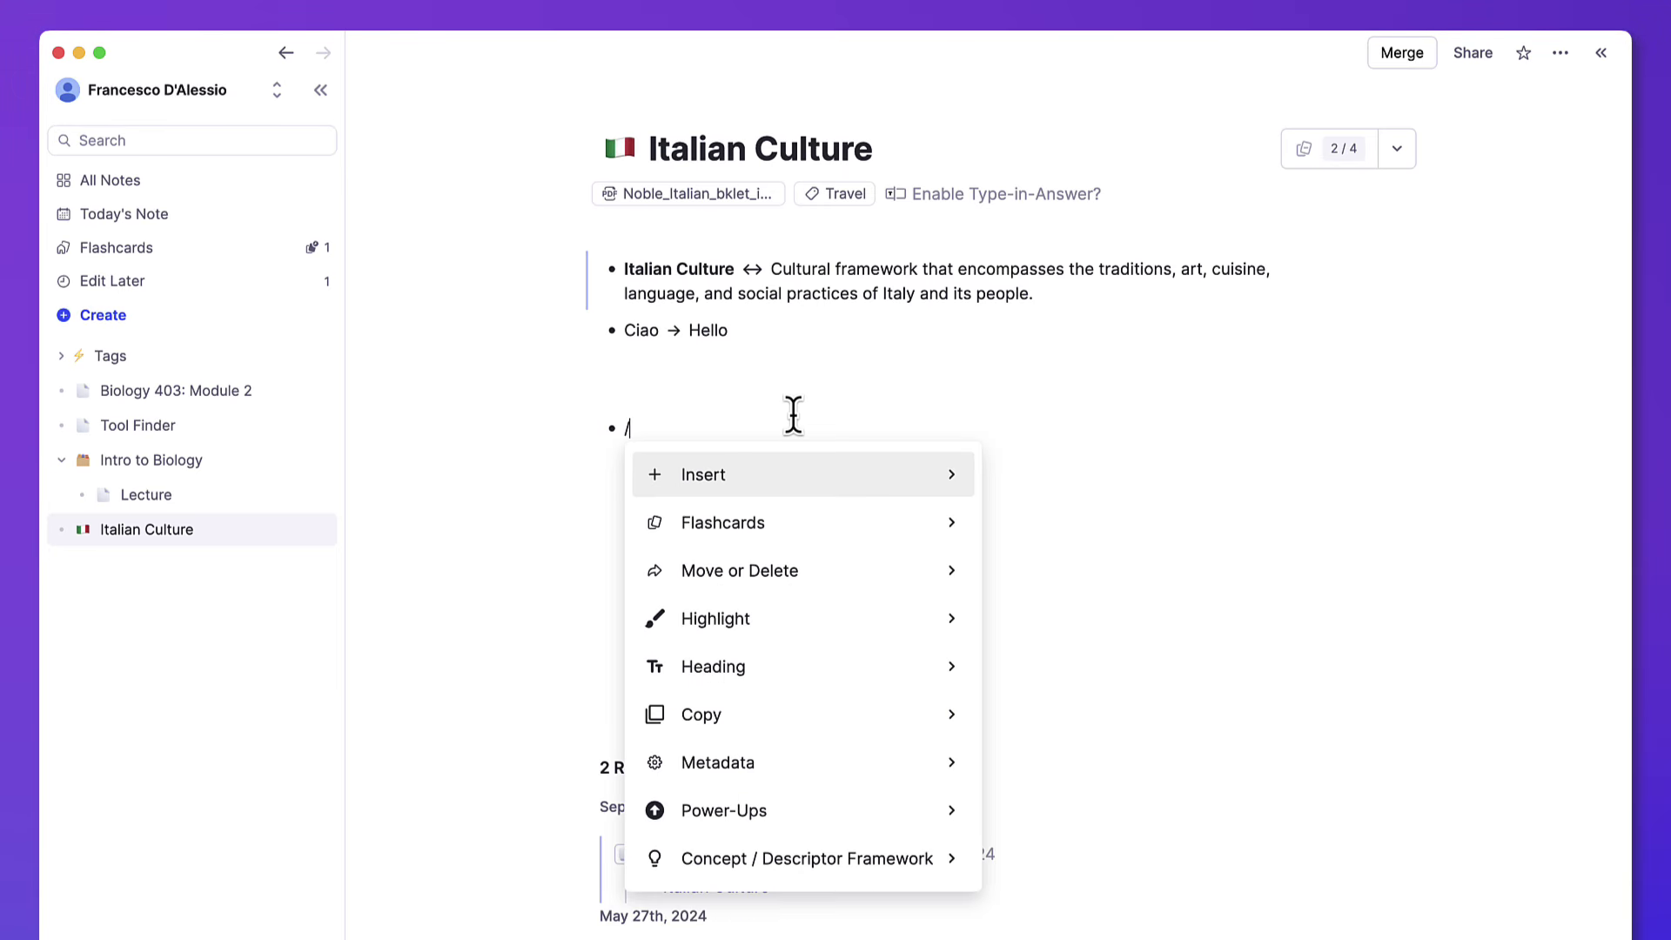
pyautogui.write('#')
pyautogui.press('BackSpace')
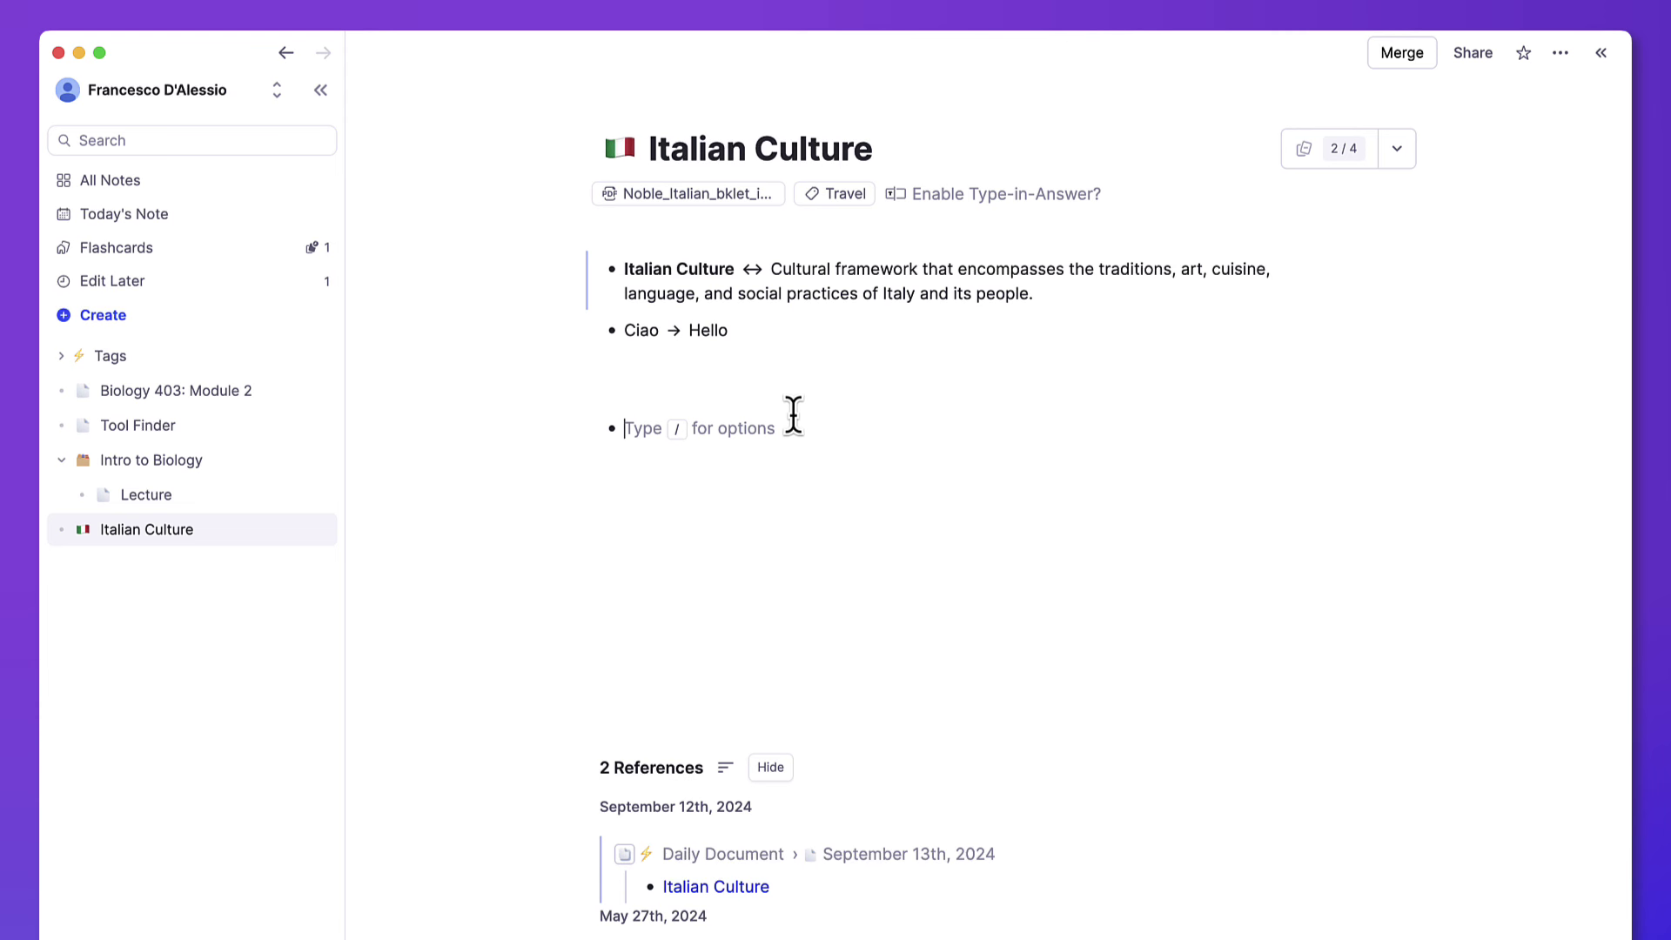
pyautogui.write('#')
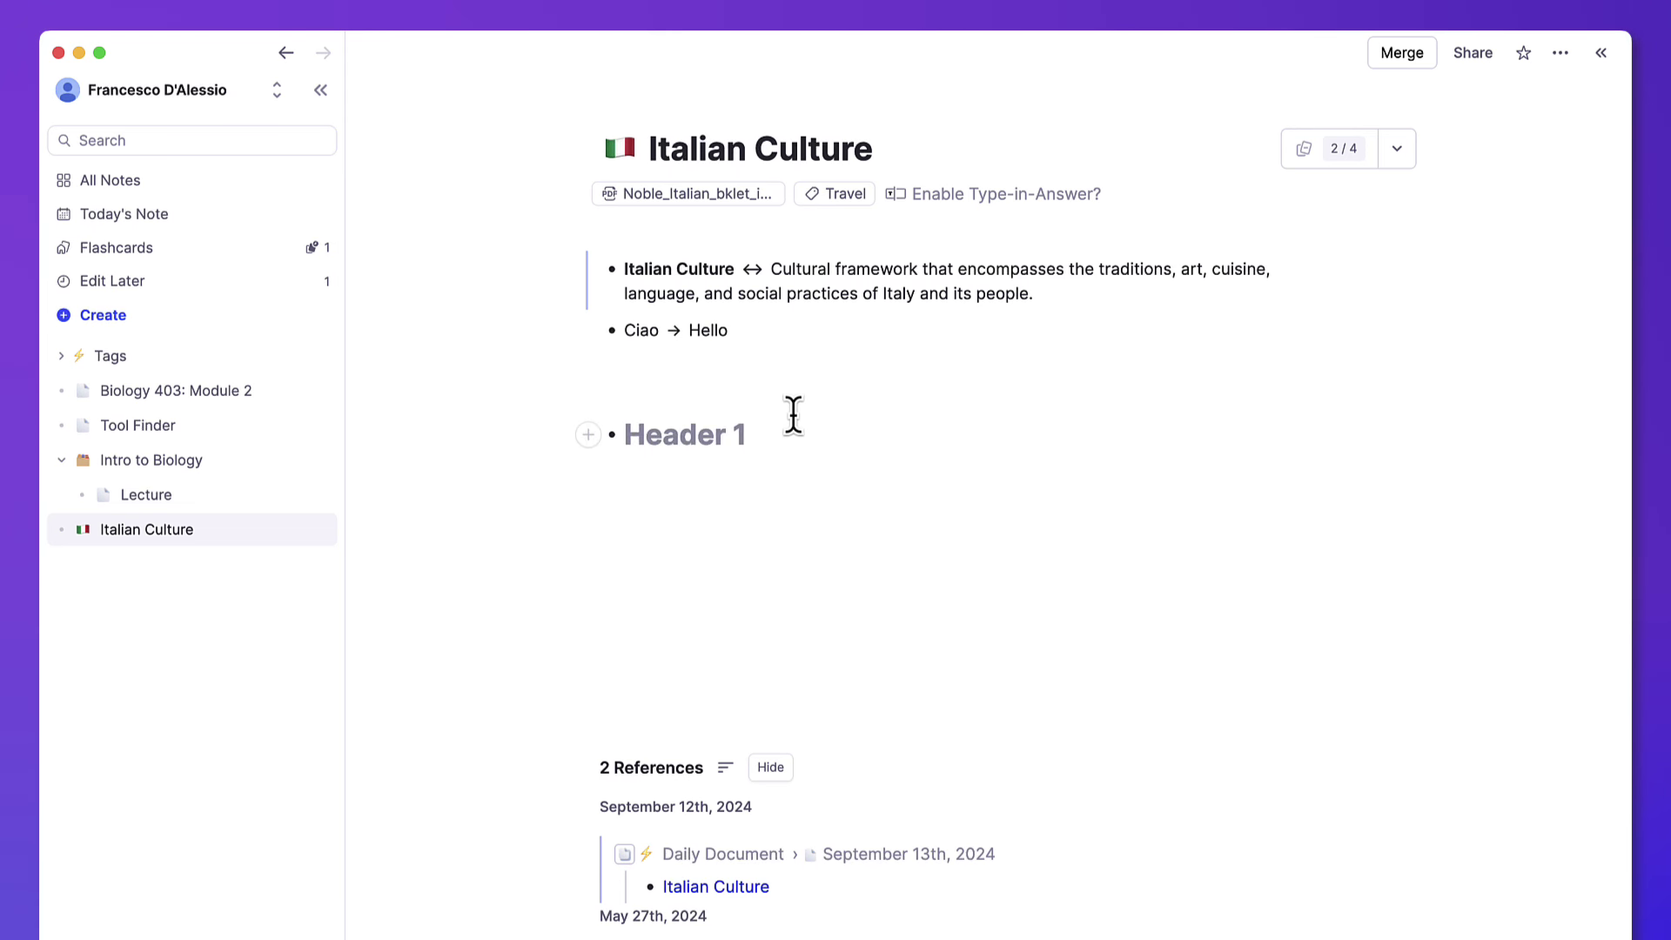
pyautogui.press('BackSpace')
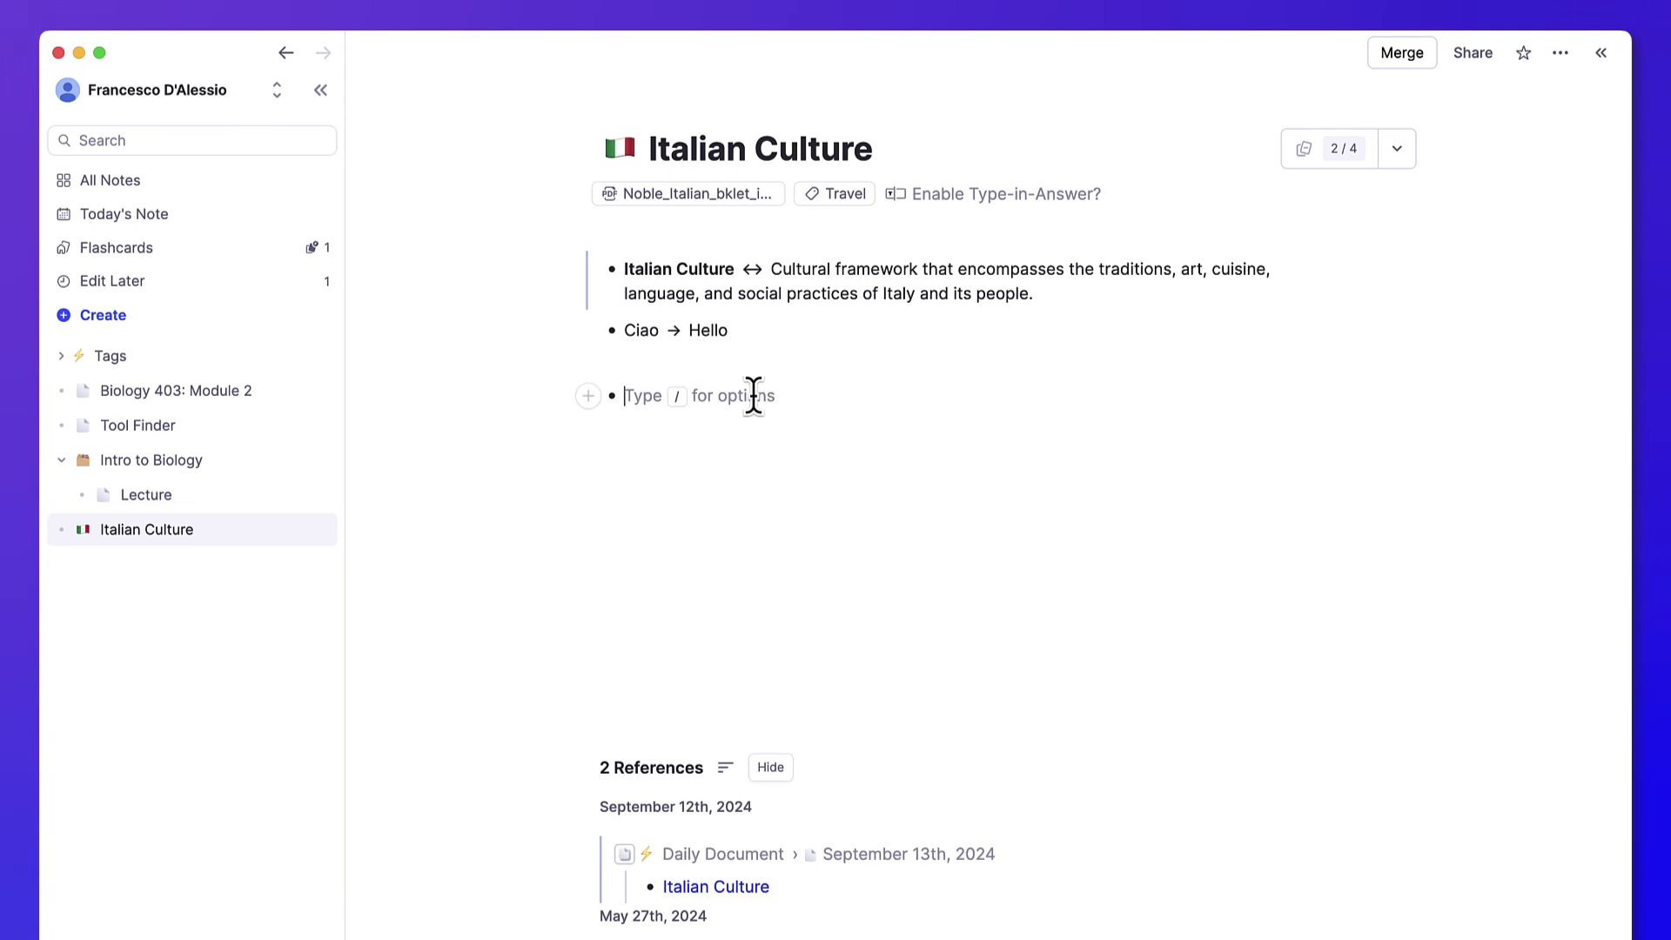
# - Make an unchecked to-do 'Task' with '[] Task', then show the flashcard practice options
pyautogui.click(588, 395)
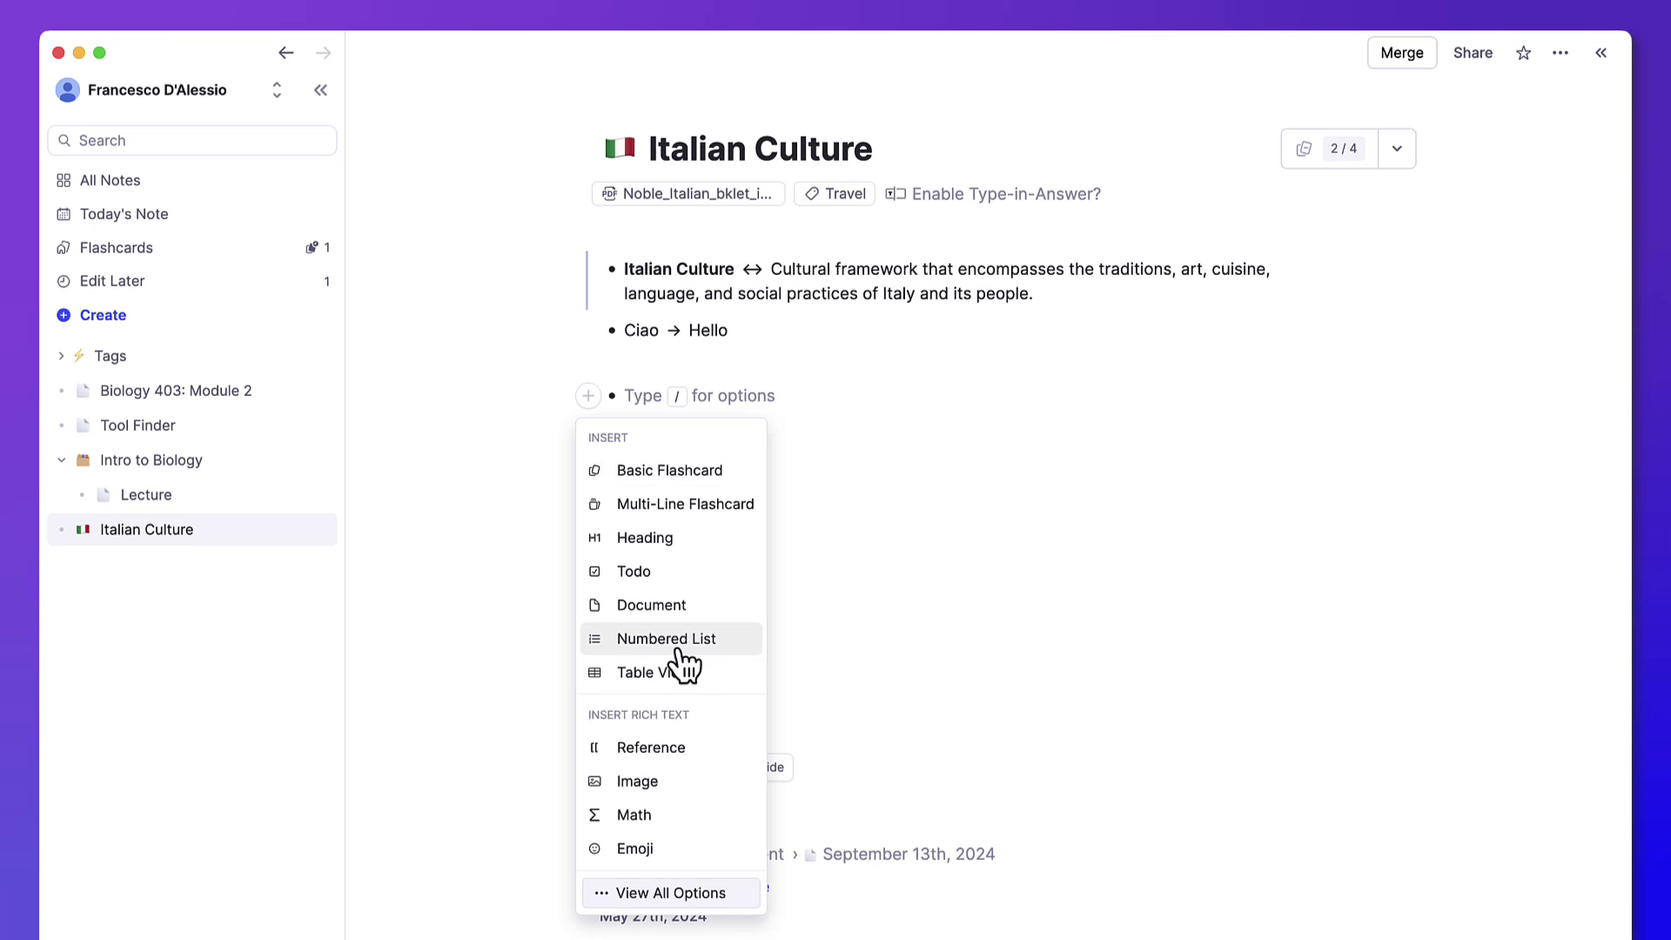
pyautogui.click(850, 518)
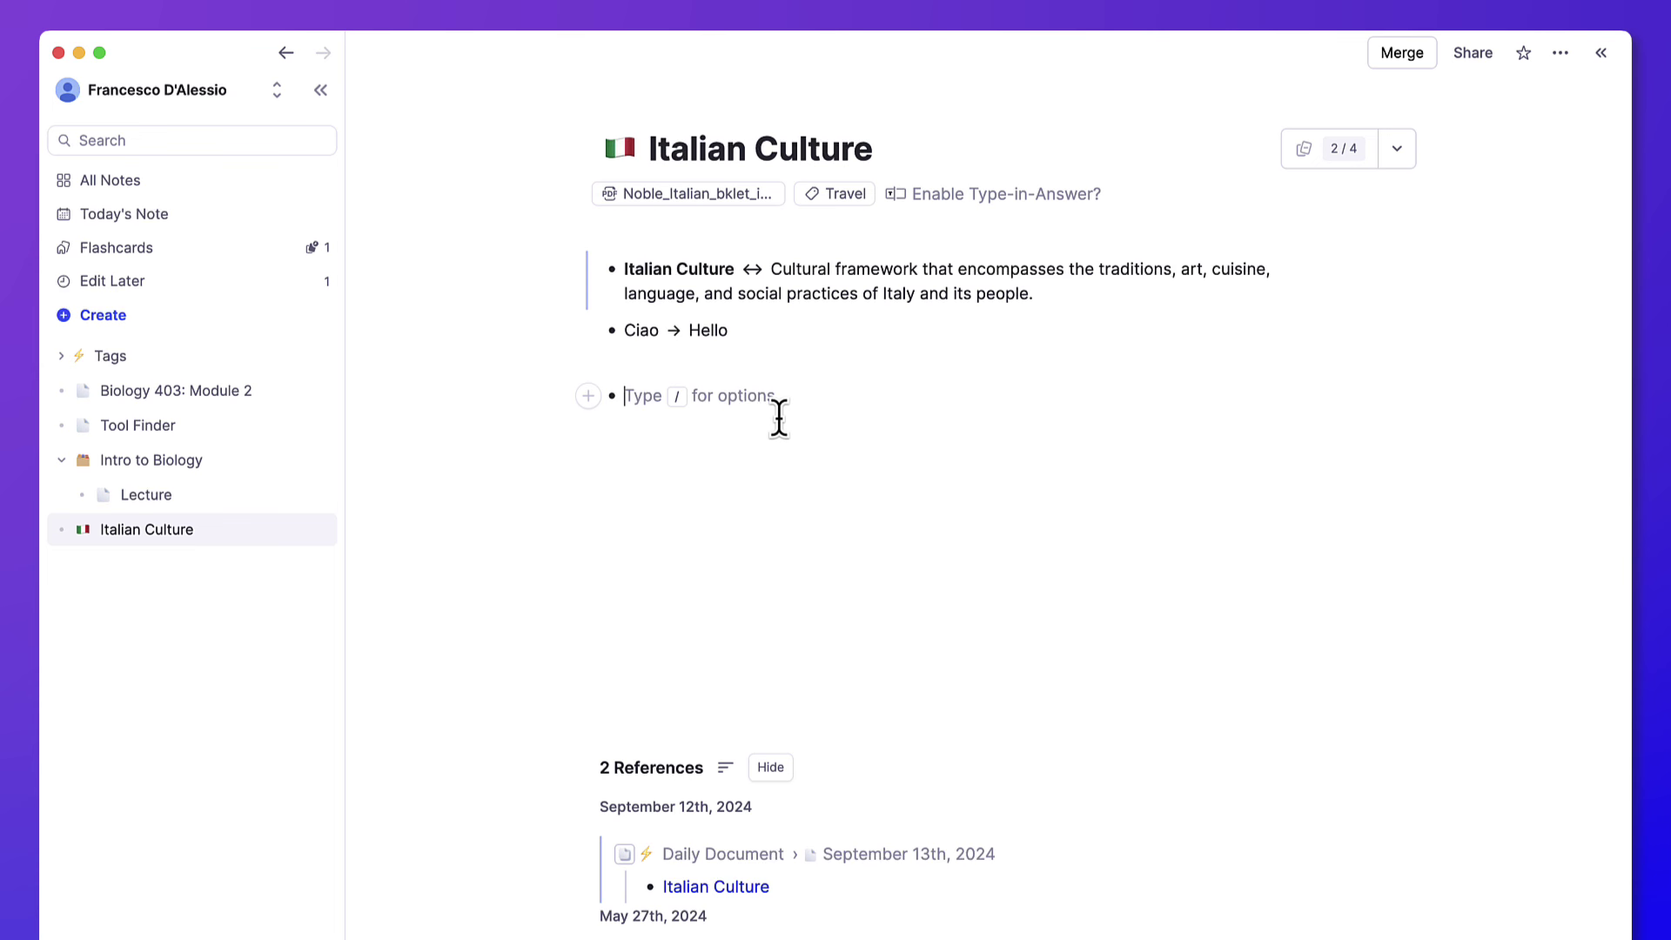
pyautogui.write('[] ')
pyautogui.write('T')
pyautogui.write('ask')
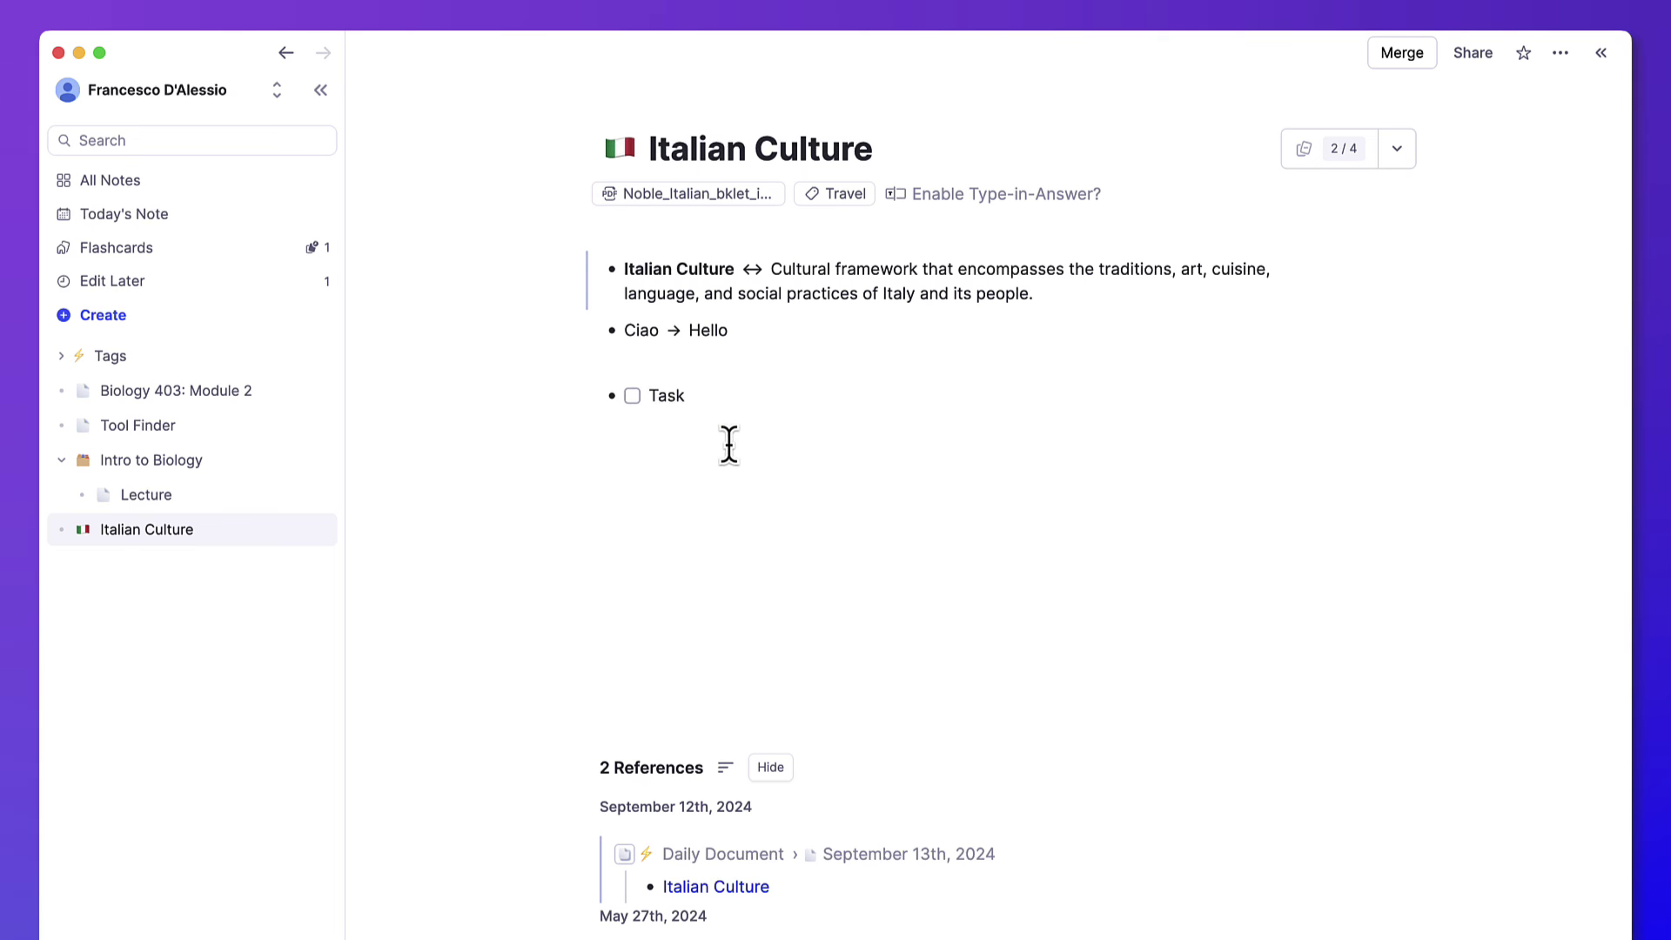
pyautogui.click(632, 395)
pyautogui.click(632, 396)
pyautogui.click(1397, 150)
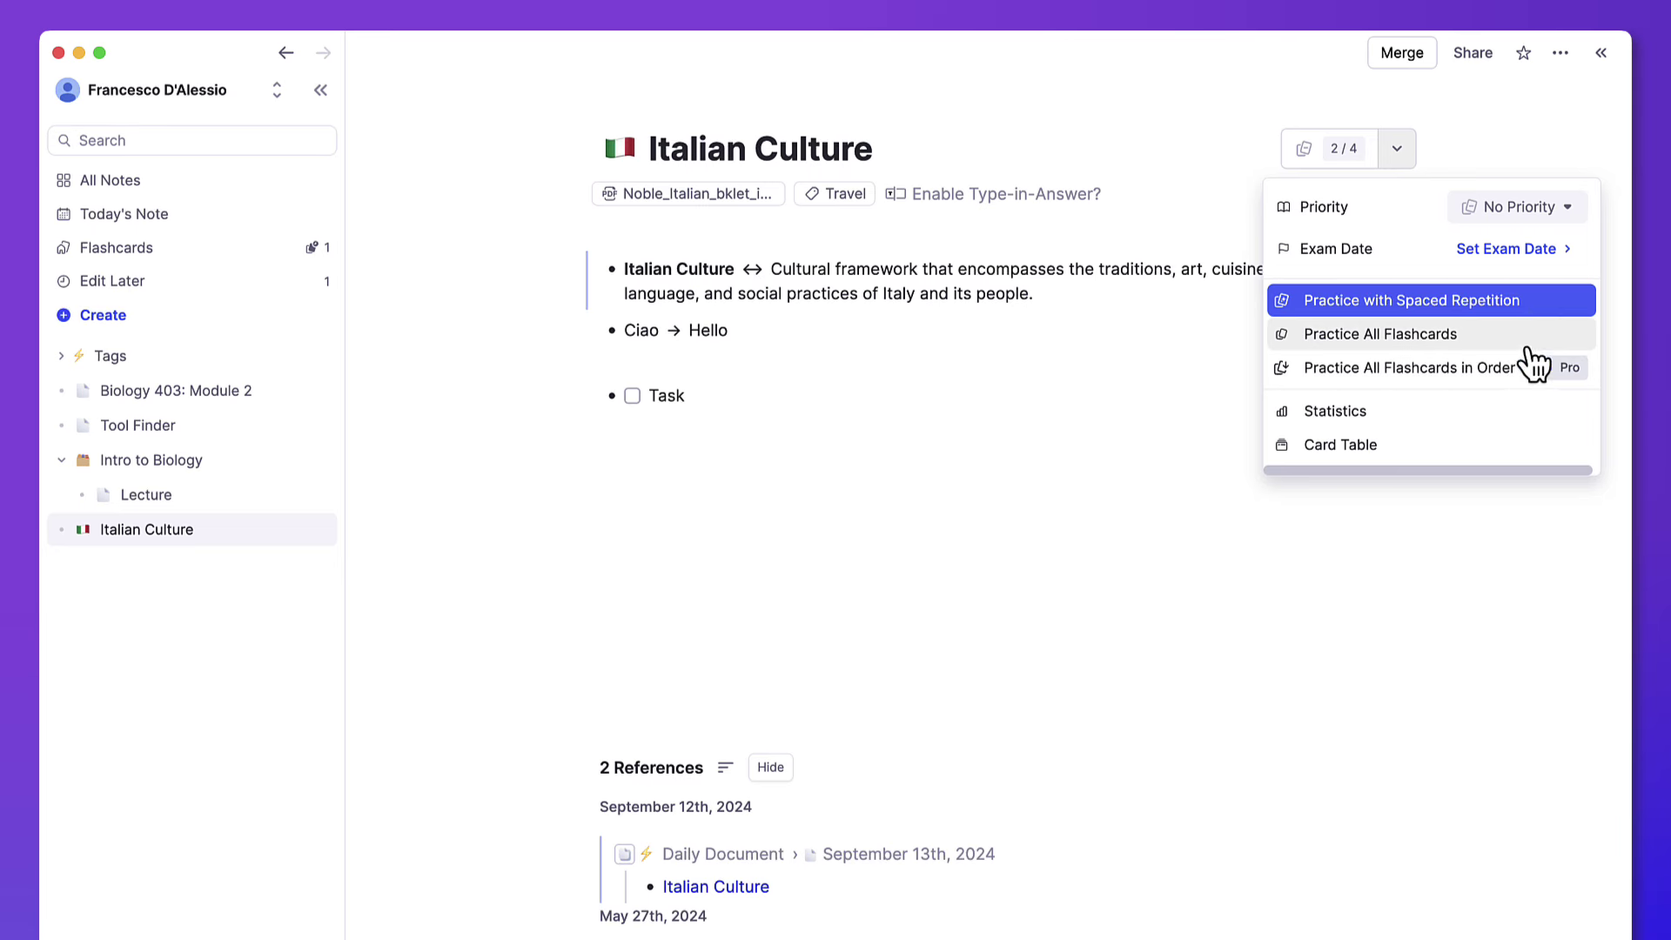
# - Try Set Exam Date and the Priority list, then open the Card Table of the four Italian Culture cards
pyautogui.click(1533, 251)
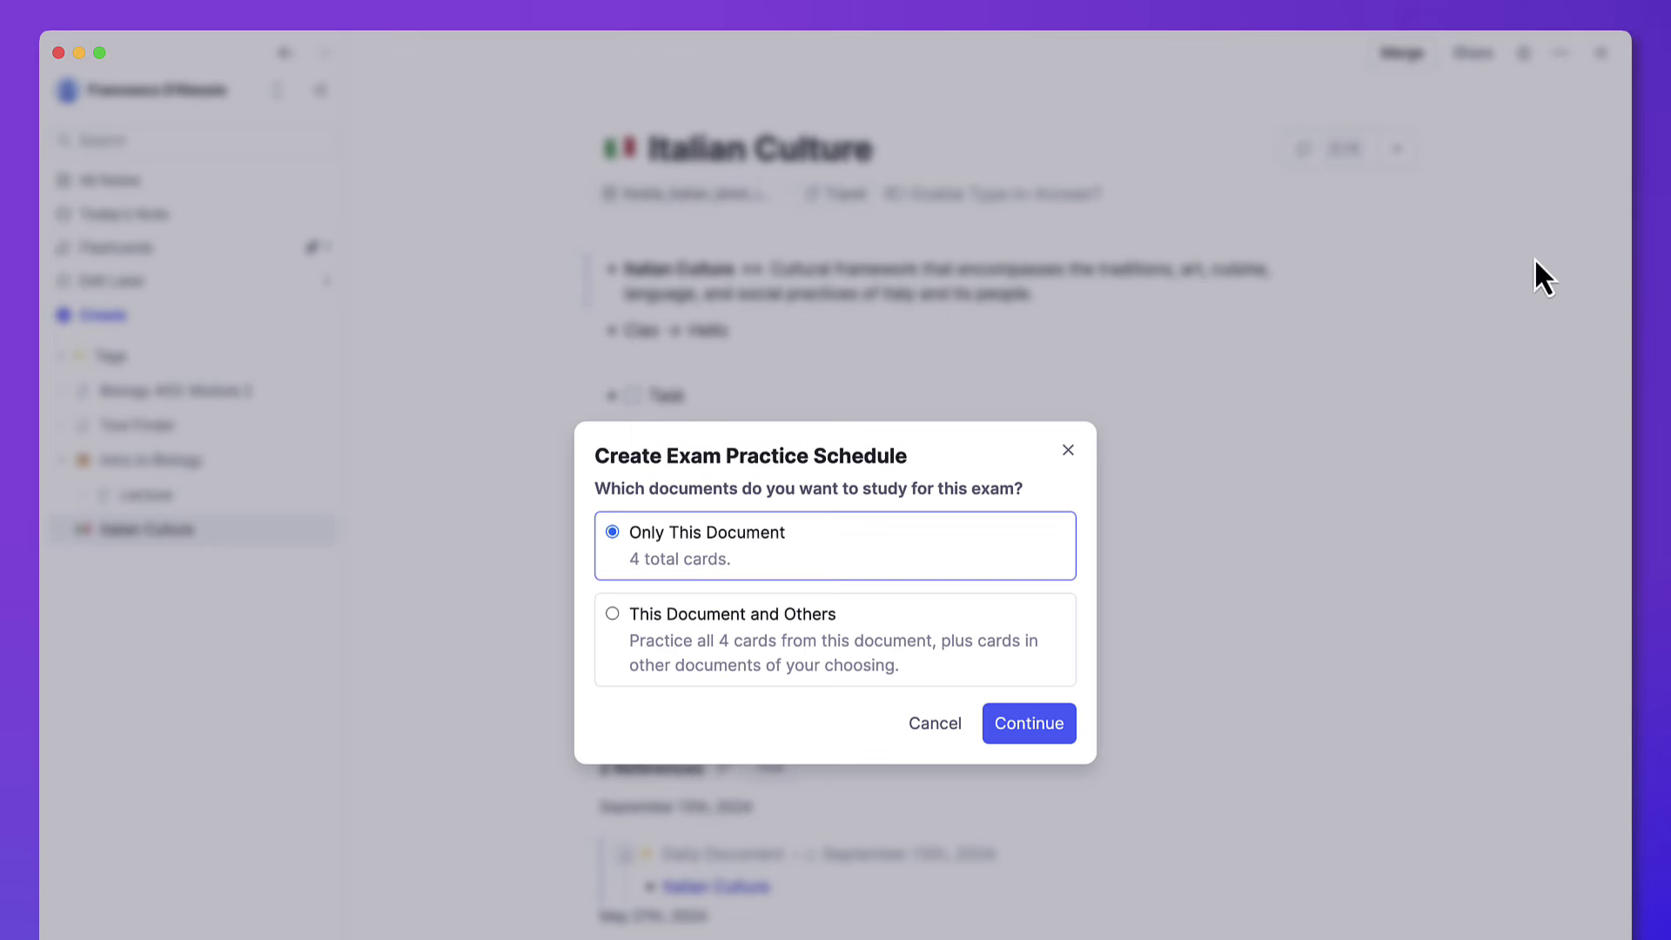
pyautogui.click(1063, 454)
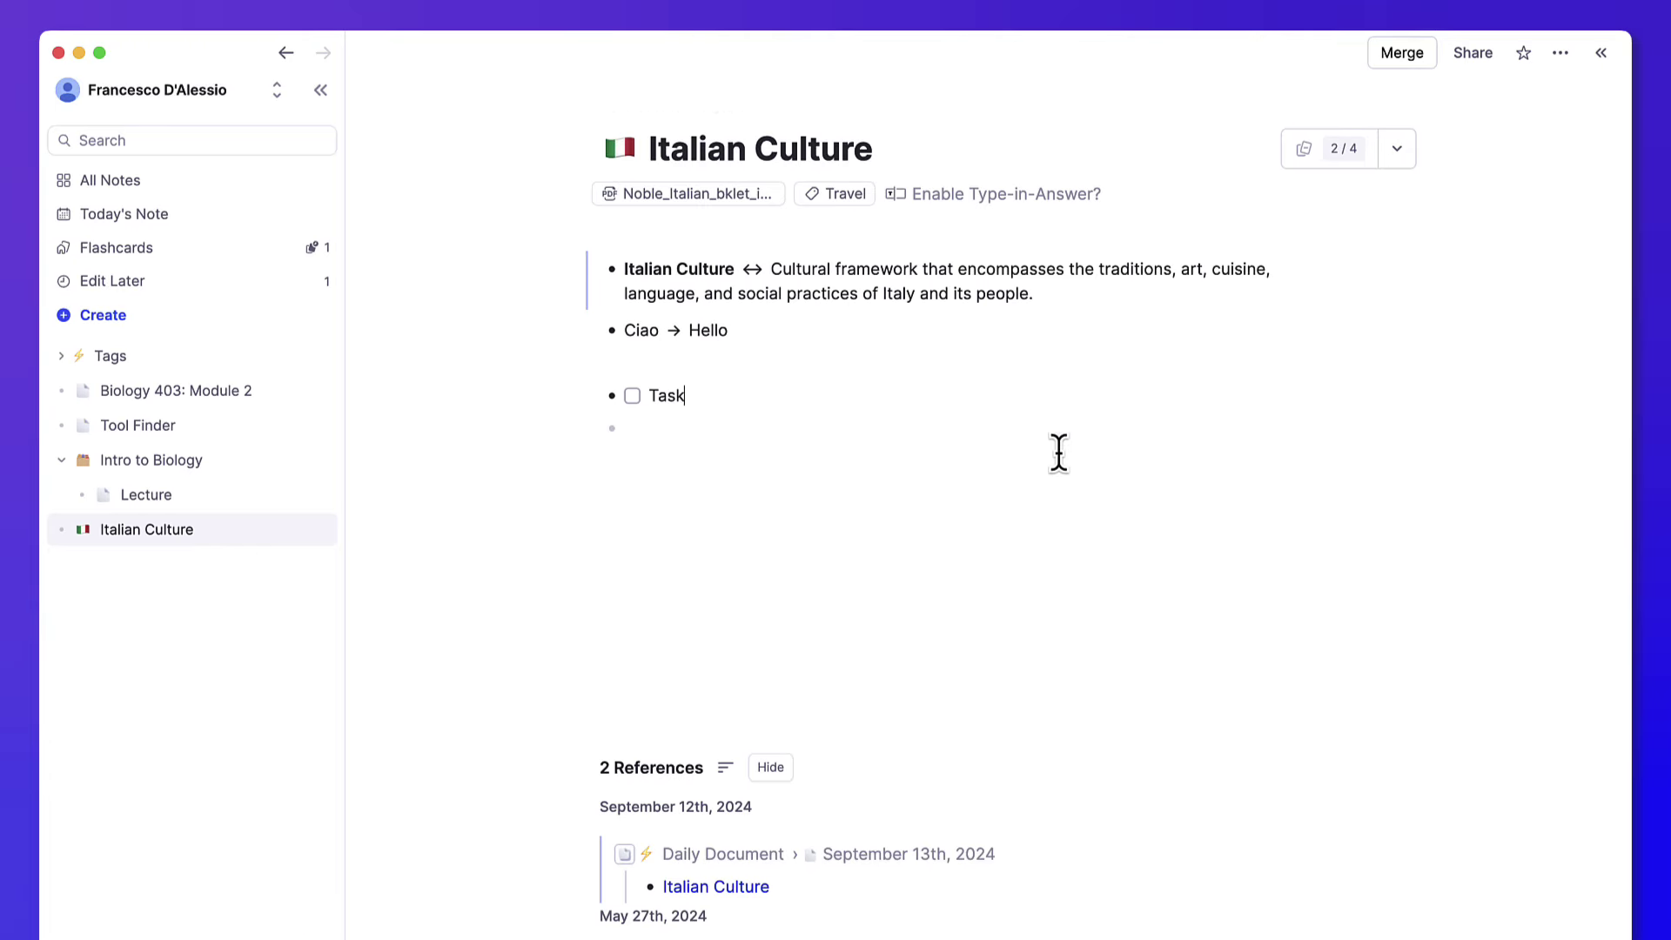
pyautogui.click(1398, 149)
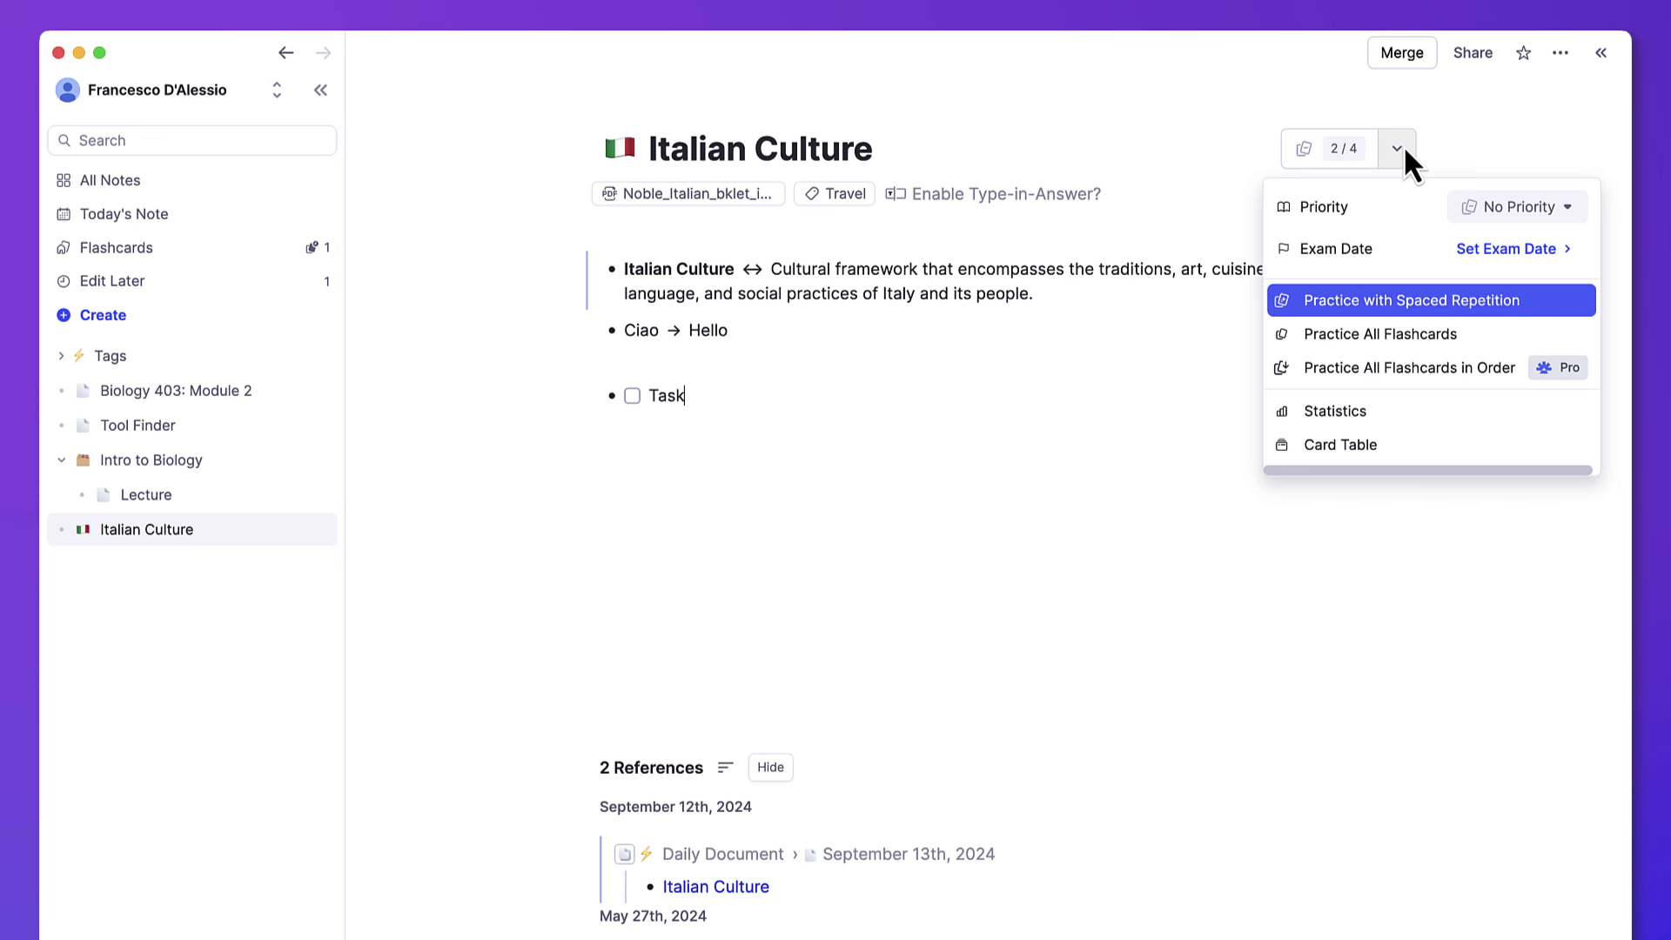
pyautogui.click(1549, 209)
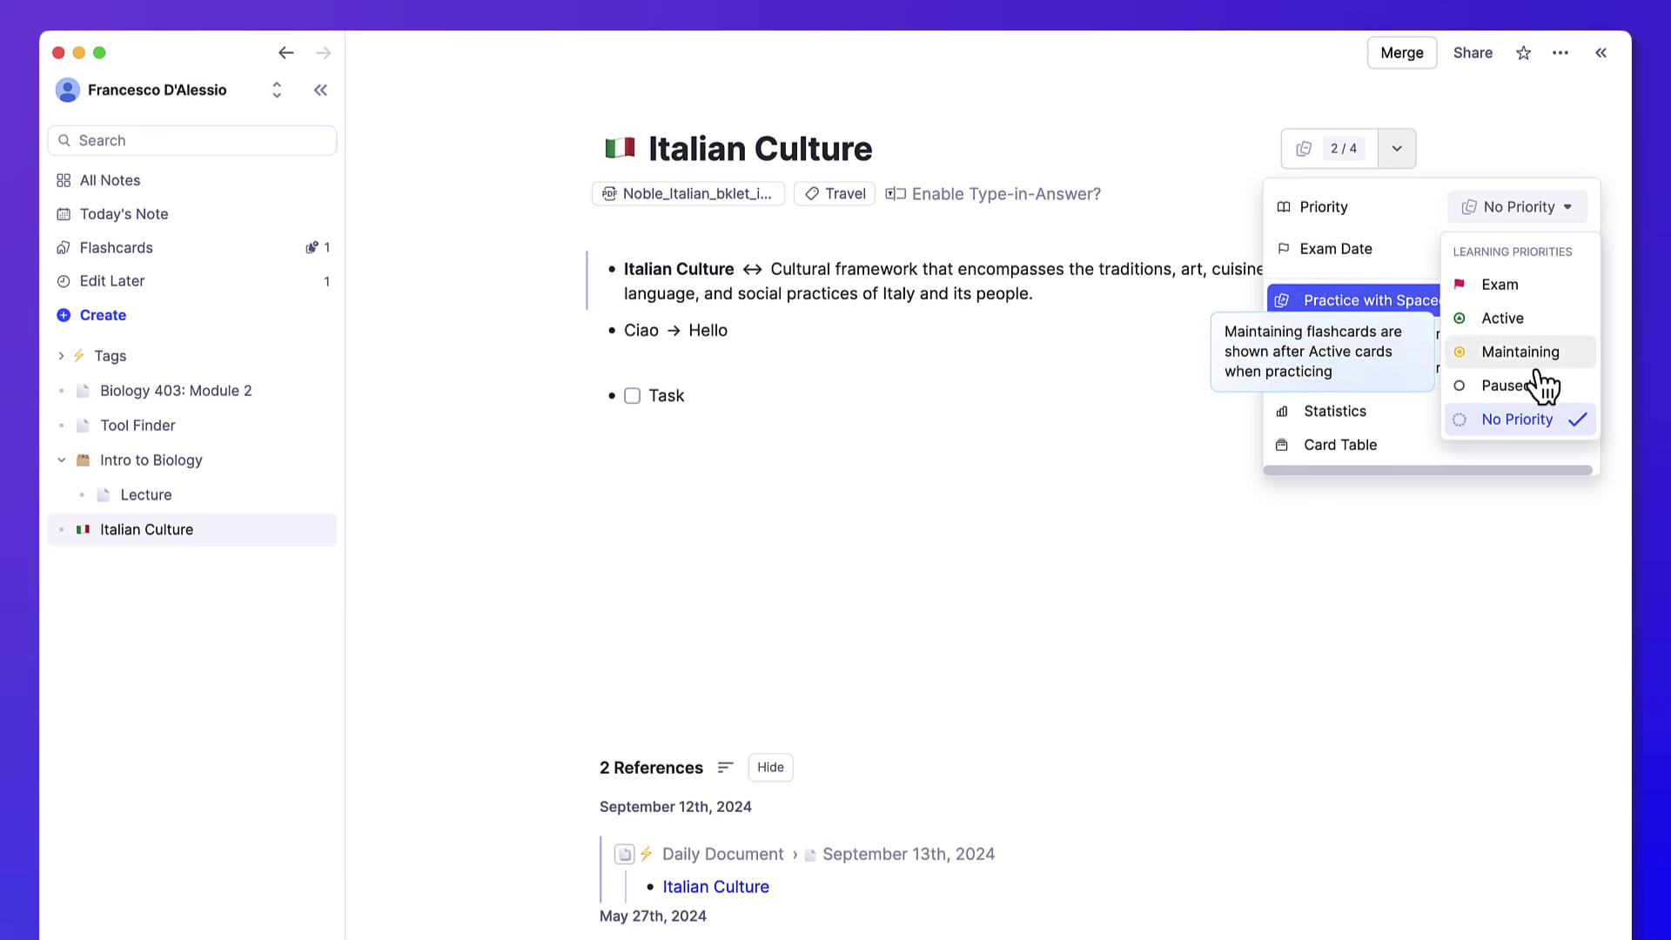
pyautogui.press('Escape')
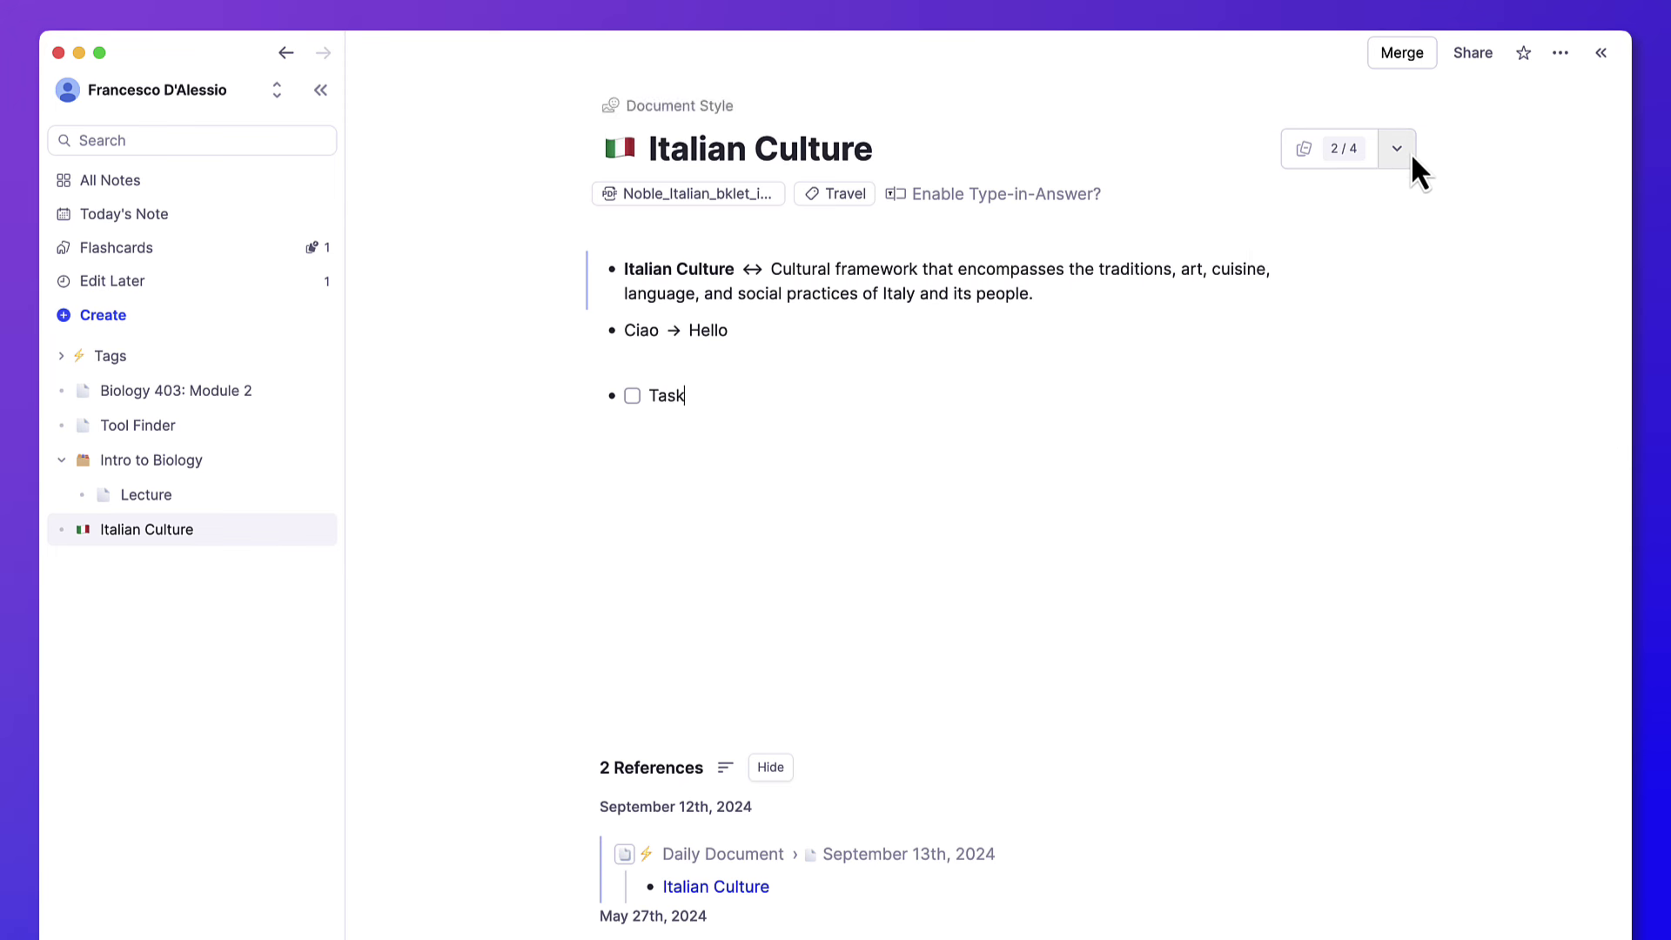
pyautogui.click(1397, 148)
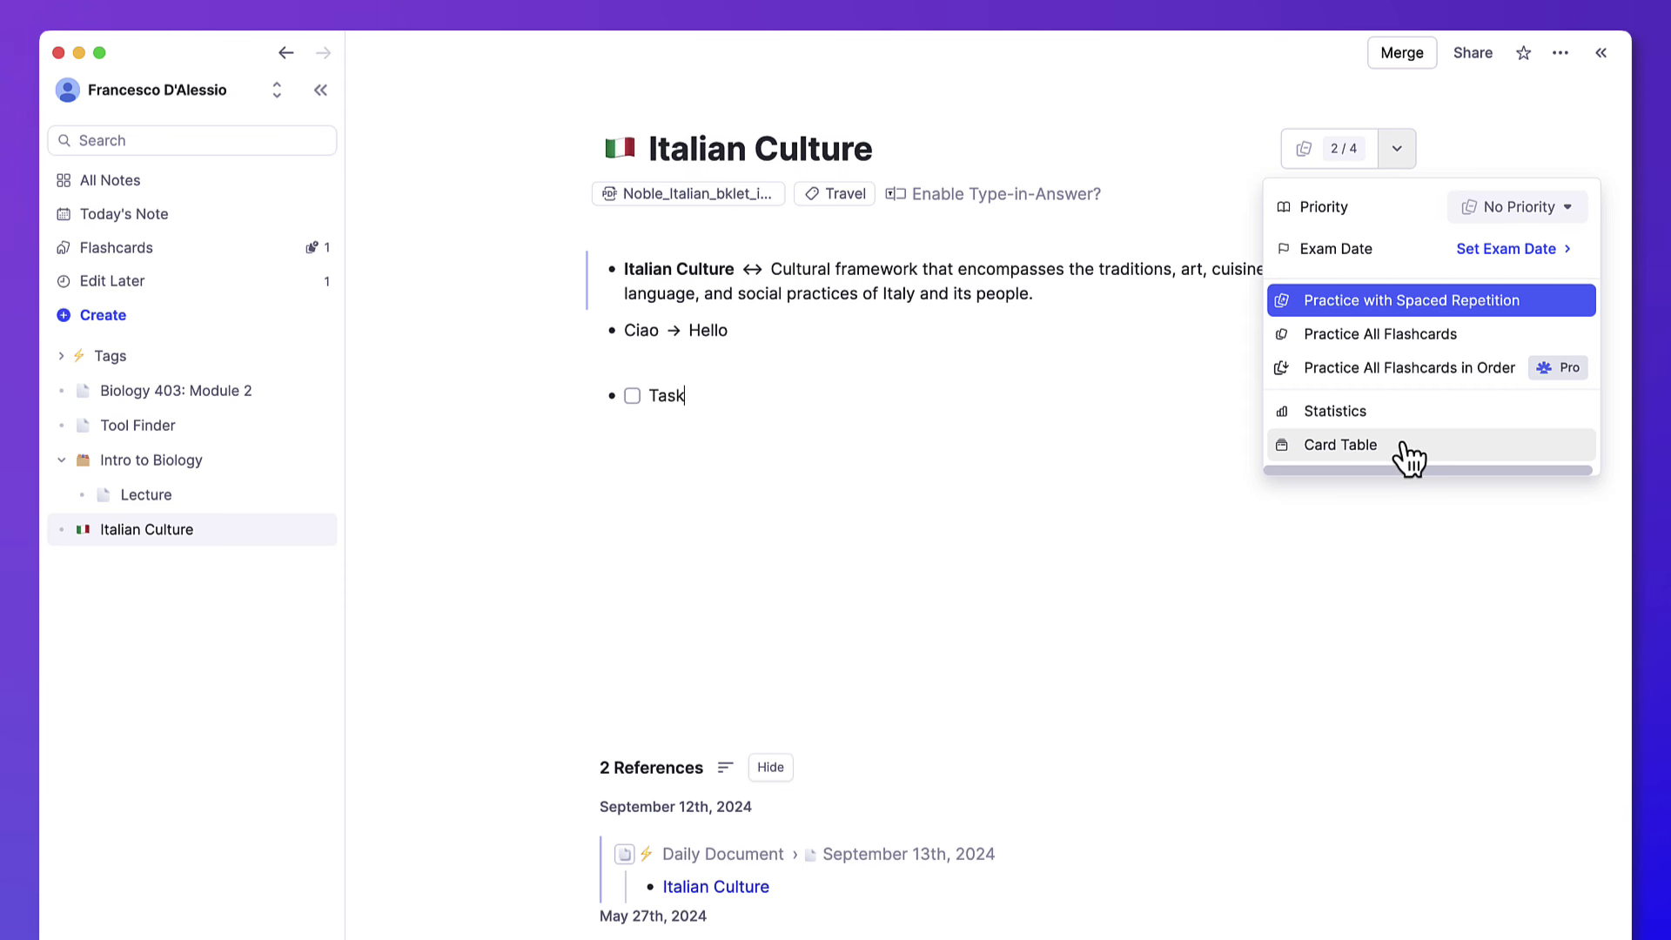
pyautogui.click(1371, 449)
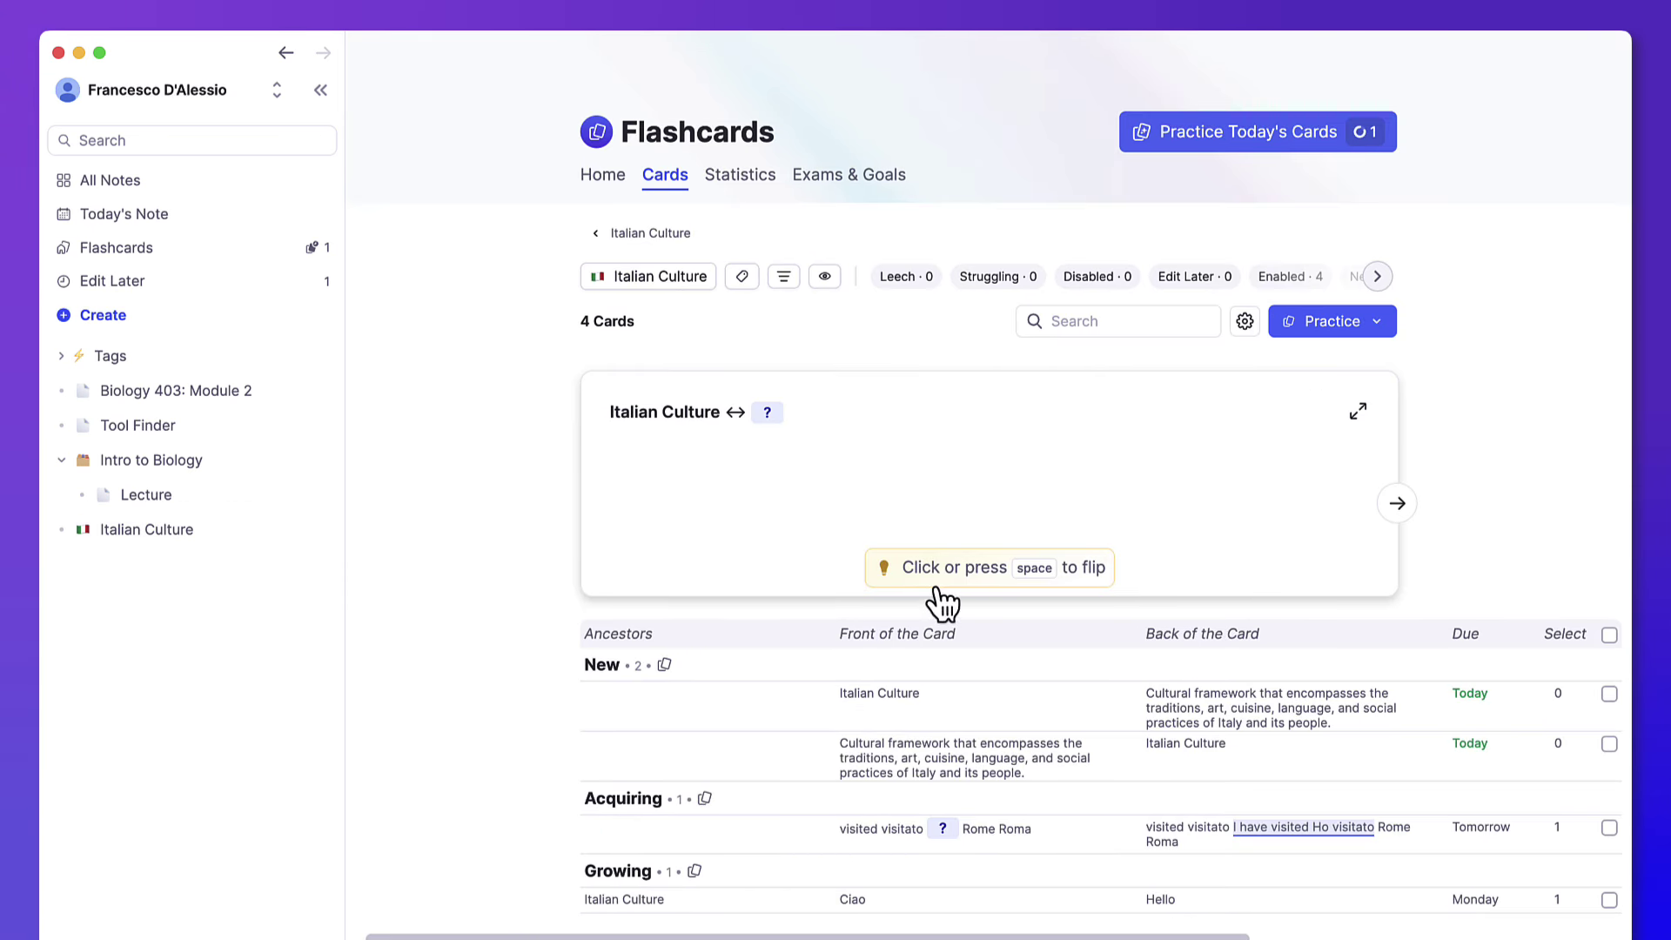
pyautogui.hscroll(5, 1138, 748)
pyautogui.hscroll(-5, 1137, 748)
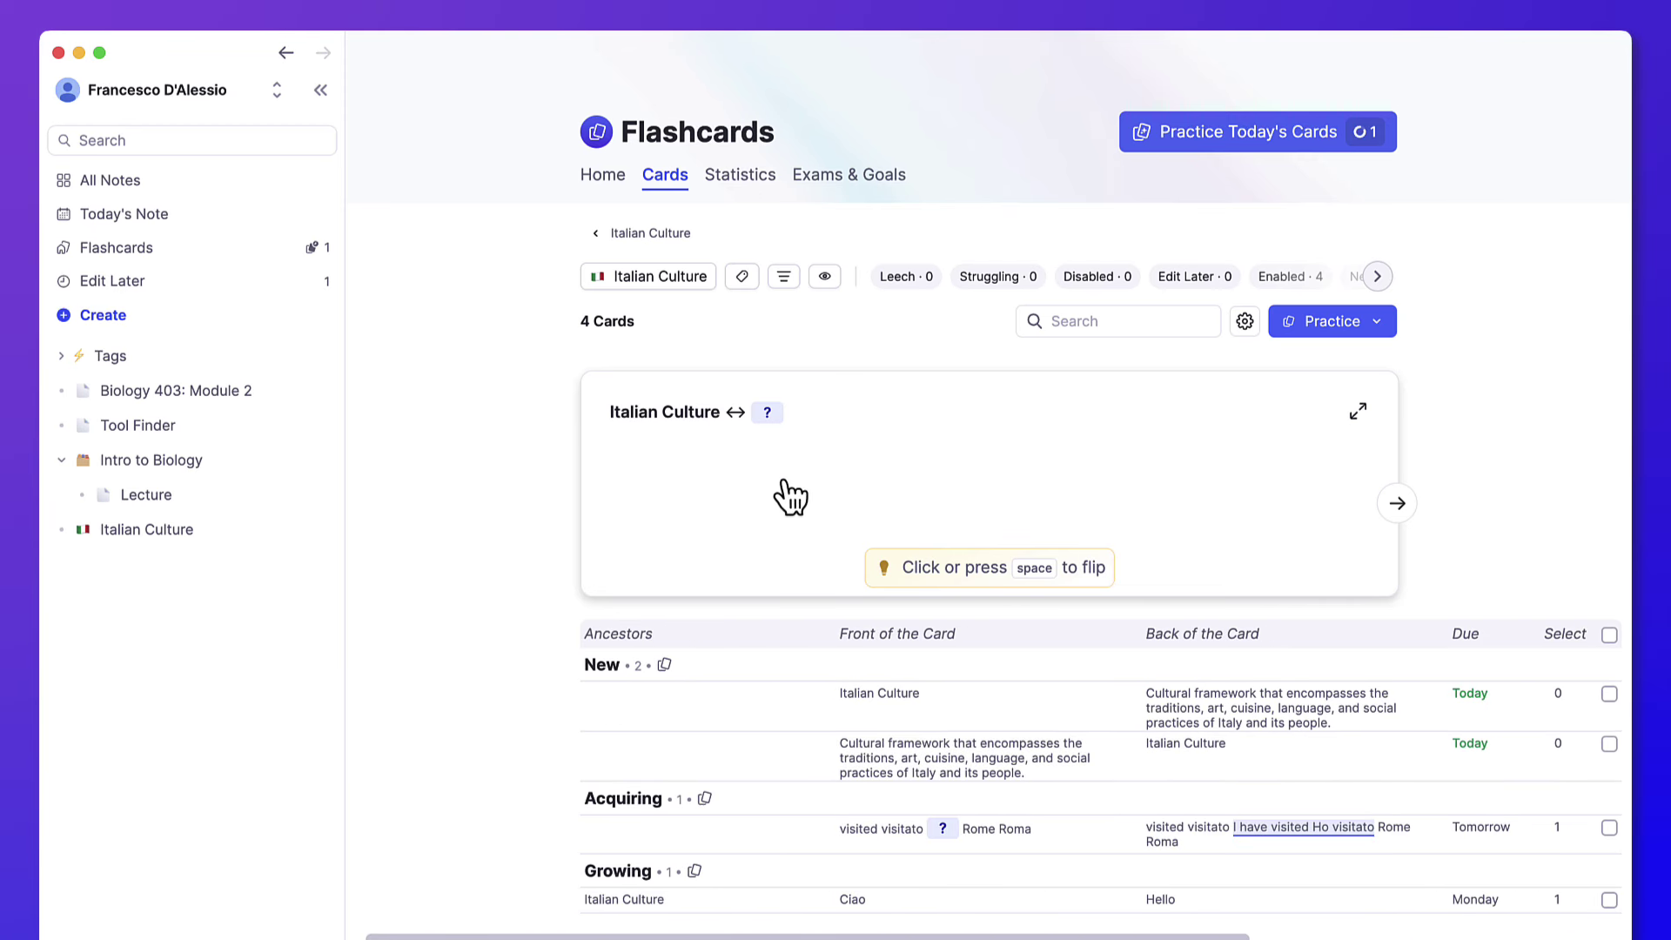
pyautogui.click(783, 276)
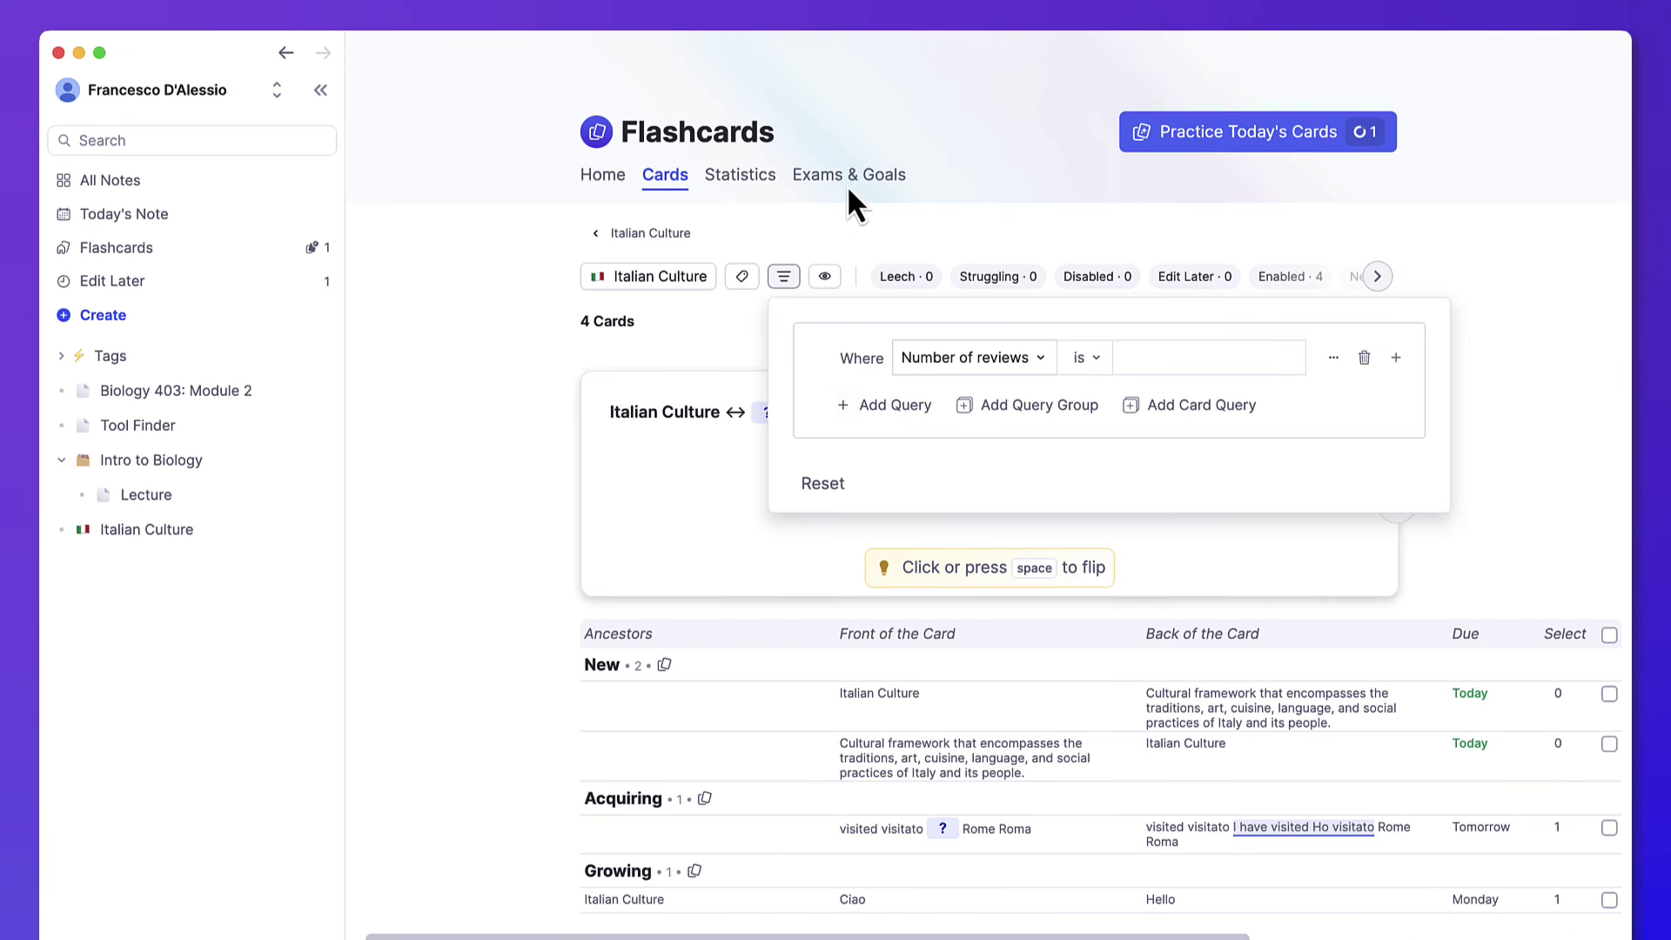
pyautogui.click(744, 278)
pyautogui.click(744, 279)
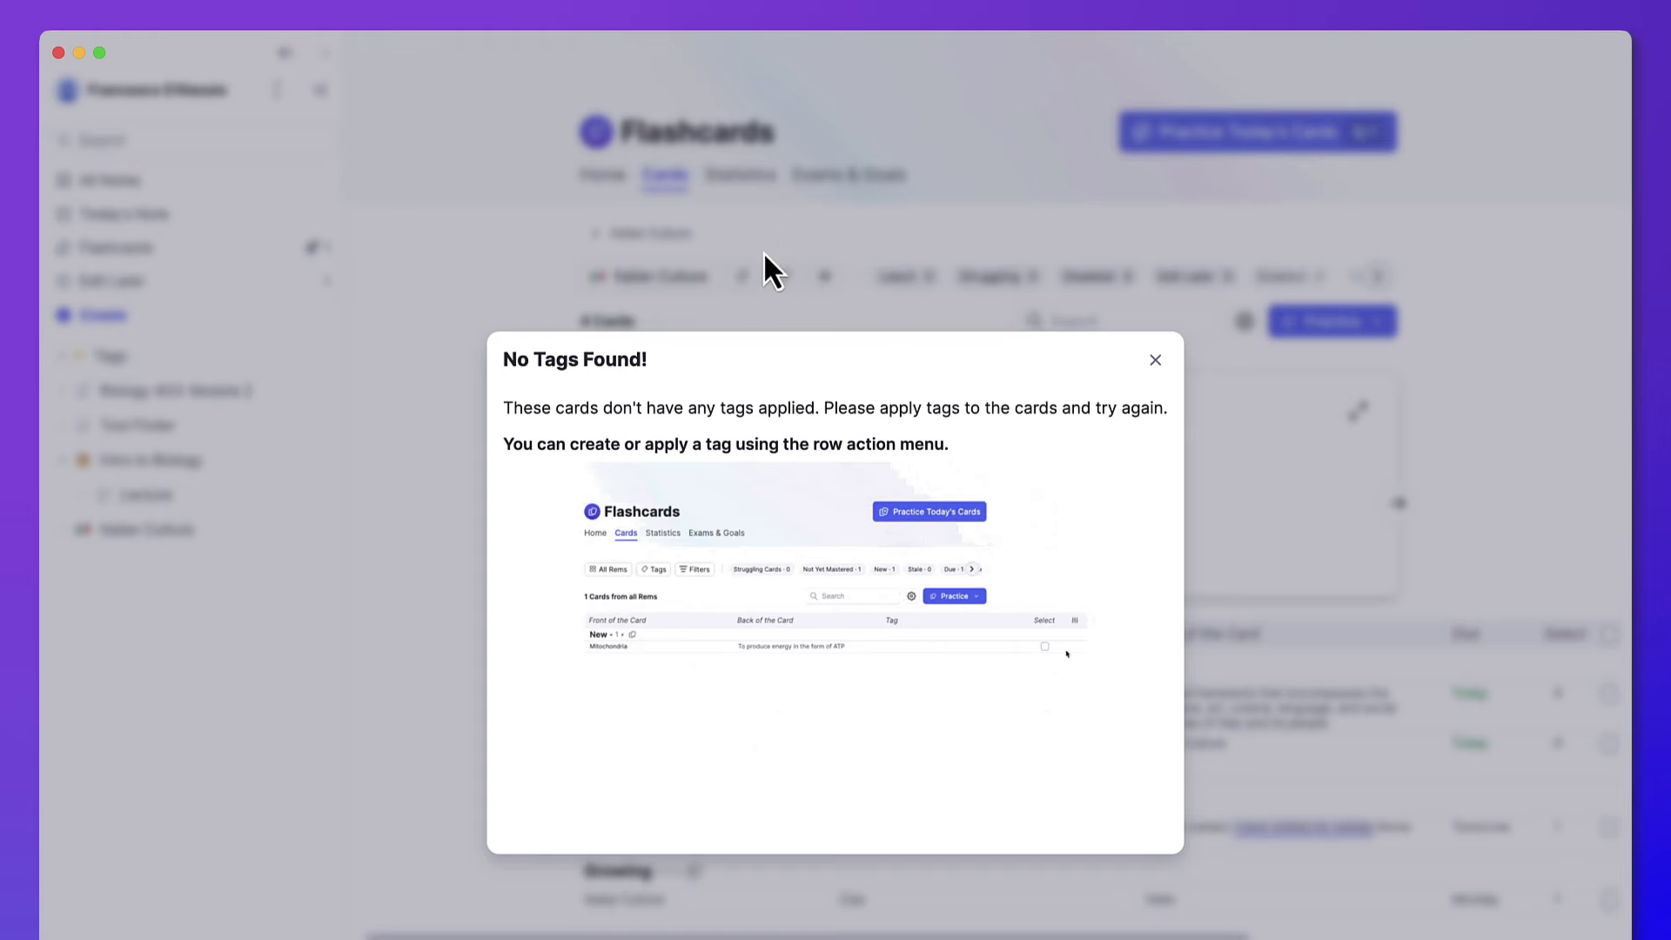
pyautogui.click(828, 227)
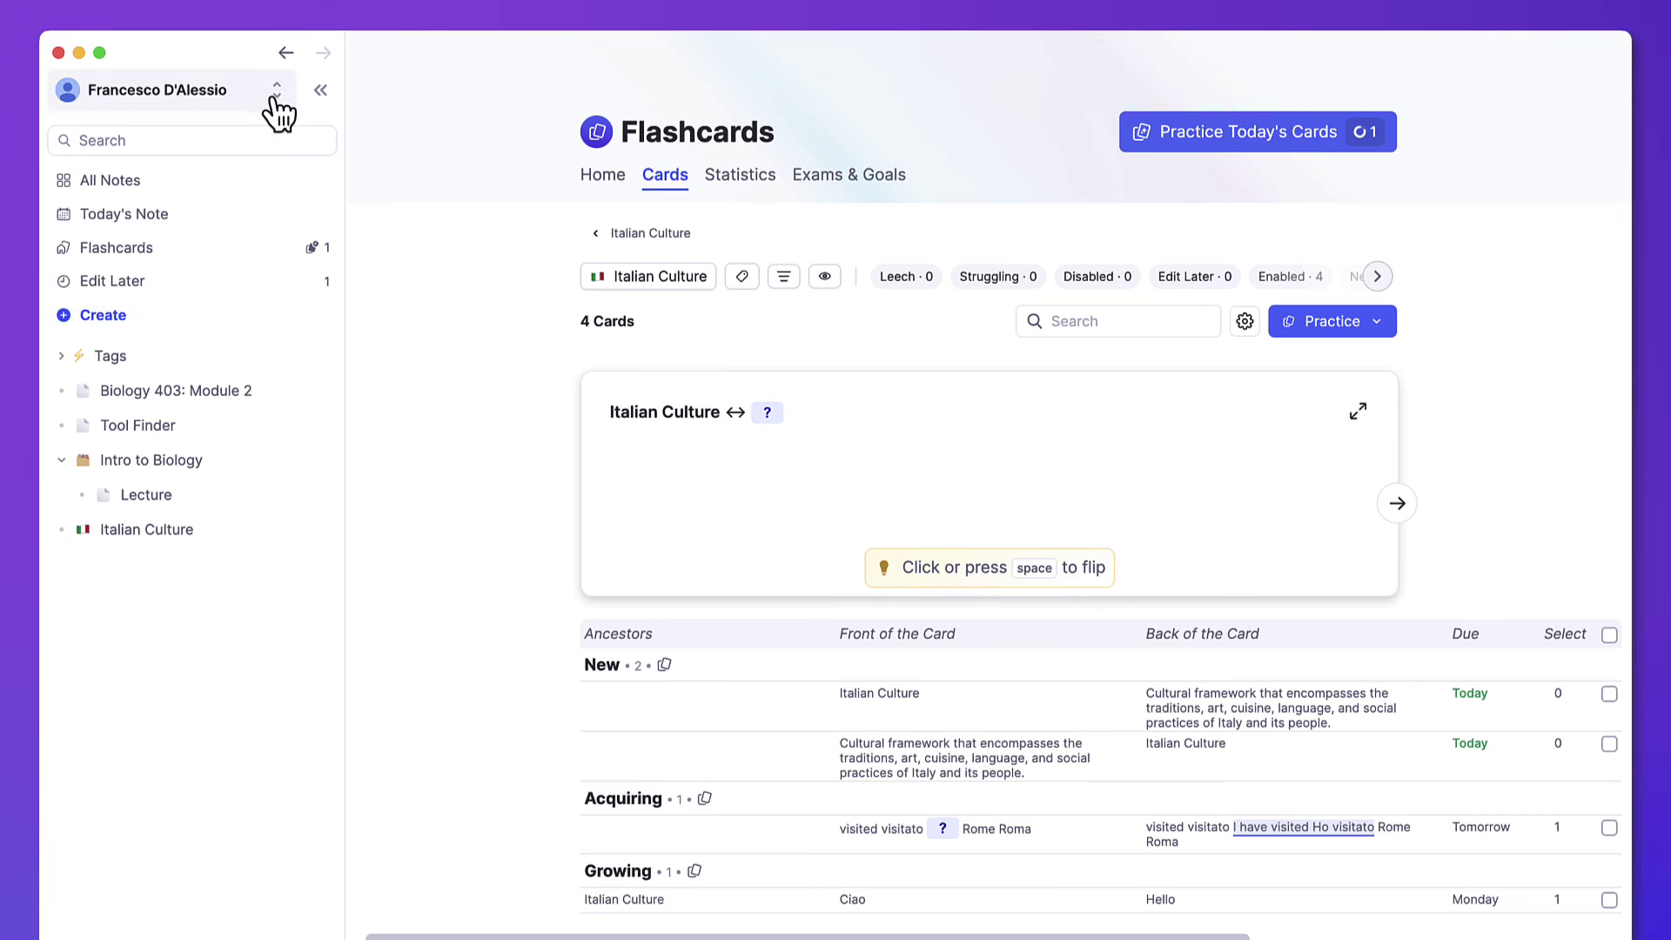
# - Set the Interface theme to Dark in Settings, then view the Editor preferences
pyautogui.click(277, 96)
pyautogui.click(206, 144)
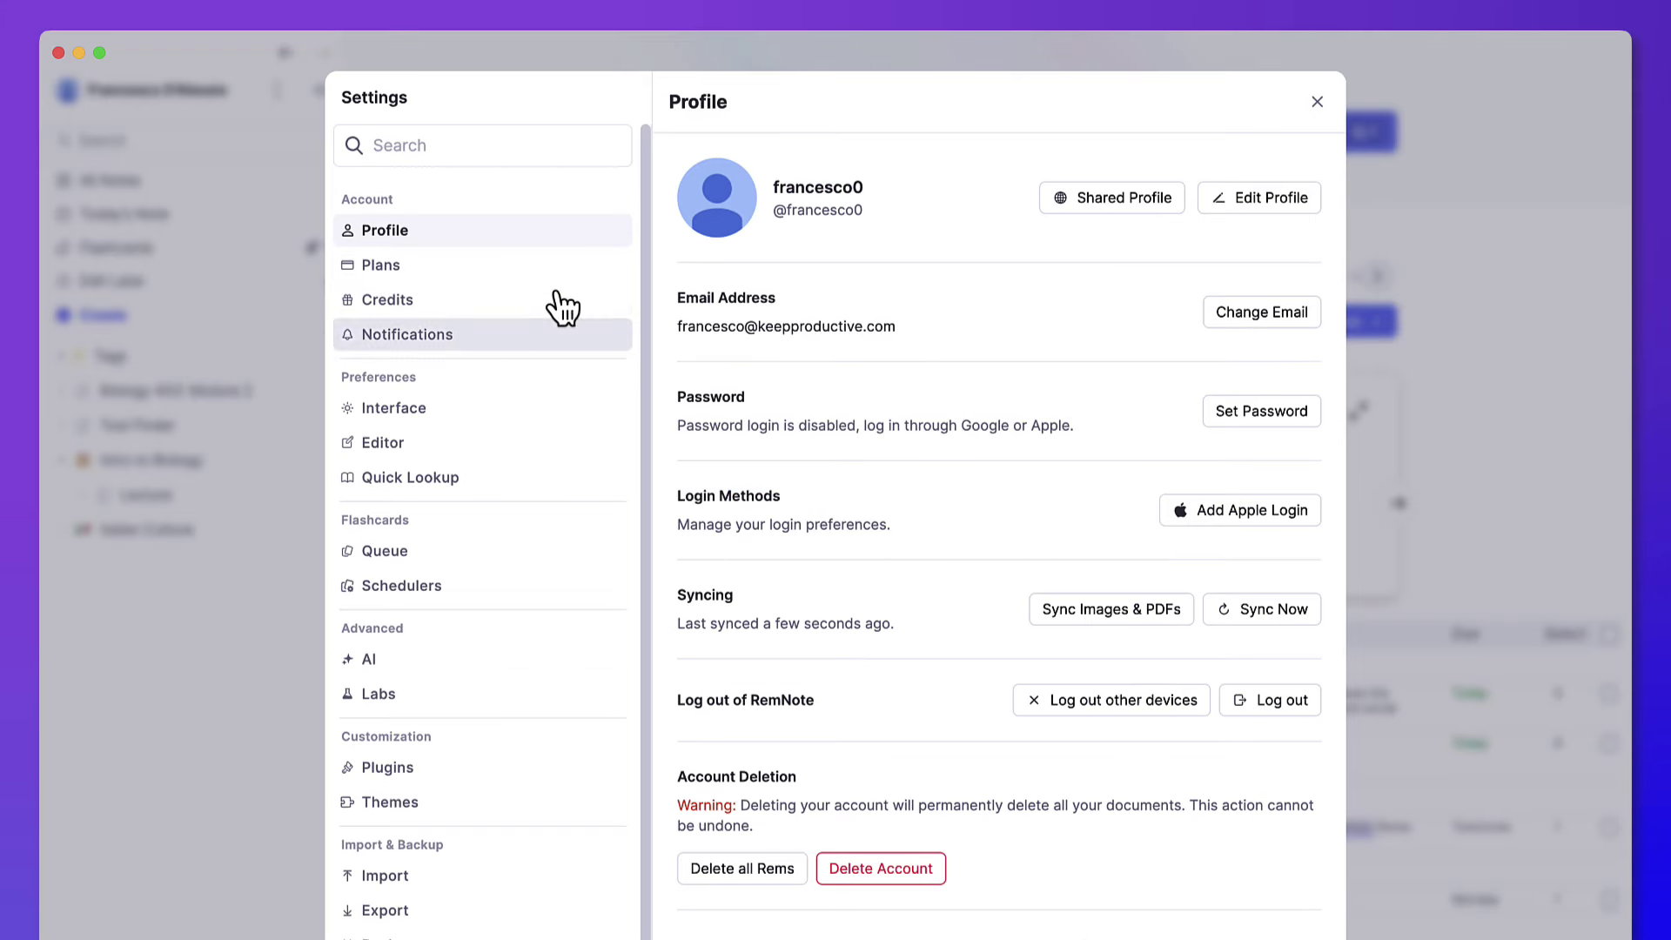
pyautogui.click(496, 409)
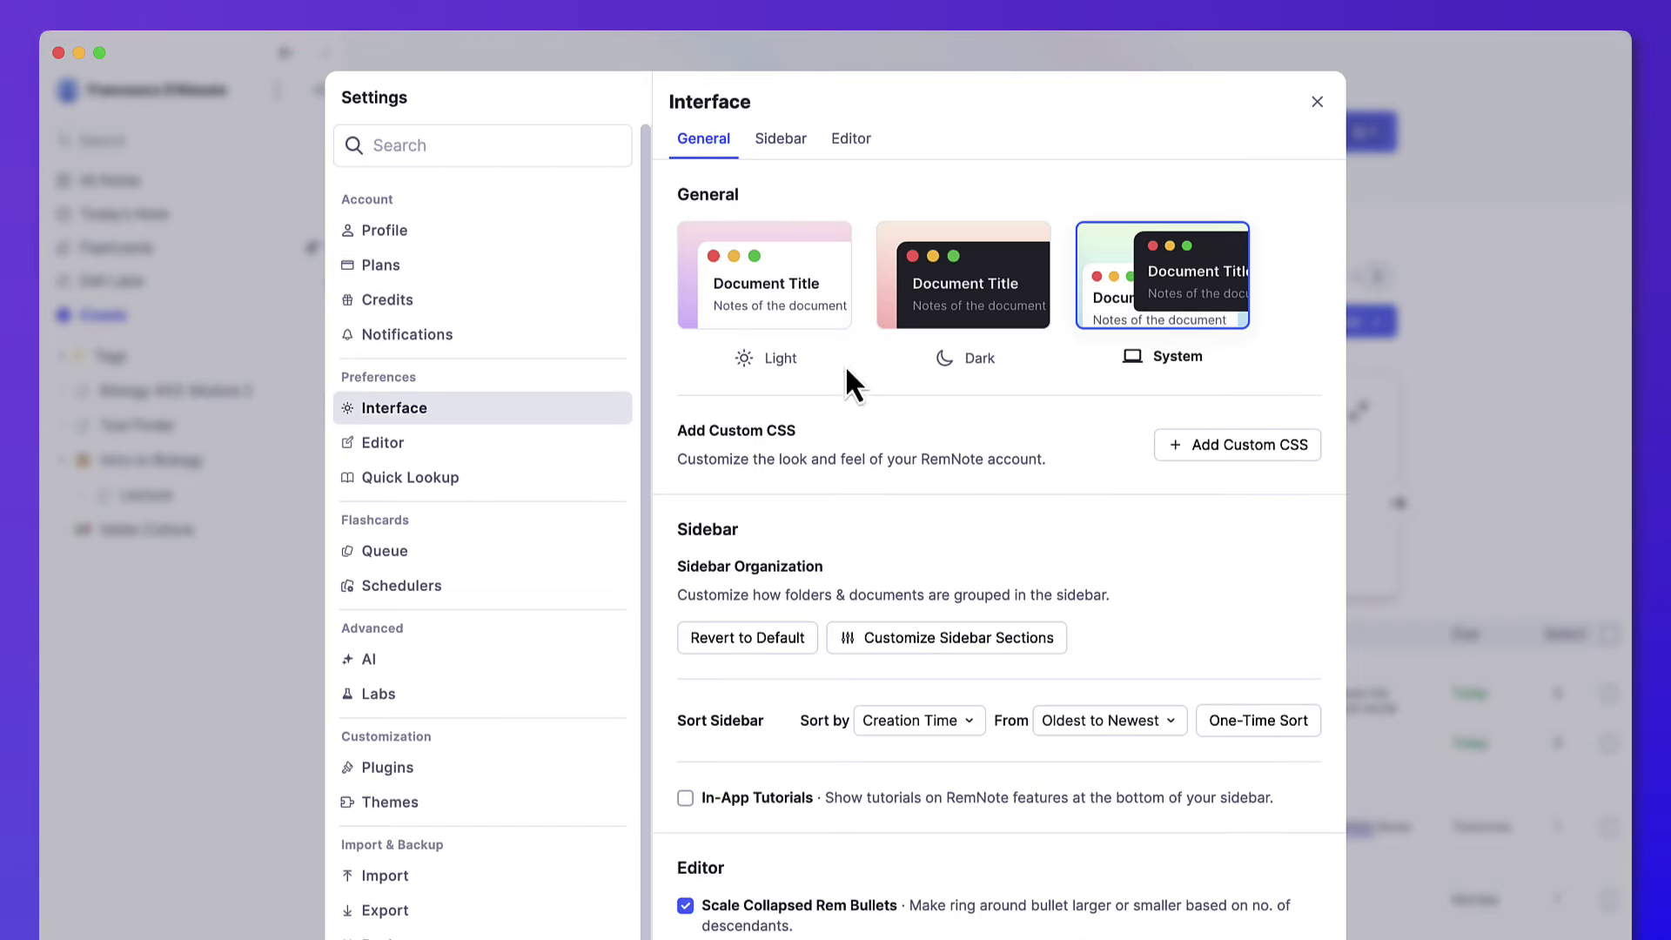
pyautogui.click(947, 294)
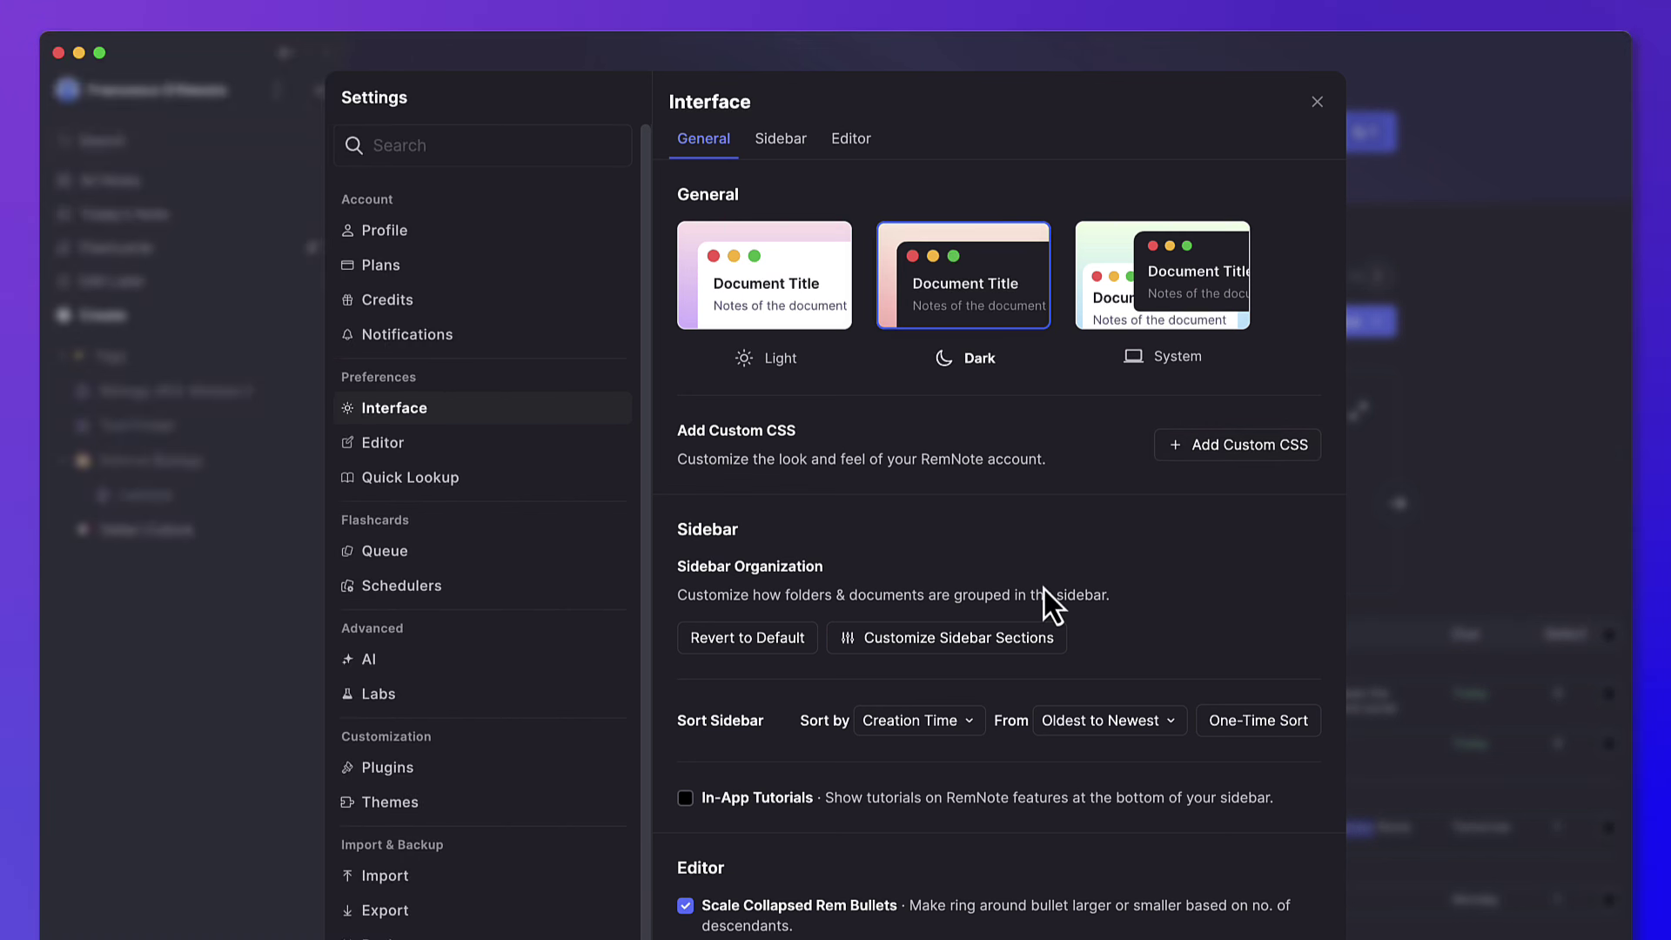
pyautogui.click(507, 451)
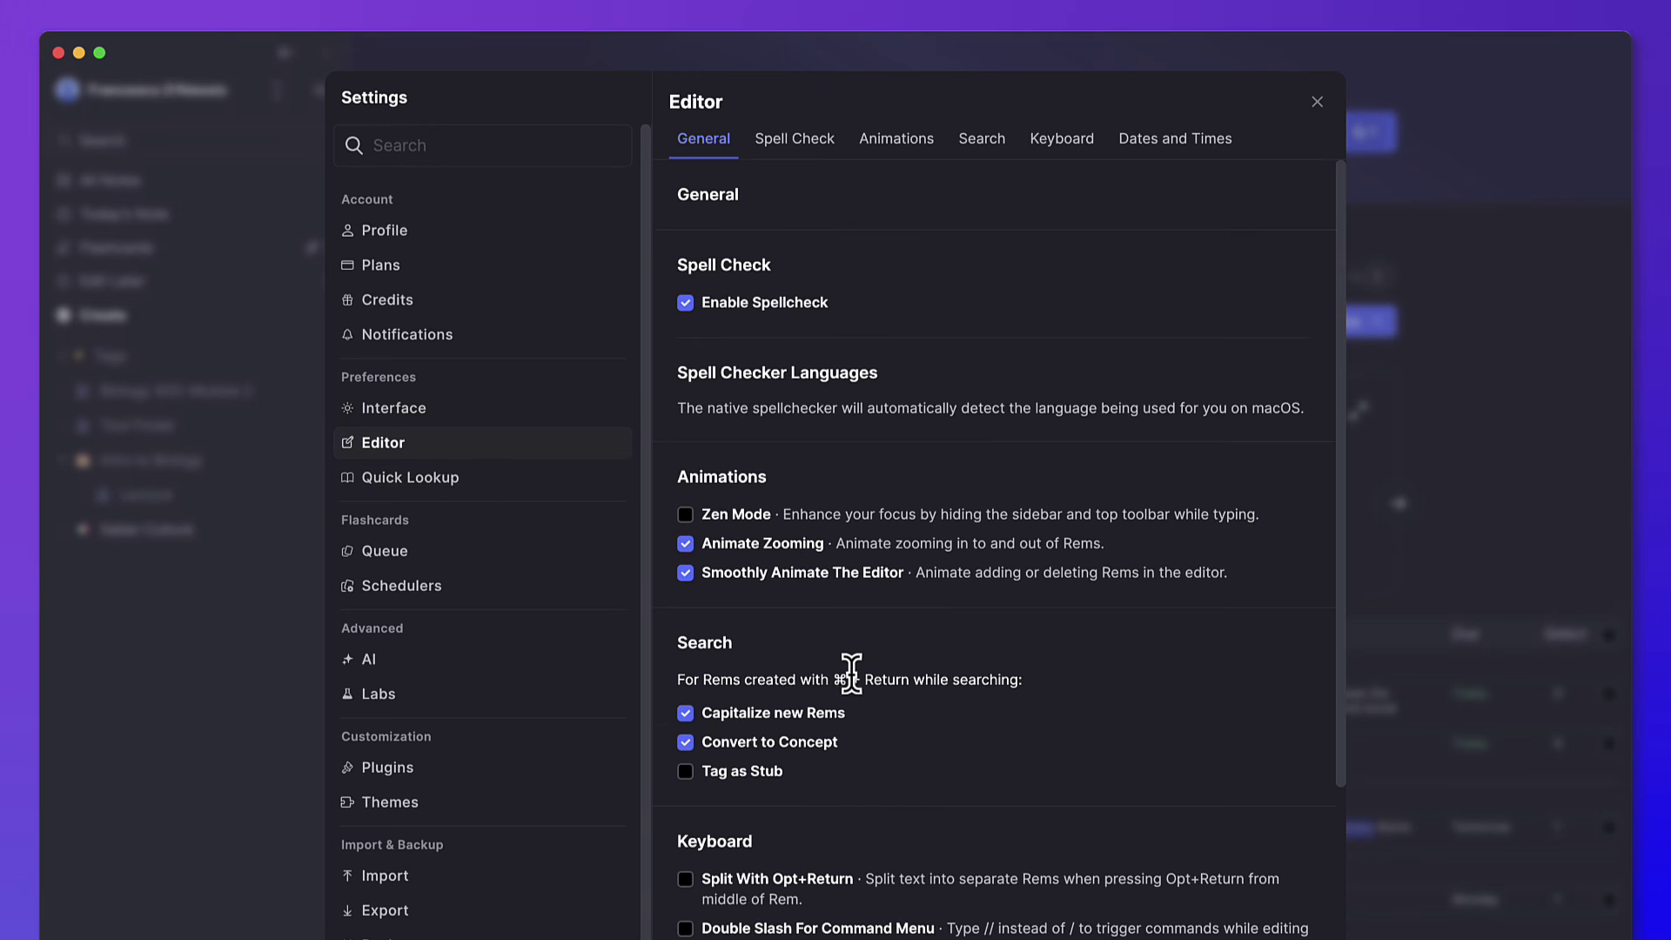
pyautogui.scroll(-6, 853, 679)
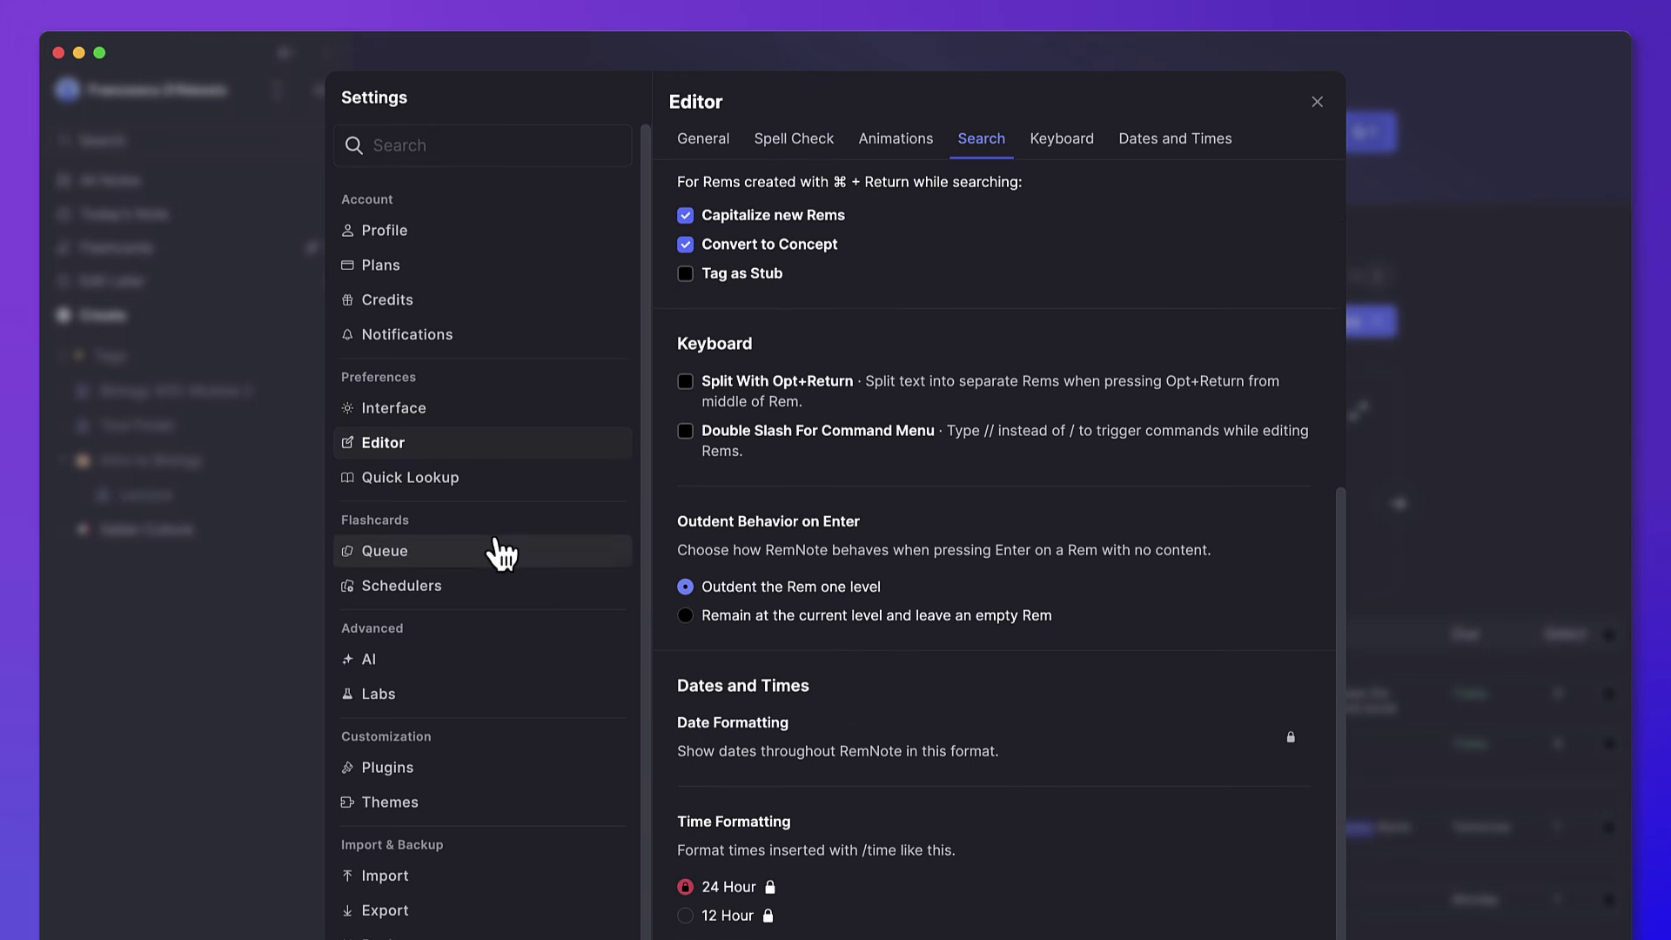
# - In Quick Lookup, try Explain, Mnemonic & Wikipedia for medical concepts, then revert to Amboss
pyautogui.click(458, 484)
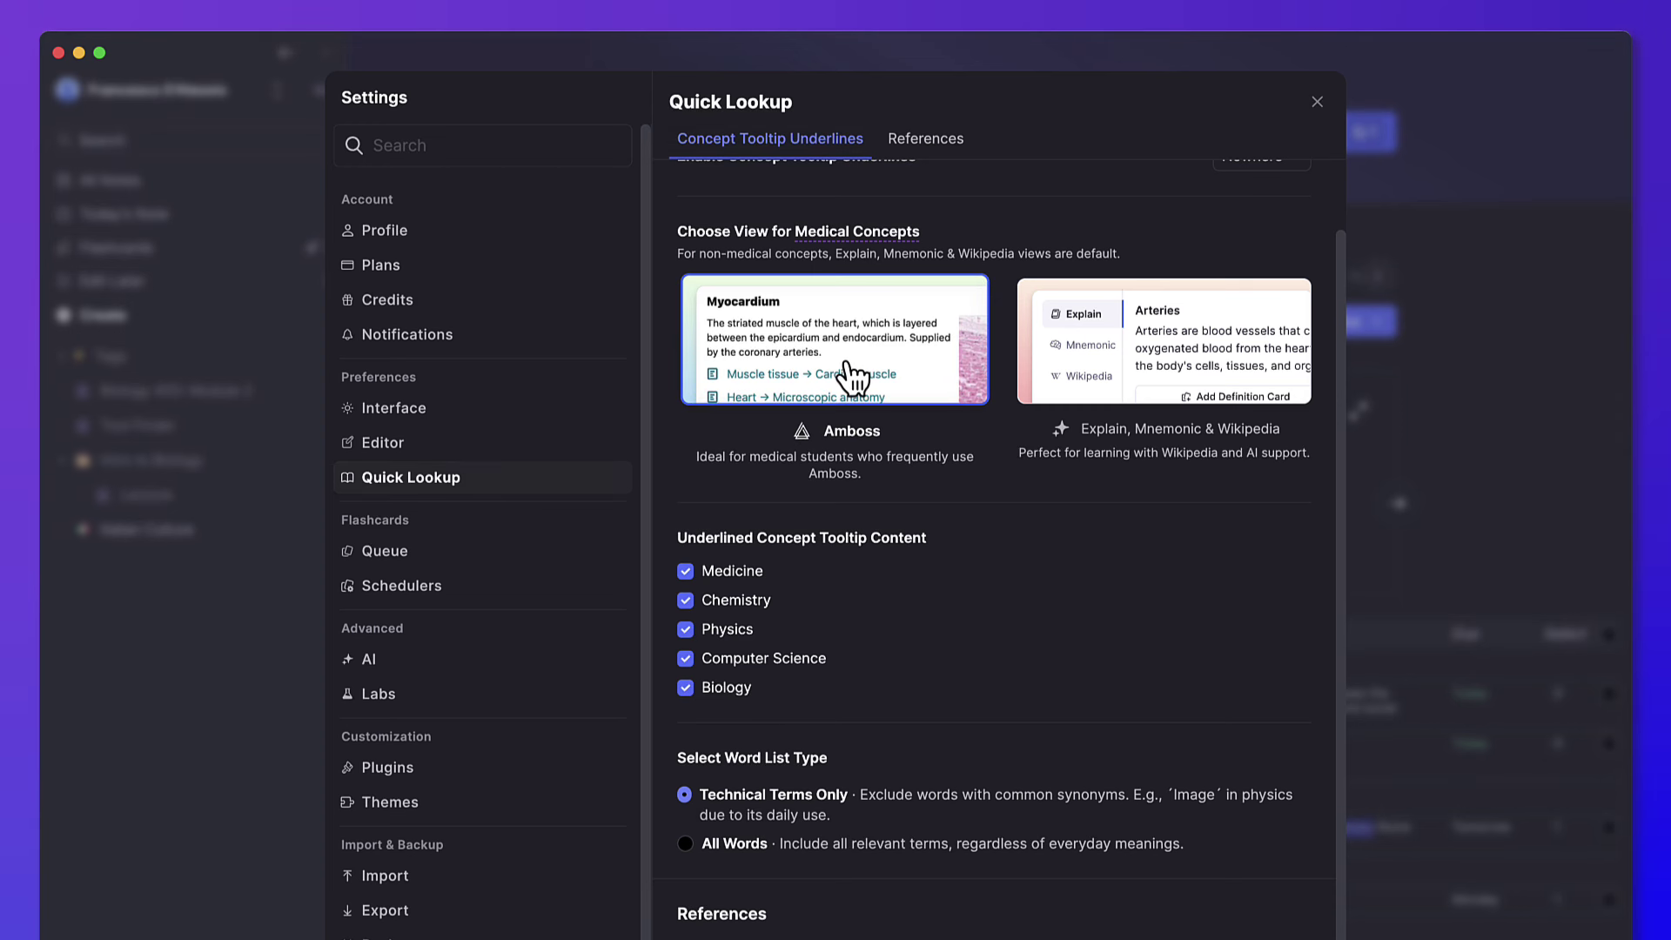
pyautogui.scroll(2, 1061, 329)
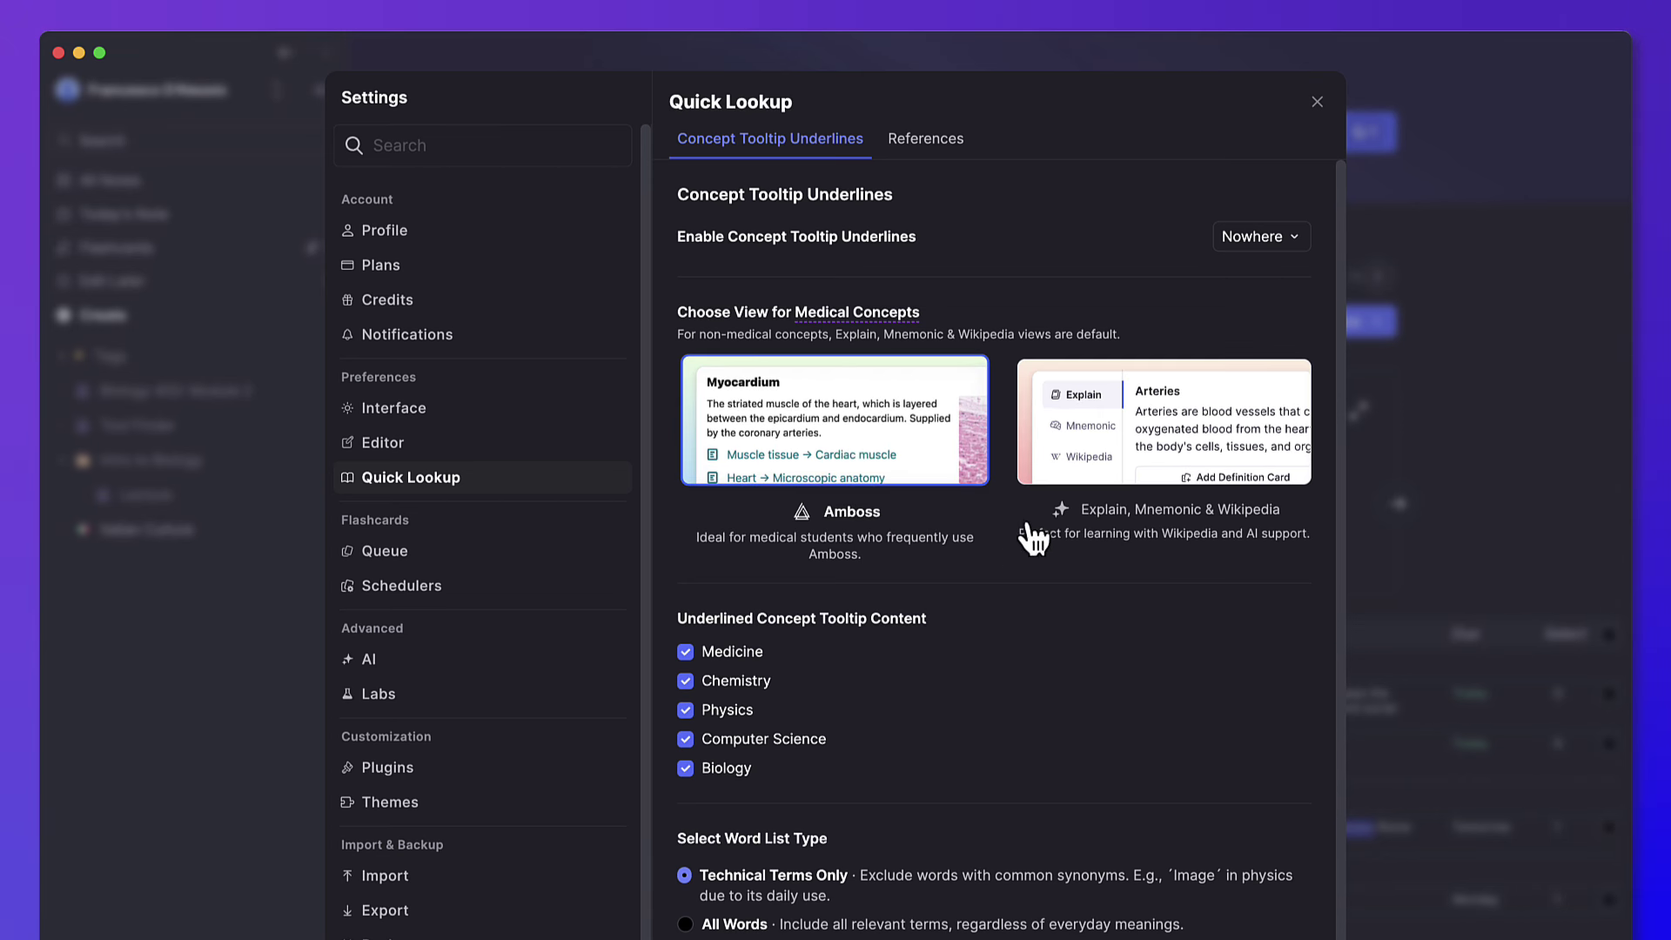
pyautogui.click(1069, 430)
pyautogui.click(881, 443)
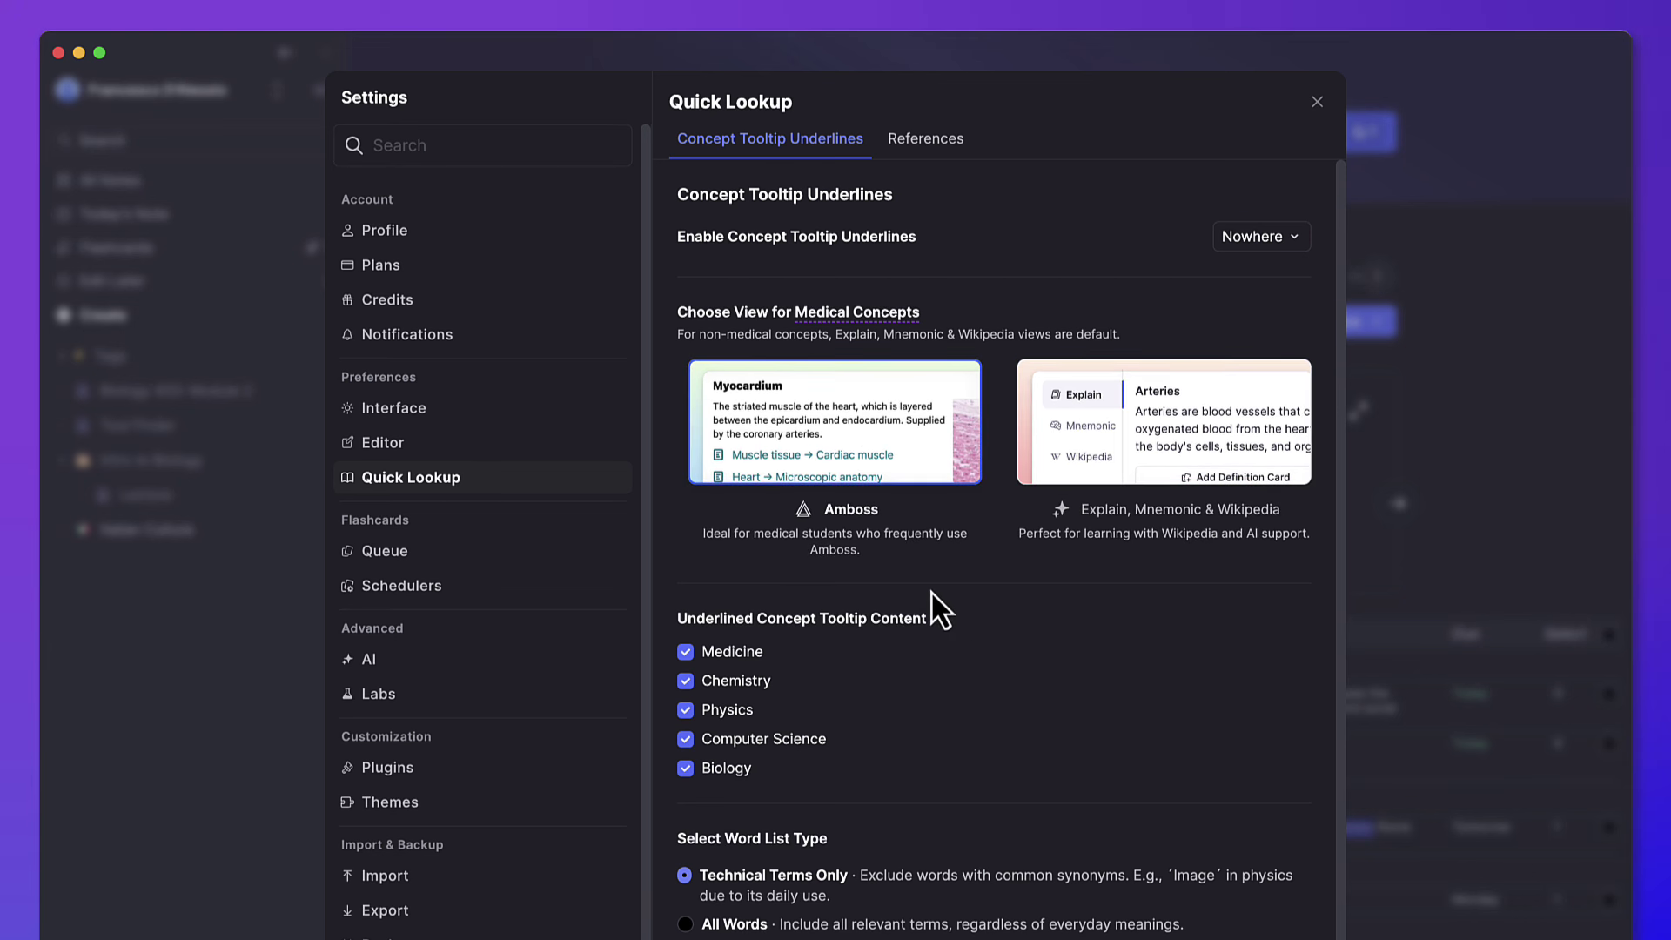
pyautogui.scroll(-3, 907, 636)
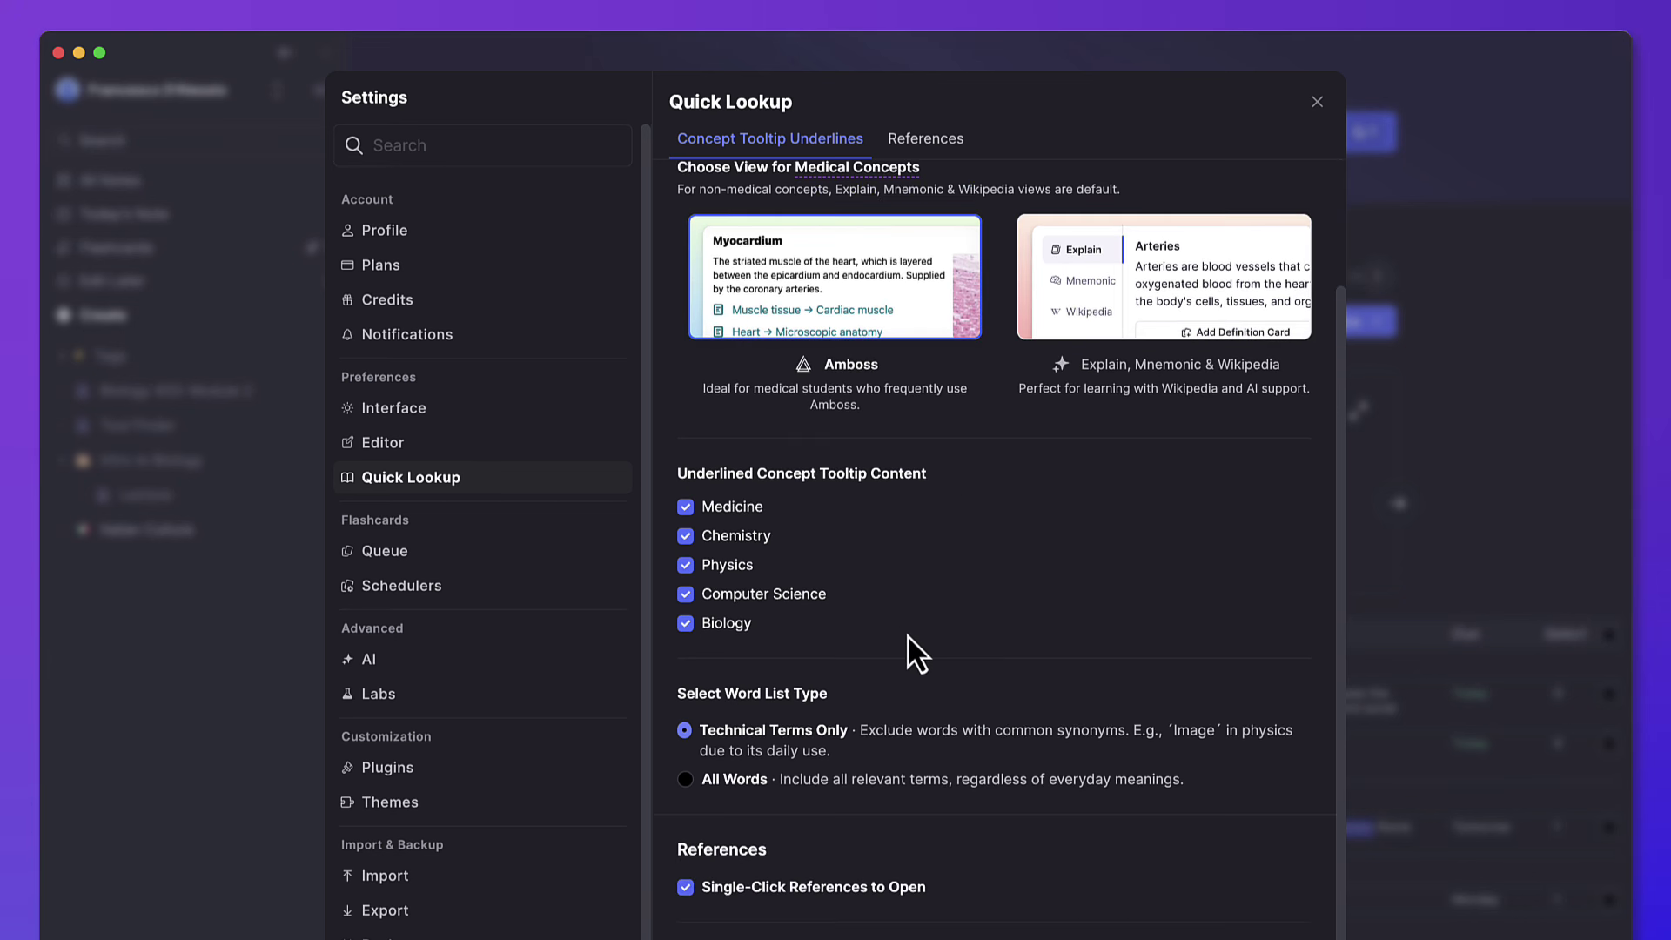
# - Browse the flashcard Queue settings, then view the AI settings
pyautogui.click(498, 547)
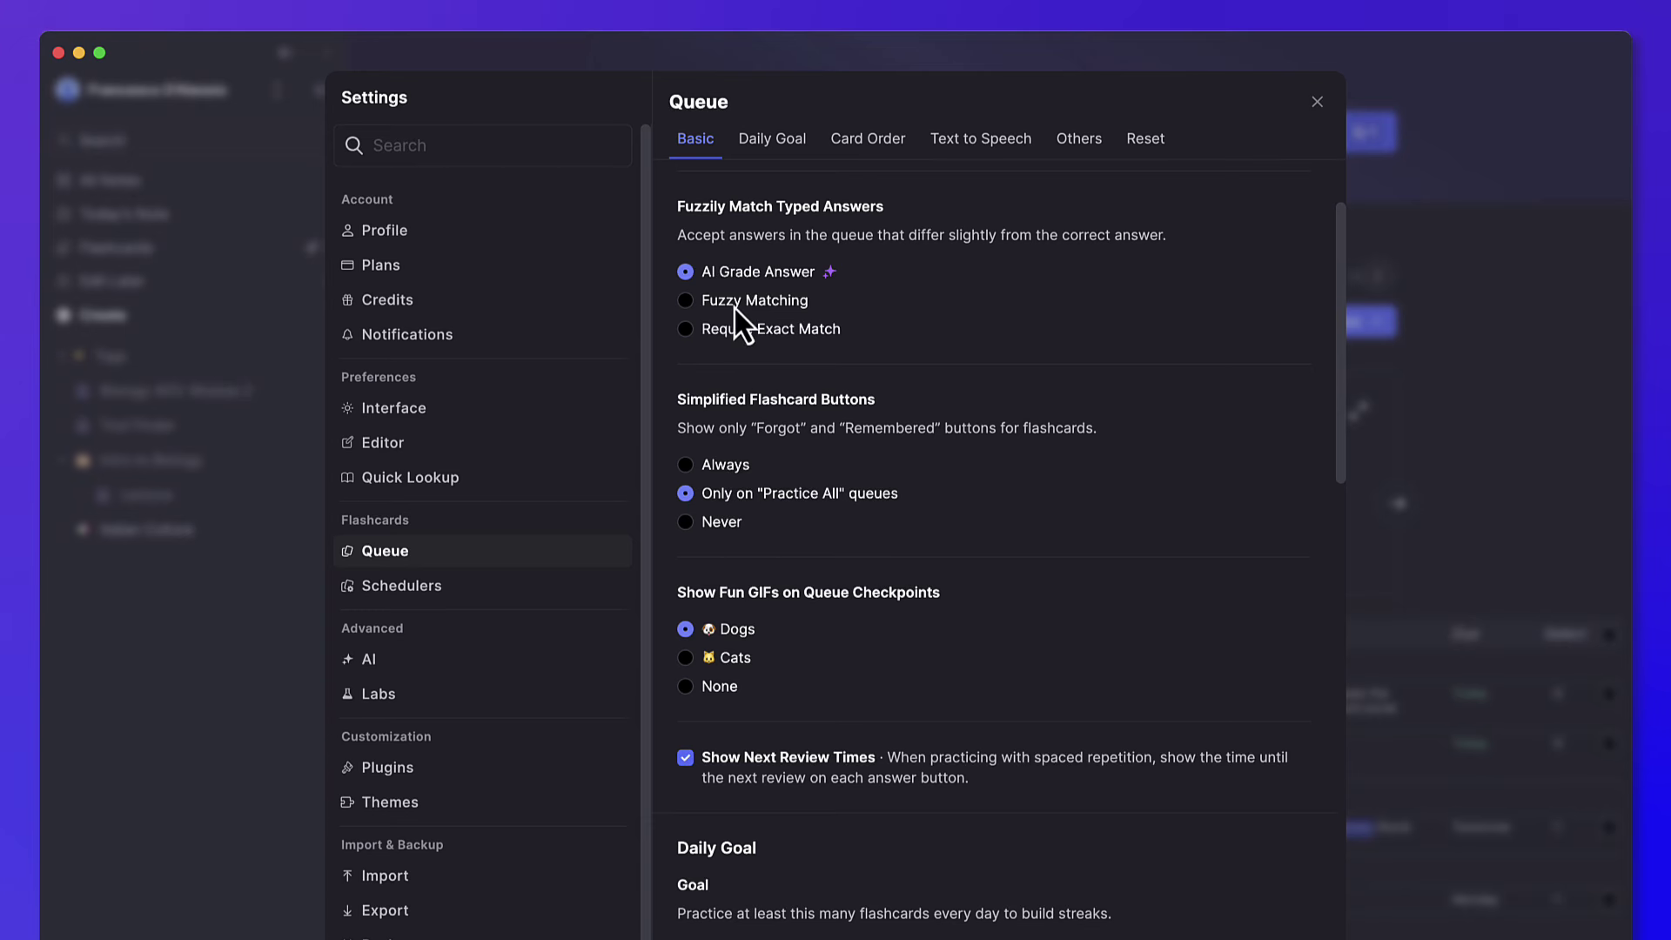
pyautogui.scroll(-10, 741, 614)
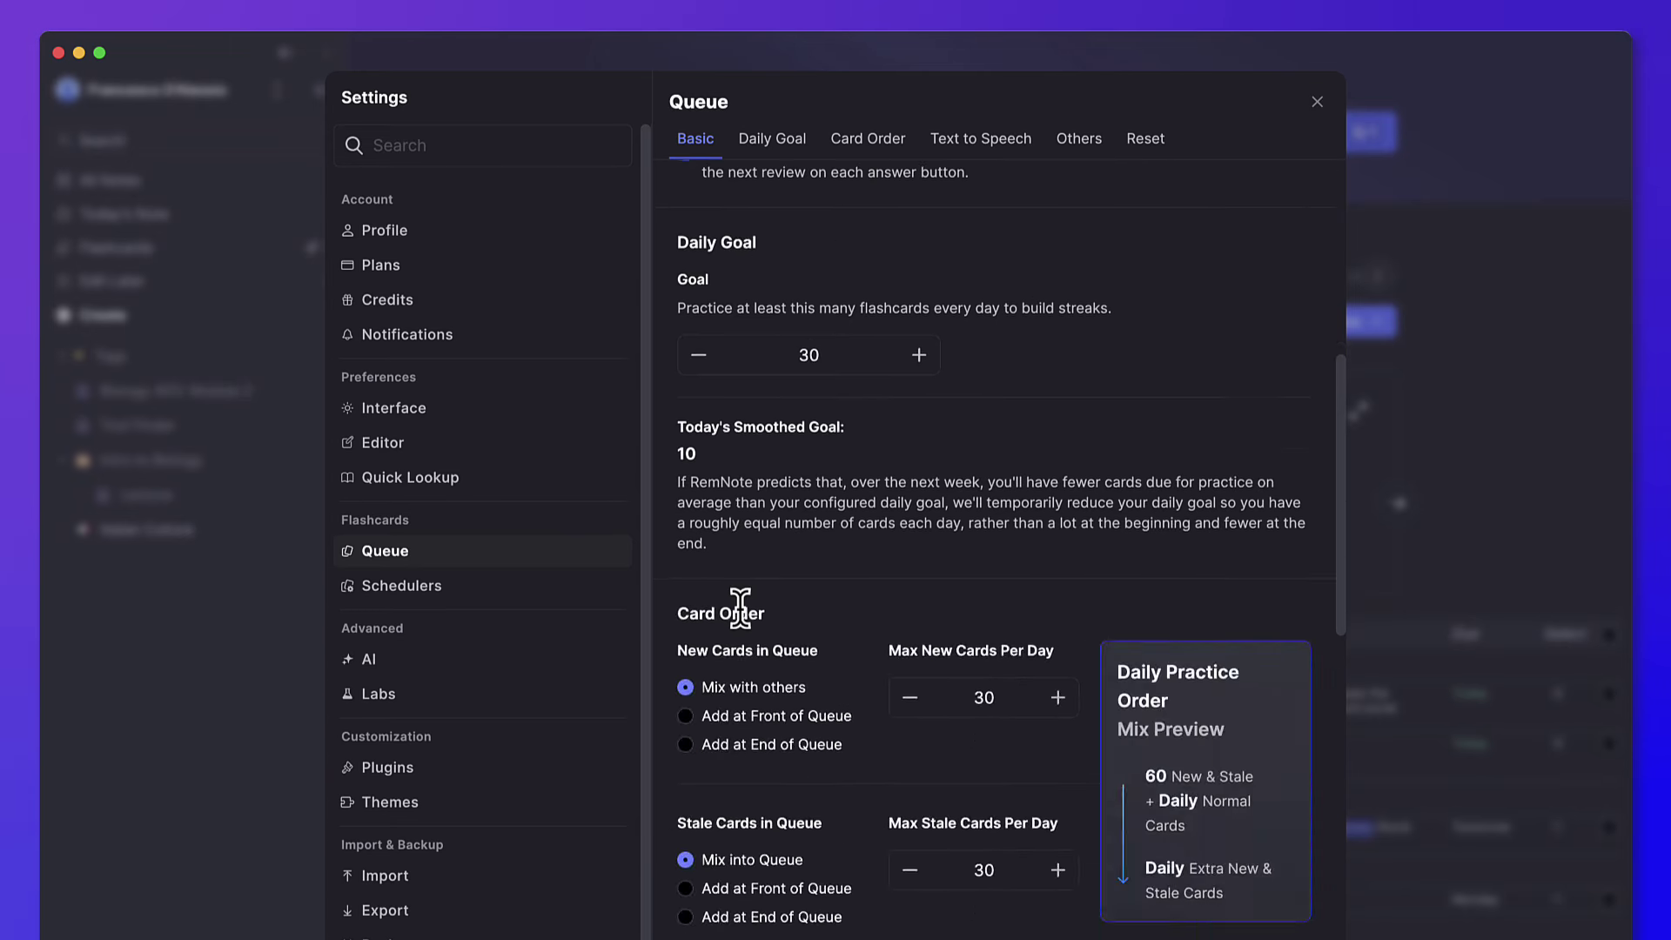
pyautogui.scroll(7, 742, 613)
pyautogui.scroll(6, 741, 613)
pyautogui.scroll(-10, 741, 614)
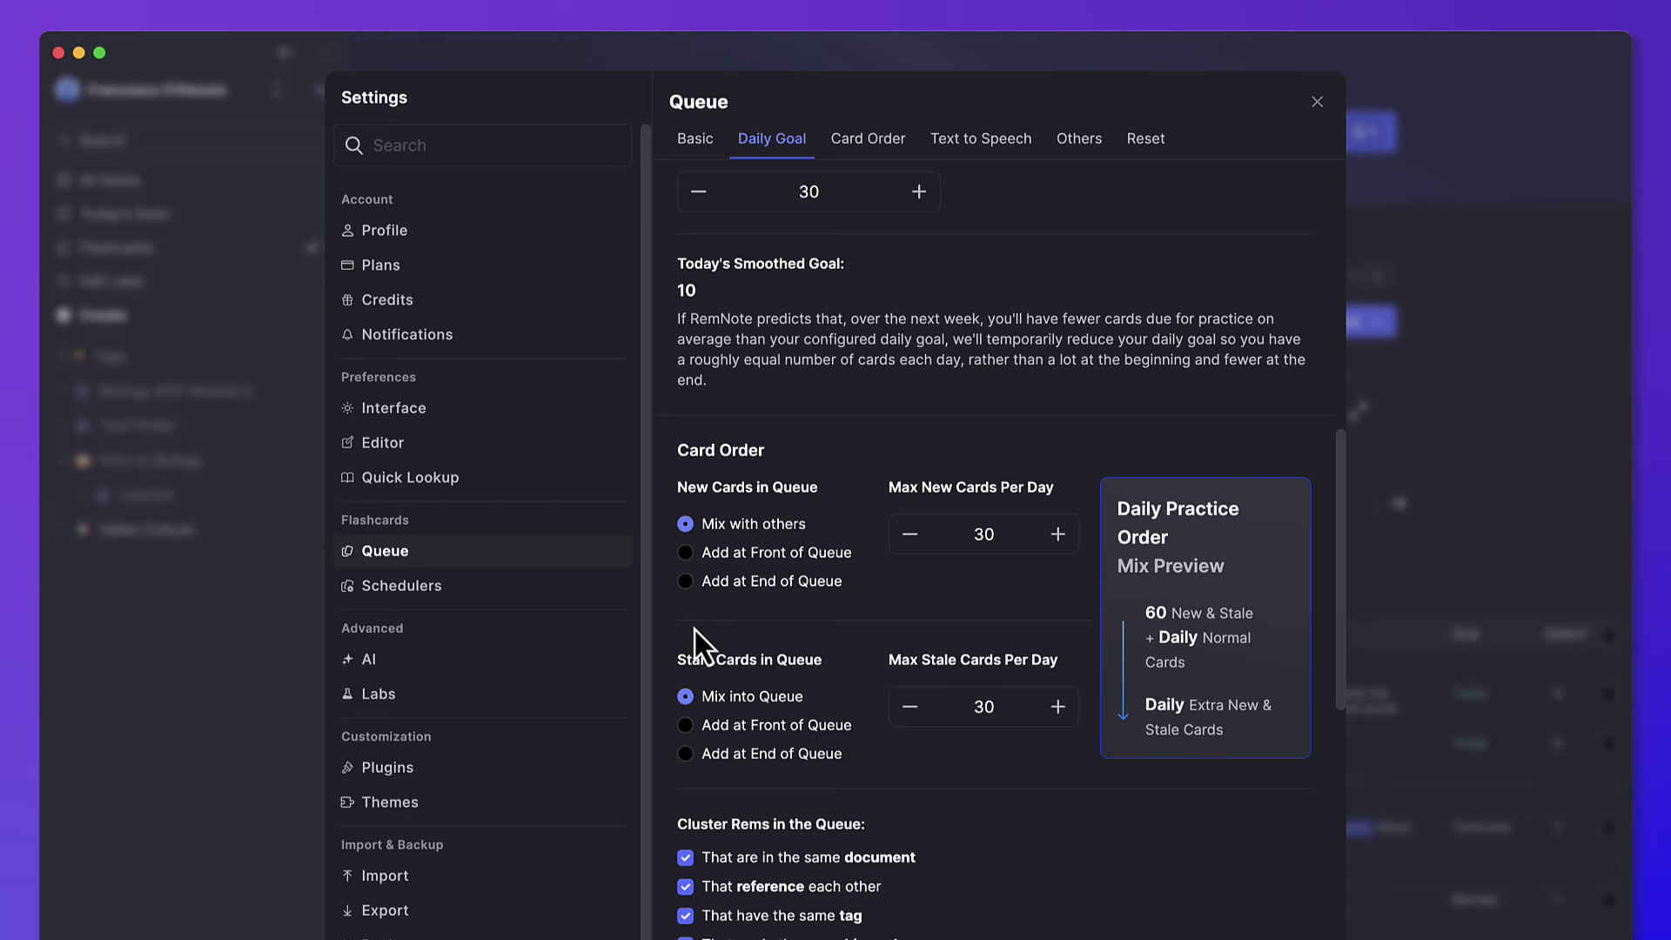
pyautogui.click(486, 663)
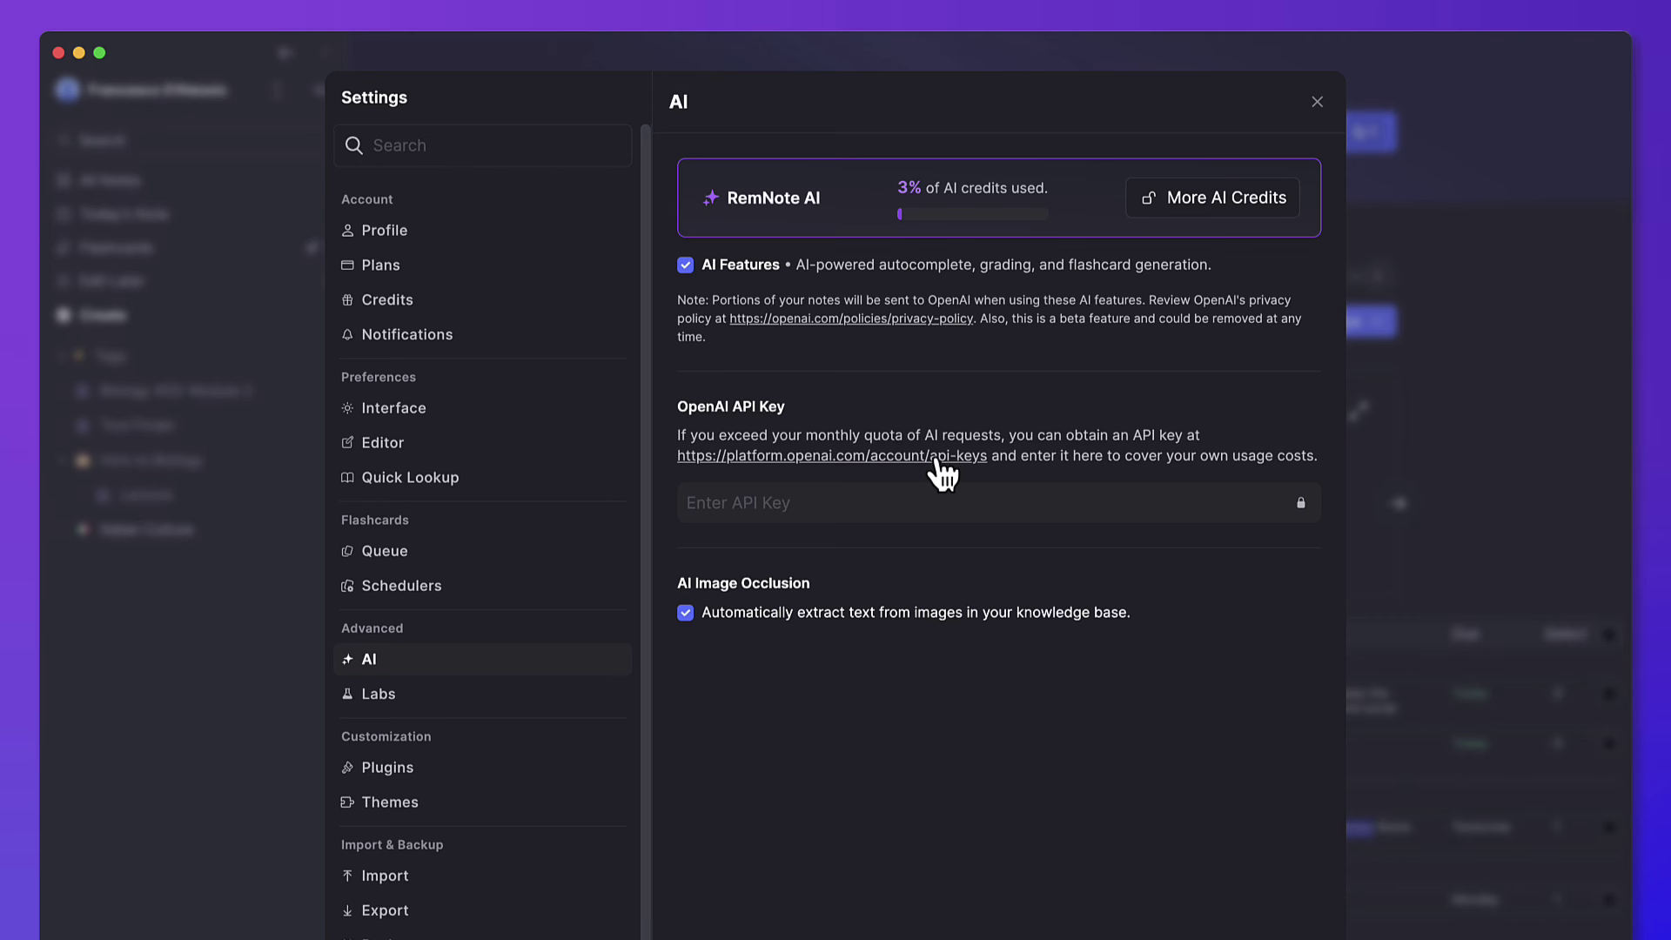
# - Close Settings and try Create > Upload & Annotate File, dismissing the upload prompt
pyautogui.click(252, 309)
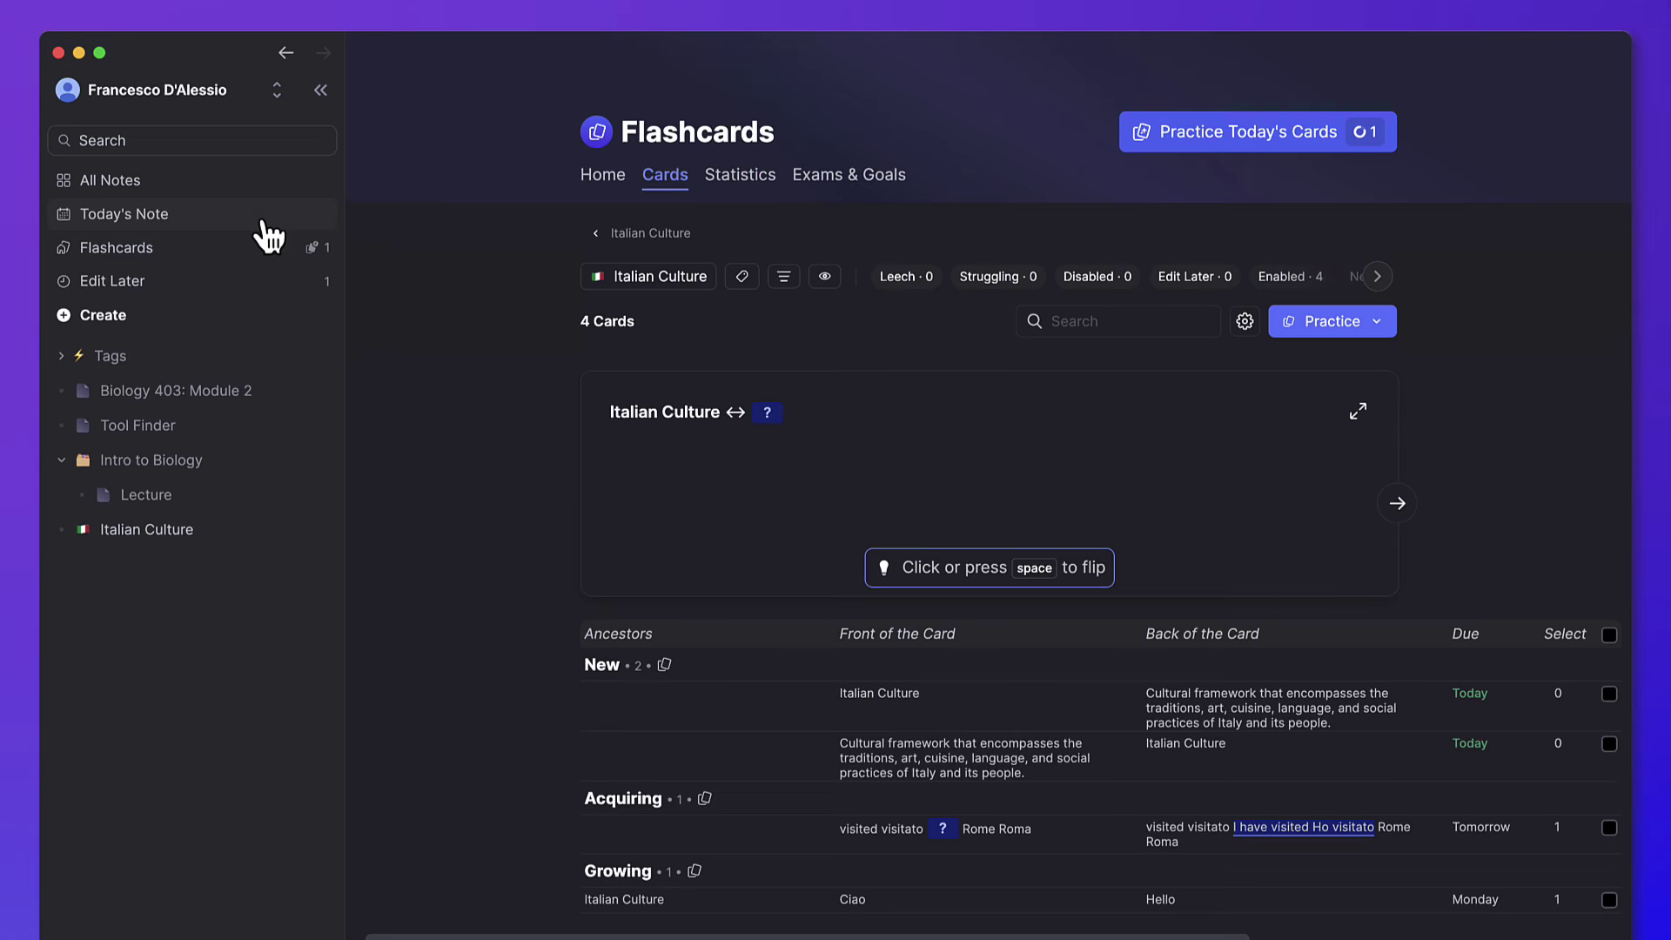
pyautogui.click(216, 322)
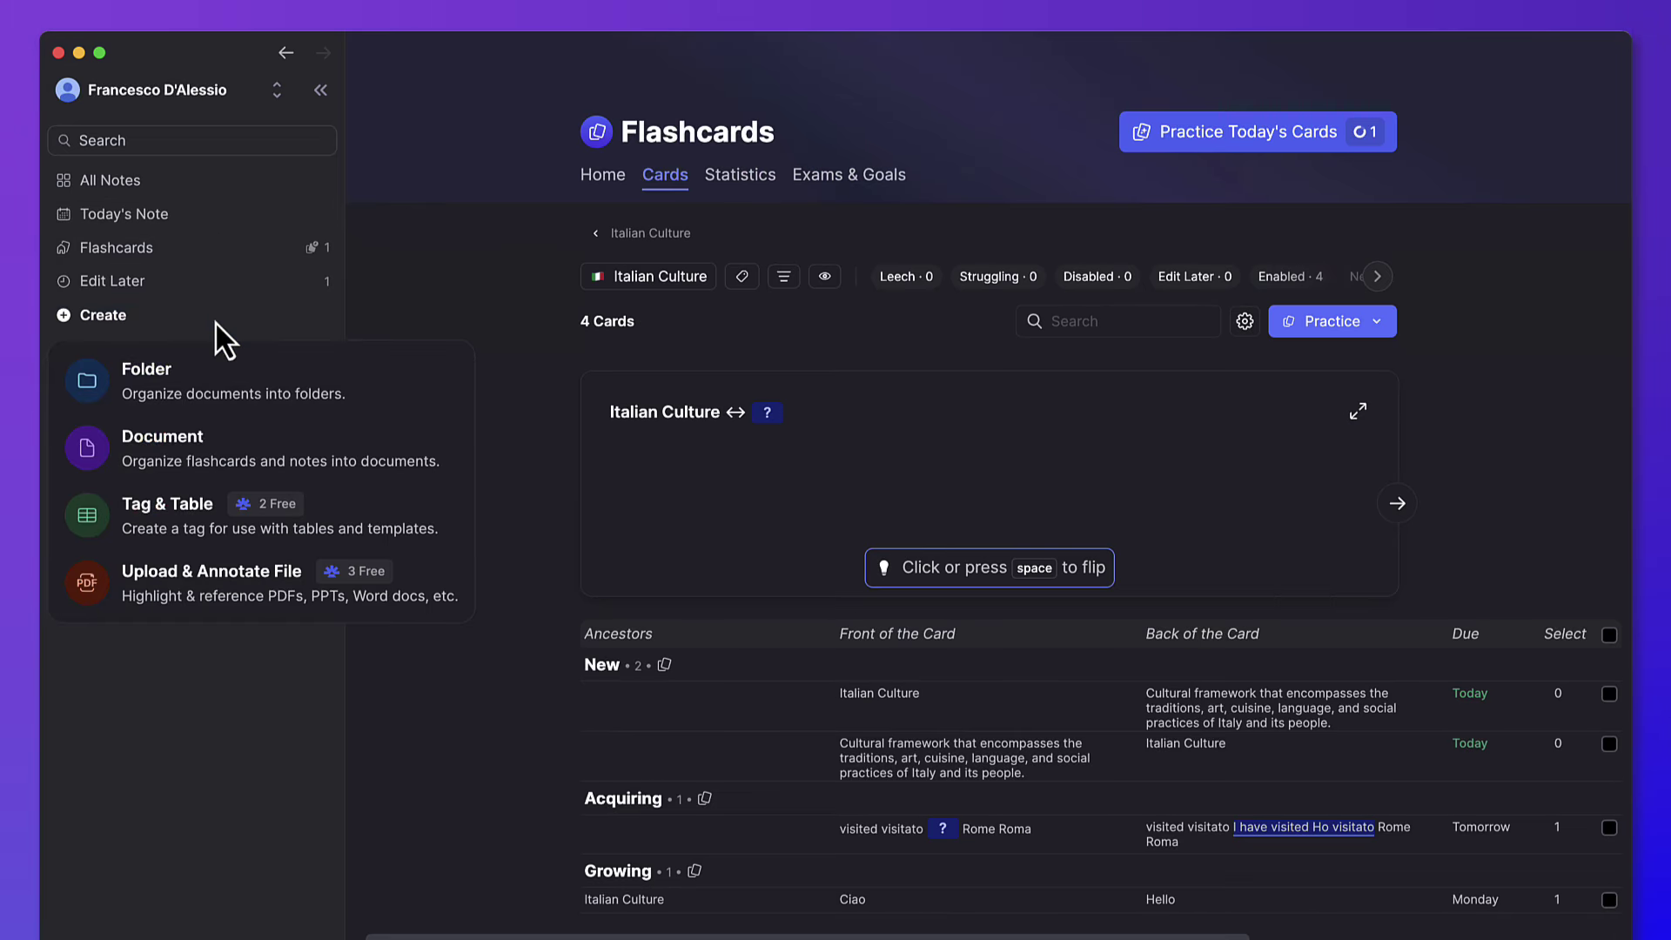
pyautogui.click(231, 588)
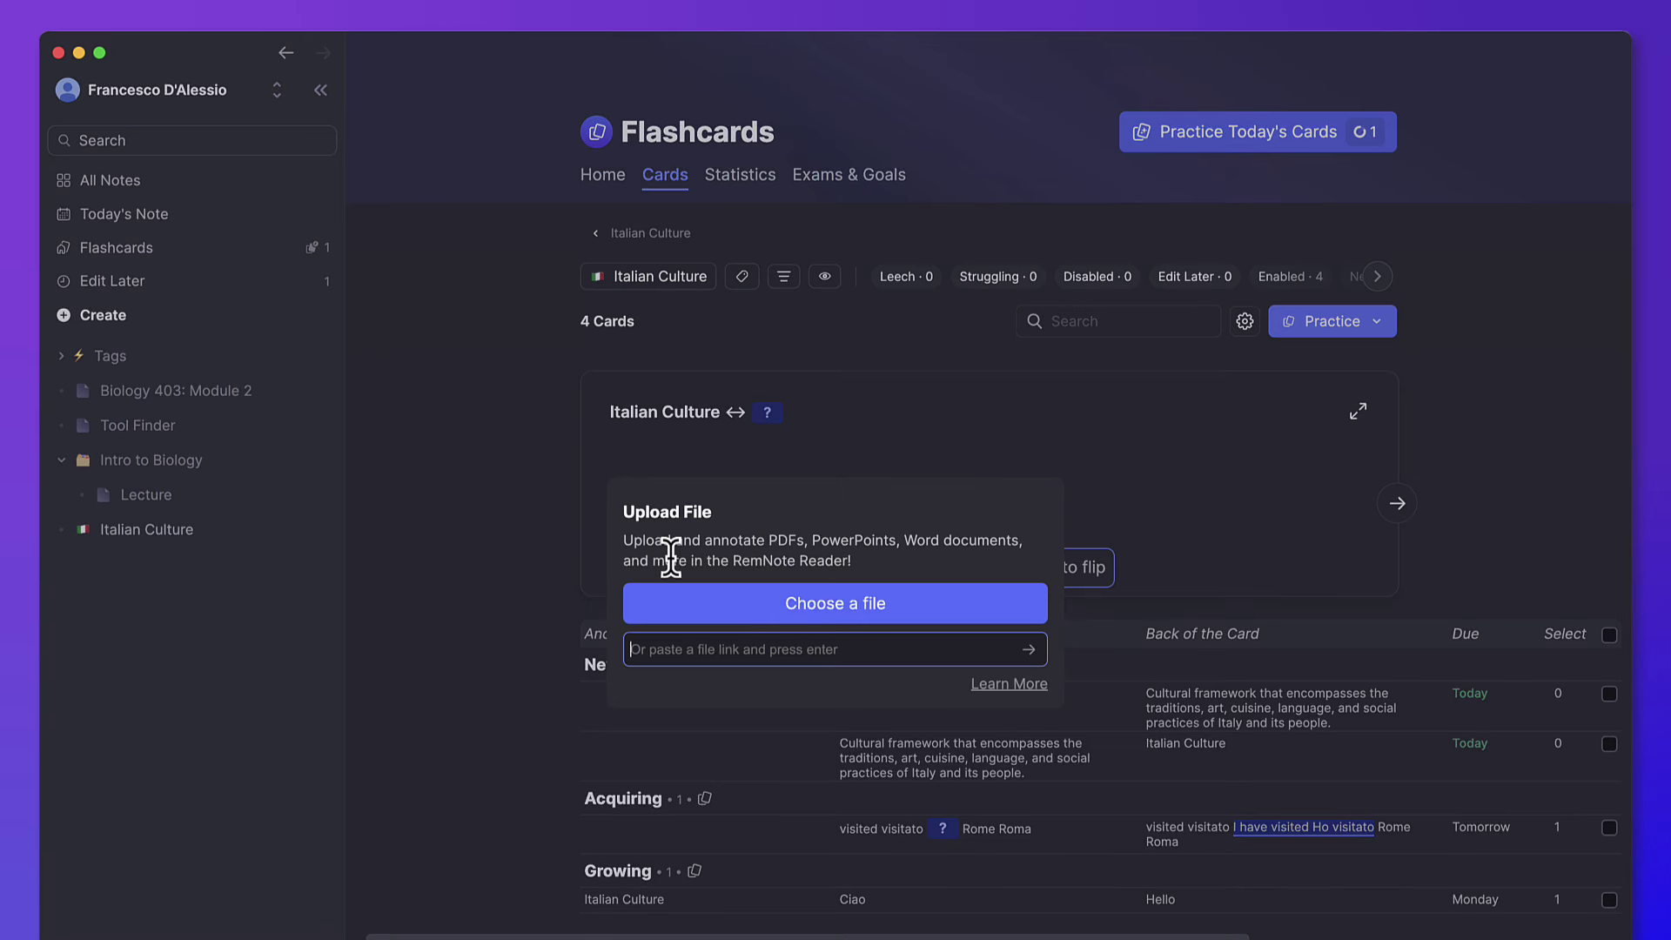
pyautogui.click(522, 550)
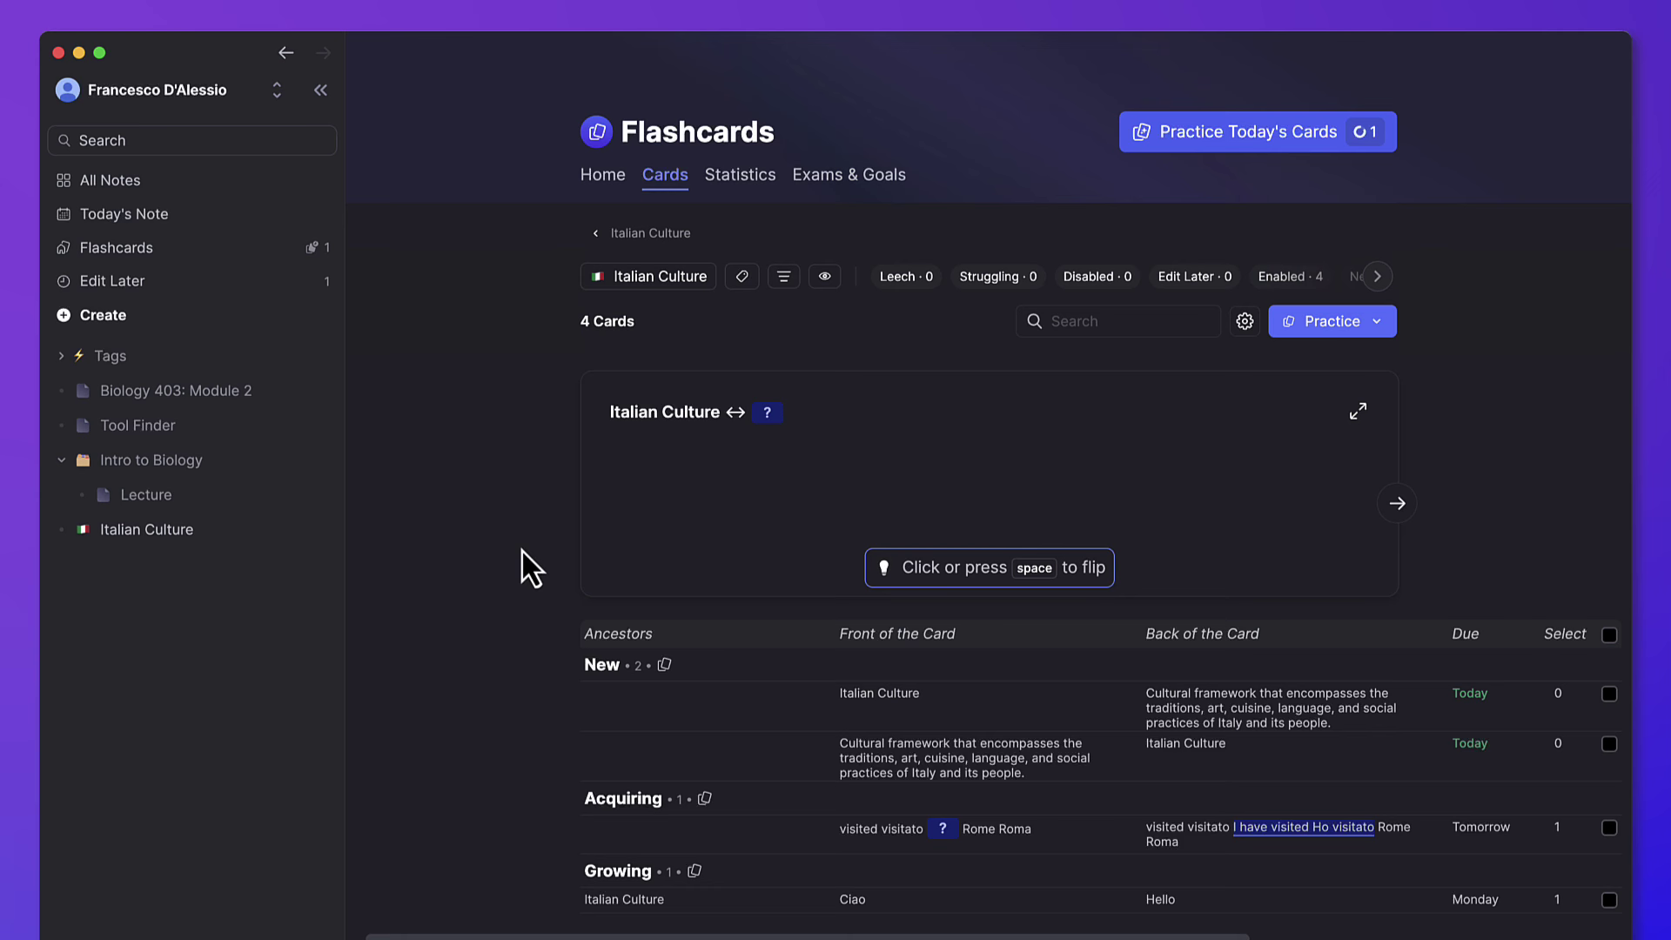
# - View the Edit Later collection, then go to the Flashcards home dashboard
pyautogui.click(178, 295)
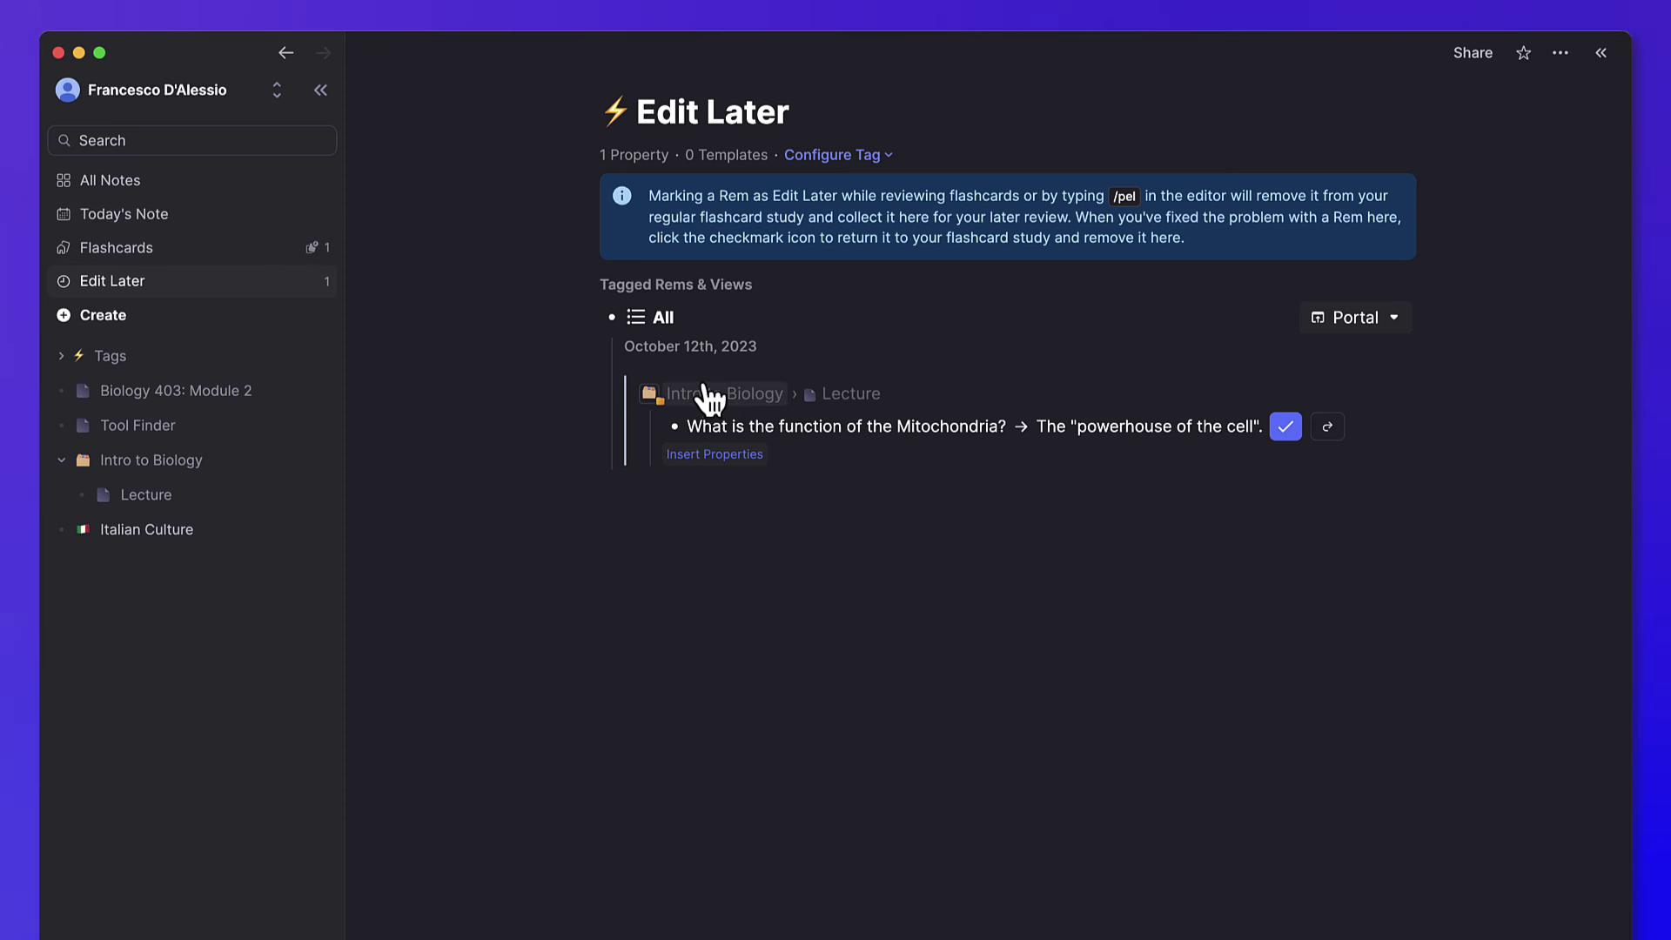
pyautogui.click(244, 249)
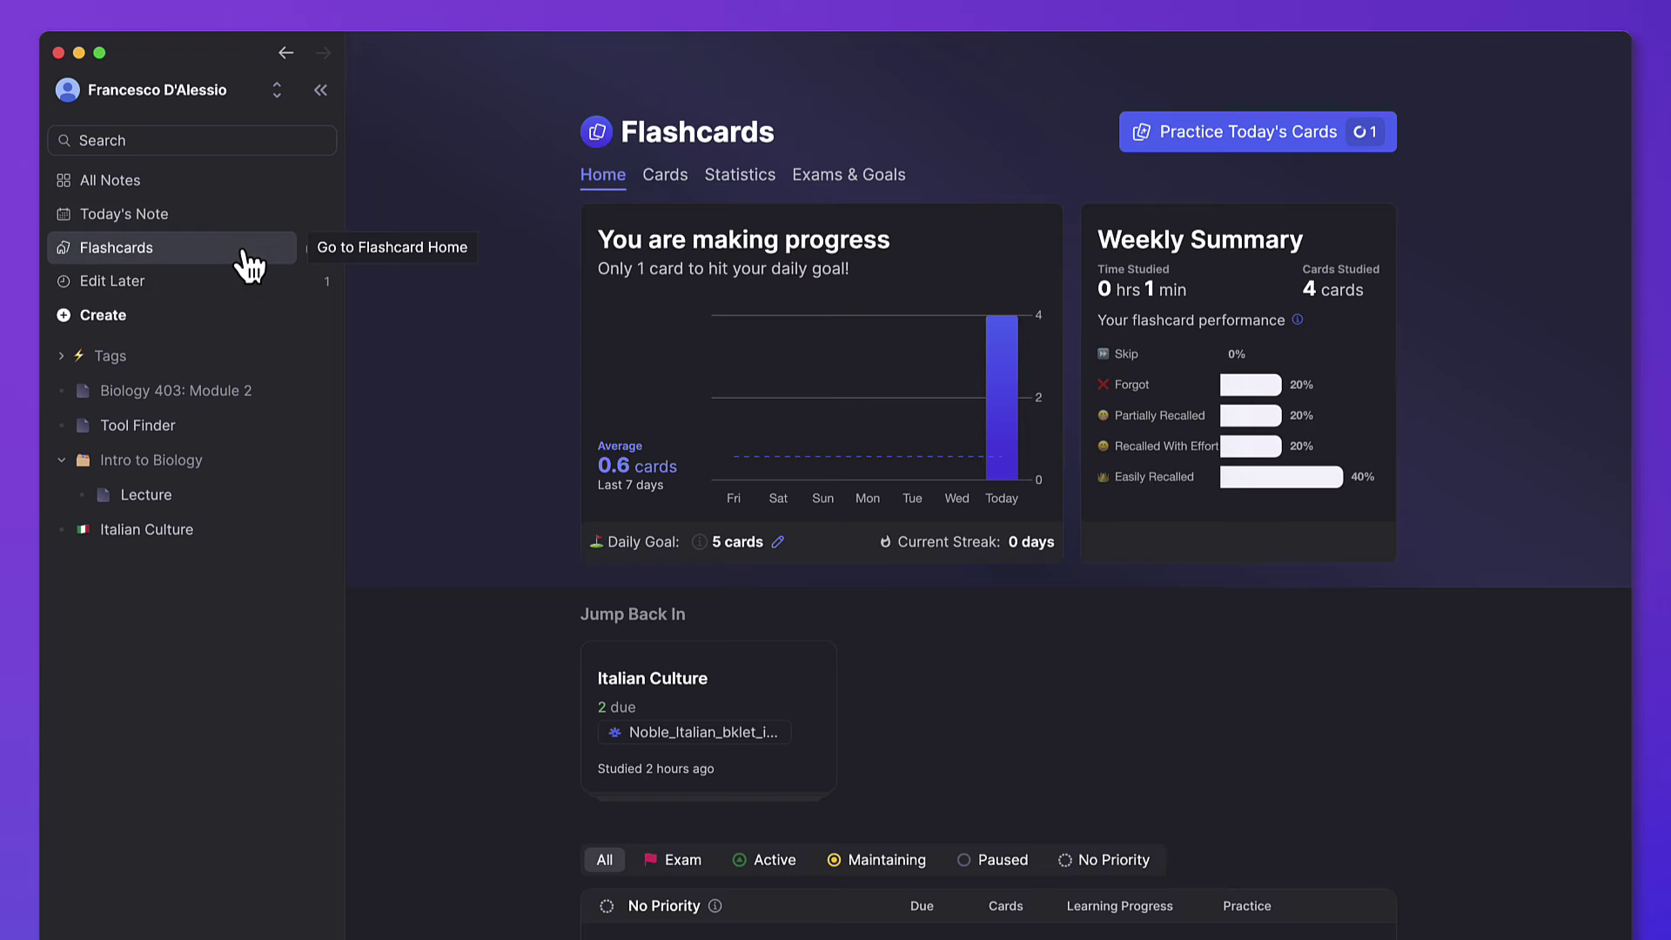
pyautogui.moveTo(318, 249)
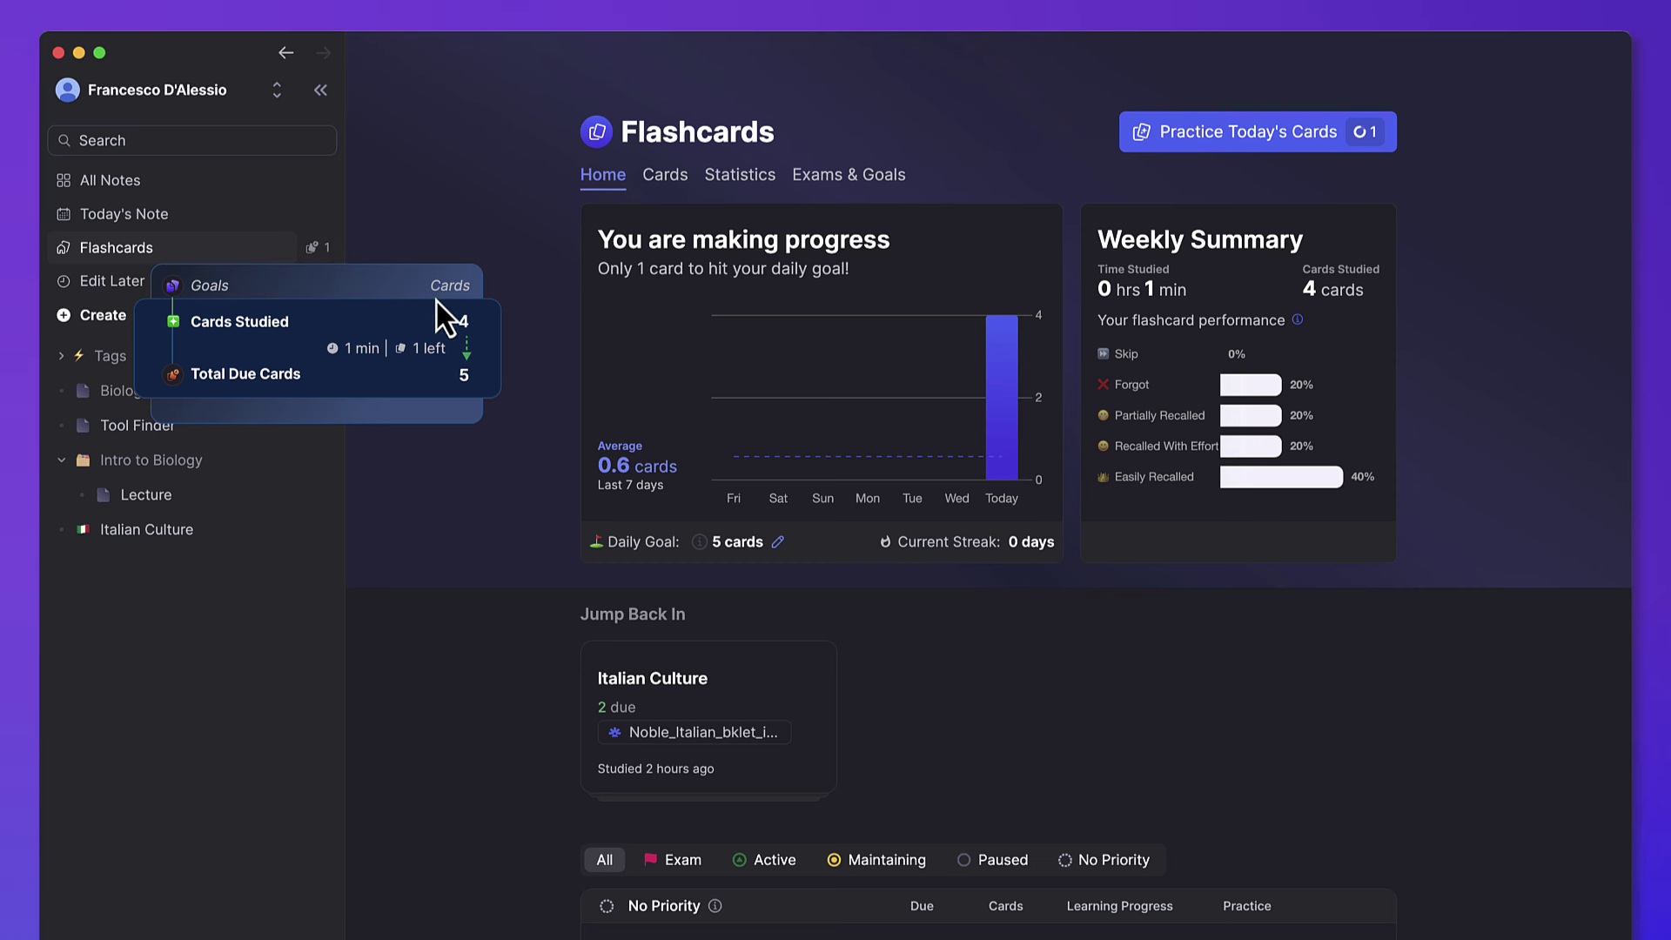
# - Open All Notes and glance at the note filter options
pyautogui.click(202, 213)
pyautogui.click(204, 184)
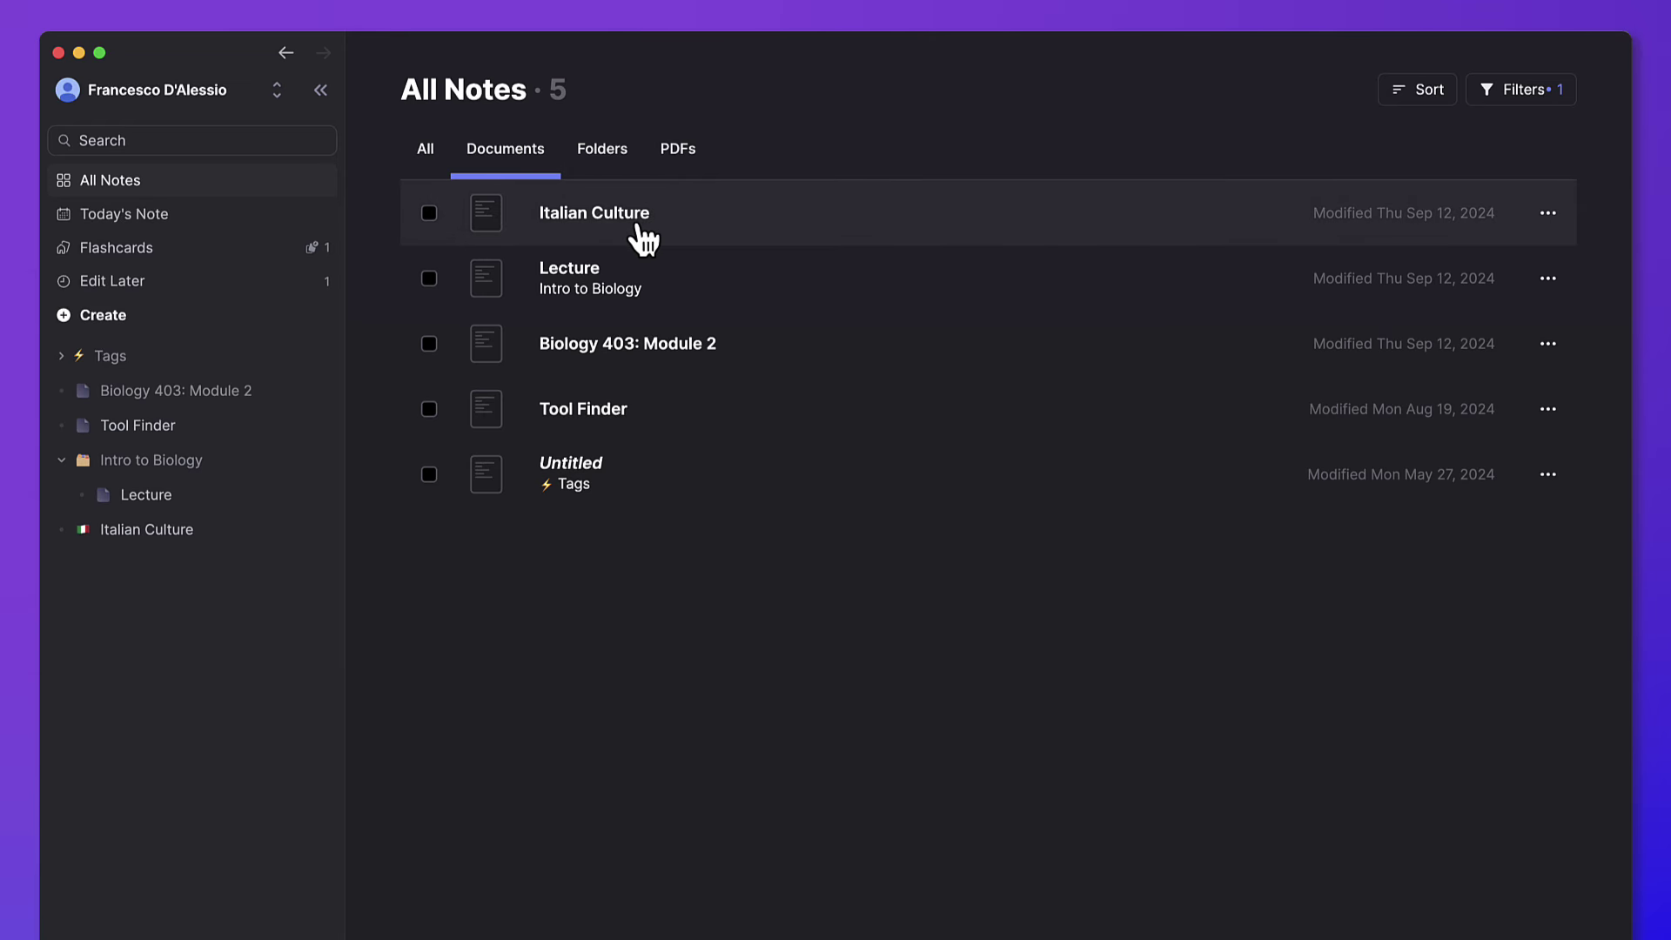
pyautogui.click(1544, 103)
pyautogui.click(1353, 622)
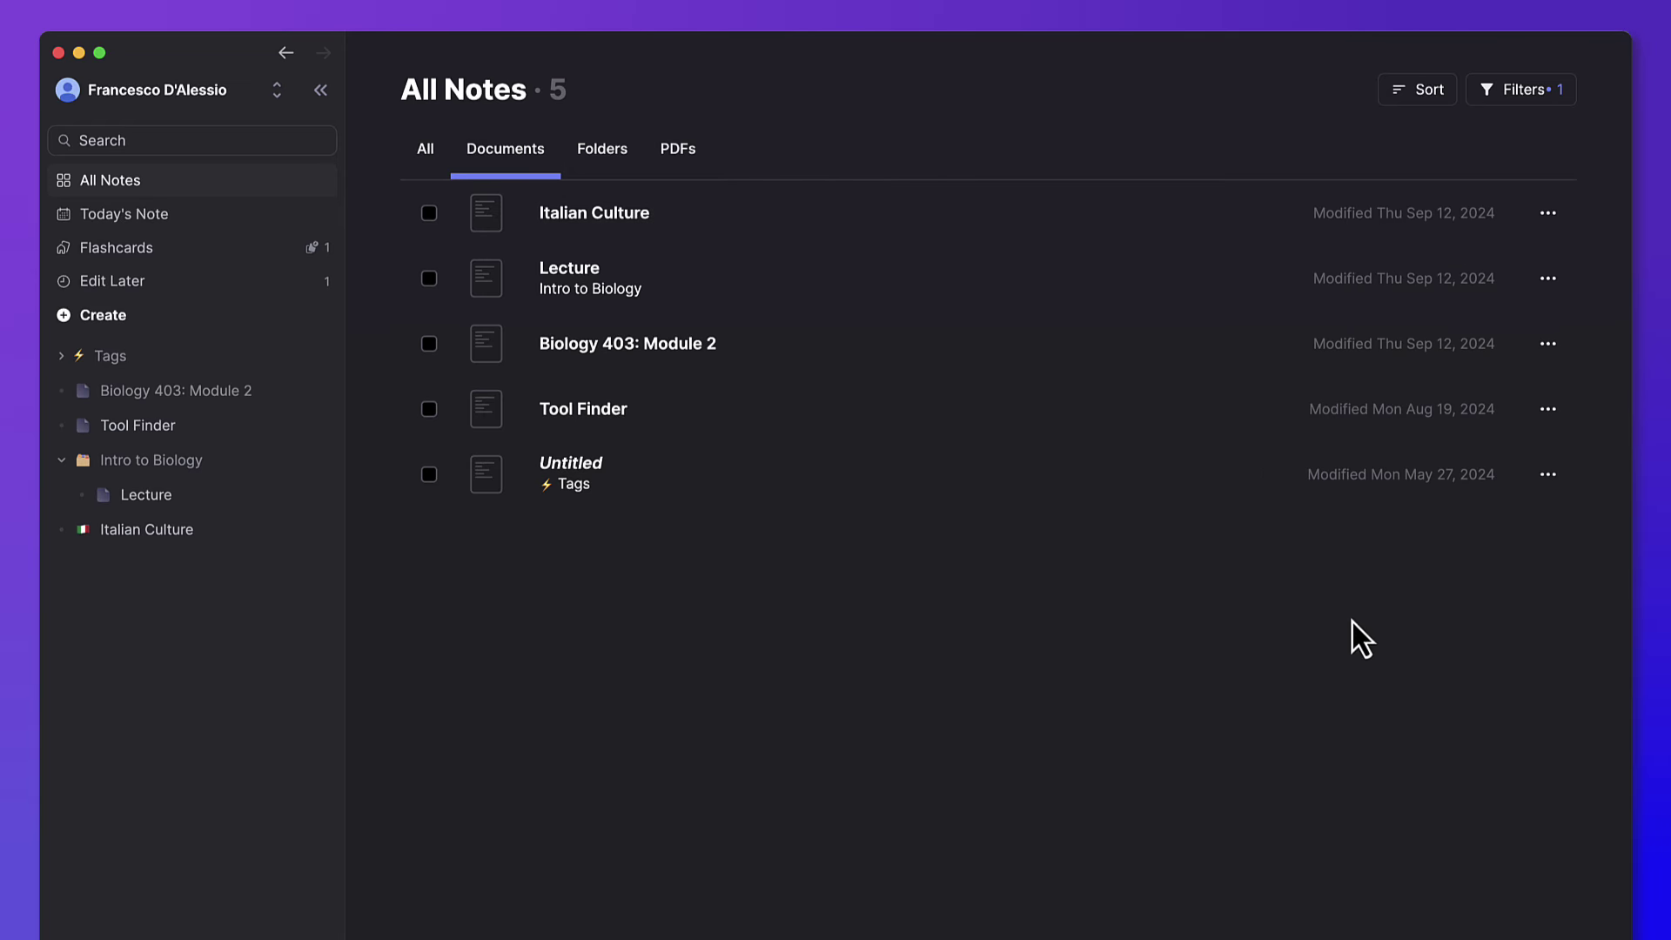
# - Create a new document, apply Bullet Notes, then undo back to the template choices
pyautogui.click(148, 313)
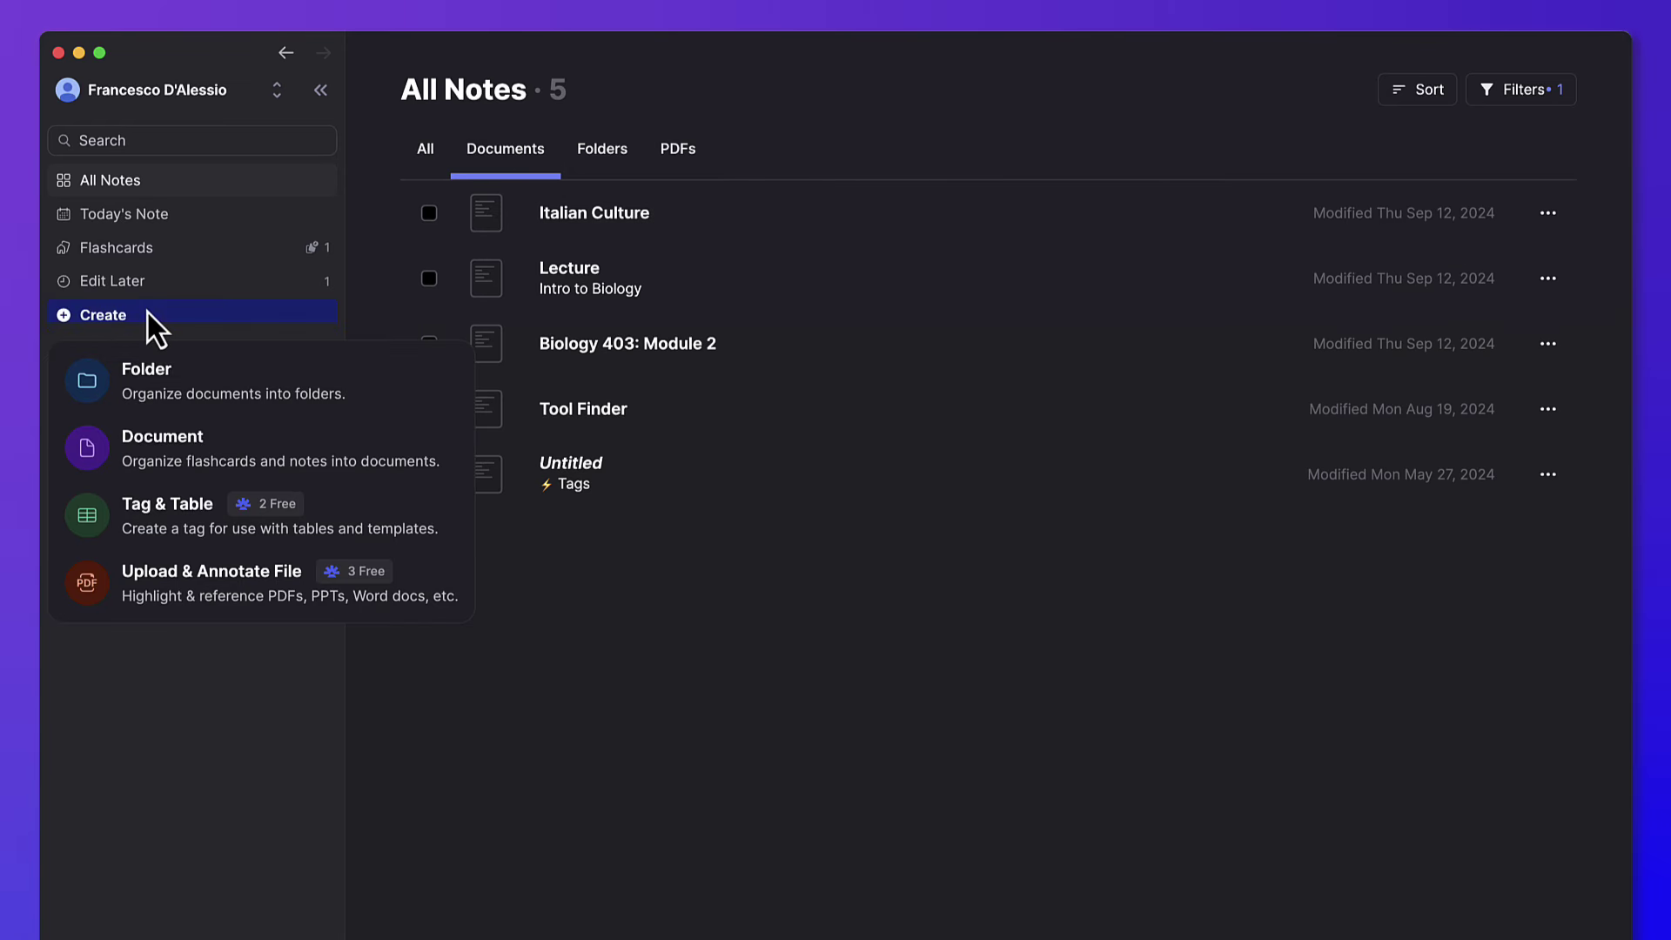
pyautogui.click(195, 450)
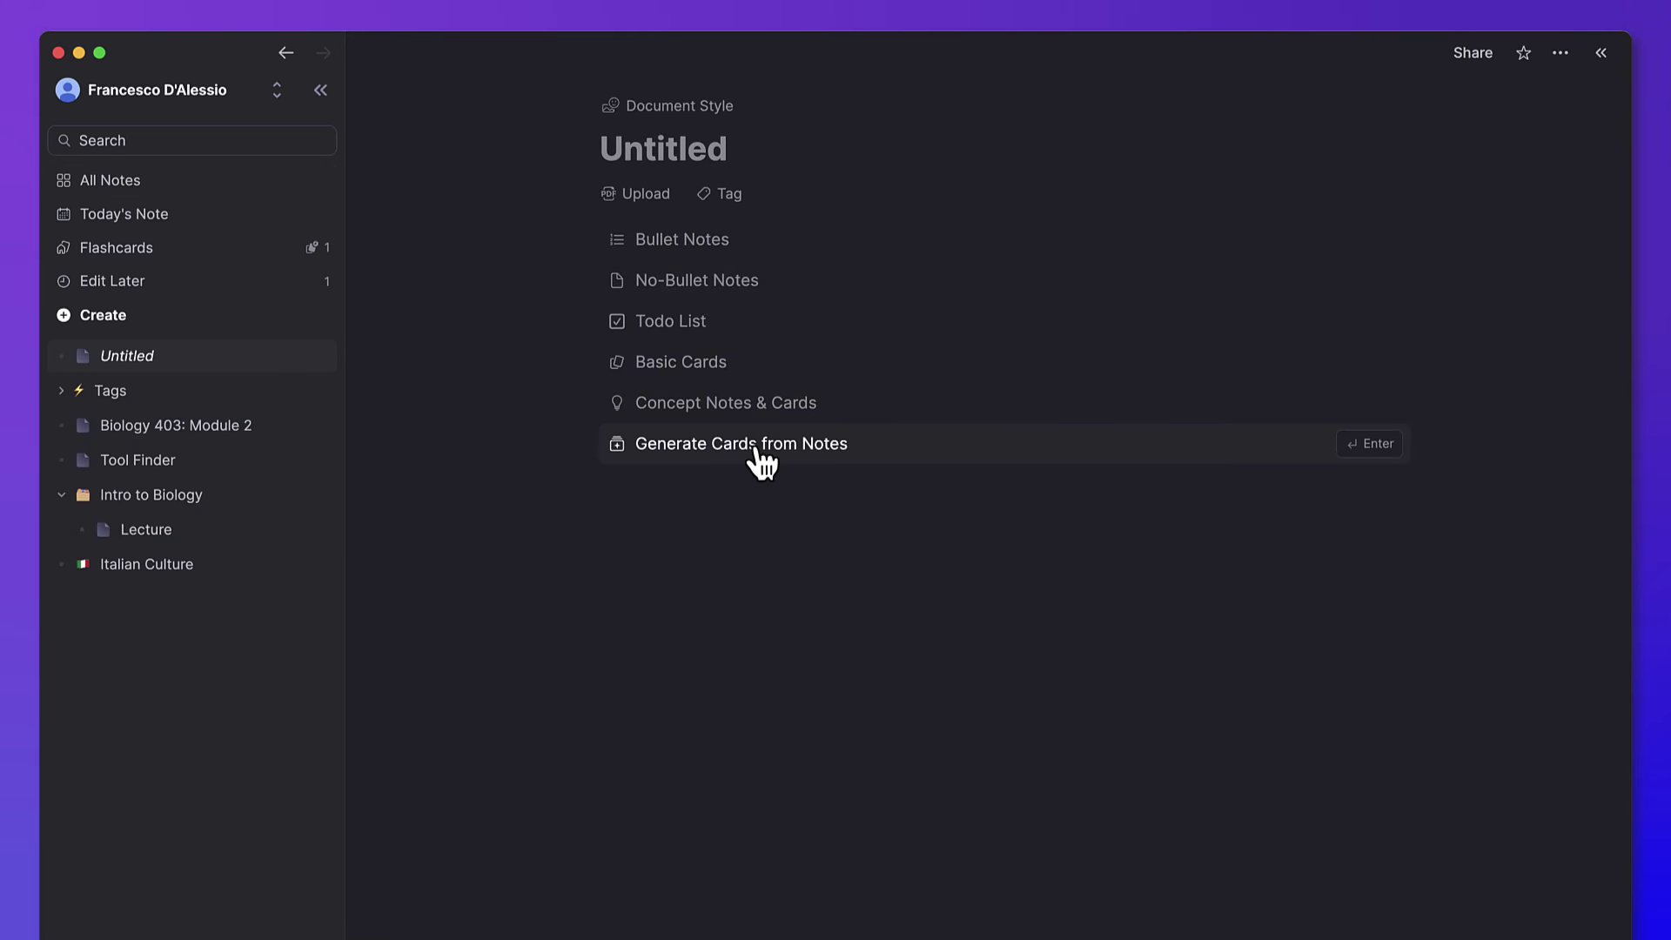
pyautogui.press('Up')
pyautogui.press('Up')
pyautogui.press('Up')
pyautogui.press('Up')
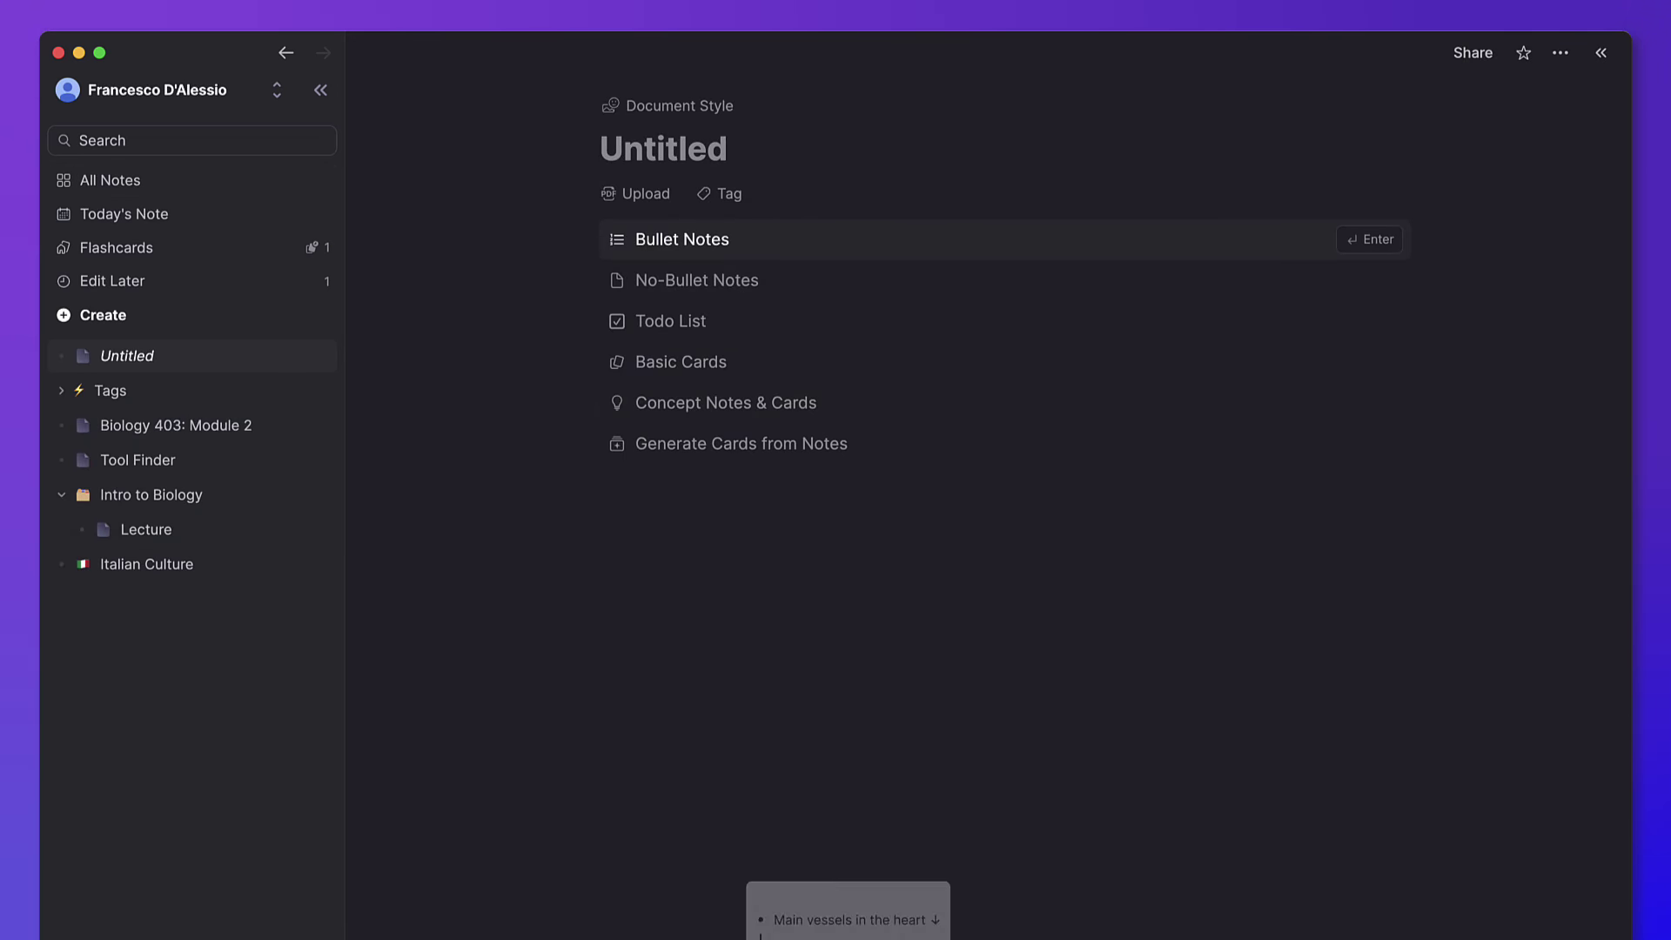
pyautogui.press('Return')
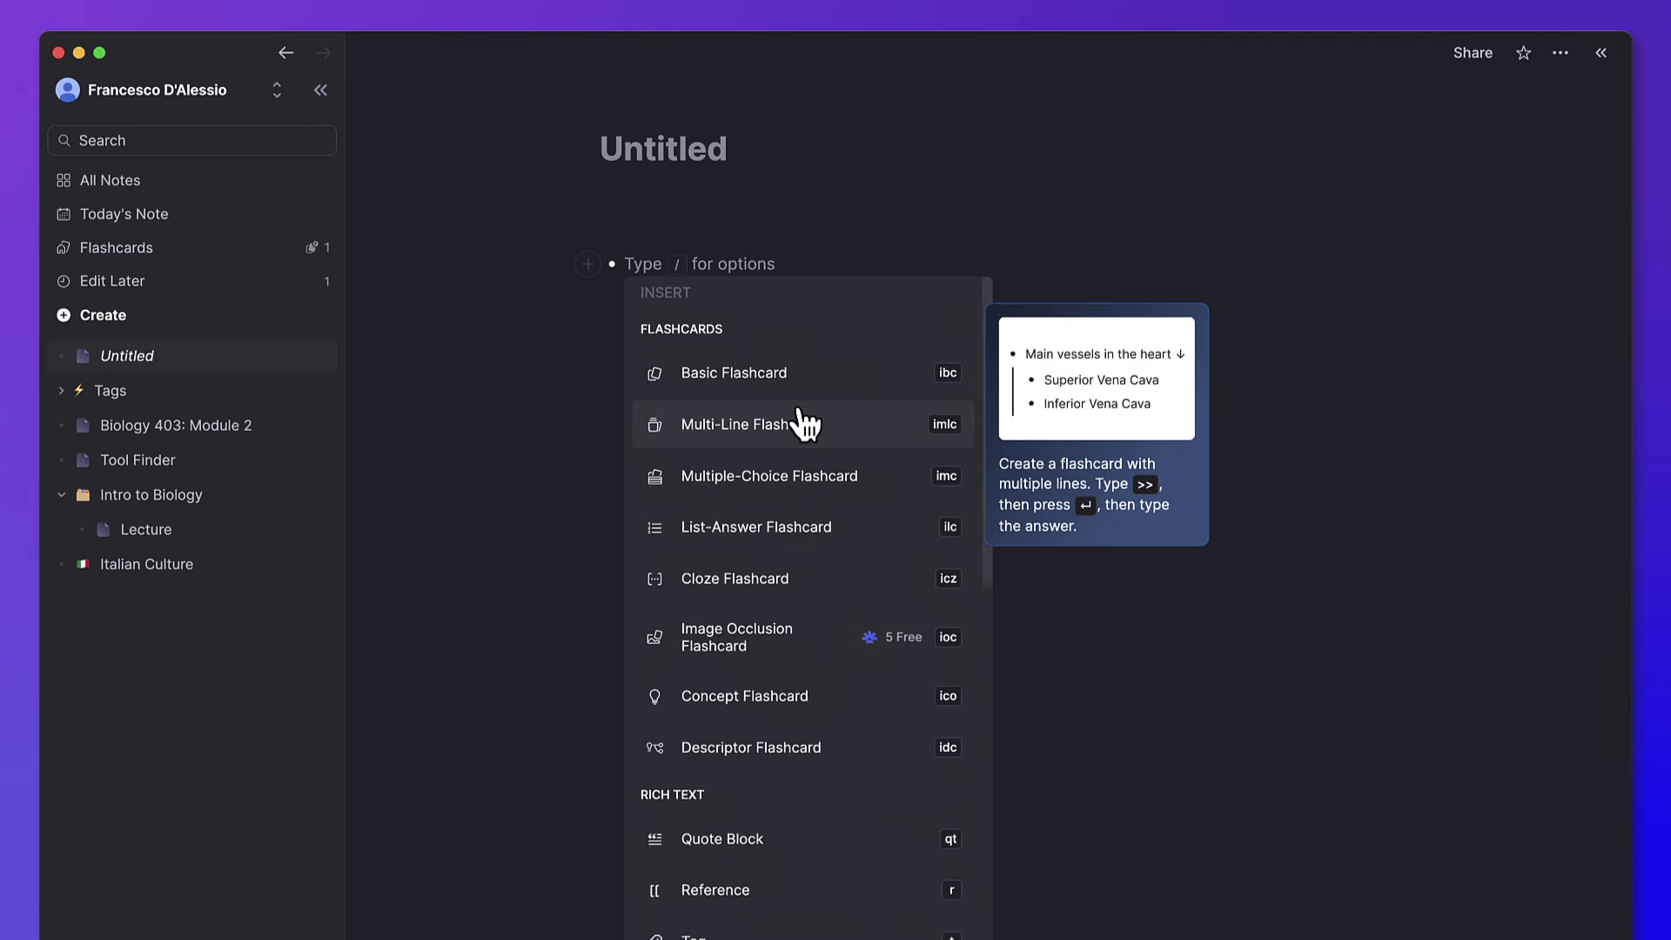
pyautogui.press('super+z')
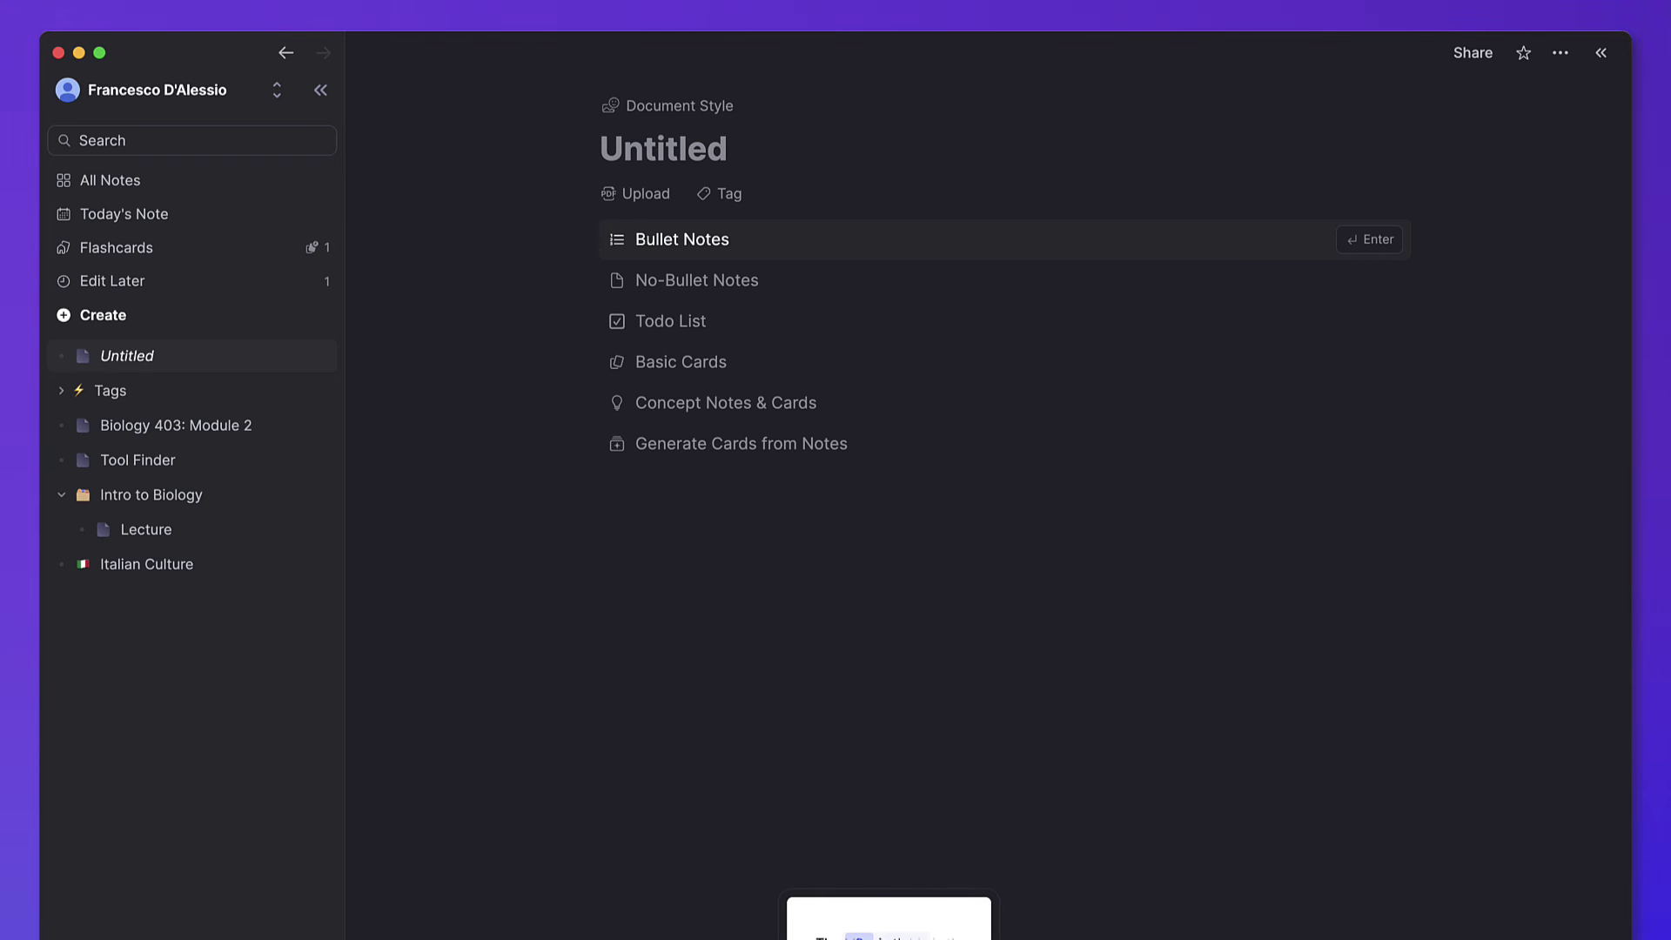
# - Write the cloze 'Ferrari will win the world championship in 2025' and reveal its three card previews
pyautogui.press('Return')
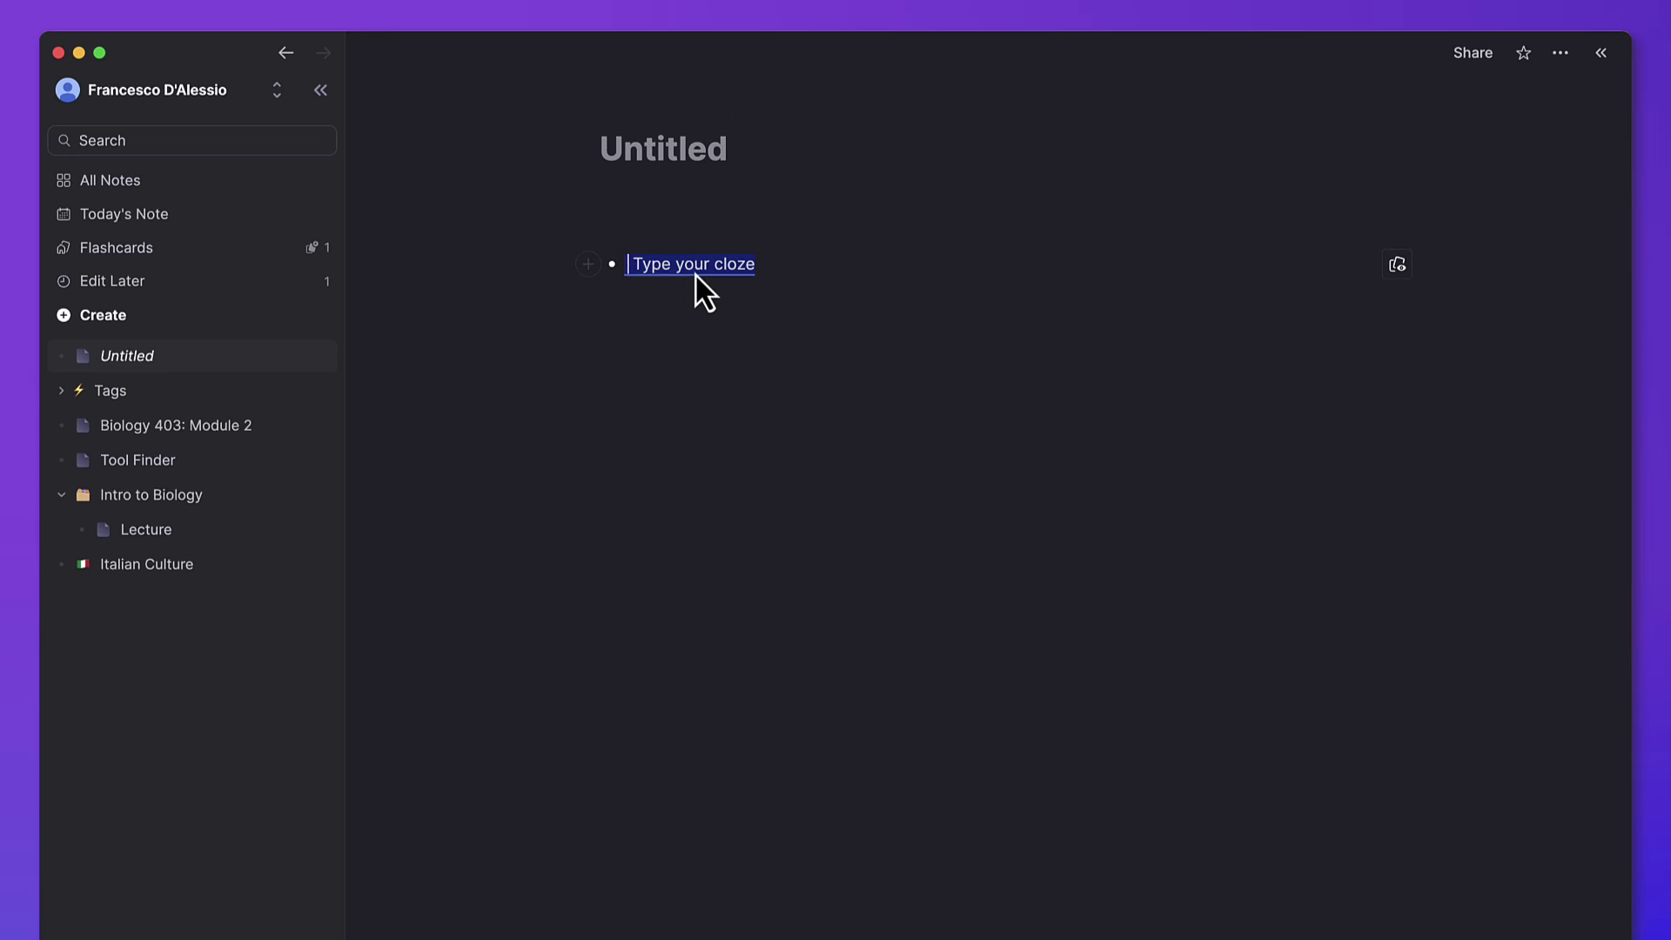
pyautogui.write('Ferr')
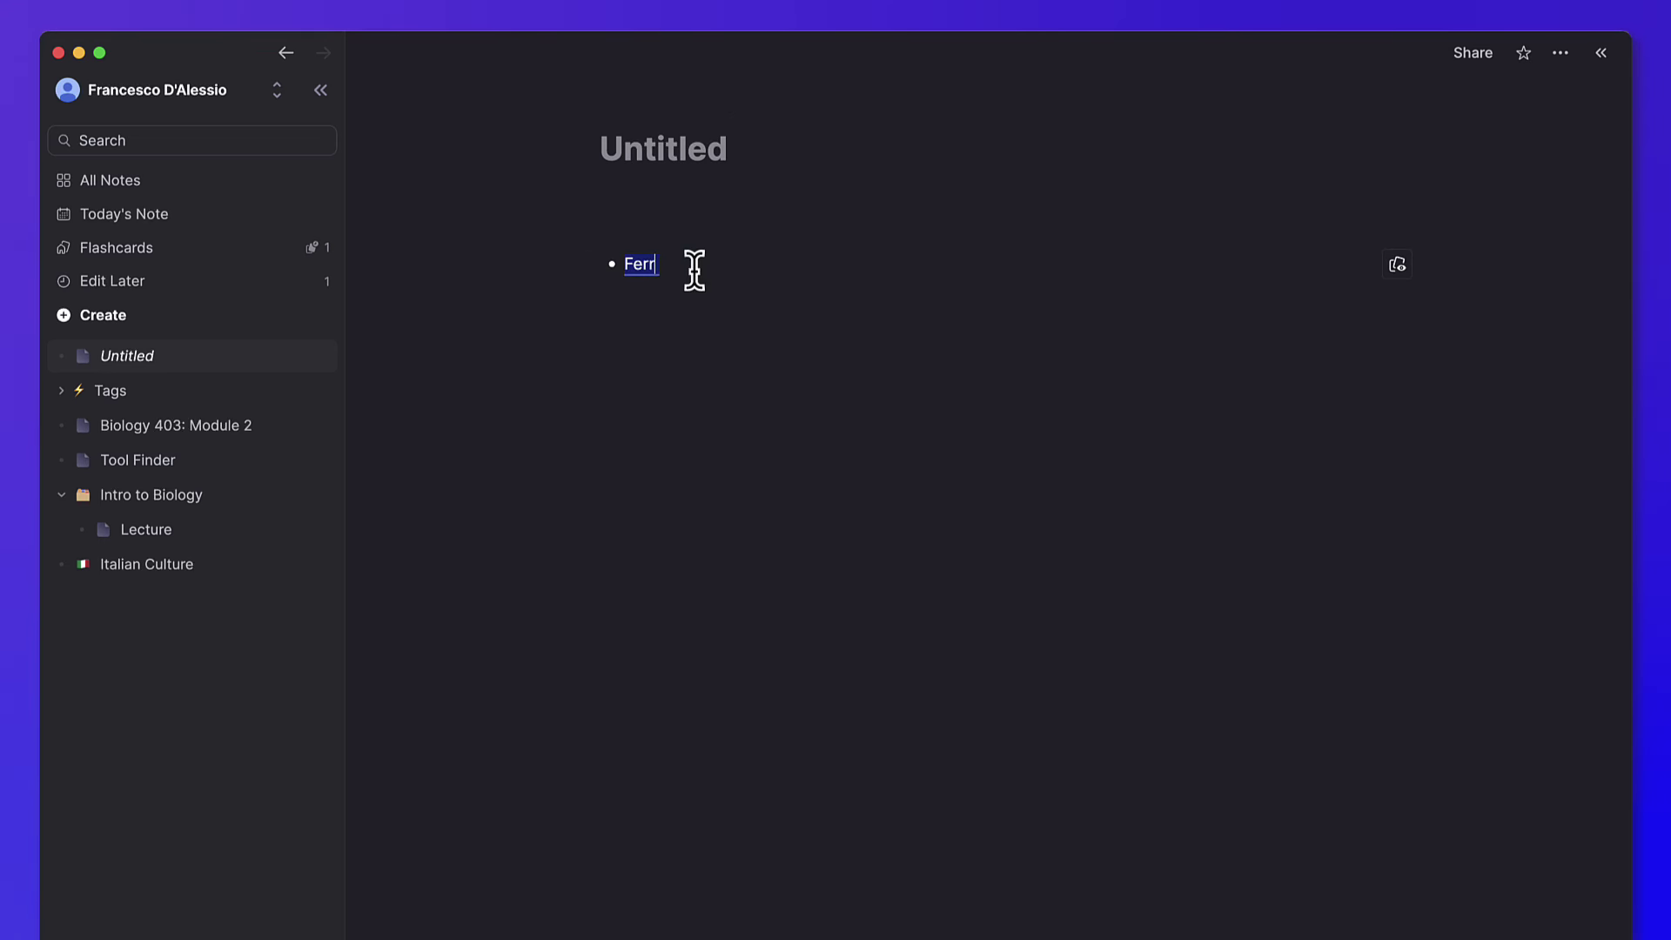
pyautogui.write('ari will win the')
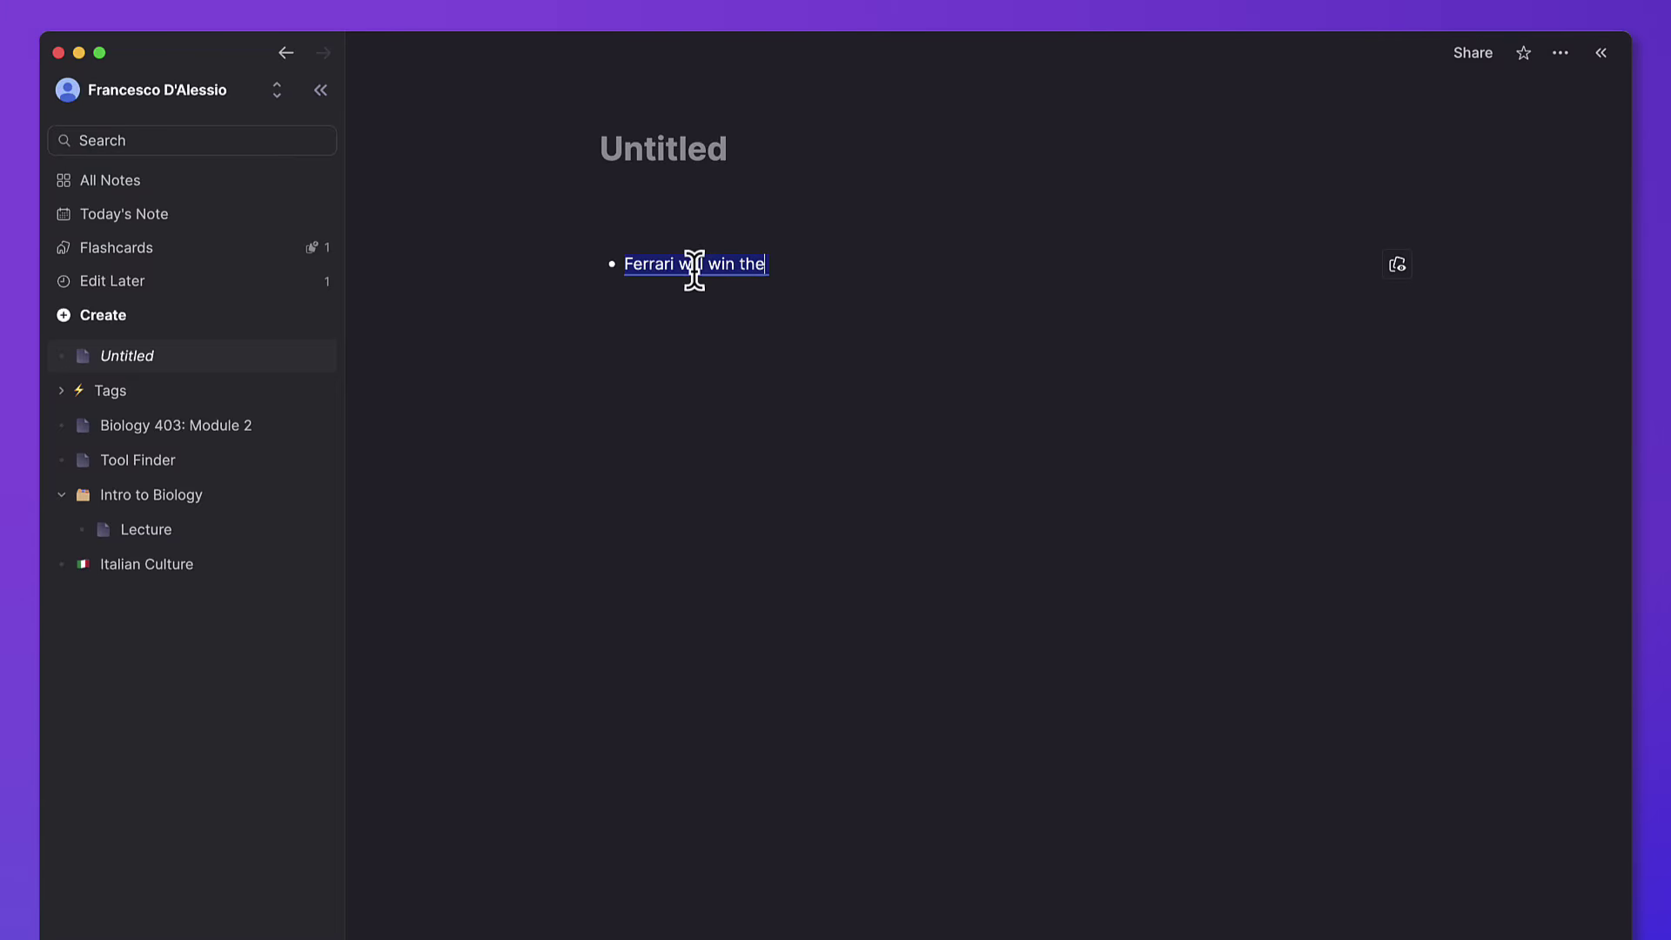
pyautogui.write(' world championship in 20225')
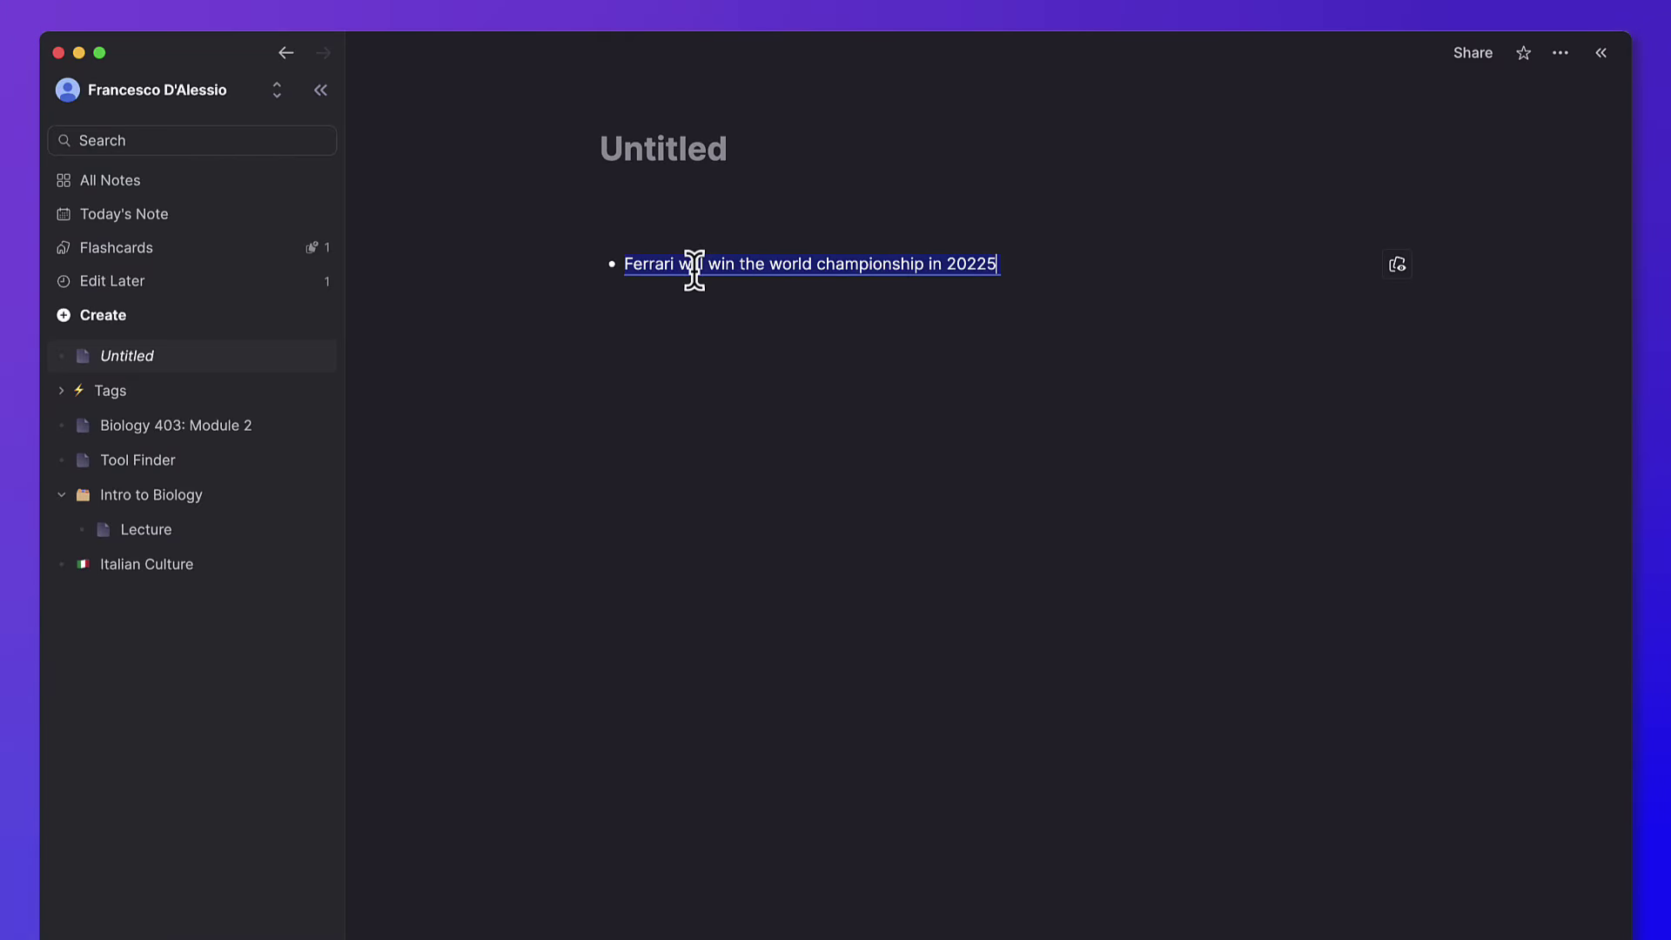
pyautogui.click(685, 298)
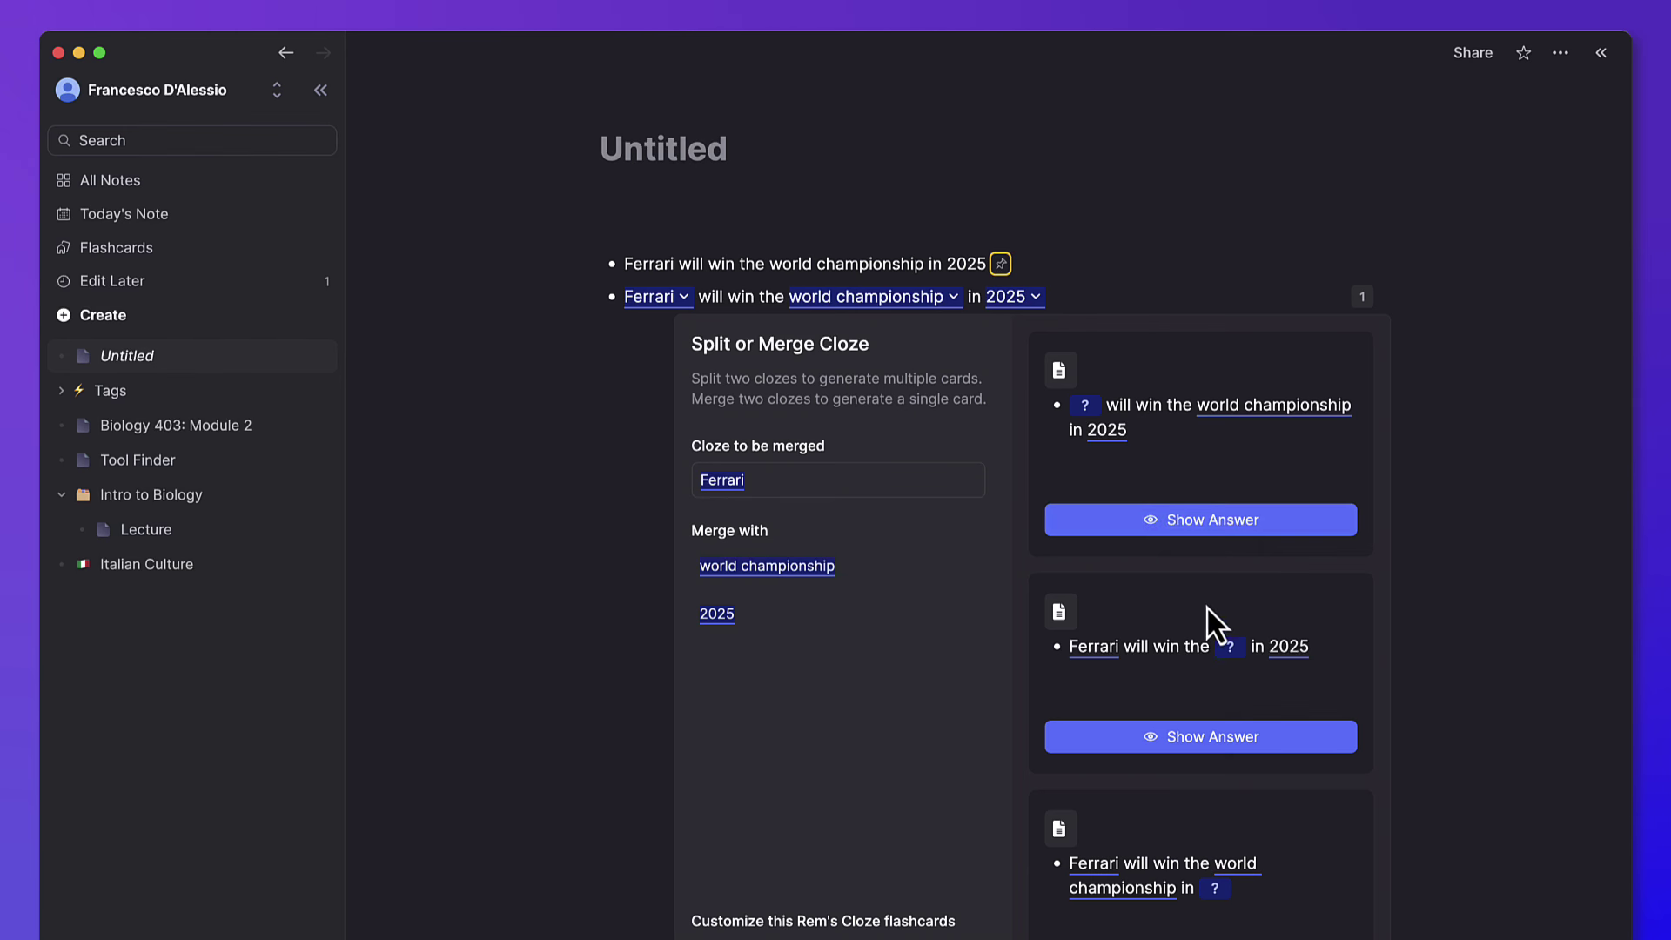
pyautogui.click(1197, 528)
pyautogui.click(1214, 669)
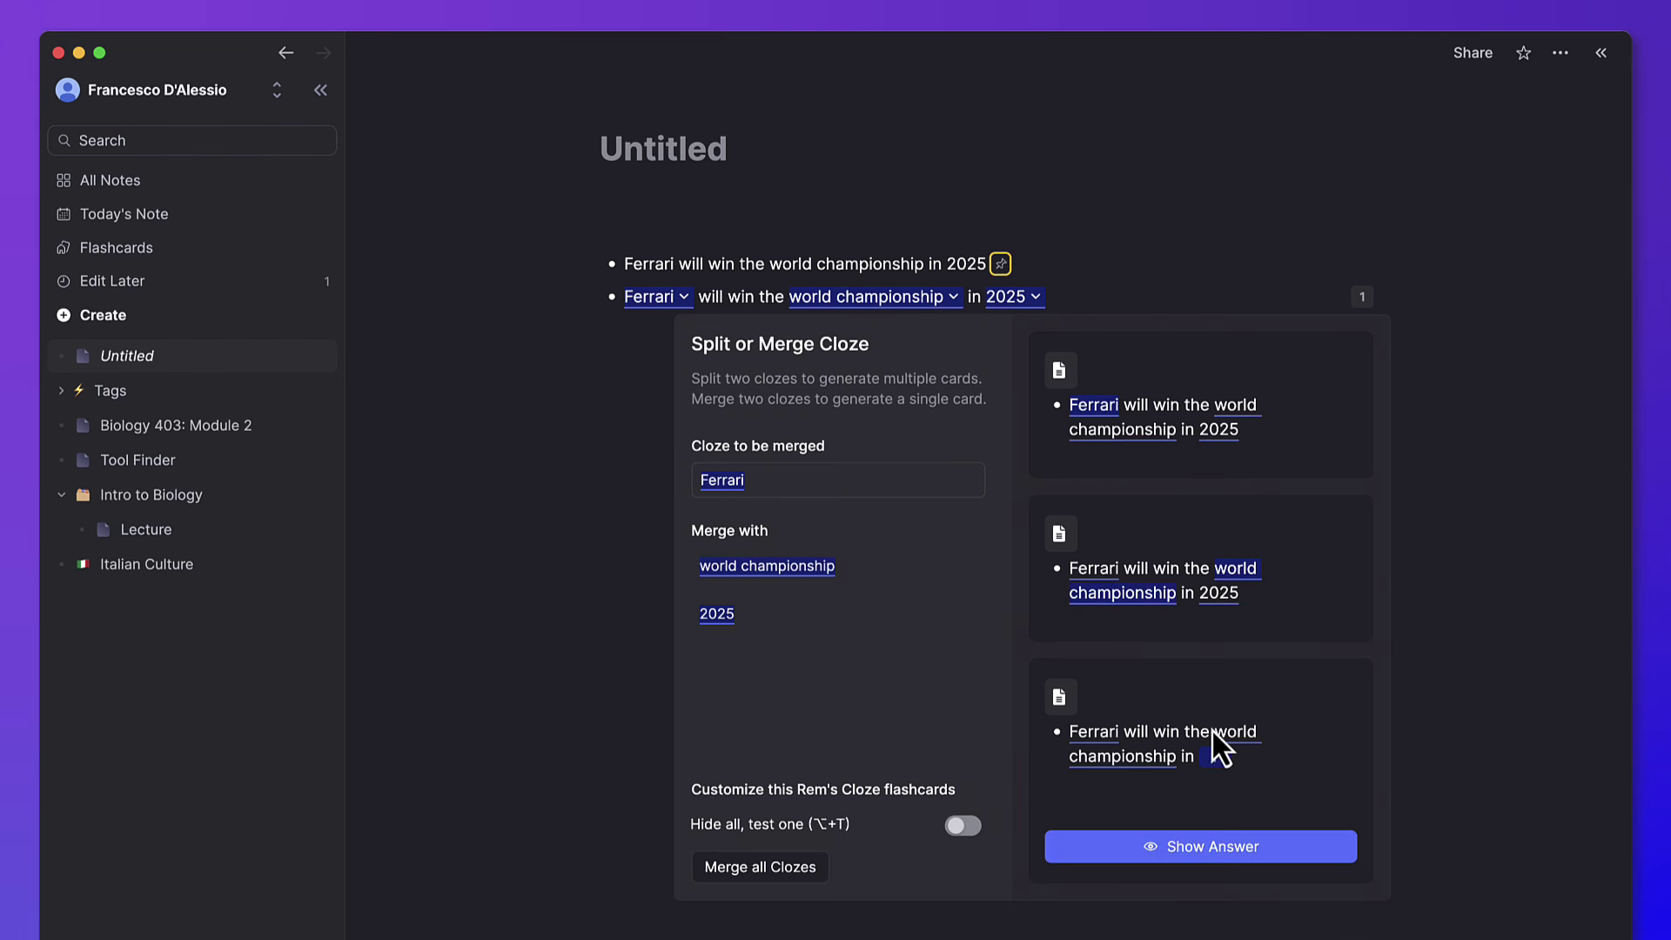
pyautogui.click(1216, 858)
pyautogui.click(1424, 373)
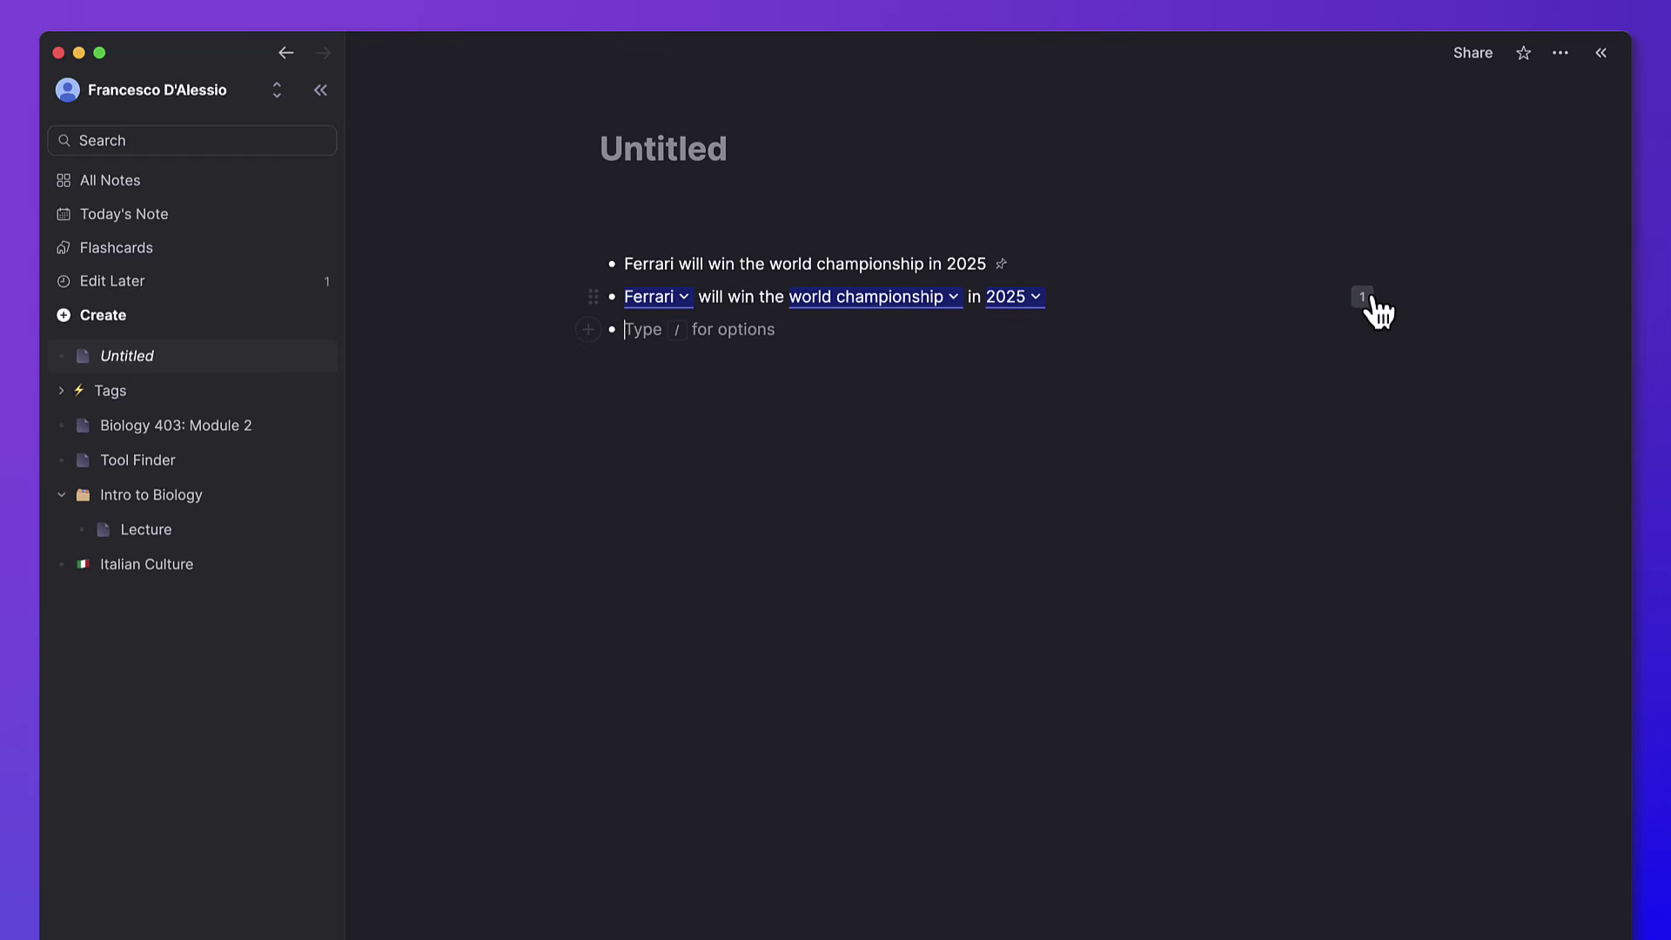
# - Open the skeleton diagram in Biology 403: Module 2 and place an occlusion box over the ribcage
pyautogui.moveTo(1363, 298)
pyautogui.click(1118, 359)
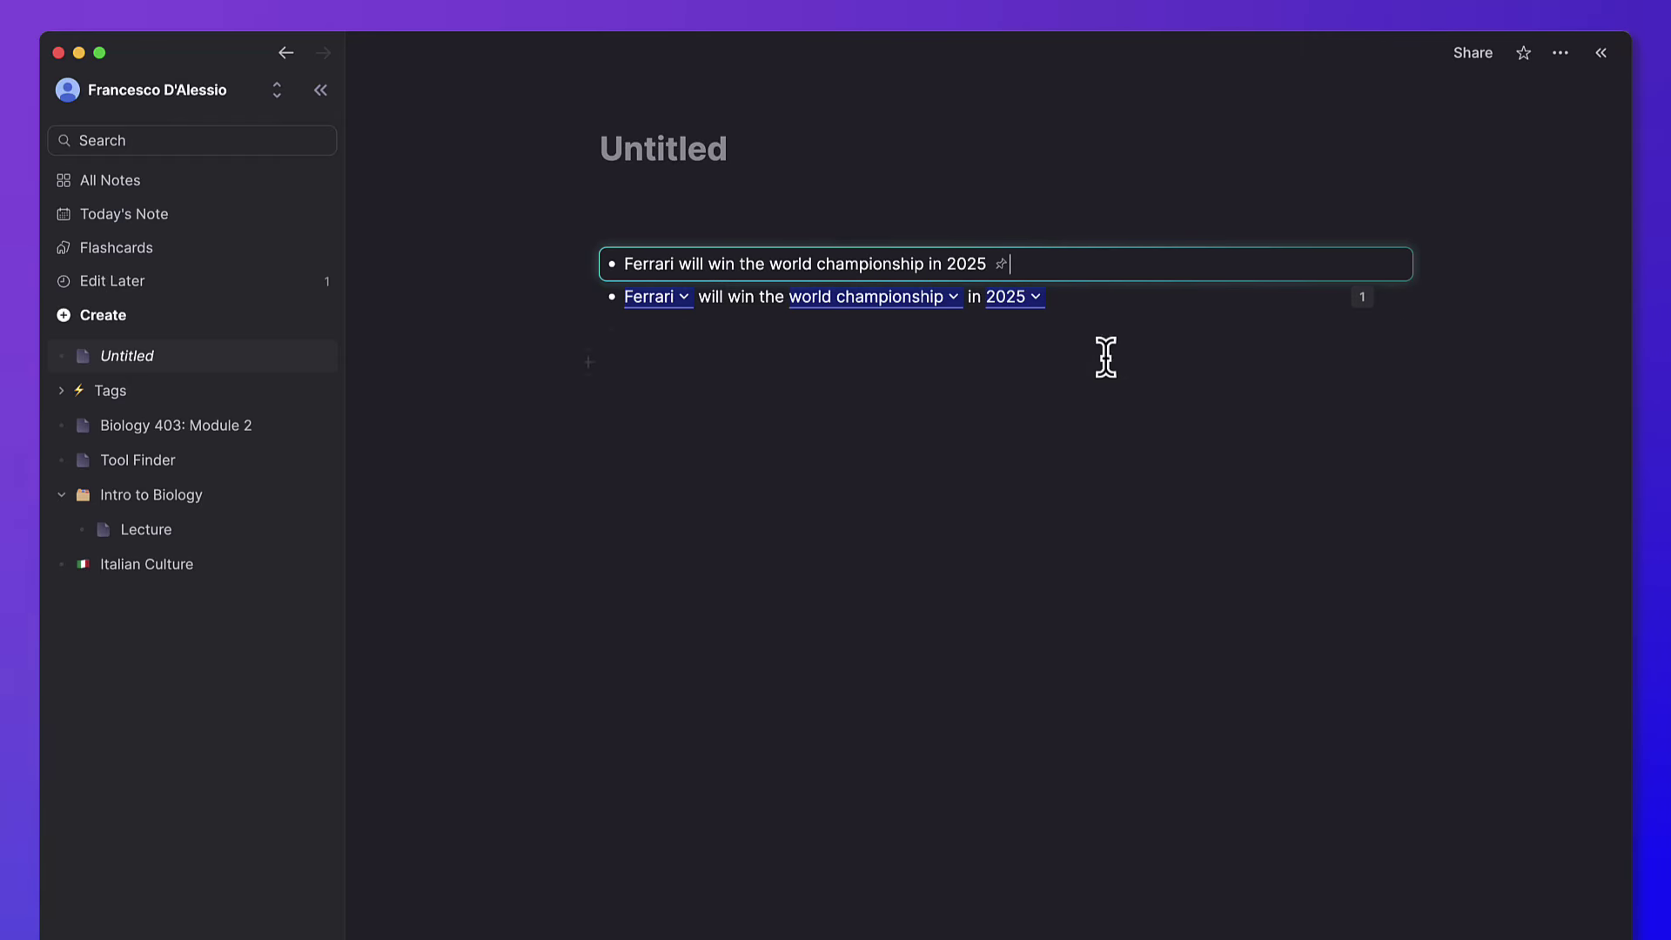
pyautogui.click(1002, 265)
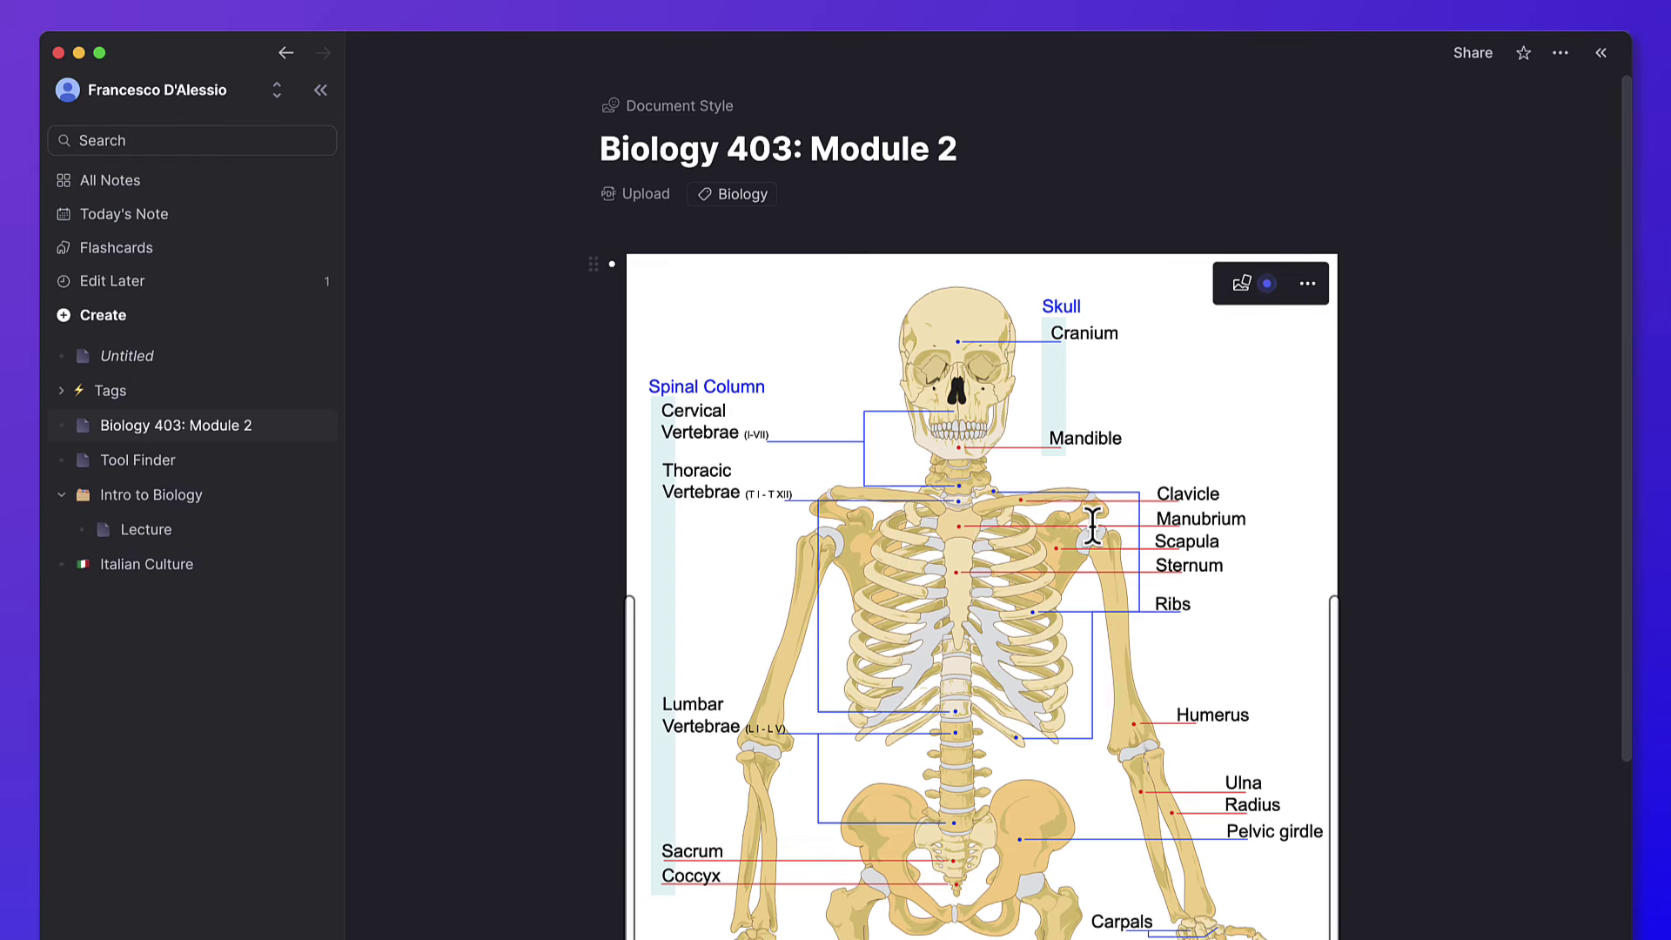
pyautogui.click(1256, 293)
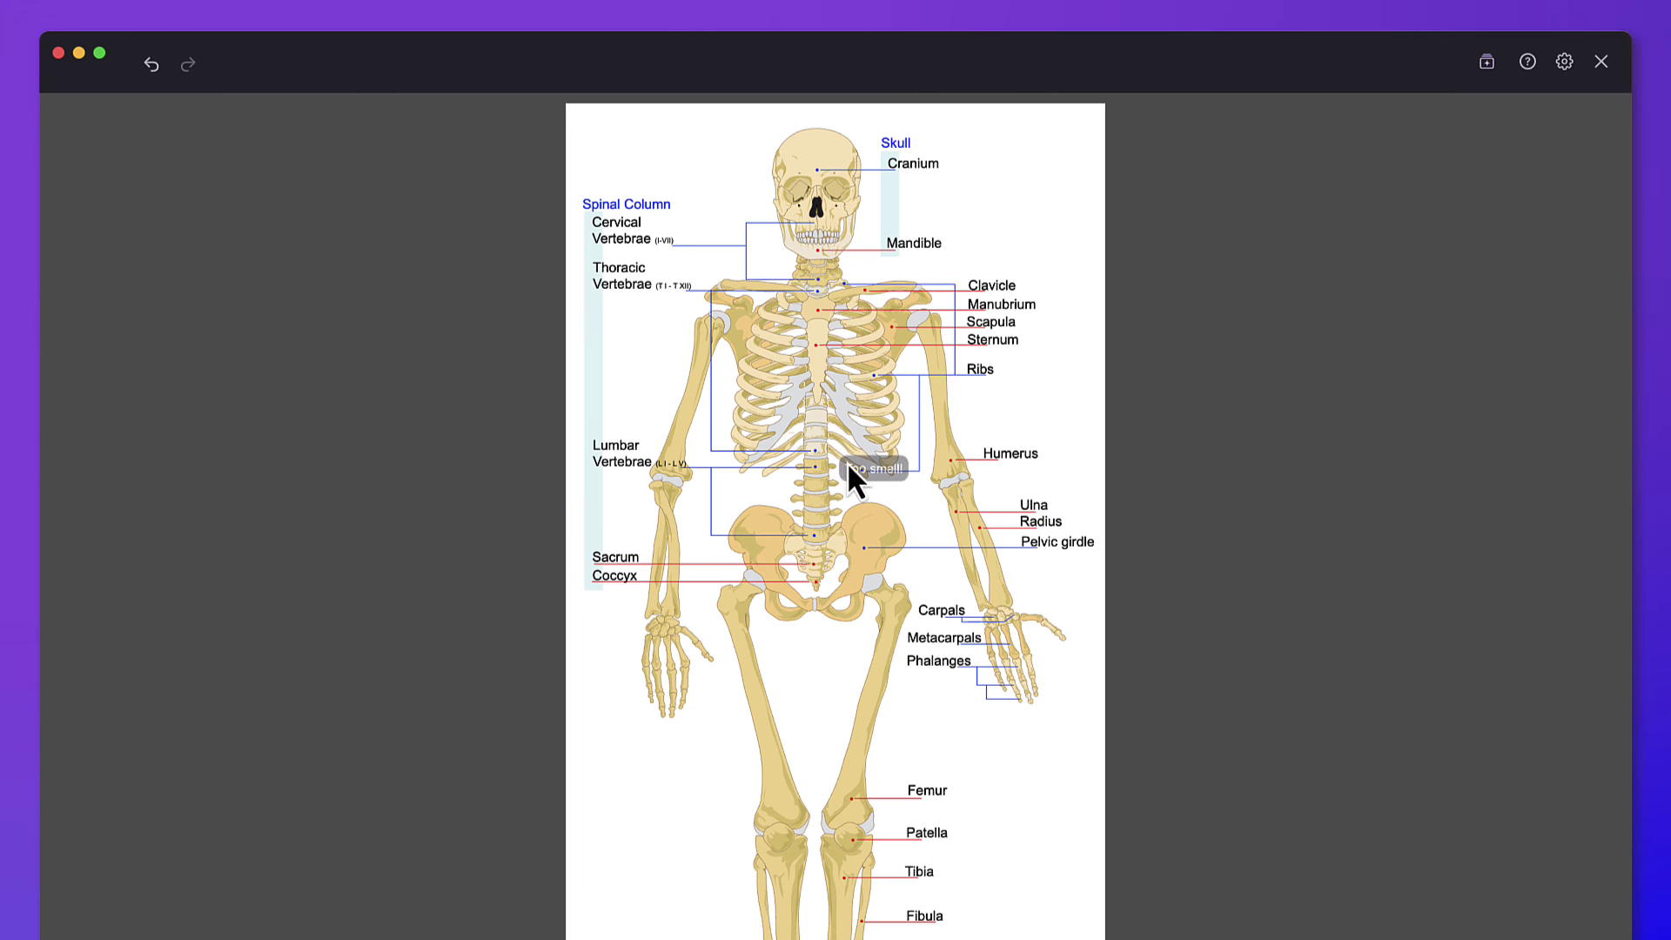
pyautogui.moveTo(761, 309); pyautogui.dragTo(1031, 569)
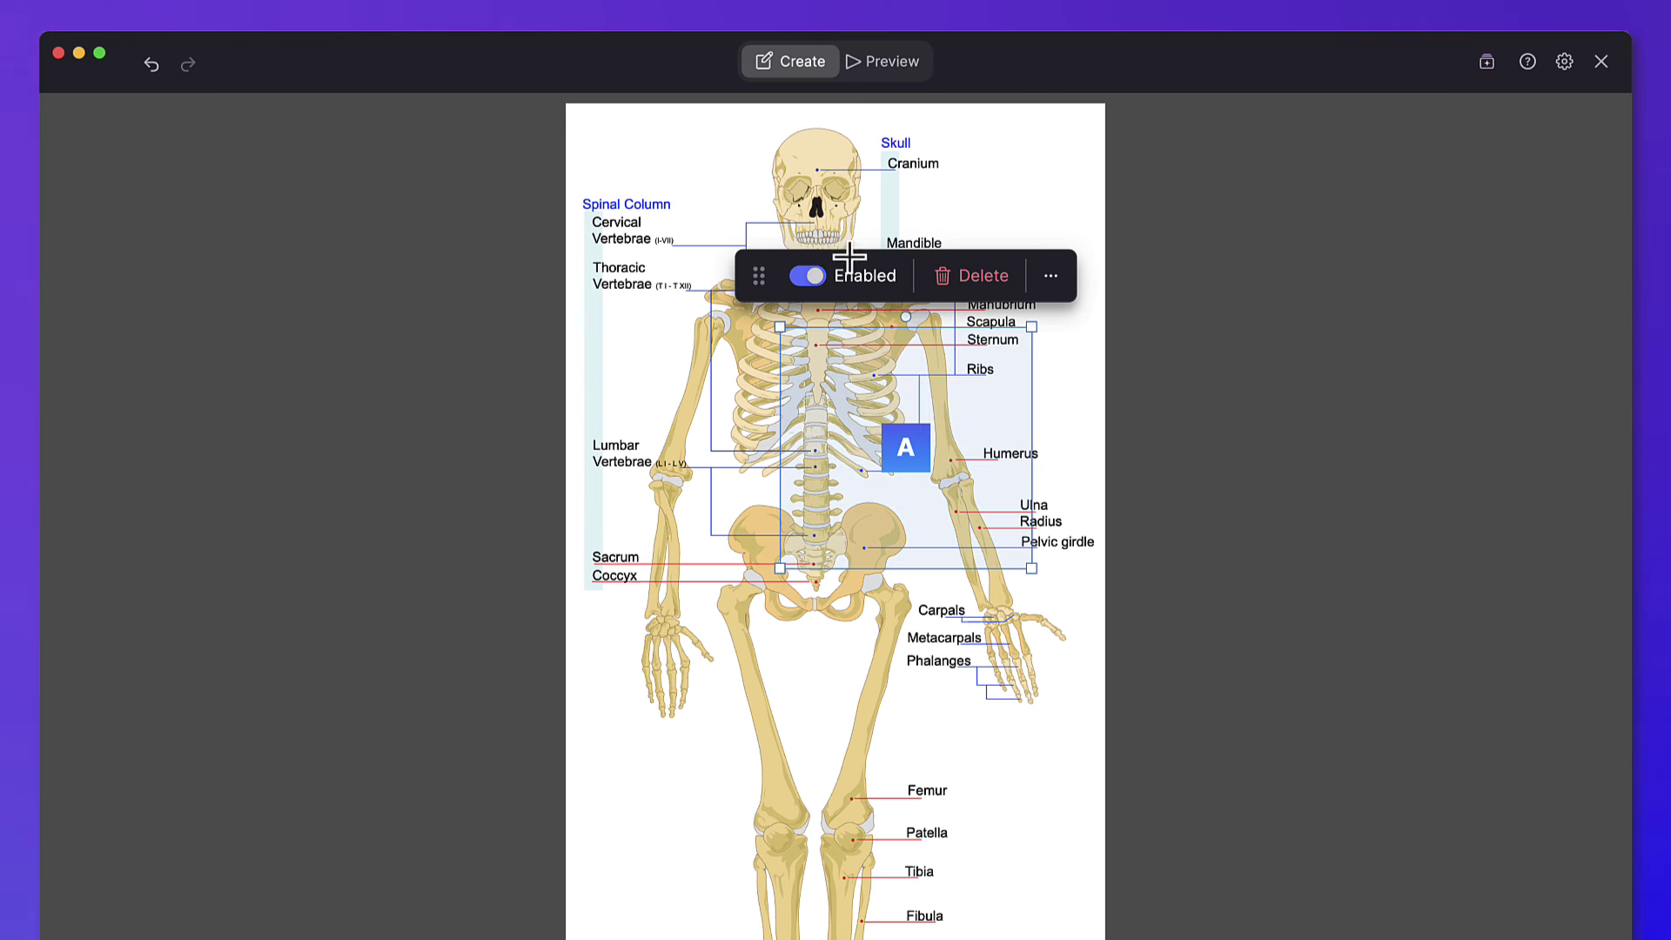
pyautogui.moveTo(909, 461); pyautogui.dragTo(844, 399)
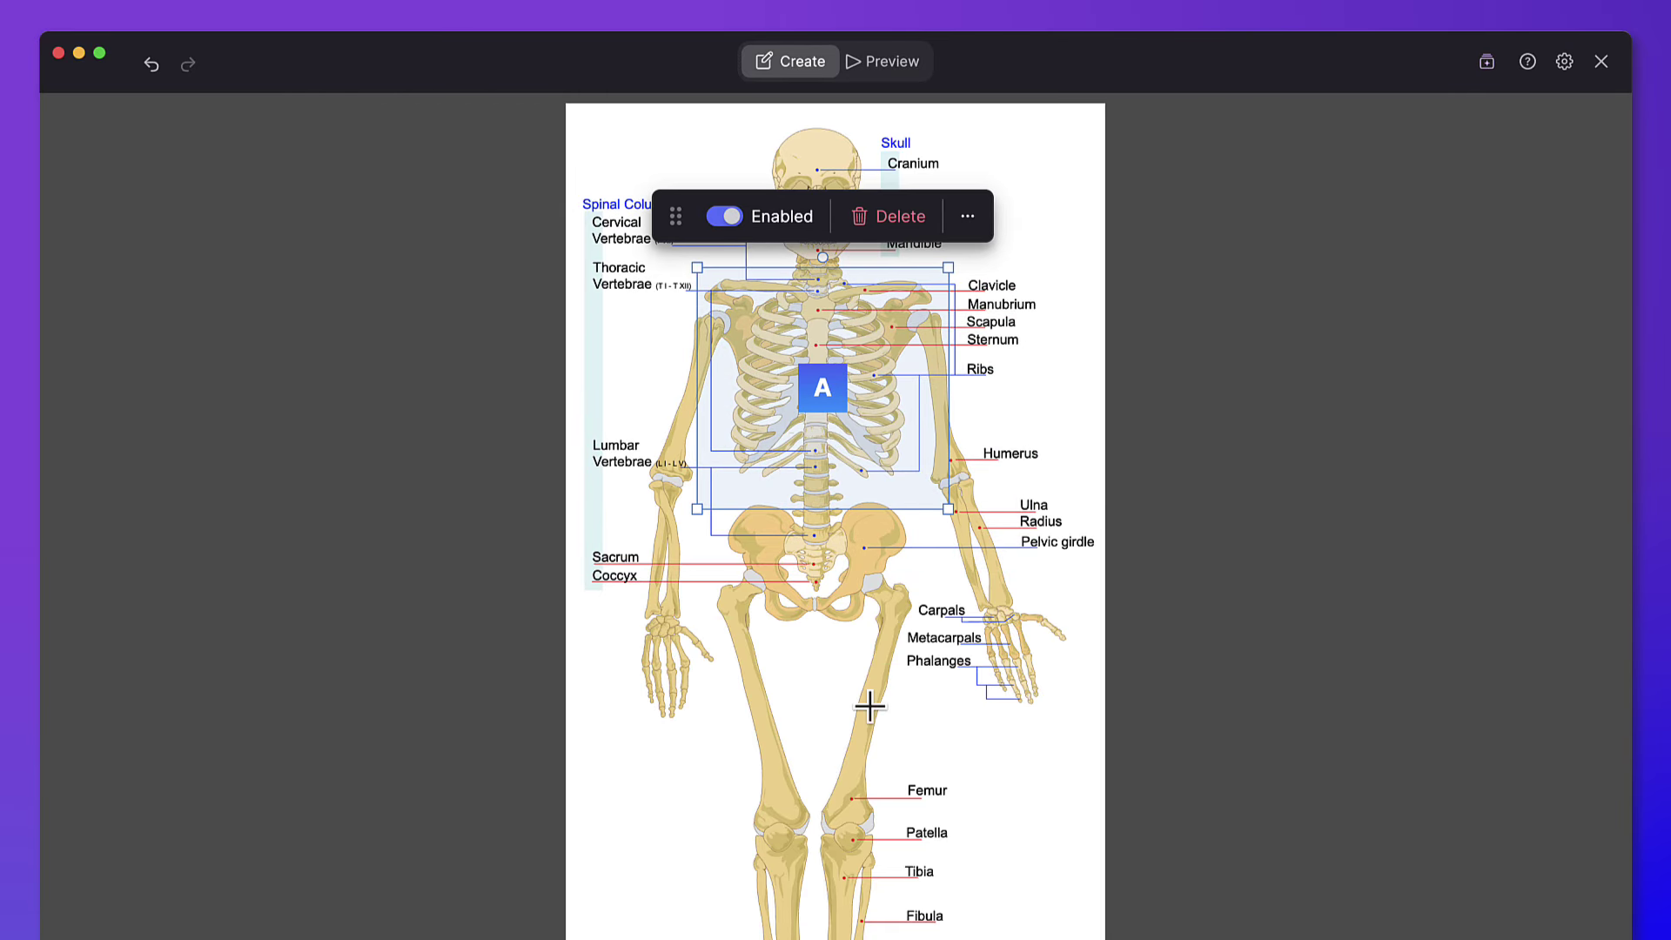
pyautogui.moveTo(723, 507)
pyautogui.mouseDown()
pyautogui.moveTo(970, 671)
pyautogui.moveTo(749, 510)
pyautogui.moveTo(944, 675)
pyautogui.mouseUp()
pyautogui.click(721, 604)
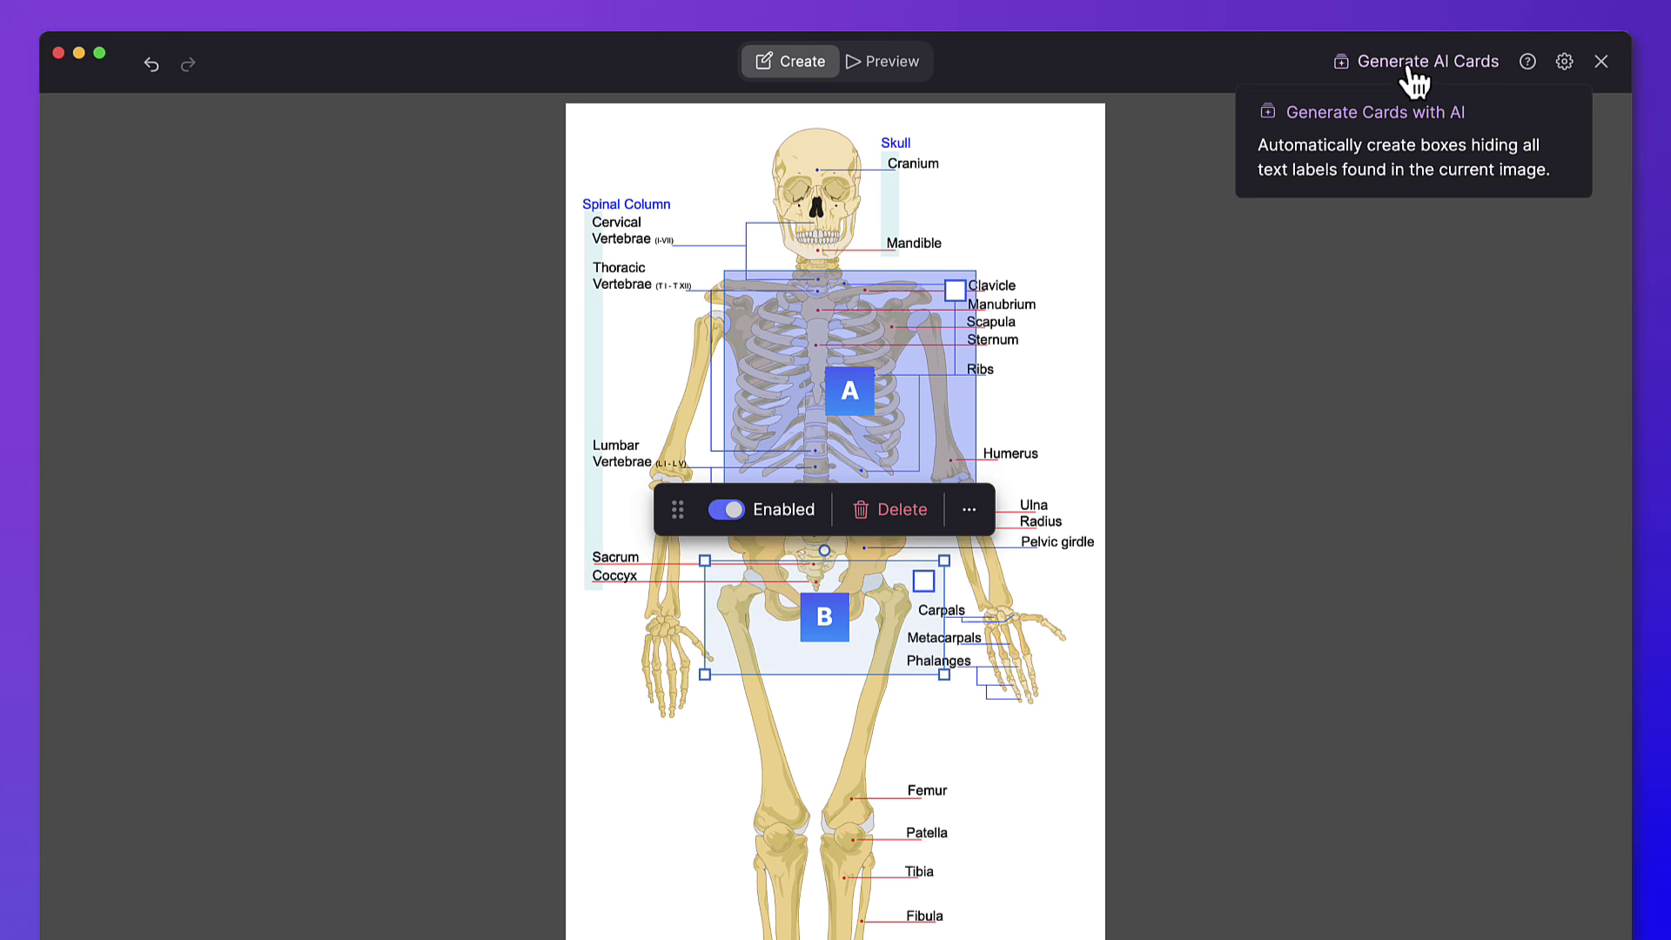
# - Auto-generate occlusion boxes over the text labels, then preview the cards, stepping forward and back
pyautogui.click(1414, 70)
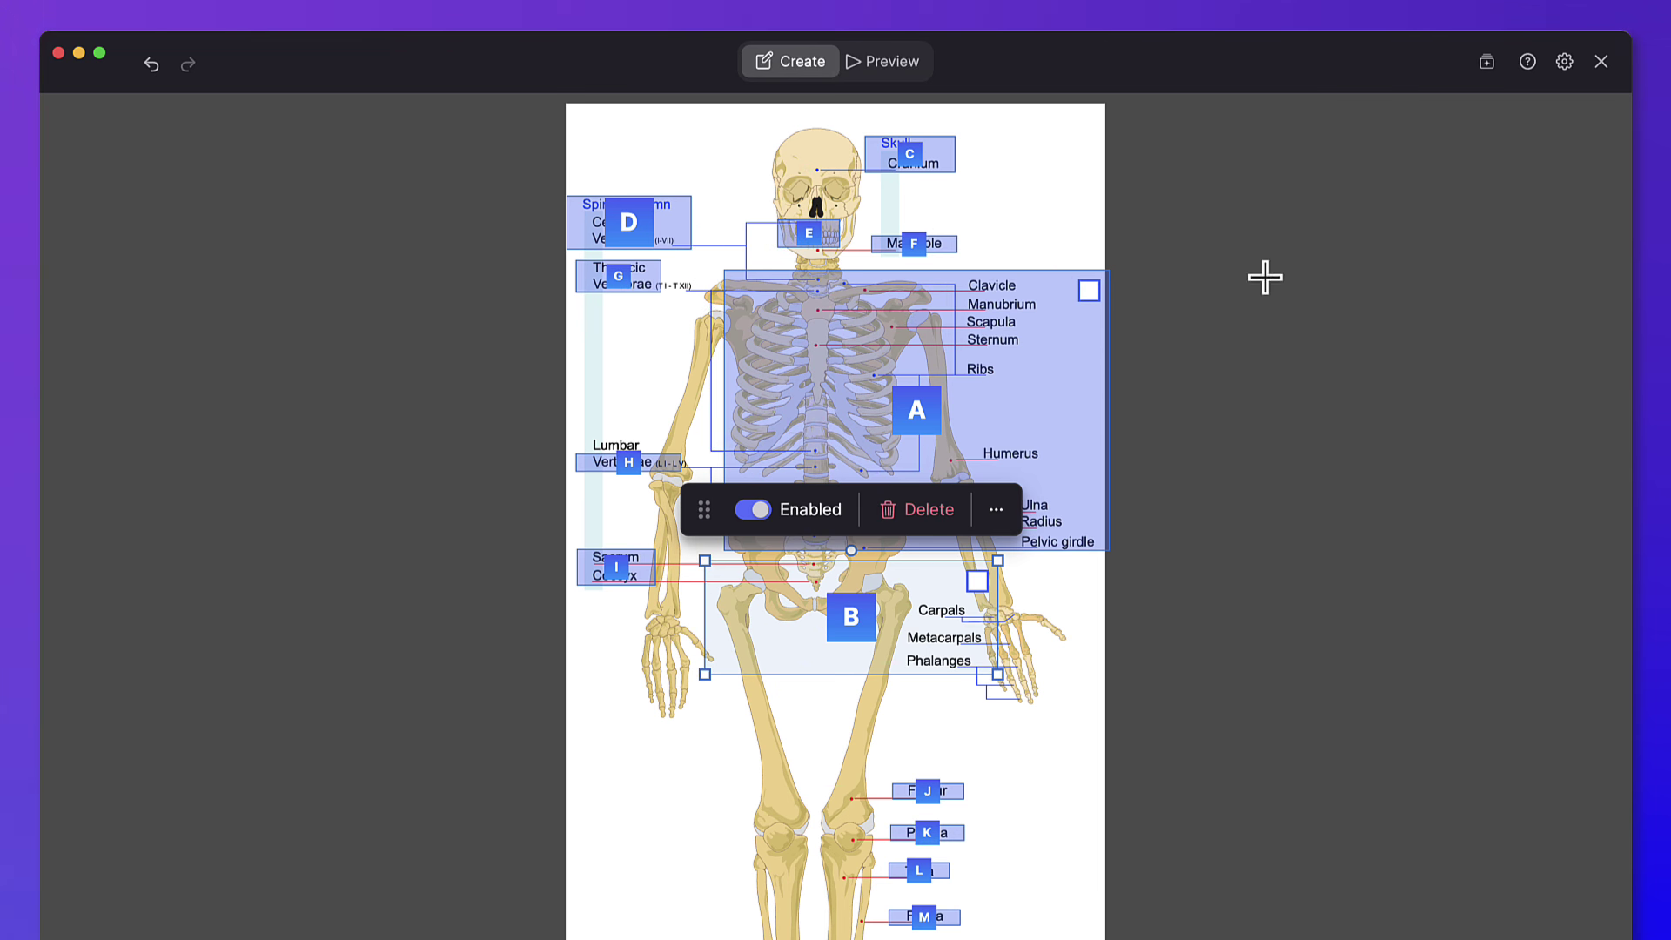
pyautogui.click(1487, 65)
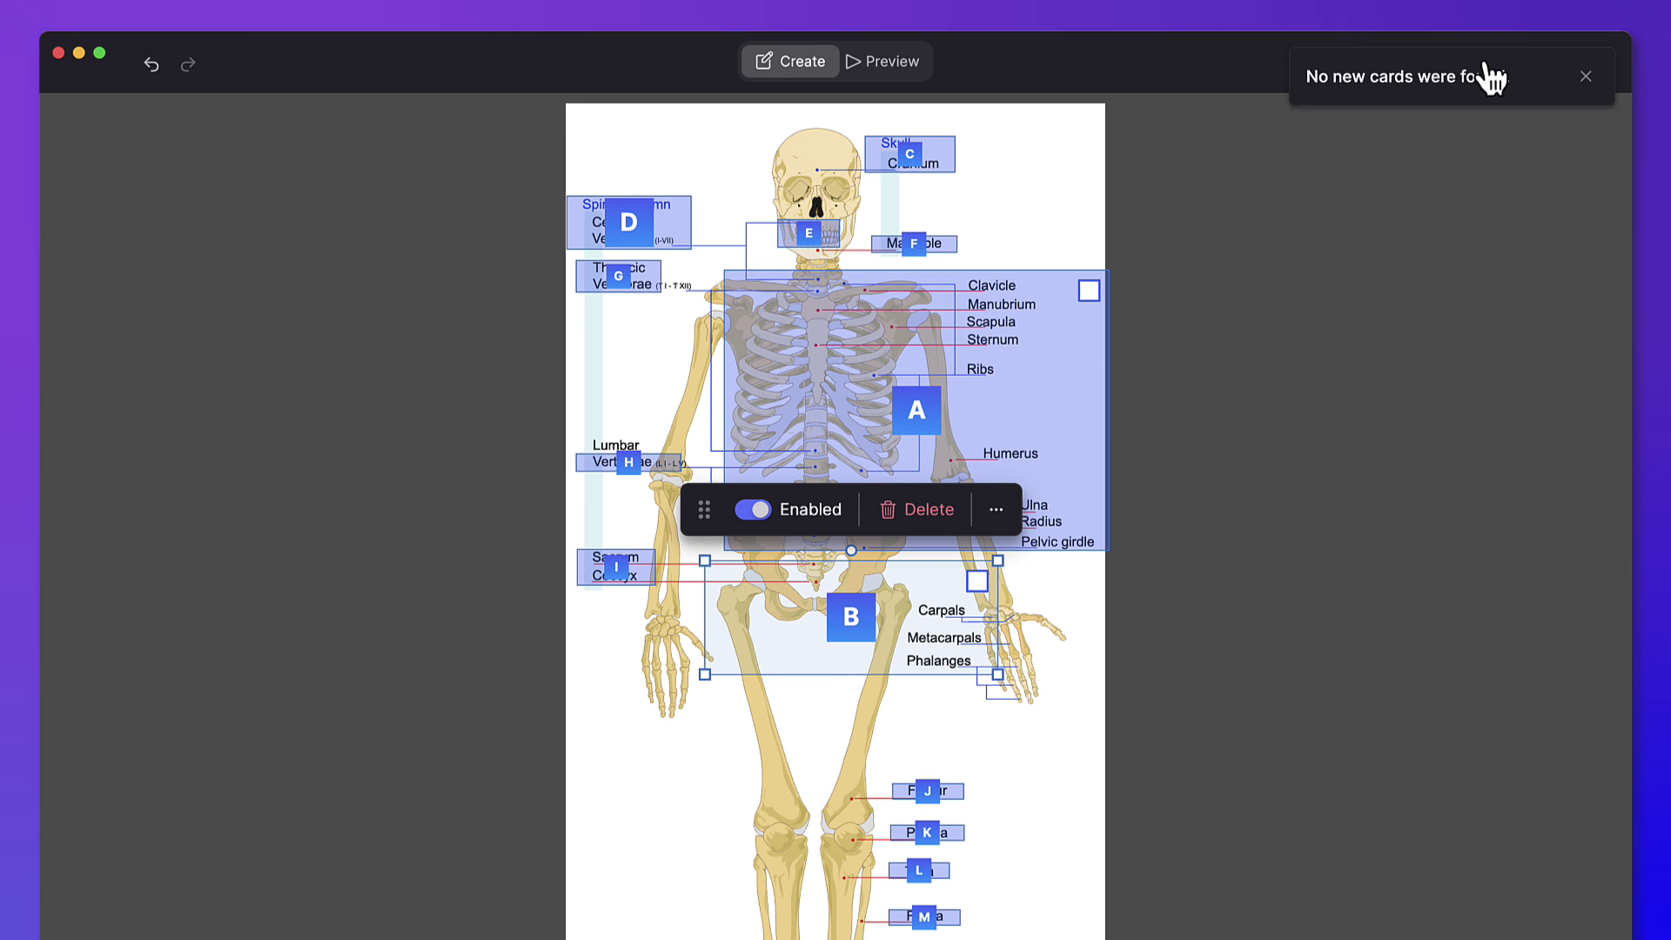
pyautogui.click(1585, 77)
pyautogui.click(888, 62)
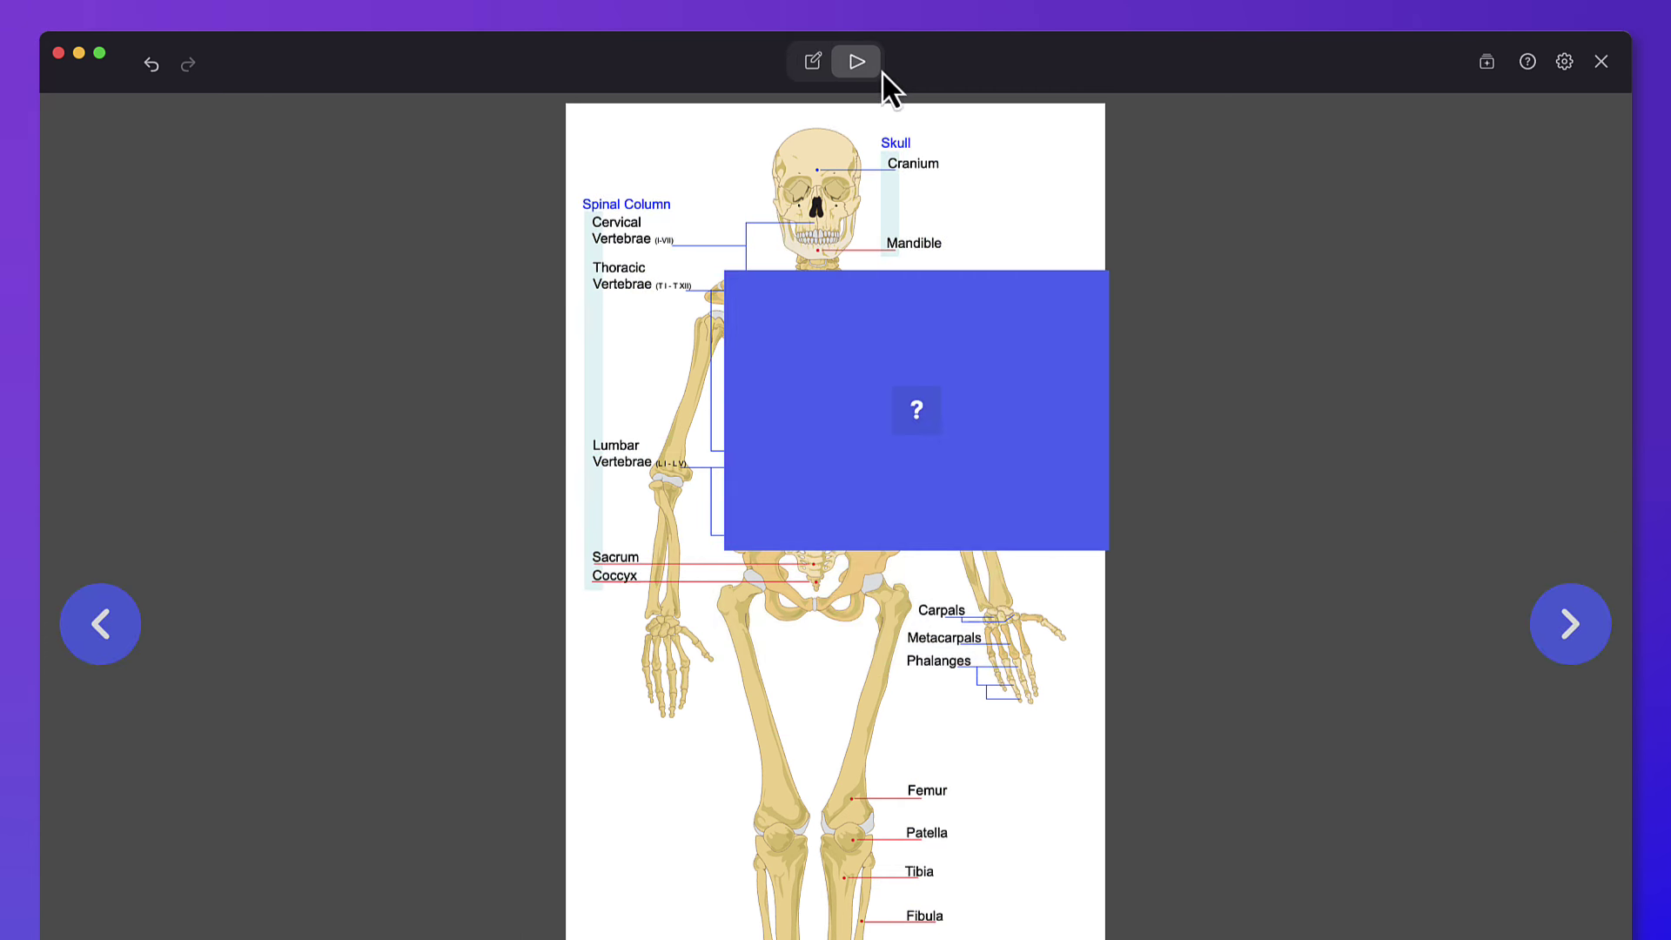
pyautogui.click(905, 393)
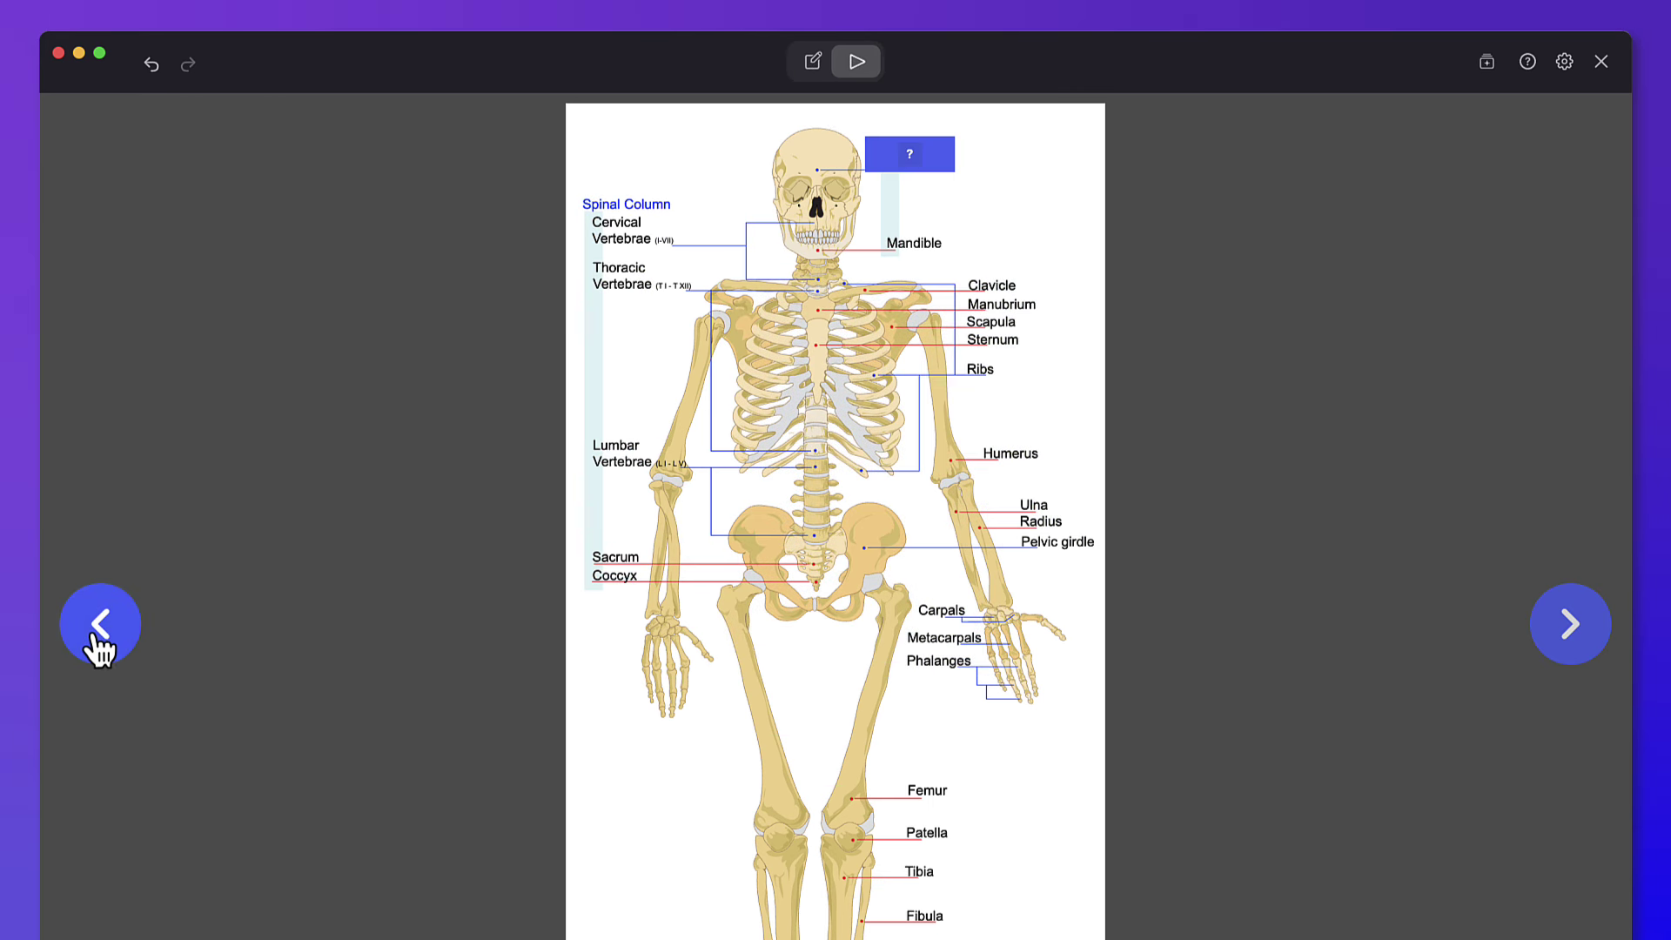
pyautogui.click(104, 640)
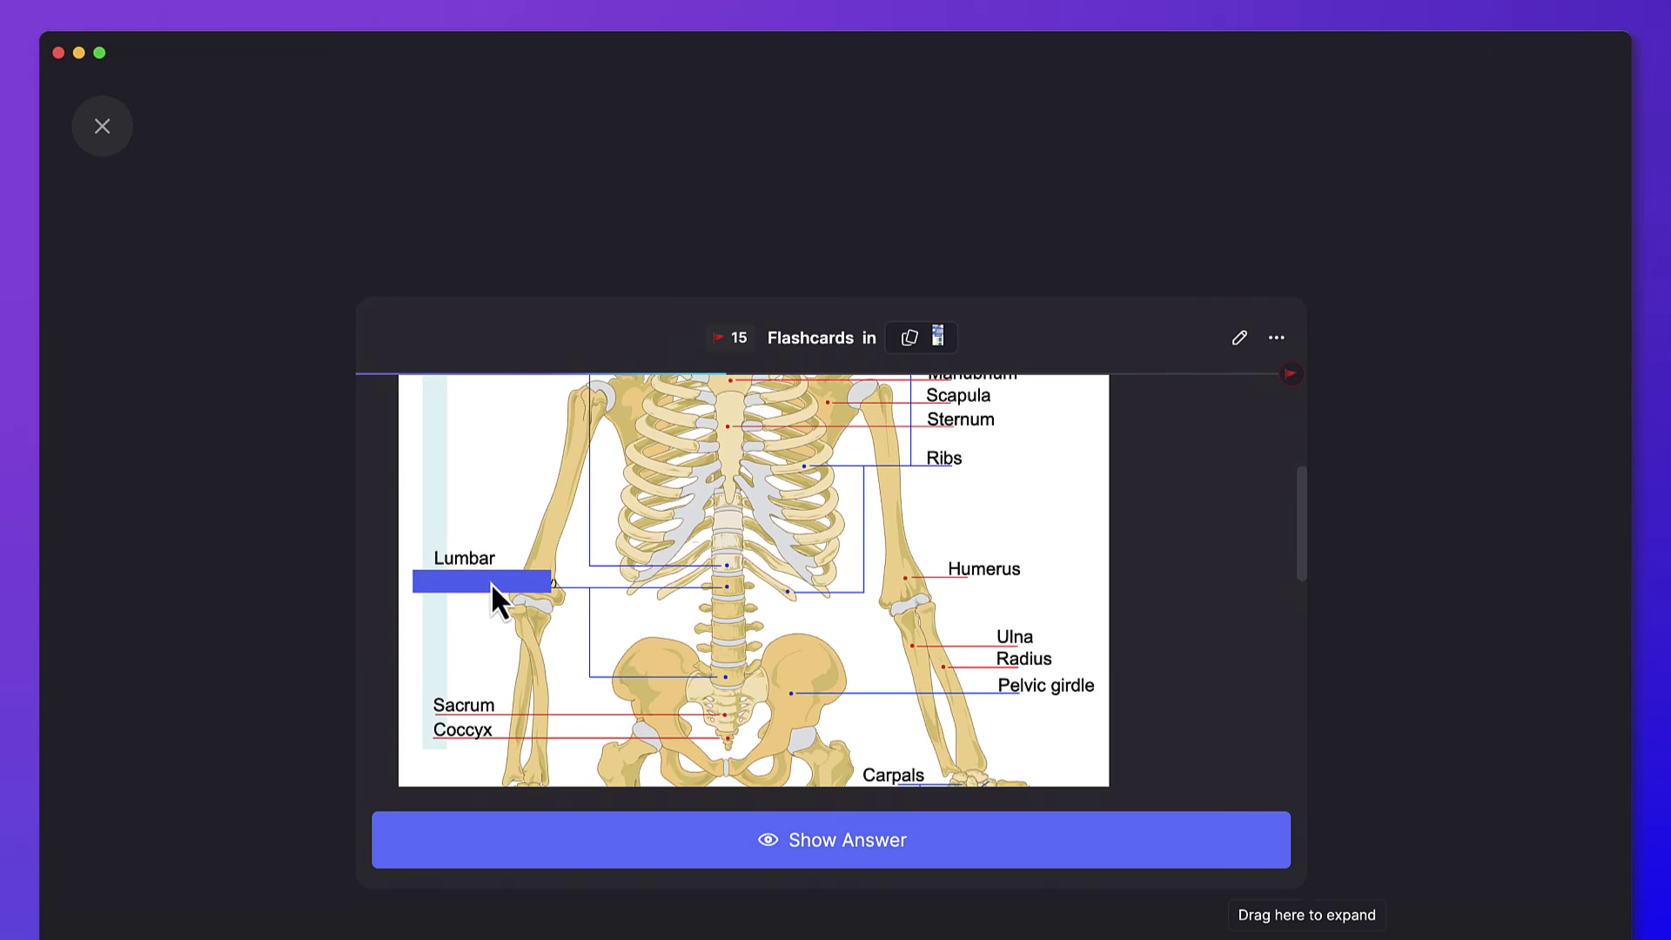
# - Reveal the Vertebrae answer, then run a spaced repetition session revealing Tarsals and end it
pyautogui.click(848, 859)
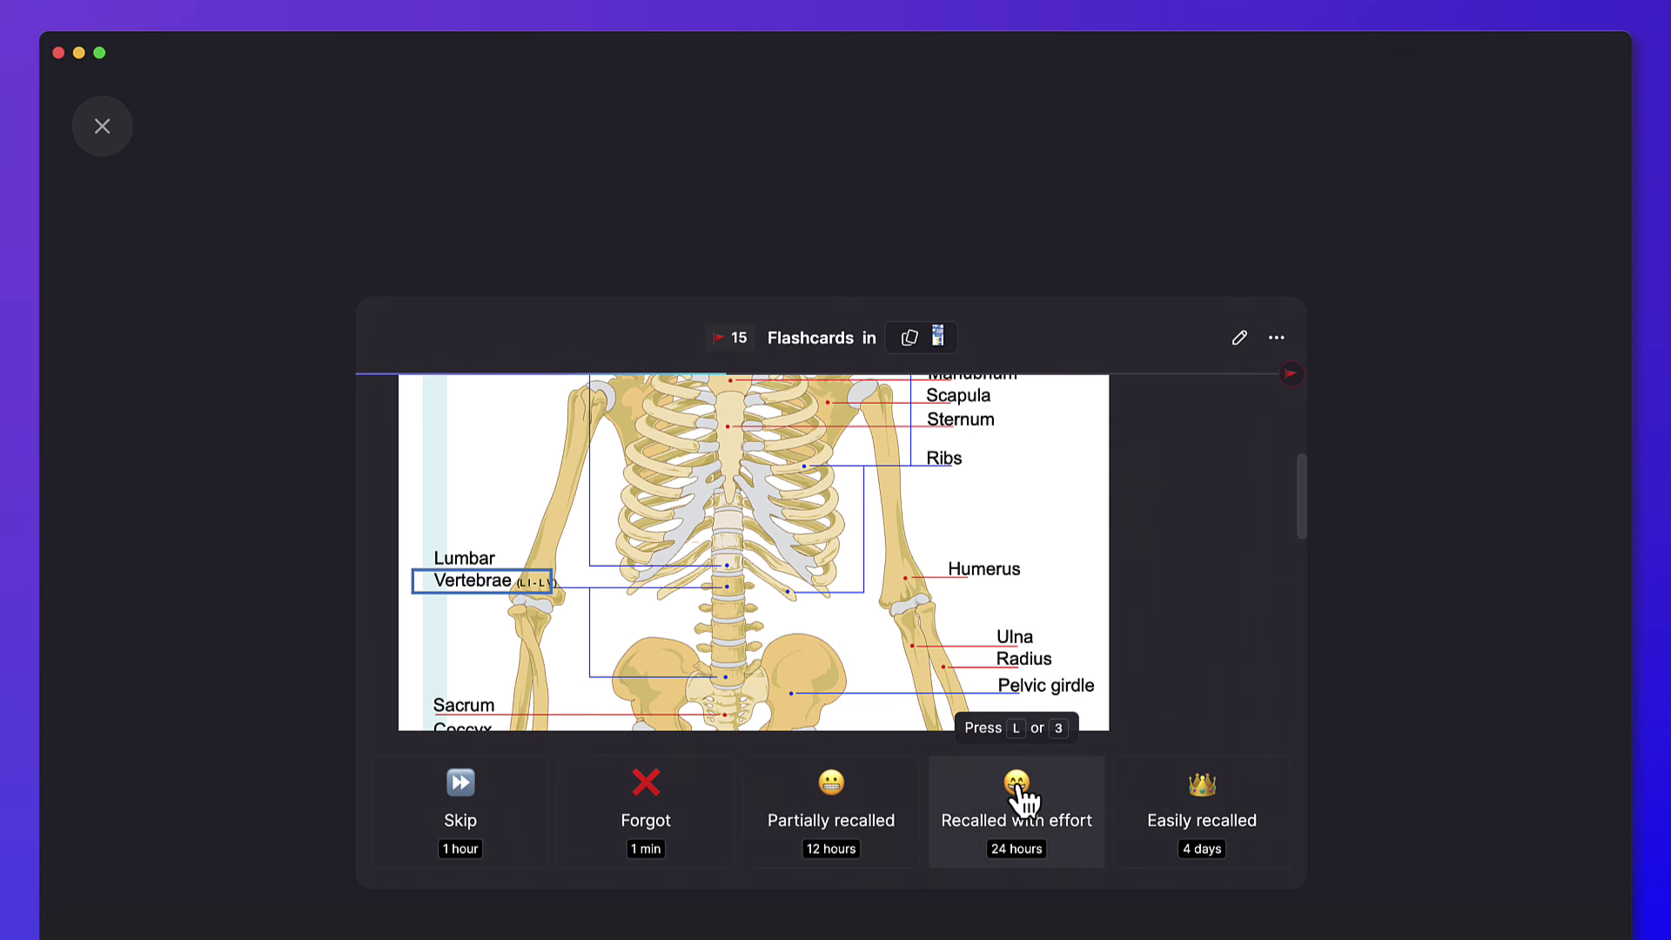
pyautogui.click(105, 126)
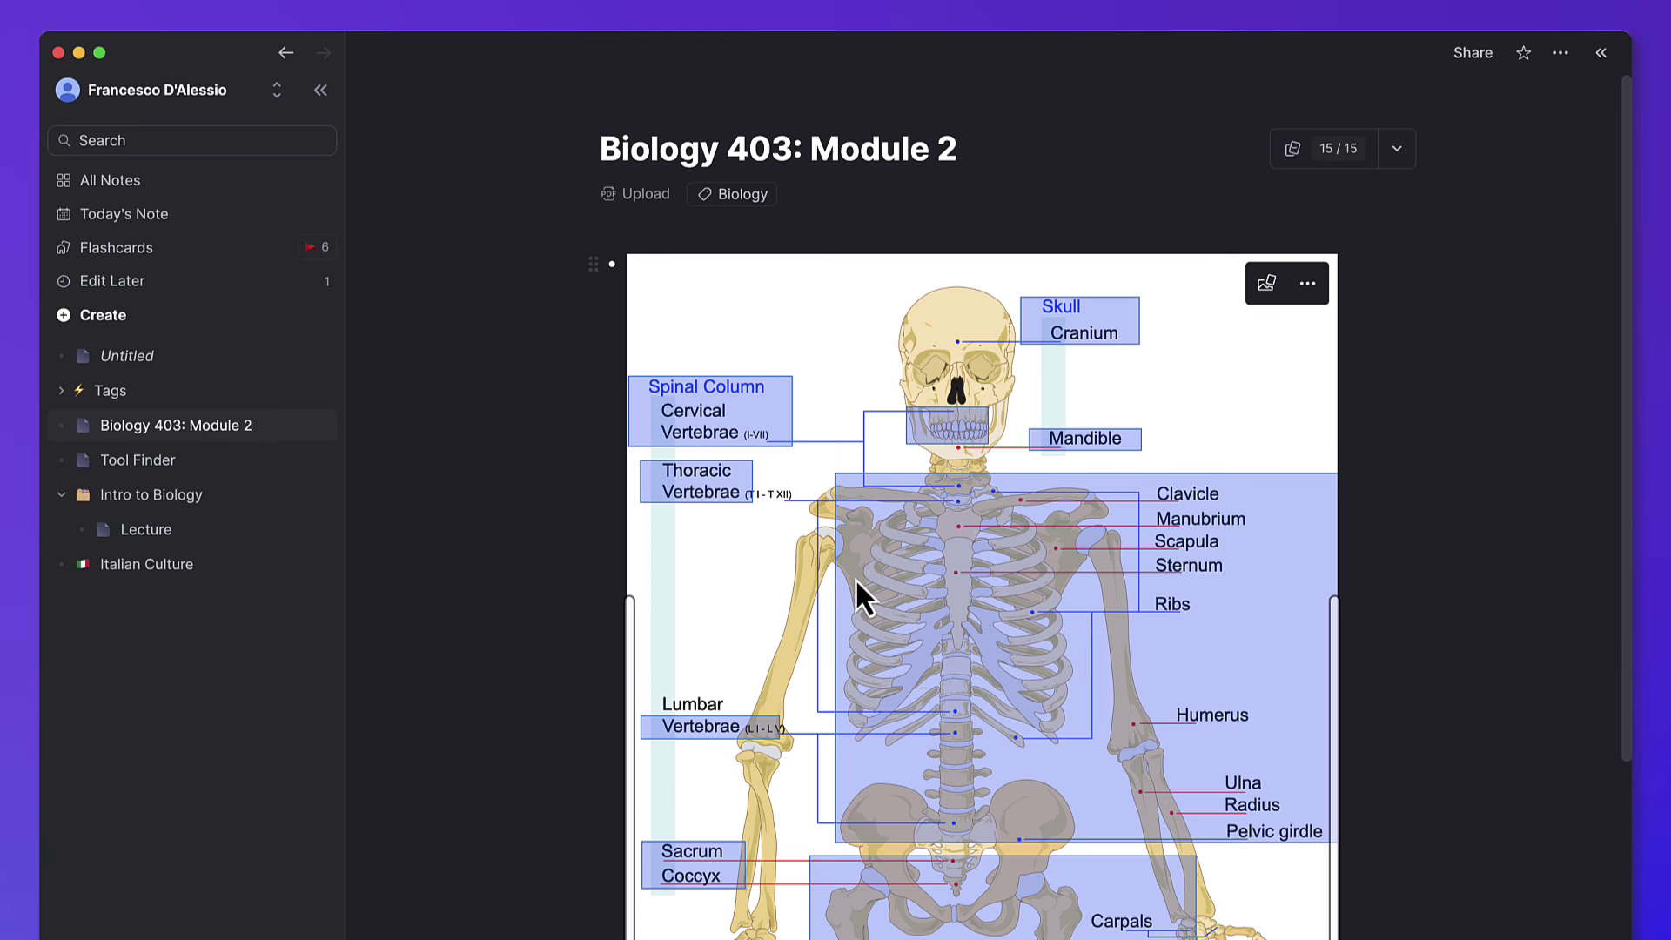
pyautogui.click(1392, 151)
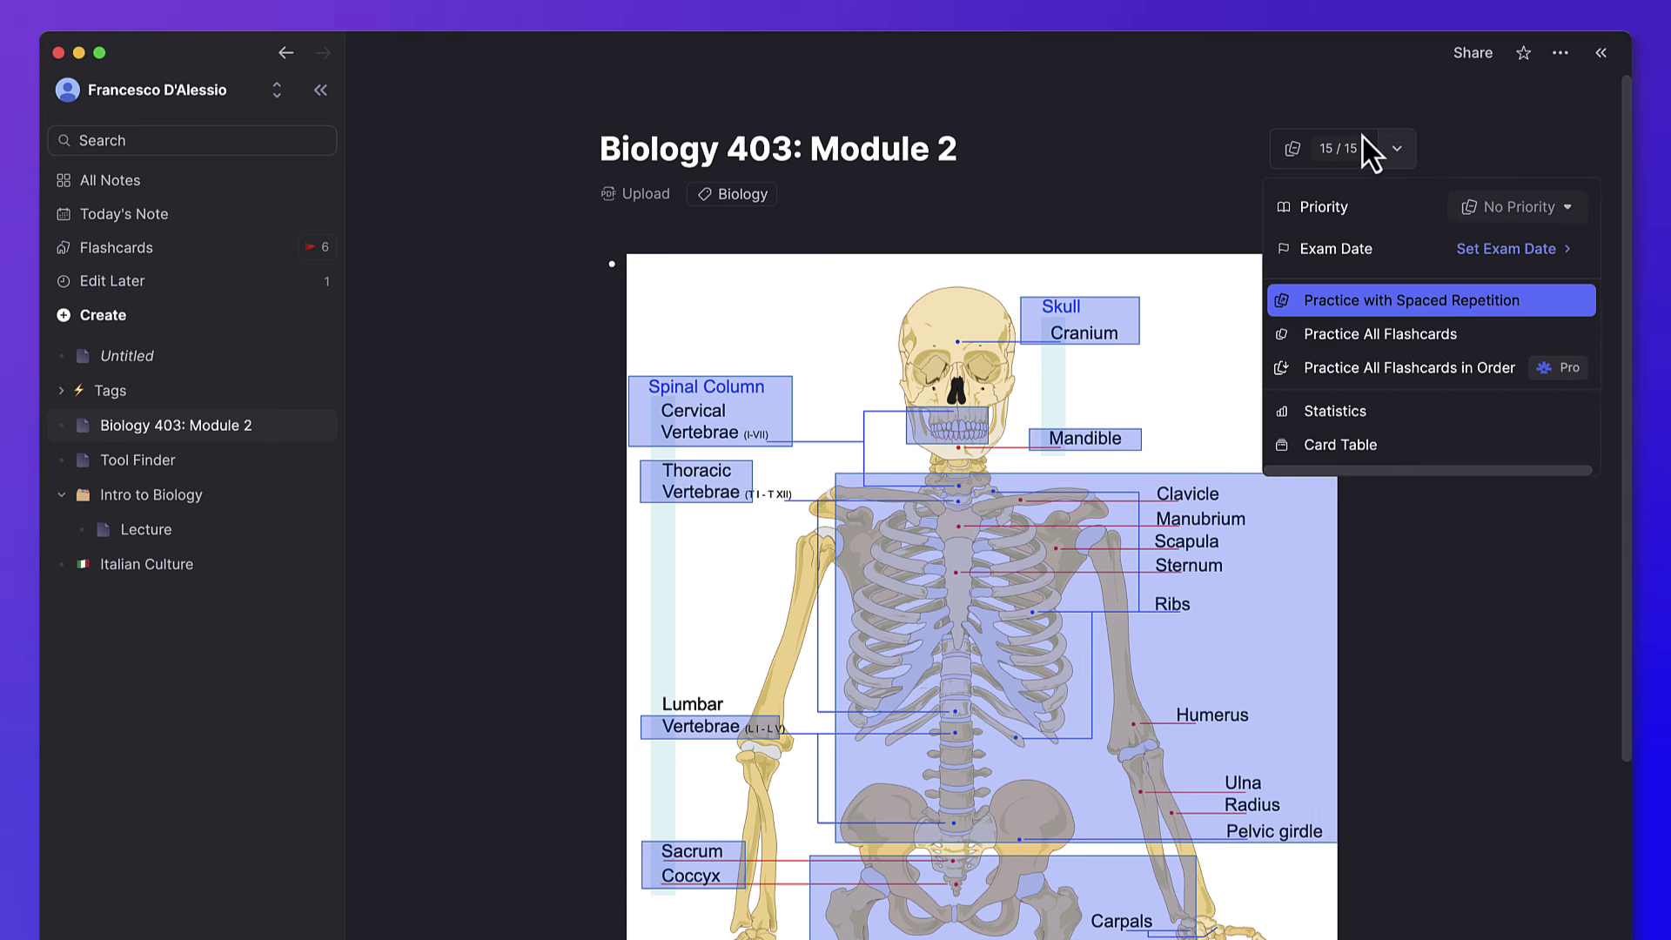
pyautogui.click(1414, 312)
pyautogui.click(1033, 852)
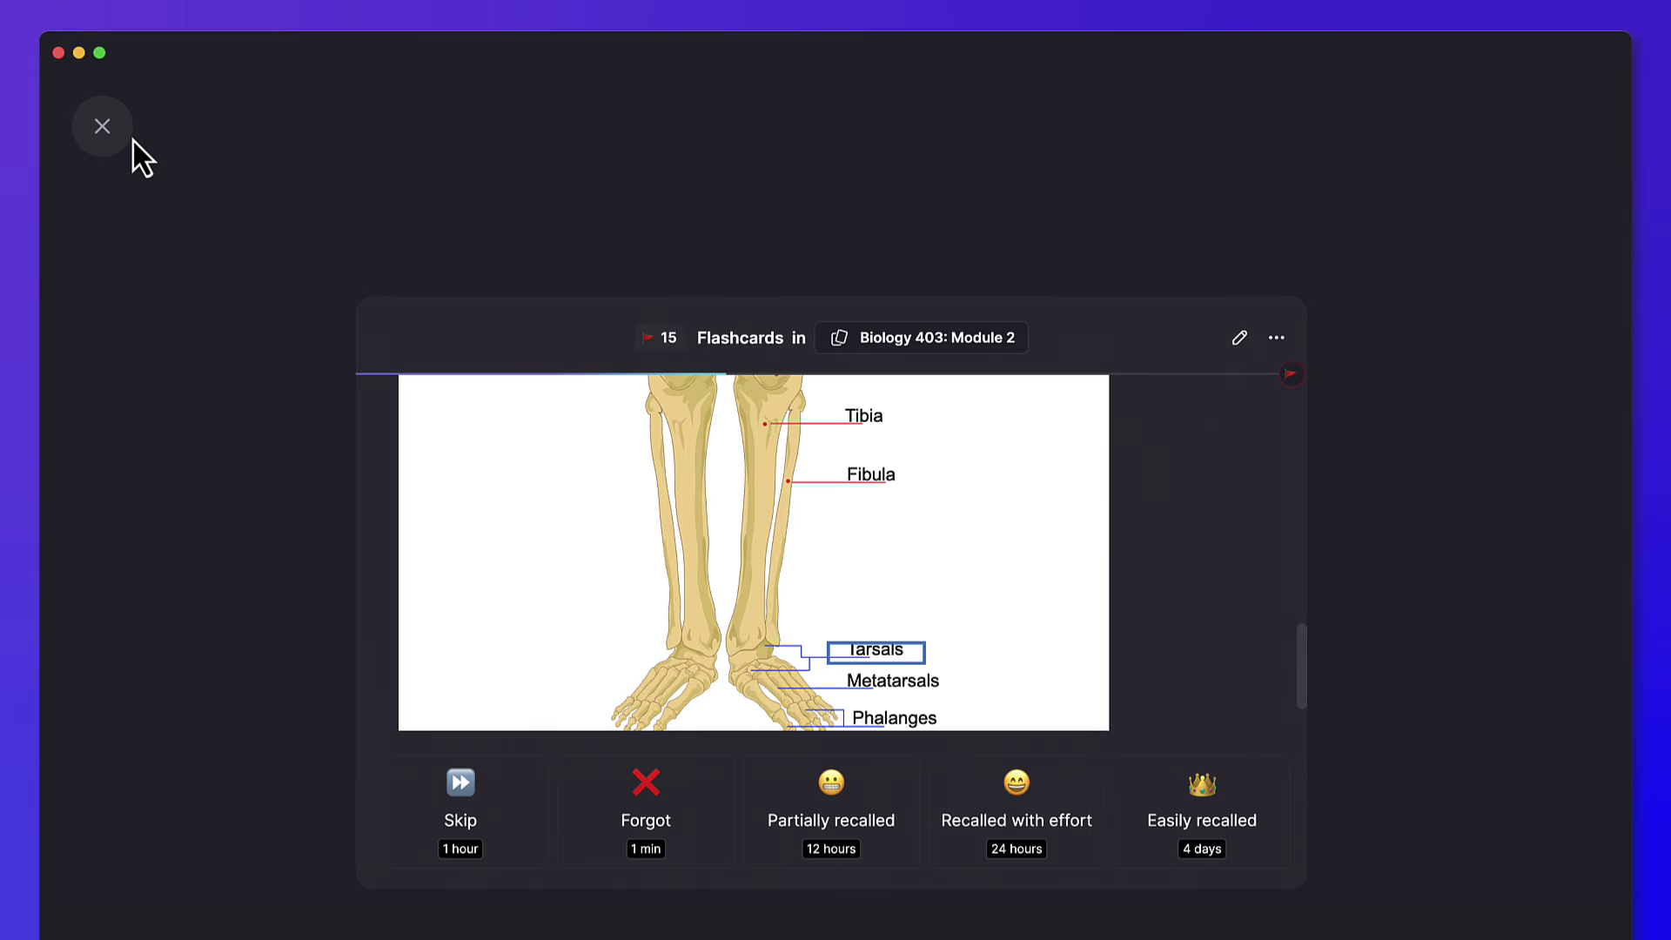
pyautogui.click(110, 131)
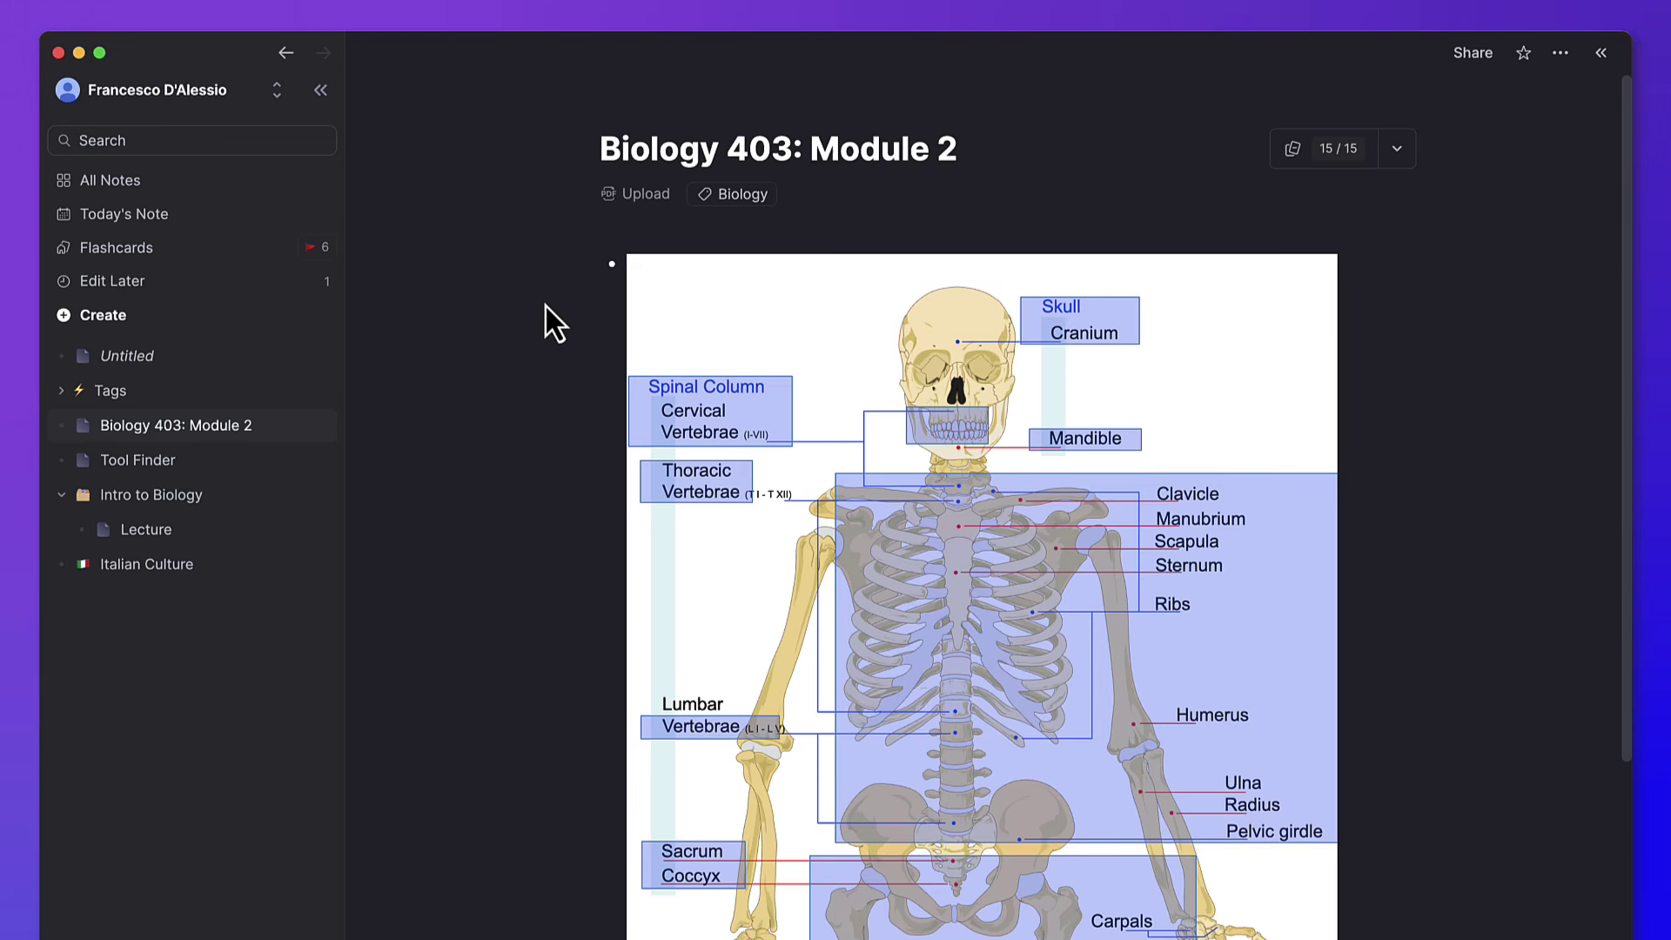
# - Open the skeleton image's occlusion editor and close it again
pyautogui.moveTo(1220, 331)
pyautogui.click(1266, 285)
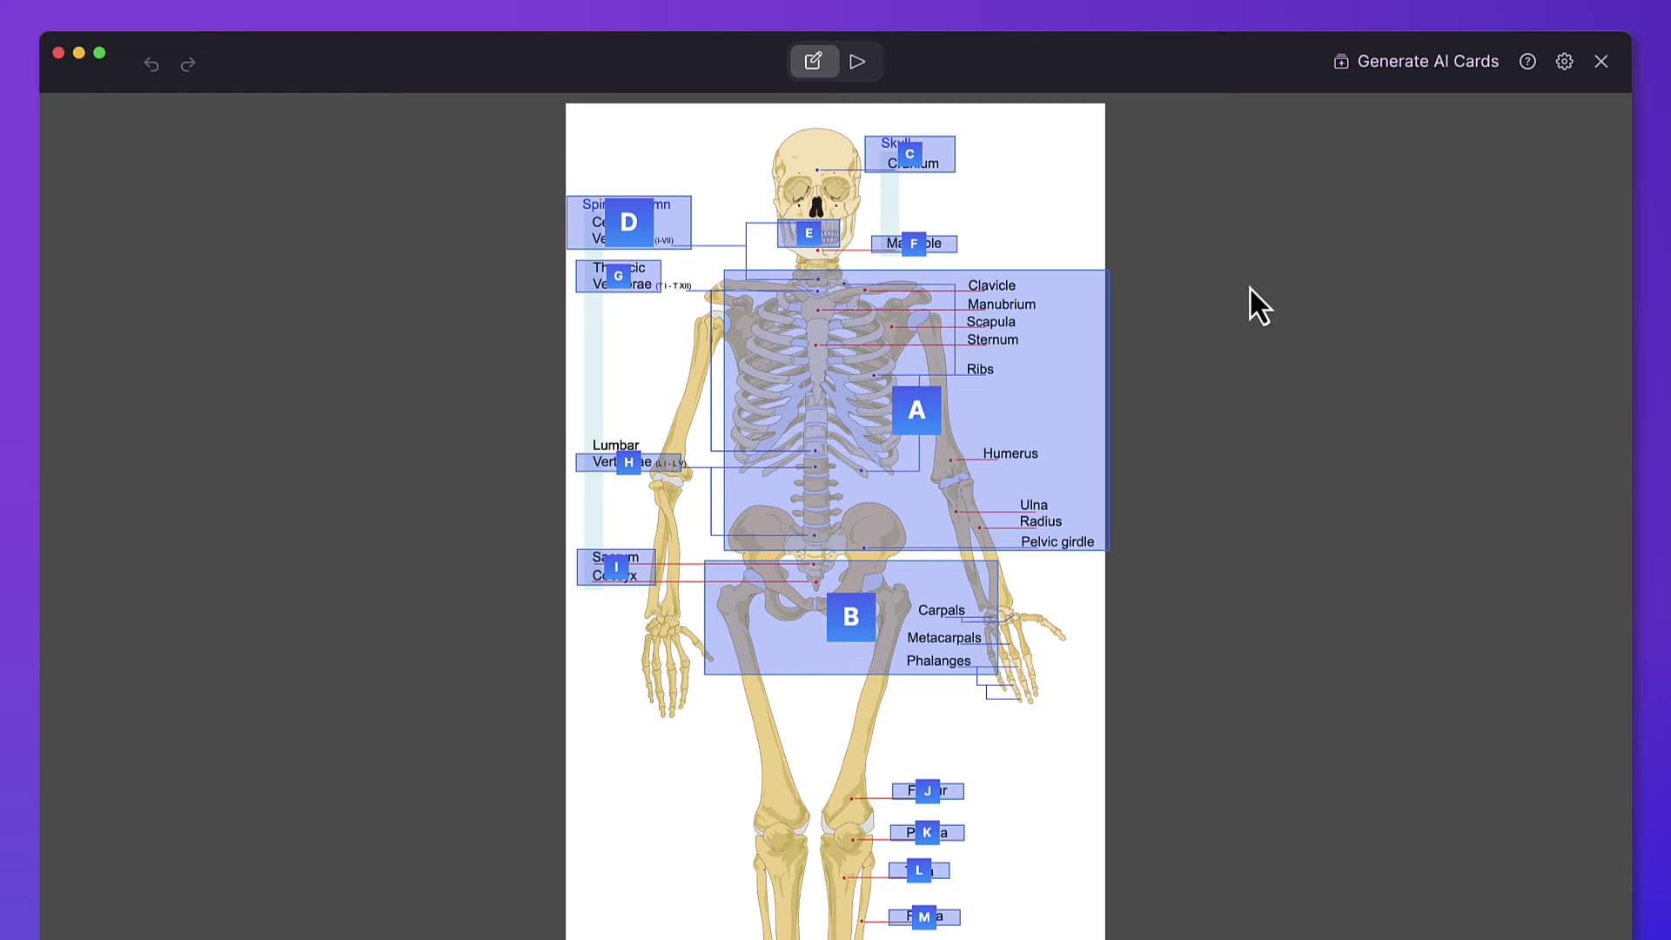
pyautogui.click(1600, 63)
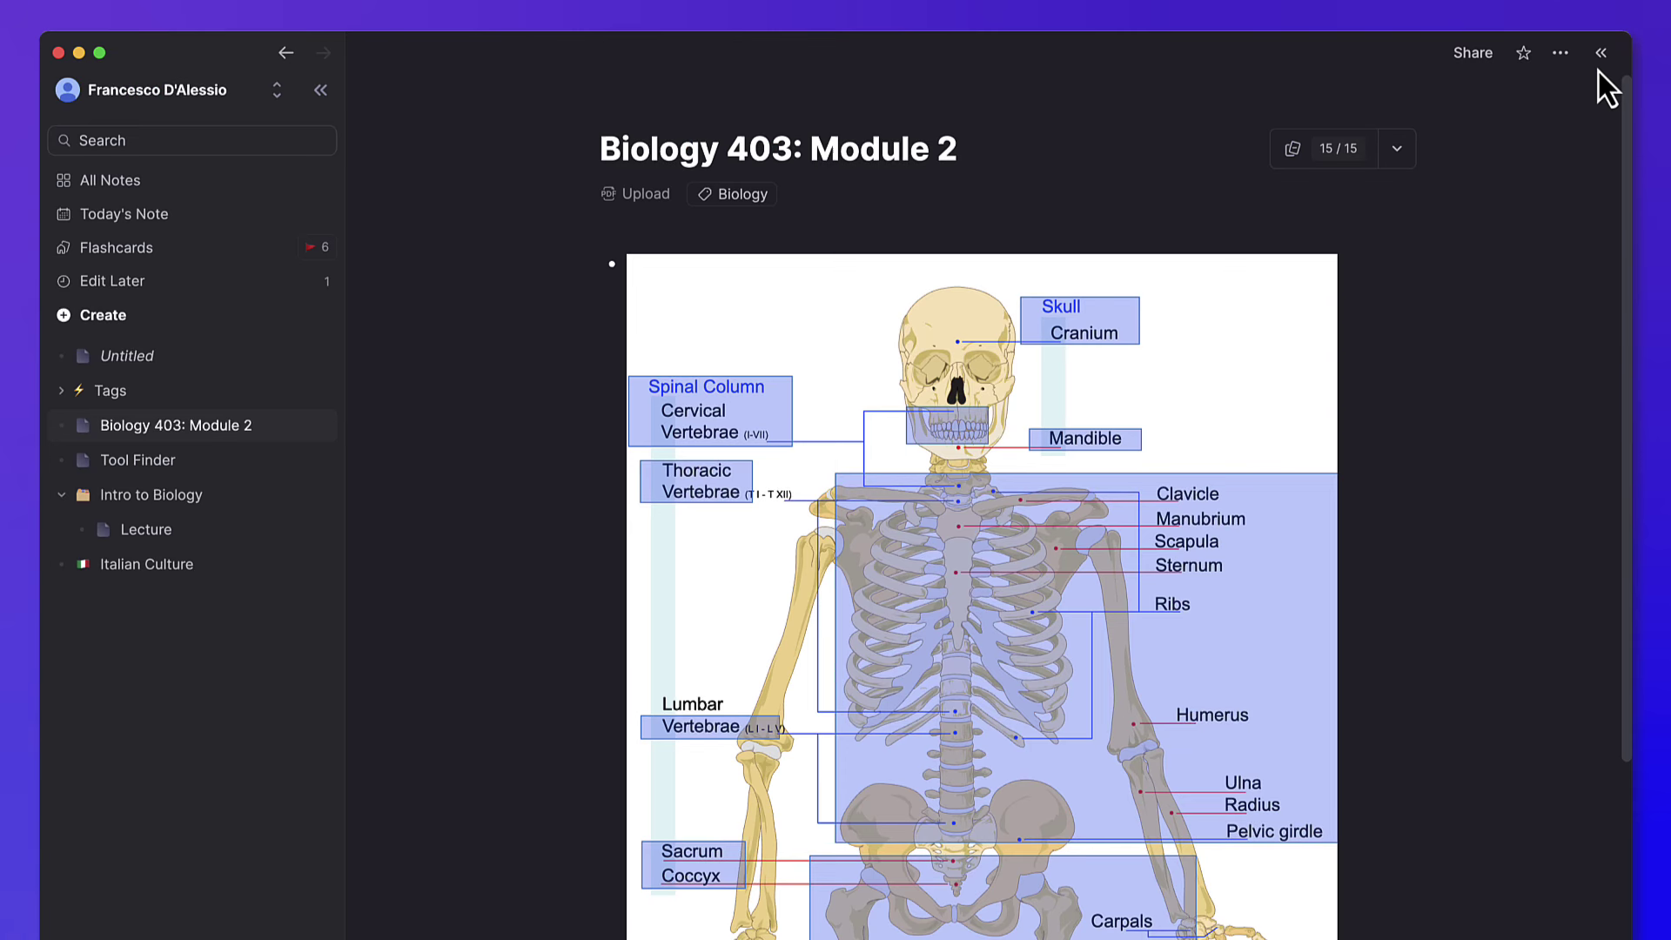
# - Open the Italian Culture document from All Notes and briefly select its first flashcard block
pyautogui.click(195, 180)
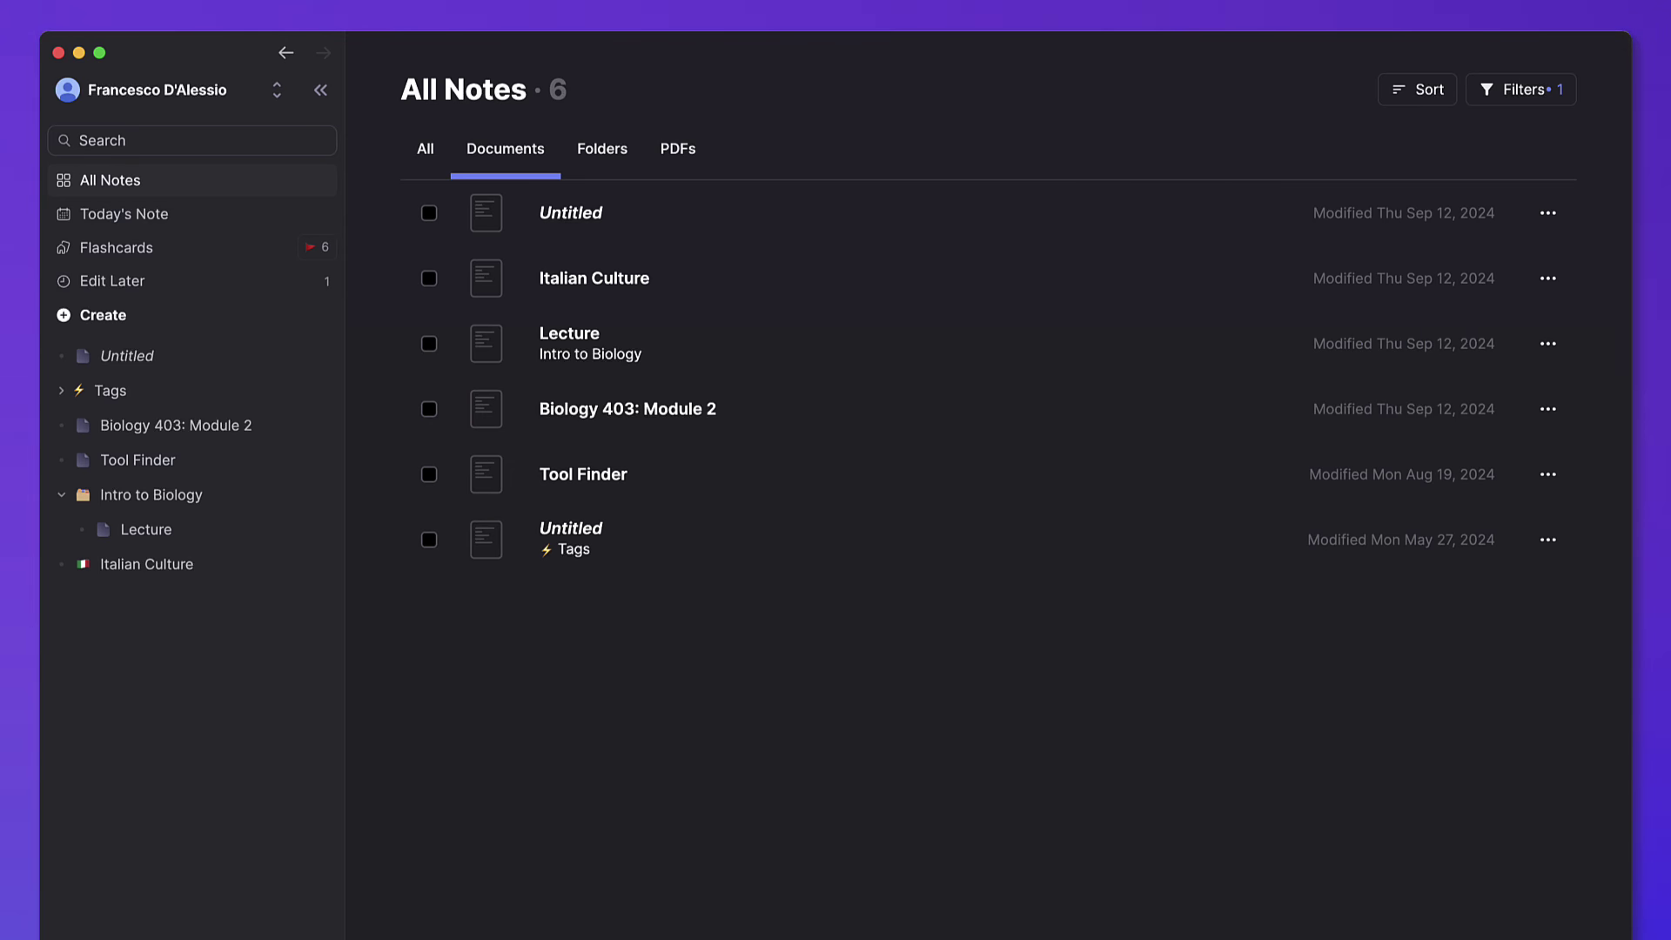
pyautogui.click(854, 277)
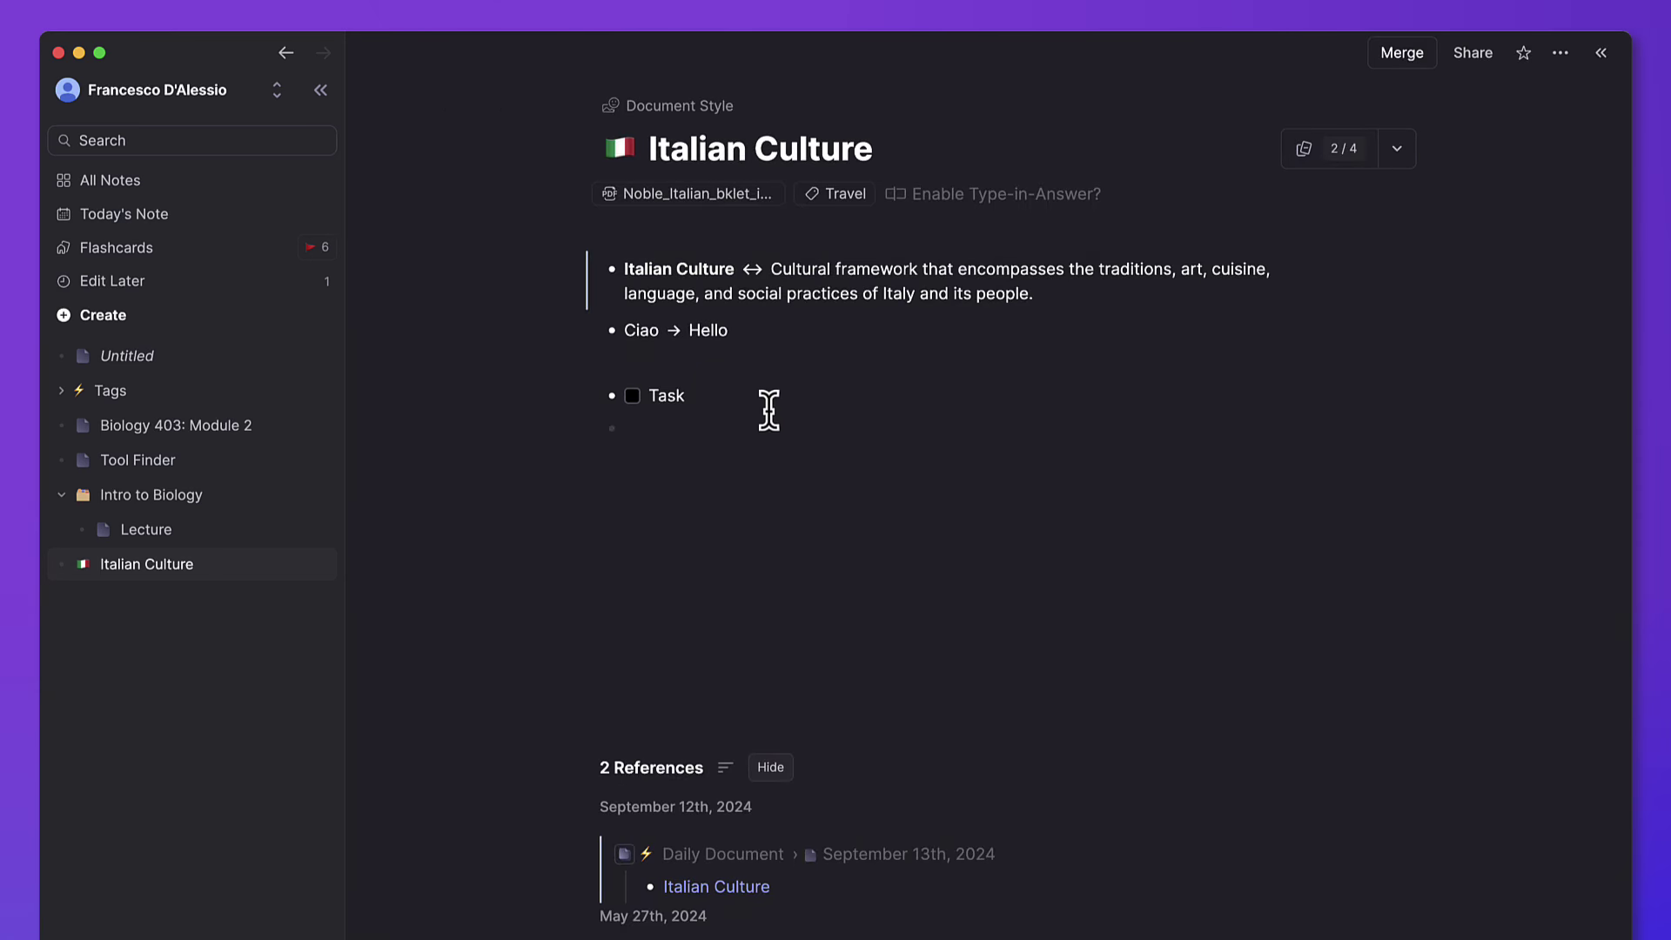
pyautogui.click(777, 271)
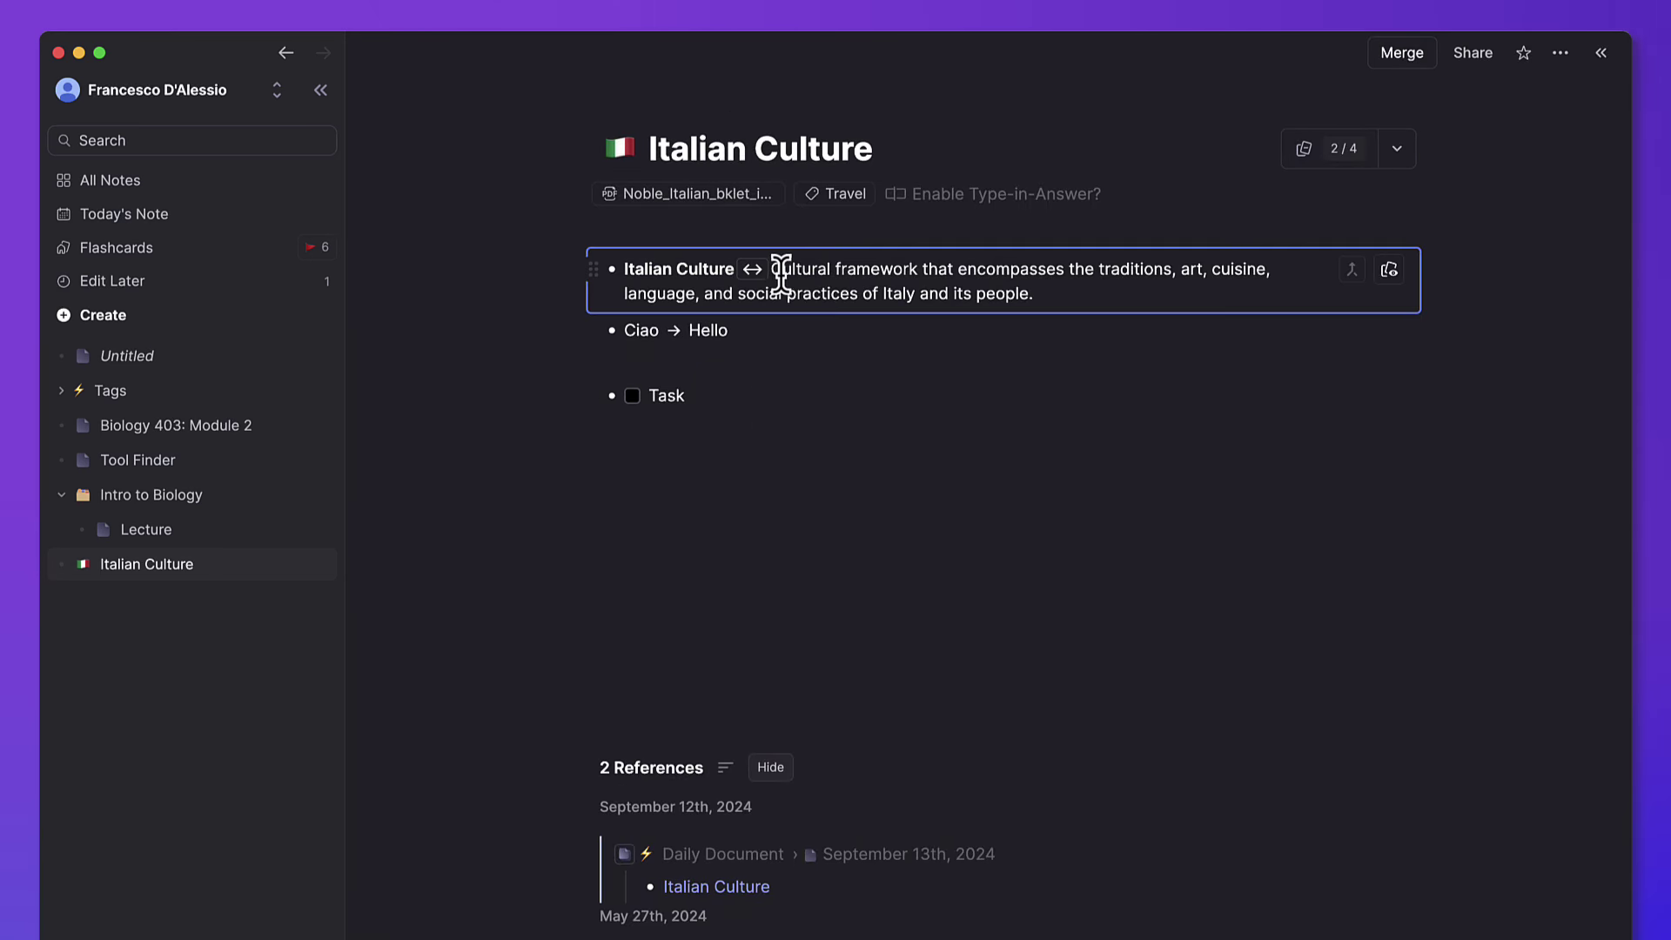
pyautogui.click(652, 335)
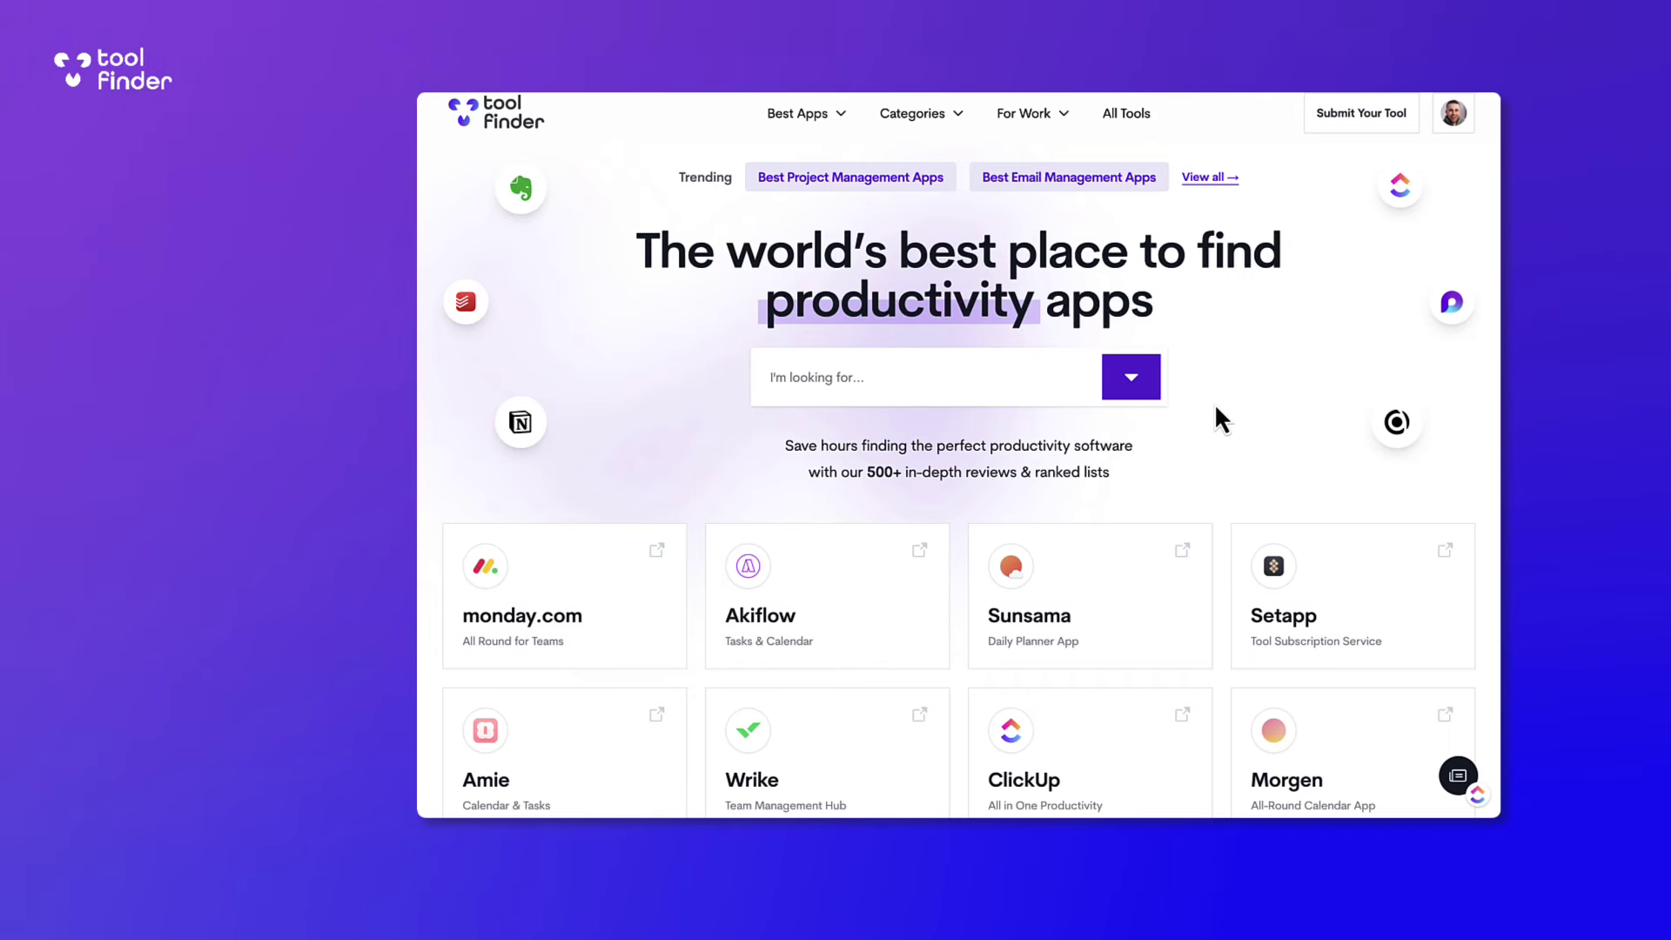
# - Open the Sunsama review from the Tool Finder homepage and scroll through its ratings and the tools list
pyautogui.scroll(-2, 1048, 539)
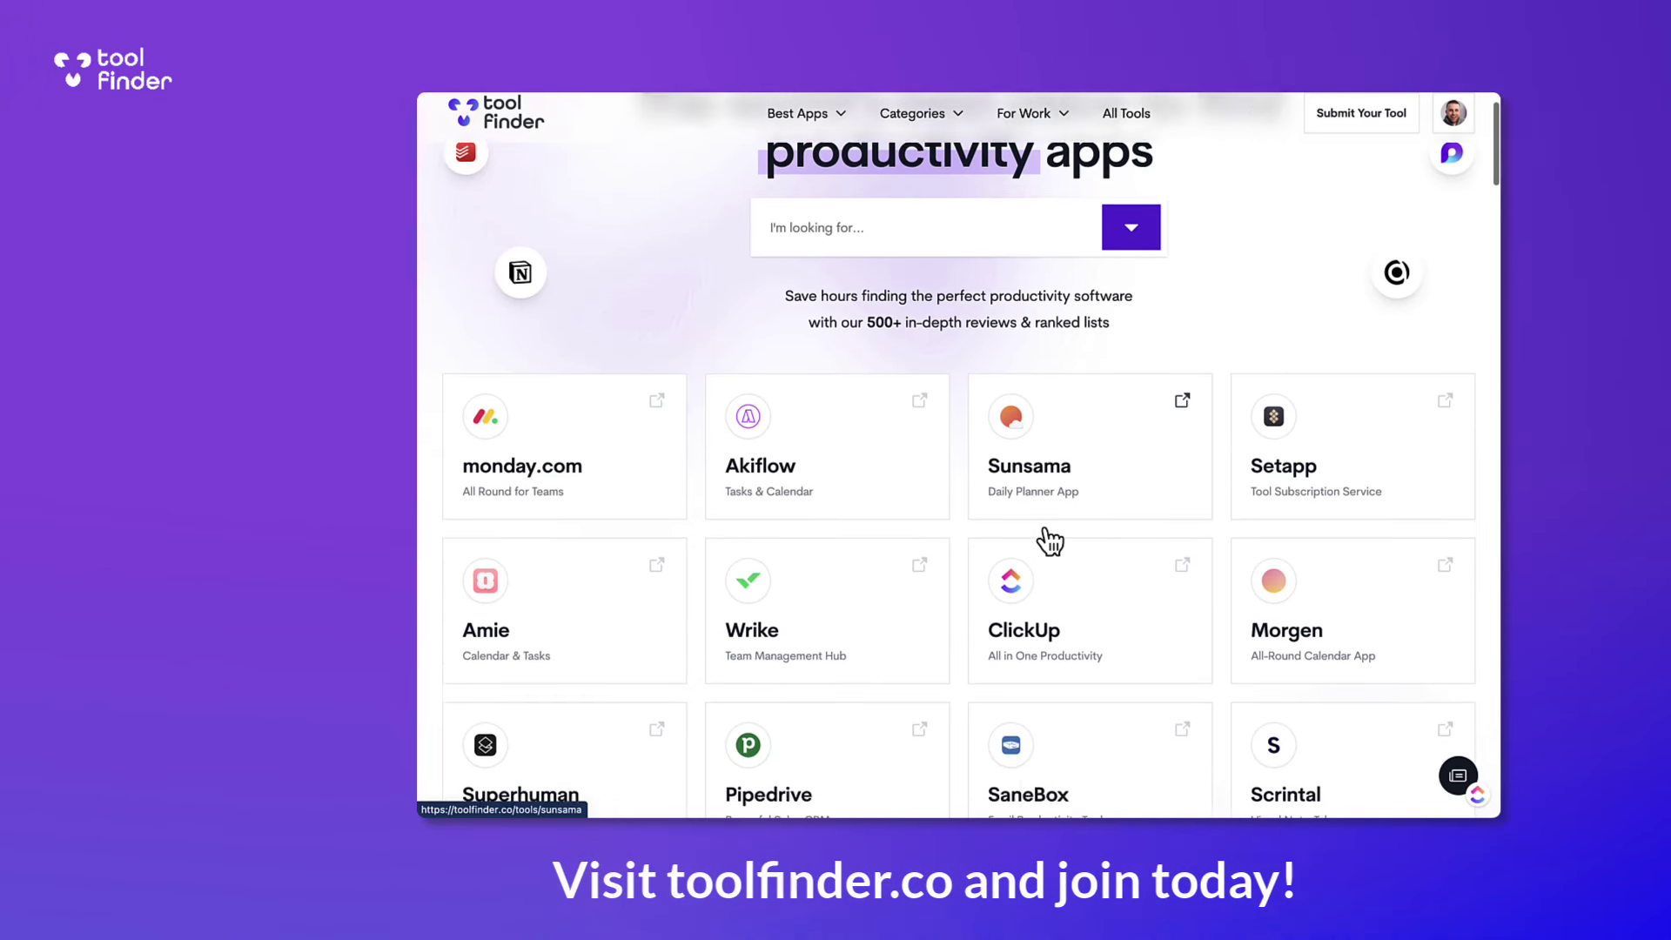
pyautogui.click(1066, 448)
pyautogui.scroll(-5, 1000, 435)
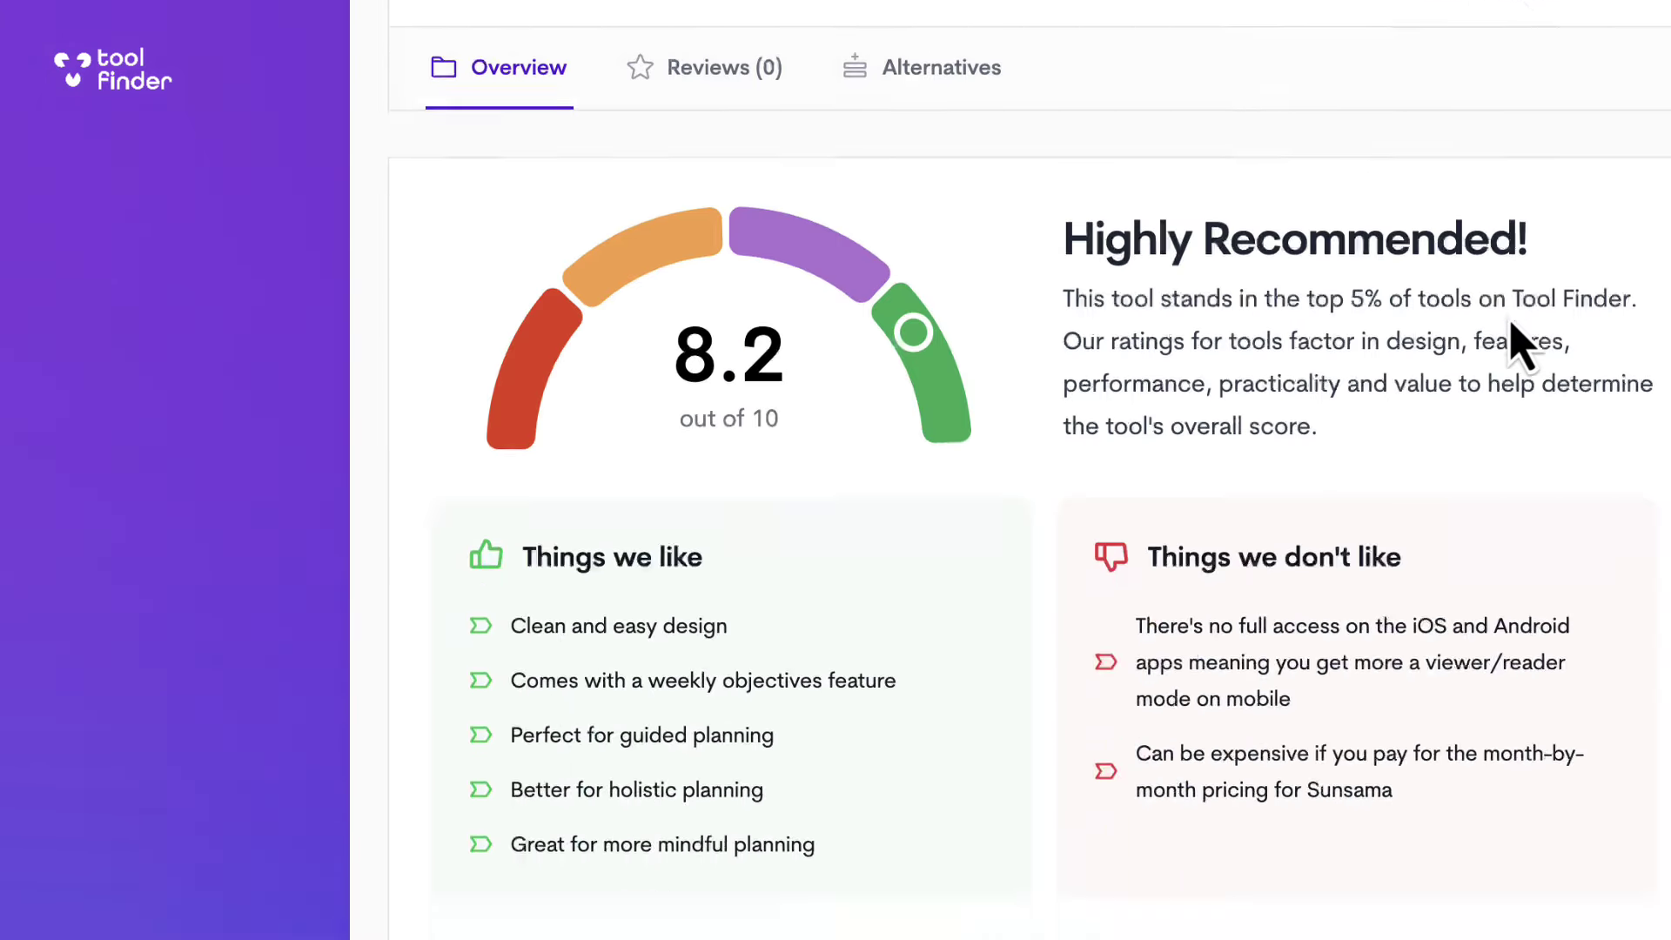
pyautogui.scroll(-15, 1521, 344)
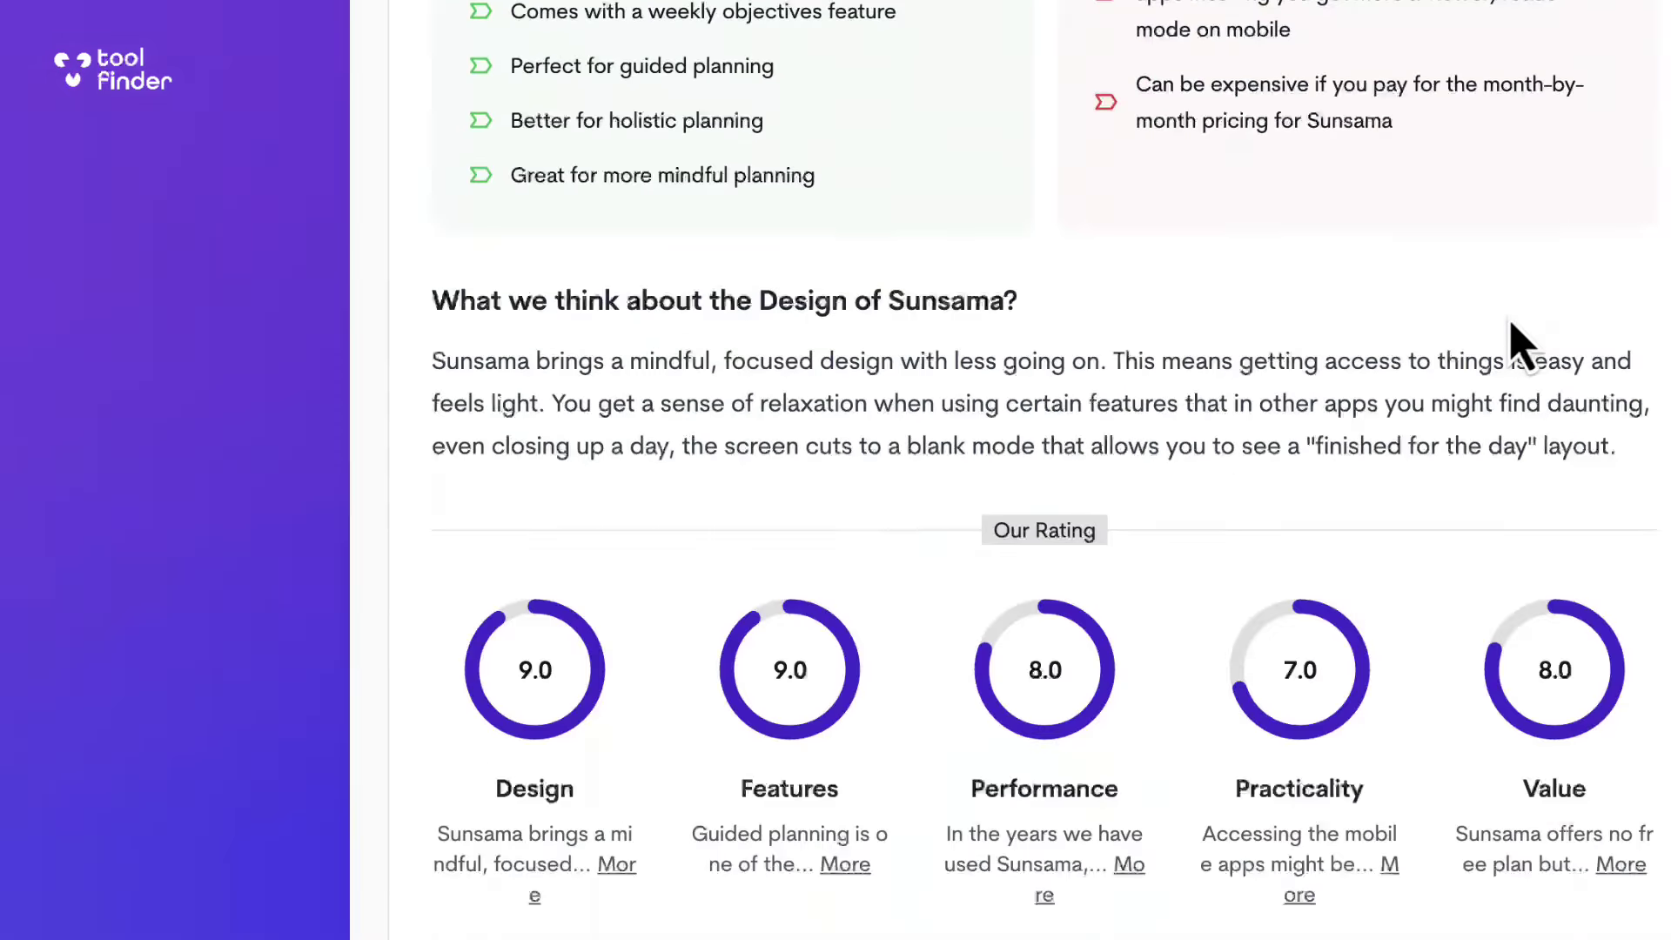
pyautogui.scroll(5, 1521, 343)
pyautogui.scroll(5, 1521, 344)
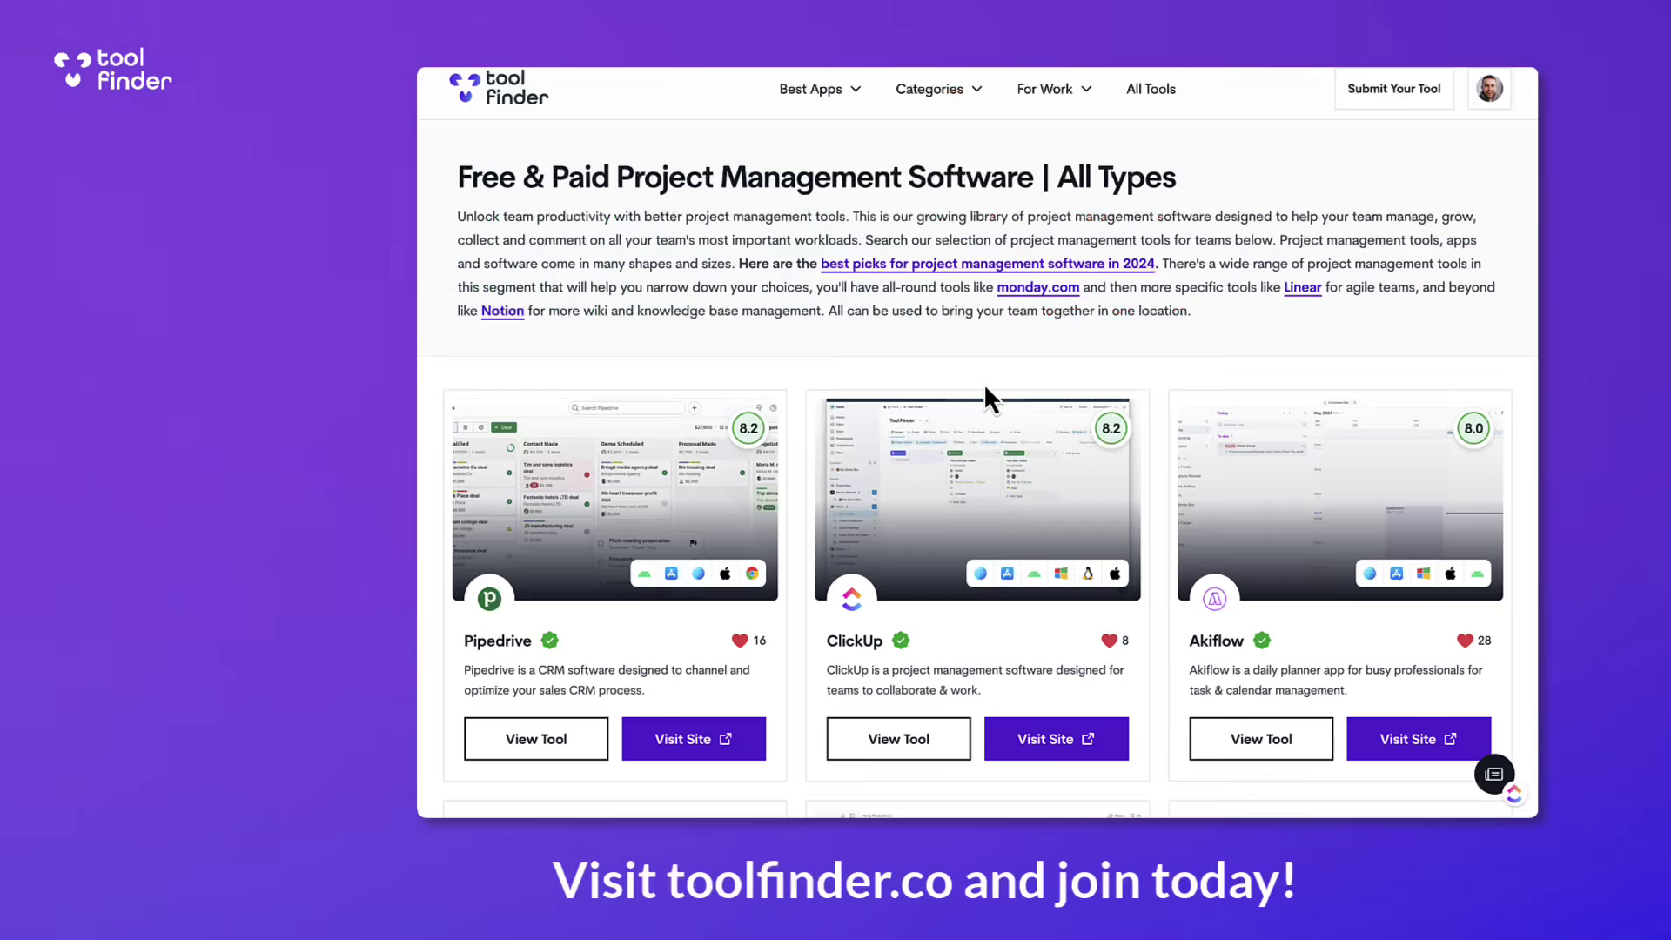
pyautogui.scroll(-3, 987, 387)
pyautogui.scroll(-6, 985, 387)
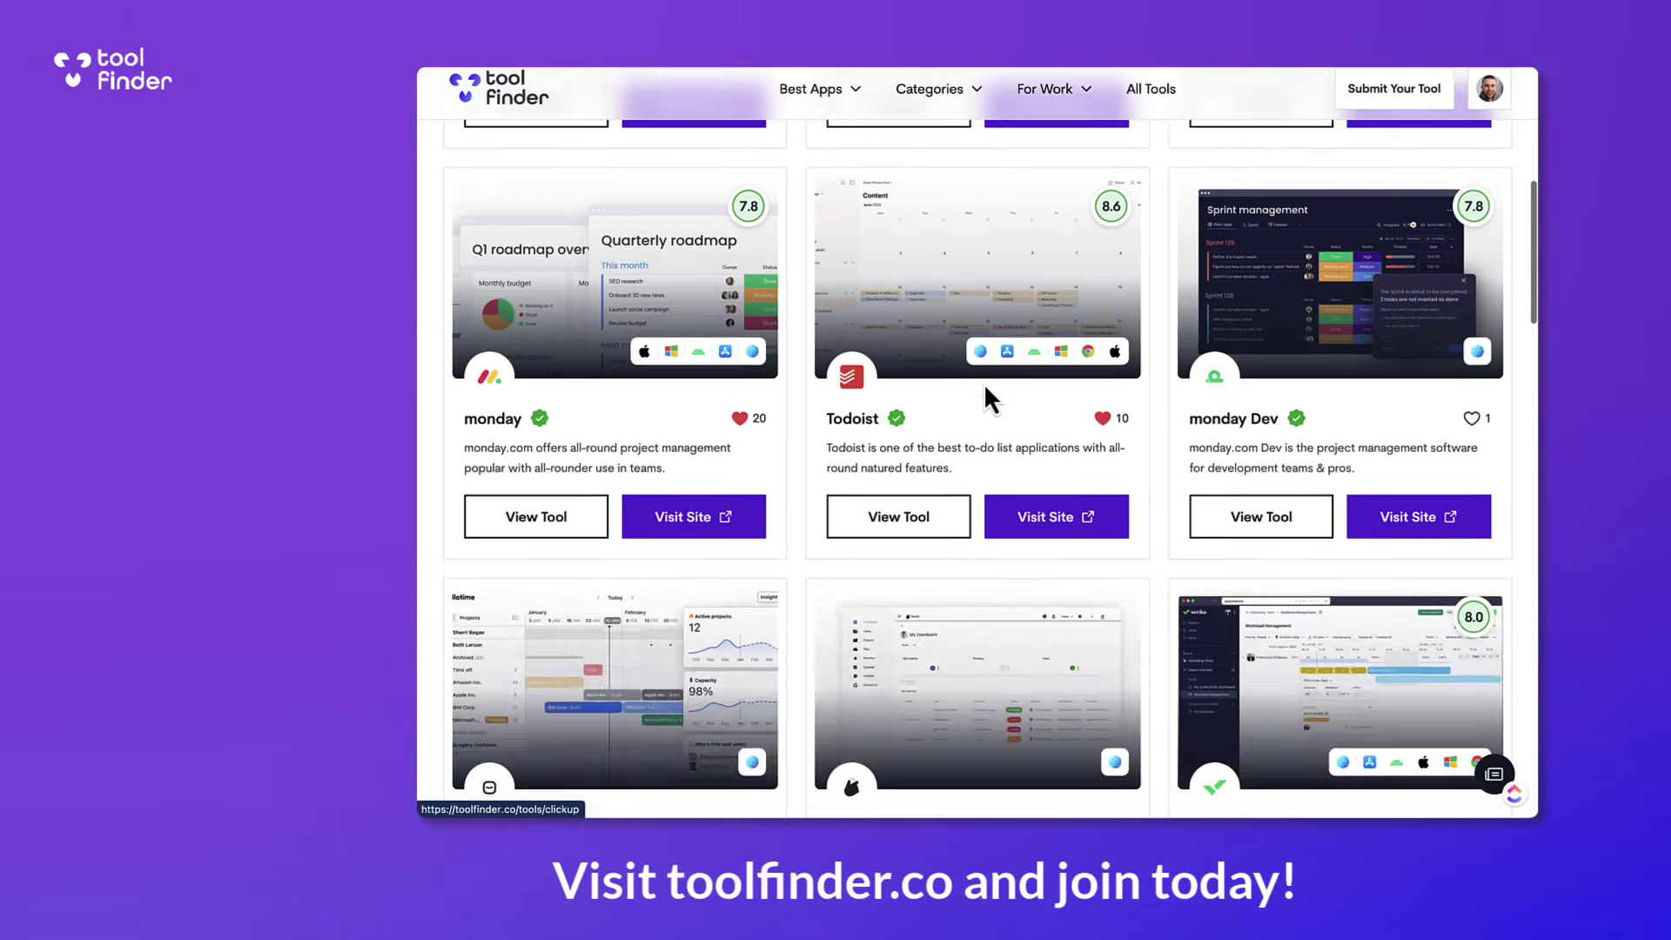